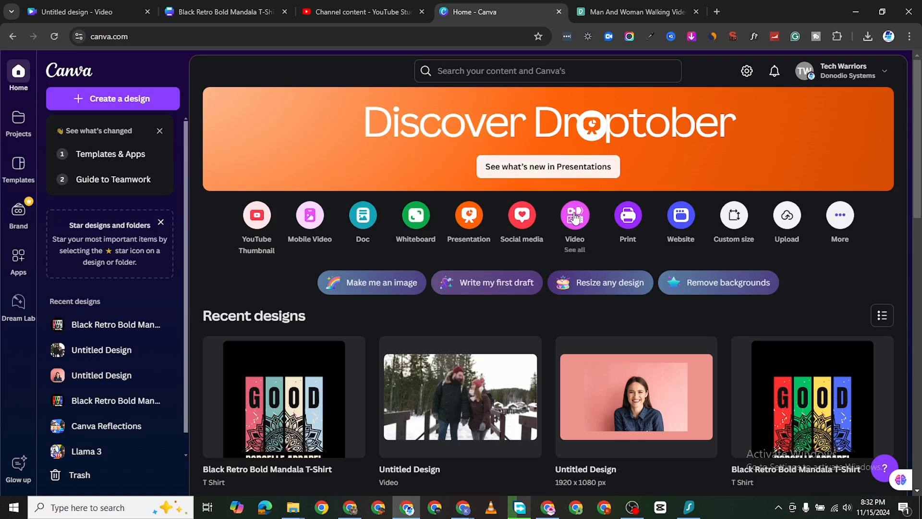
# Create a blank Video (1080p) design at 1920 × 1080 px
pyautogui.click(497, 69)
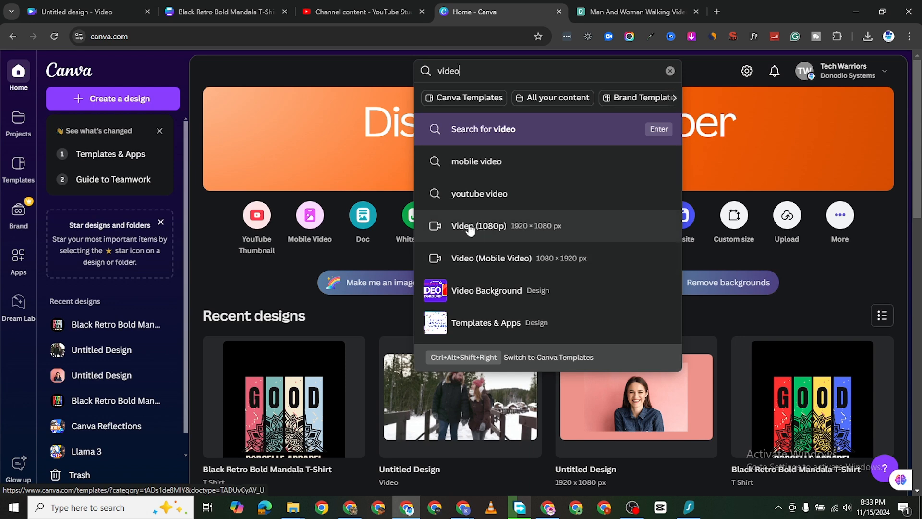
pyautogui.click(844, 271)
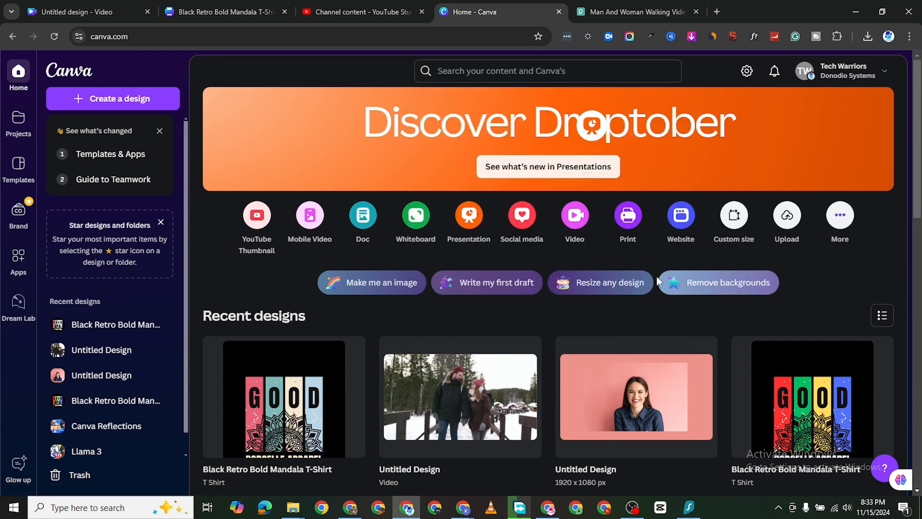
pyautogui.click(571, 217)
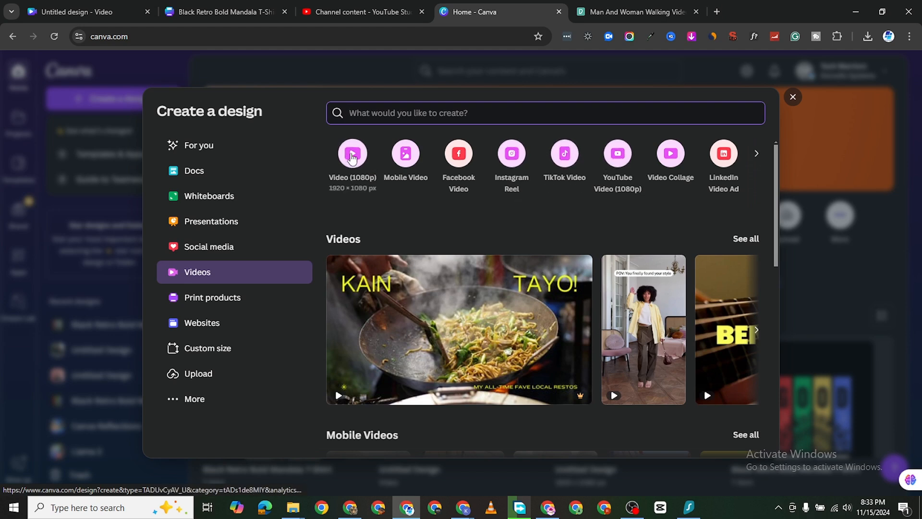
pyautogui.click(352, 154)
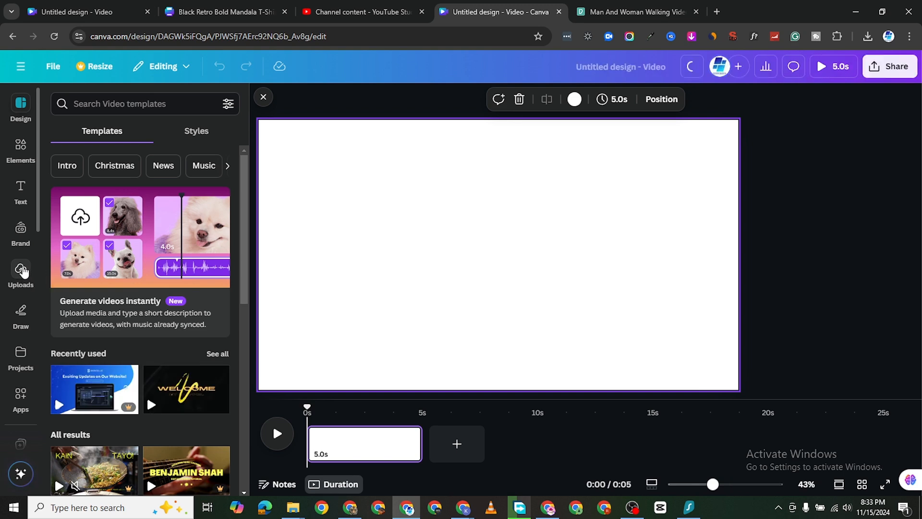
# Upload the video file 6719114-hd_2048_1080_25fps from the Downloads folder
pyautogui.click(21, 271)
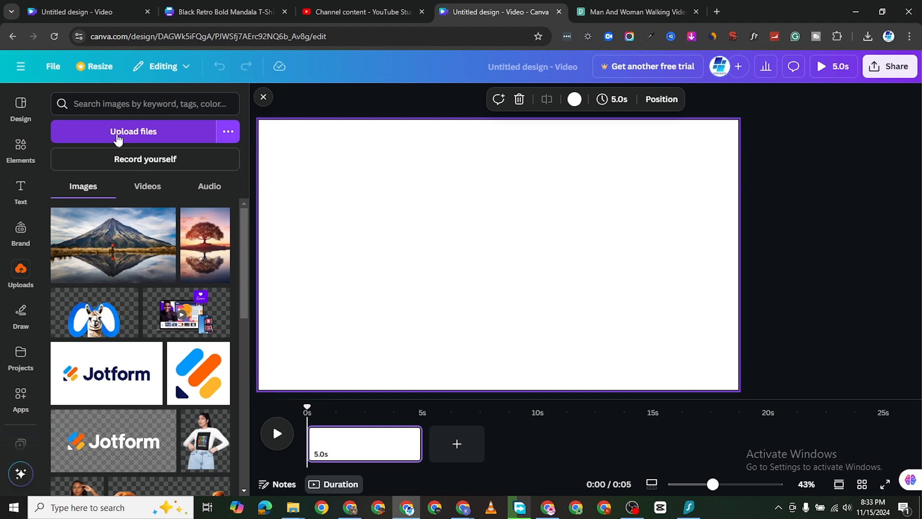
pyautogui.click(118, 139)
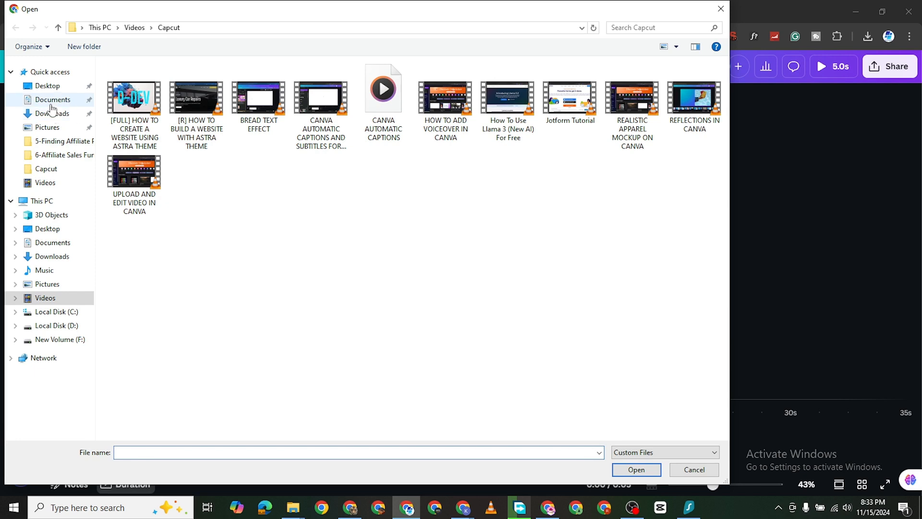
pyautogui.click(57, 116)
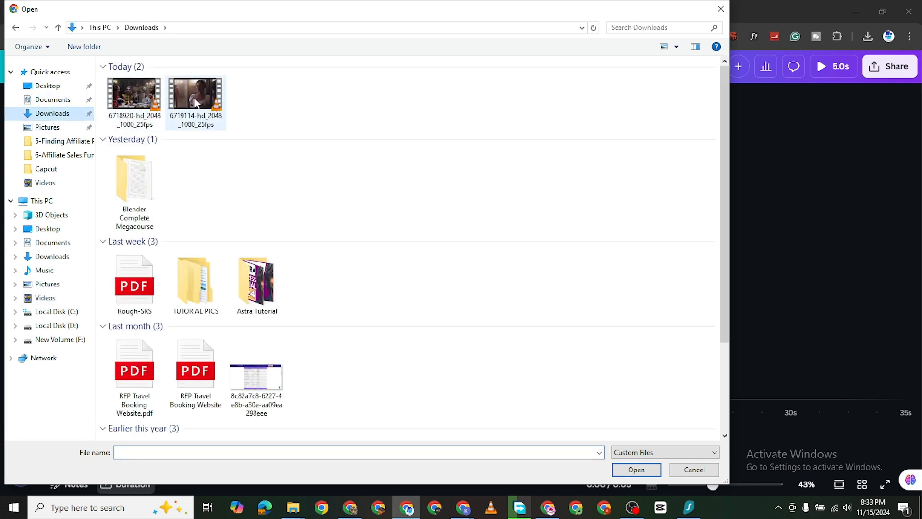
pyautogui.click(196, 110)
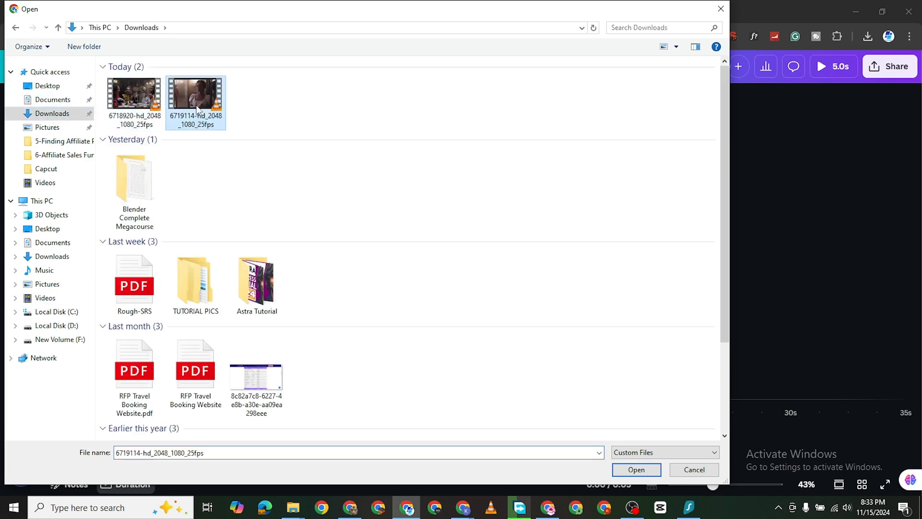
pyautogui.click(645, 468)
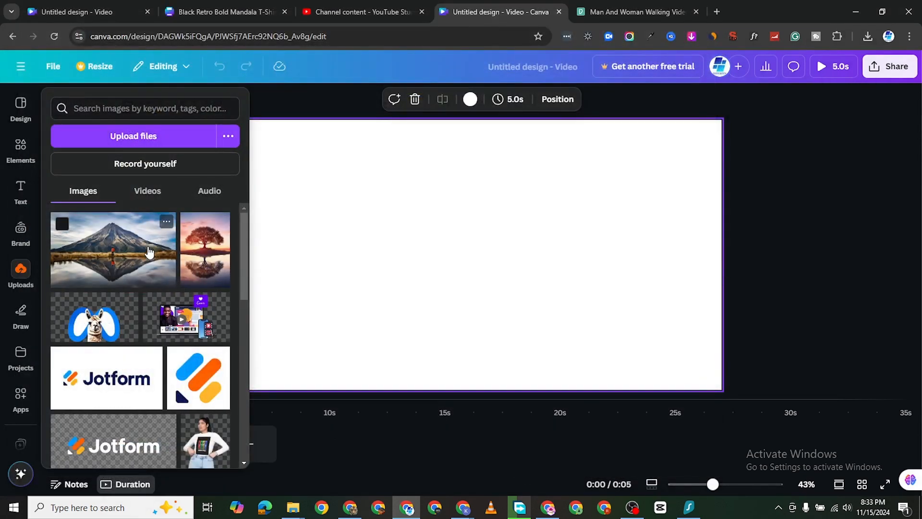
# Place the newly uploaded video on the blank page so that it fills the whole canvas
pyautogui.click(145, 191)
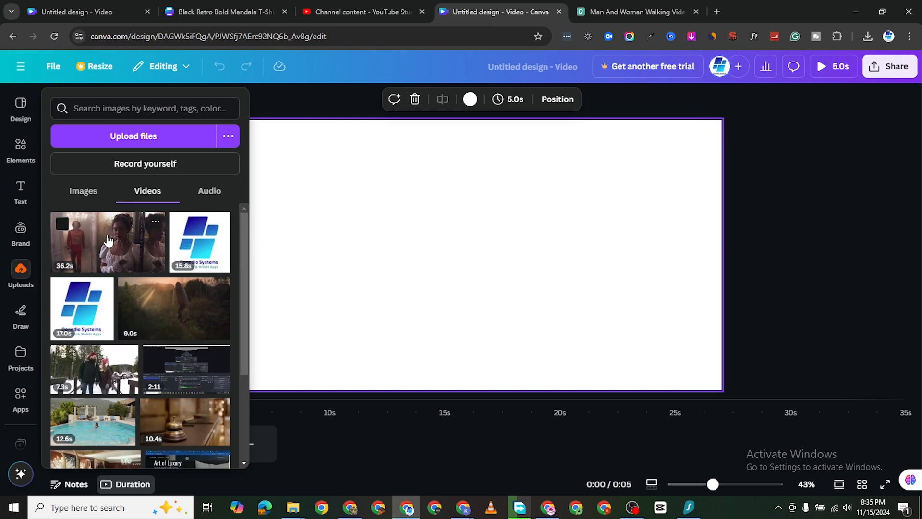
pyautogui.moveTo(104, 245); pyautogui.dragTo(296, 145)
pyautogui.moveTo(374, 176); pyautogui.dragTo(412, 182)
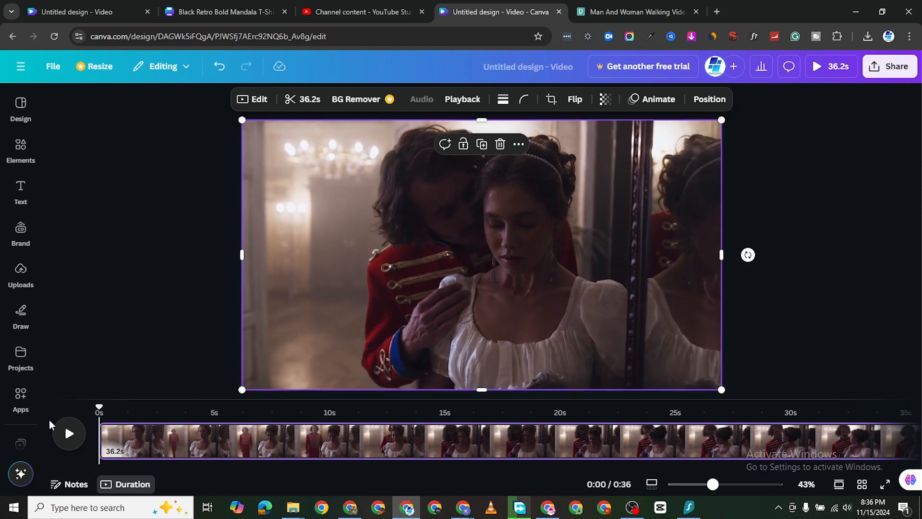
# Preview the placed clip on the canvas and play the first seconds of the timeline
pyautogui.click(482, 255)
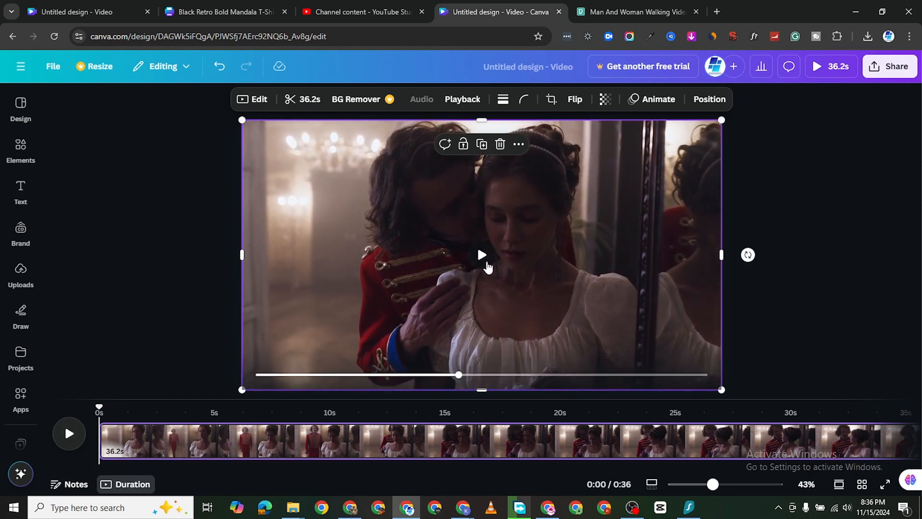
pyautogui.click(69, 434)
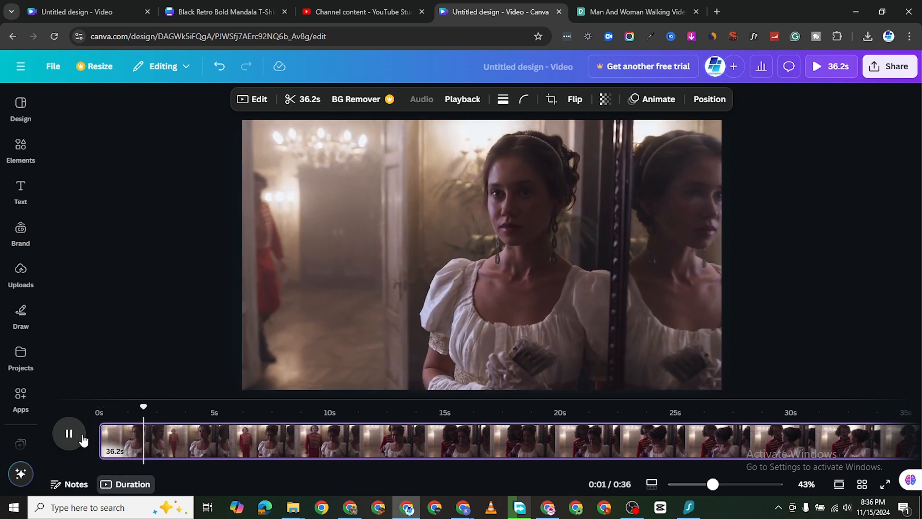
pyautogui.click(71, 435)
pyautogui.click(472, 290)
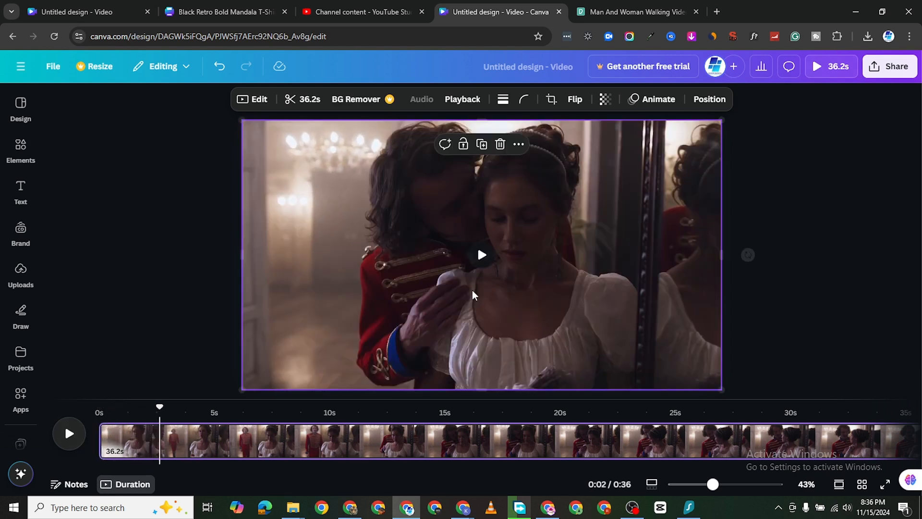
pyautogui.click(493, 265)
pyautogui.click(485, 263)
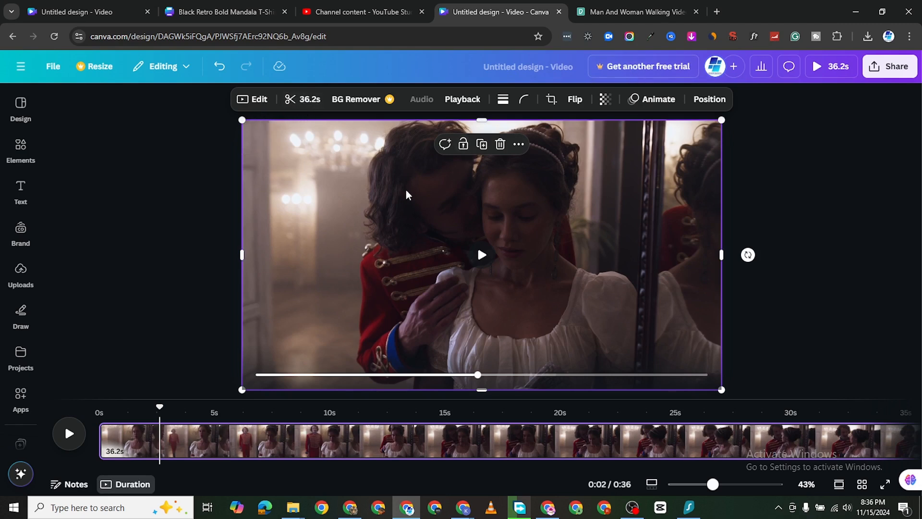
# Look over the clip's trim controls and full timeline, and play the video up to about 6 seconds
pyautogui.click(298, 101)
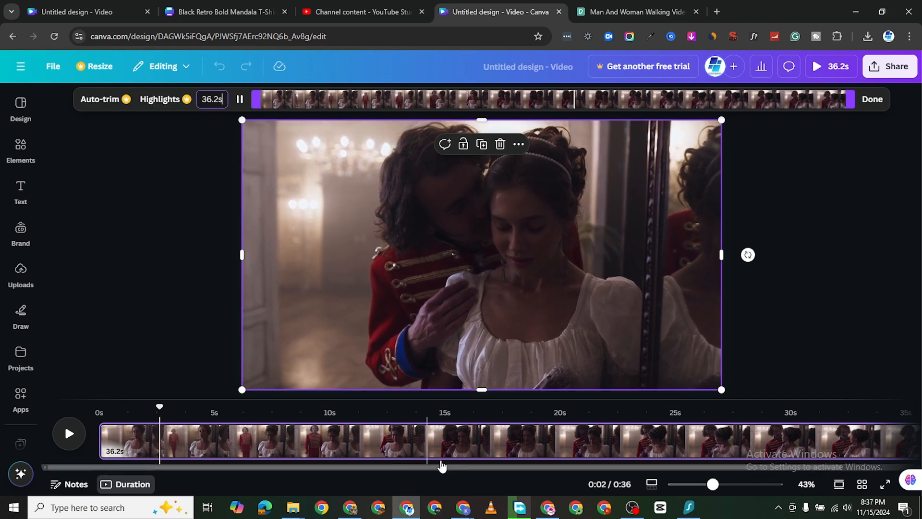
pyautogui.moveTo(424, 464); pyautogui.dragTo(617, 463)
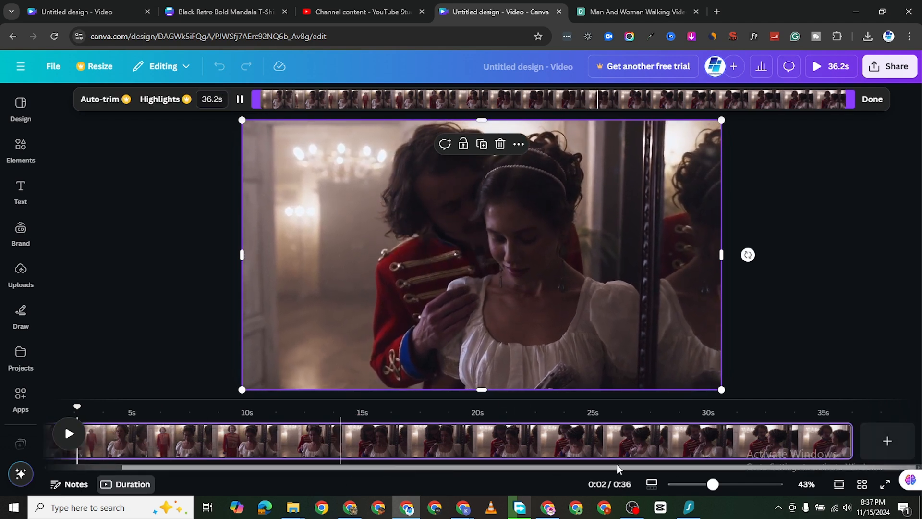
pyautogui.click(72, 432)
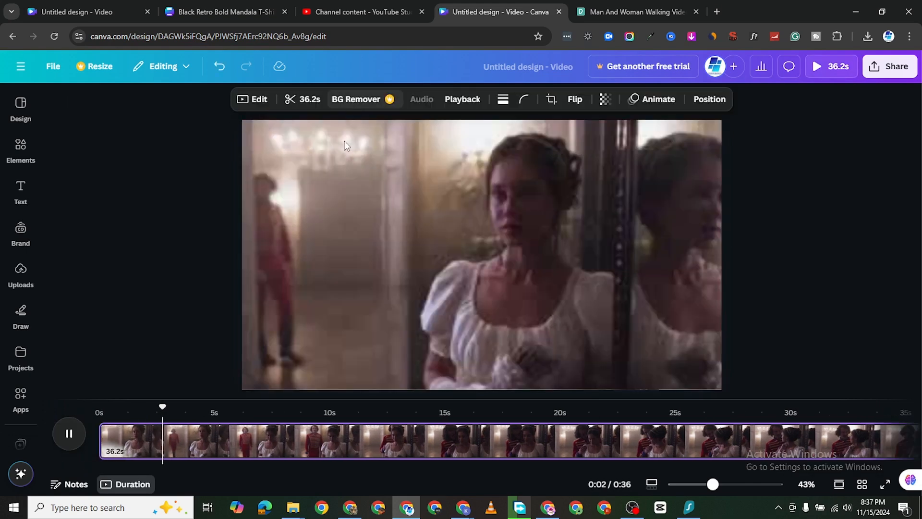
pyautogui.click(310, 102)
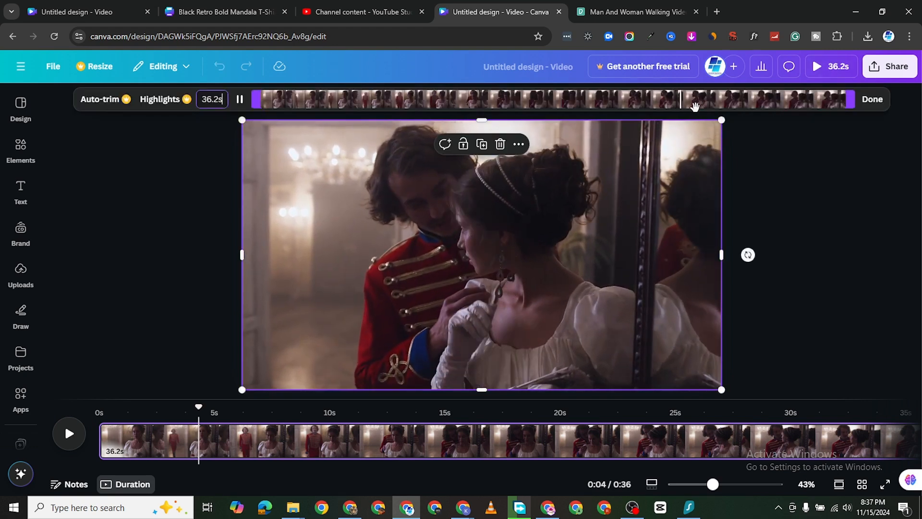
pyautogui.click(69, 434)
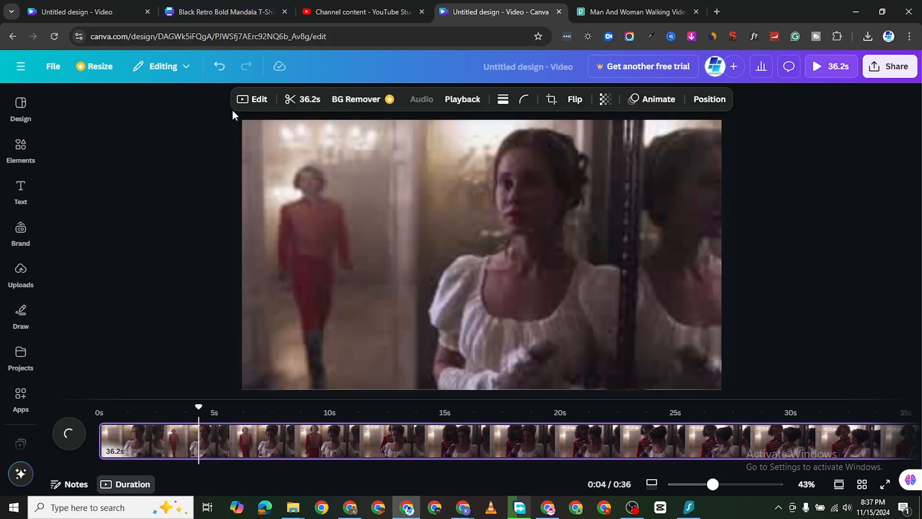
pyautogui.click(77, 422)
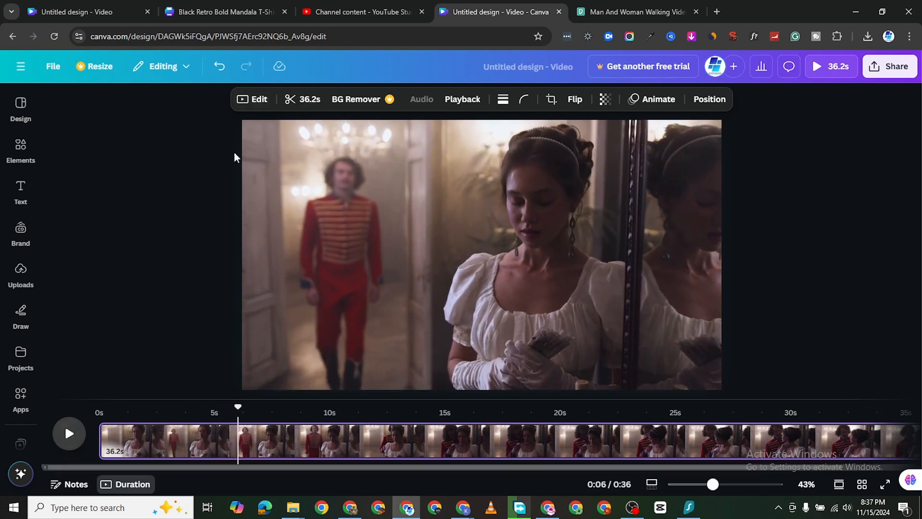
# Try trimming the clip's end to a 10.3 s length, and restore the full 36.2 s length
pyautogui.click(308, 99)
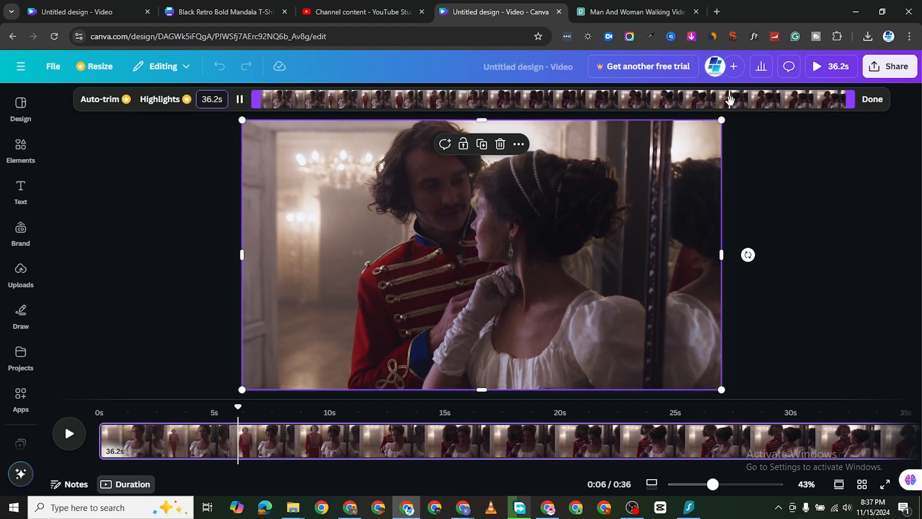
pyautogui.moveTo(729, 98); pyautogui.dragTo(202, 125)
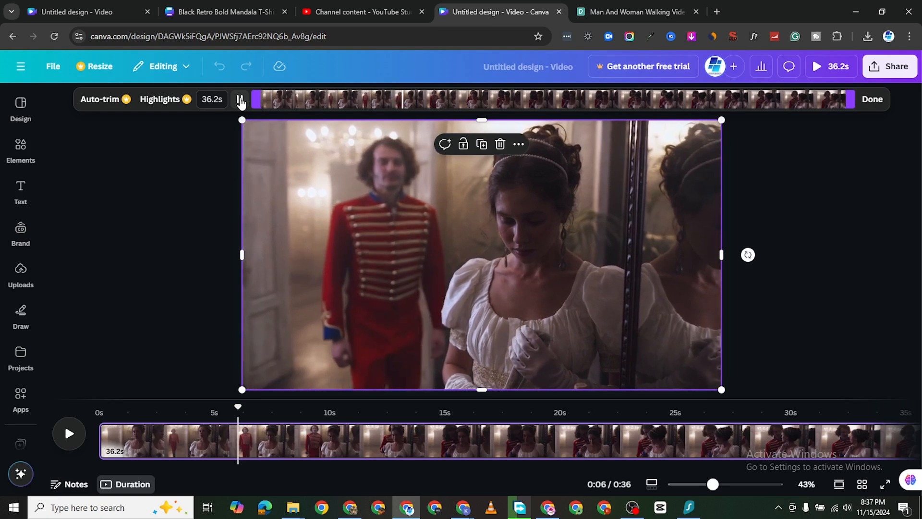
pyautogui.click(240, 101)
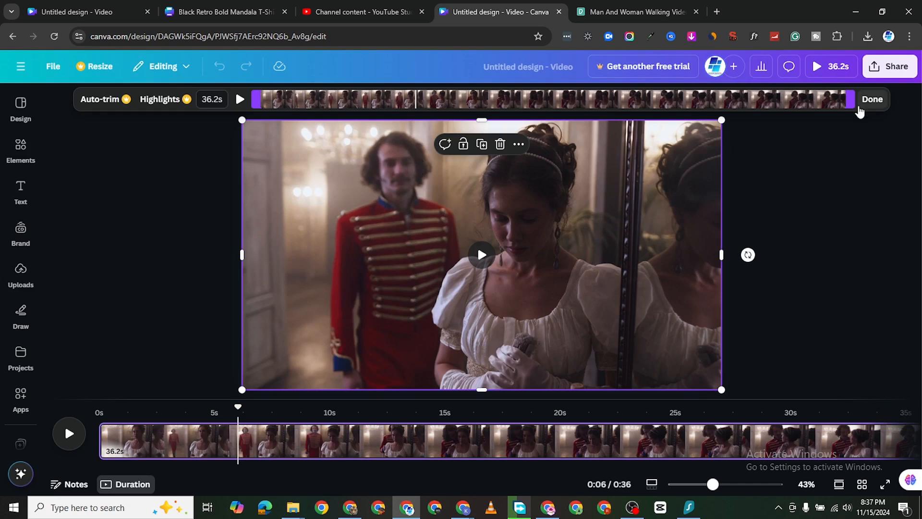
pyautogui.moveTo(851, 104); pyautogui.dragTo(432, 111)
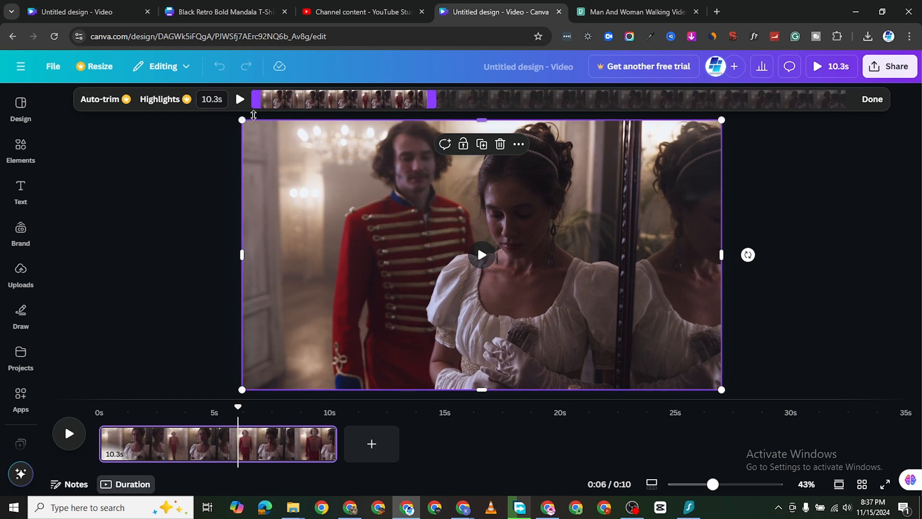
pyautogui.moveTo(433, 99); pyautogui.dragTo(853, 112)
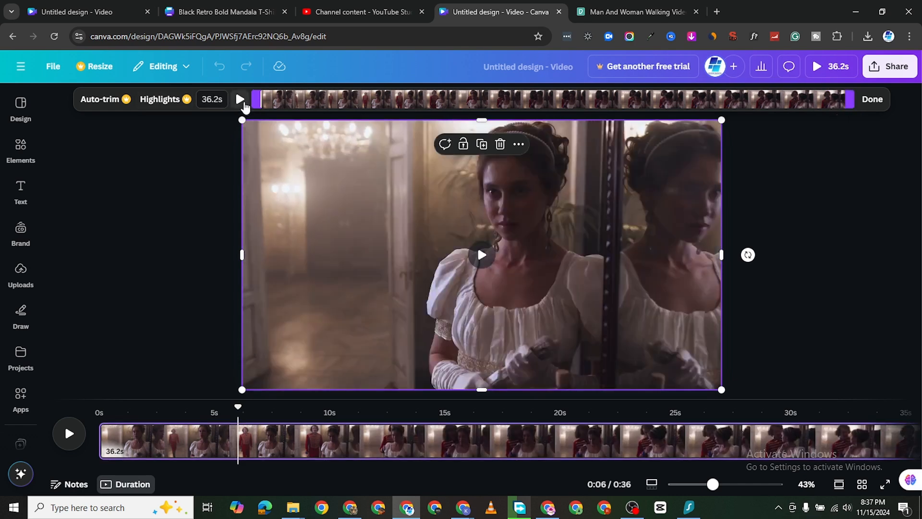
# Trim the clip's start to where the man is in the doorway, and its end to leave 7.2 s
pyautogui.click(238, 100)
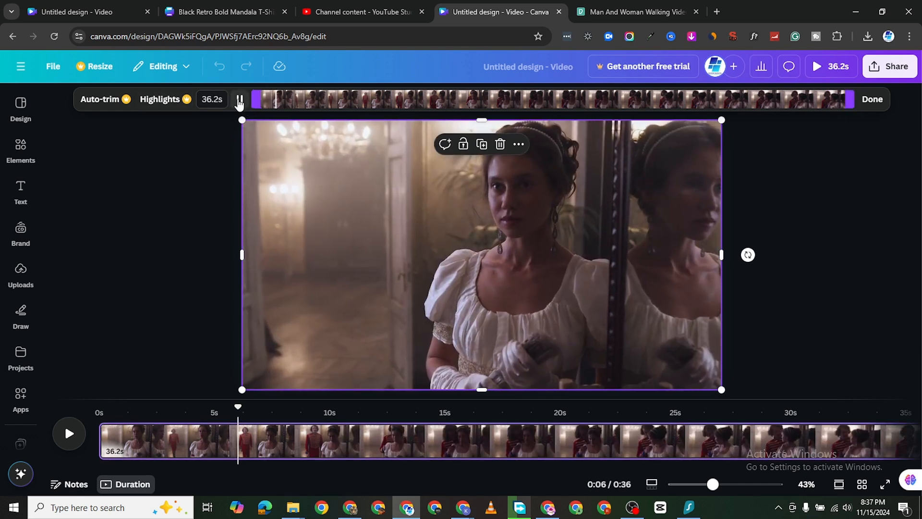
pyautogui.click(239, 100)
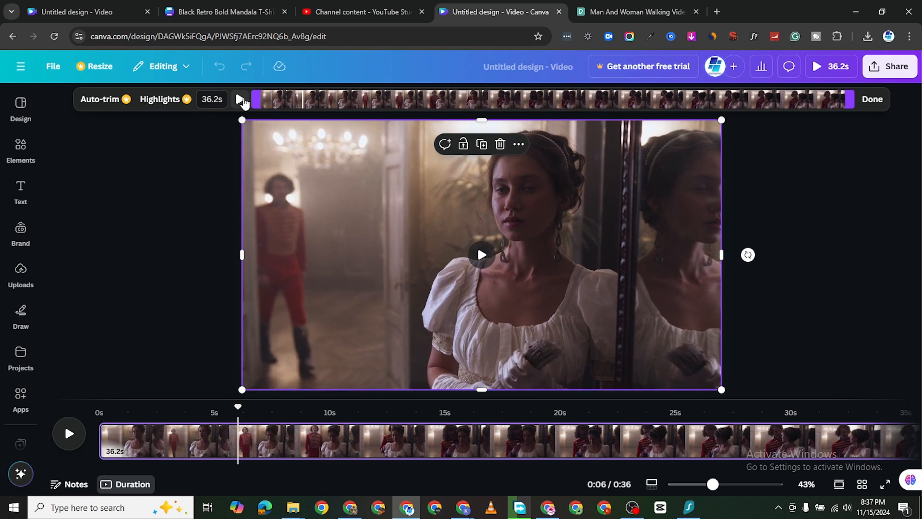
pyautogui.moveTo(255, 99); pyautogui.dragTo(301, 102)
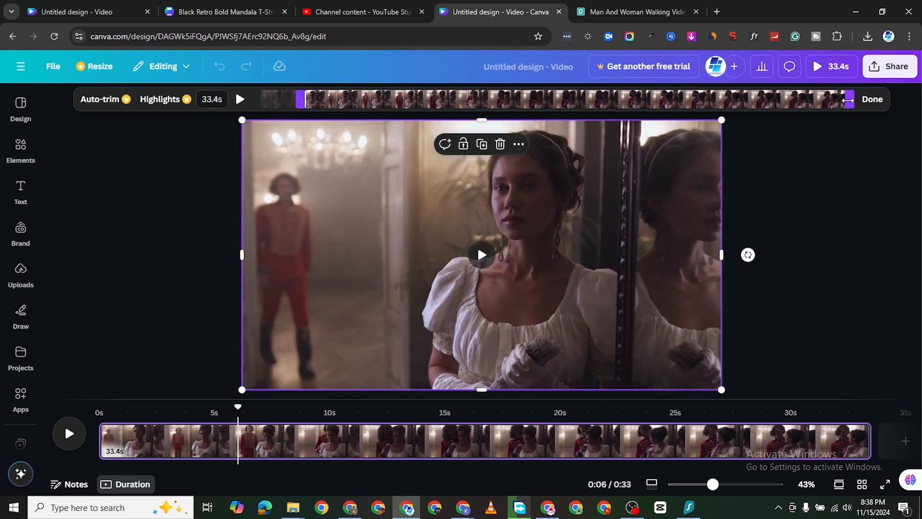
pyautogui.moveTo(848, 100); pyautogui.dragTo(427, 119)
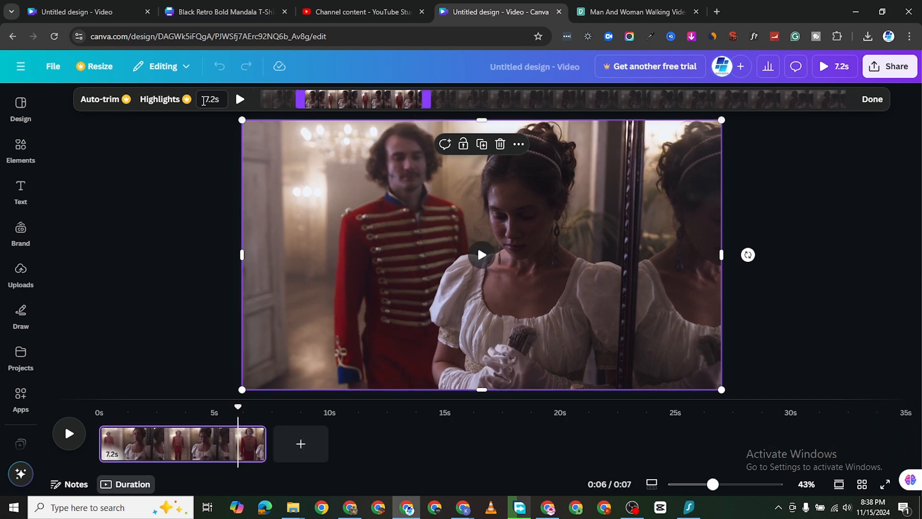
# Restore the clip's start point, preview the 10.0 s section, and extend the end to the full 36.2 s length
pyautogui.moveTo(301, 95); pyautogui.dragTo(262, 96)
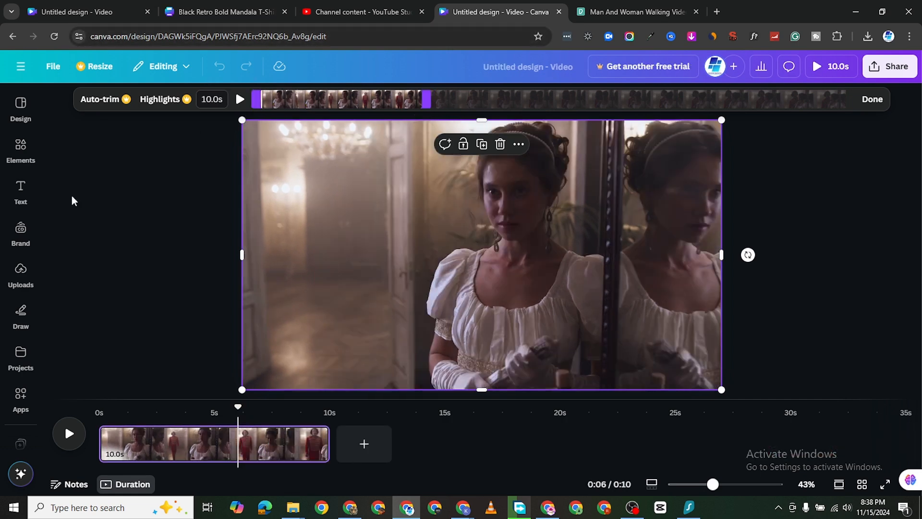
pyautogui.moveTo(21, 230)
pyautogui.click(240, 99)
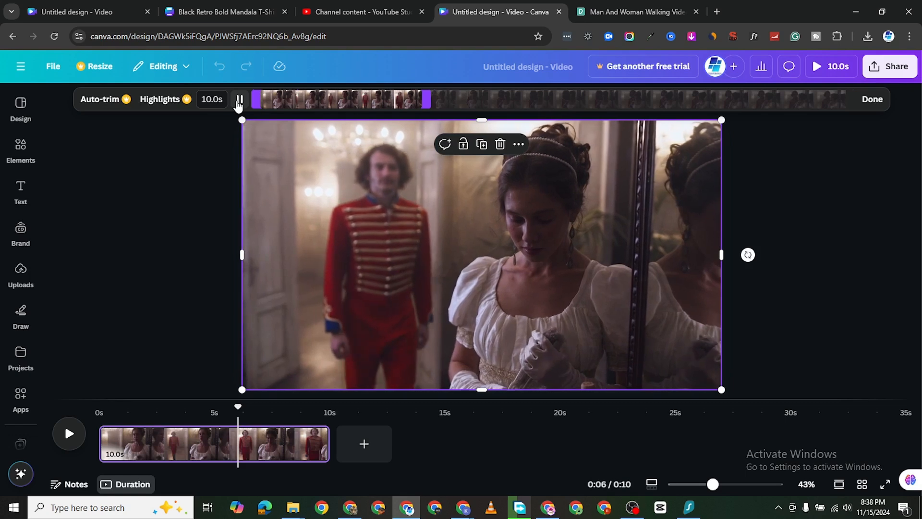
pyautogui.click(239, 101)
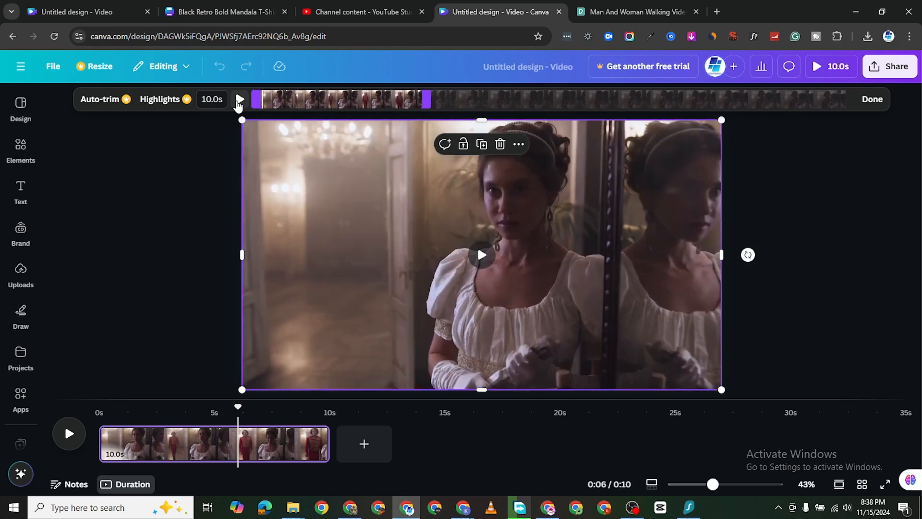
pyautogui.moveTo(427, 99); pyautogui.dragTo(850, 99)
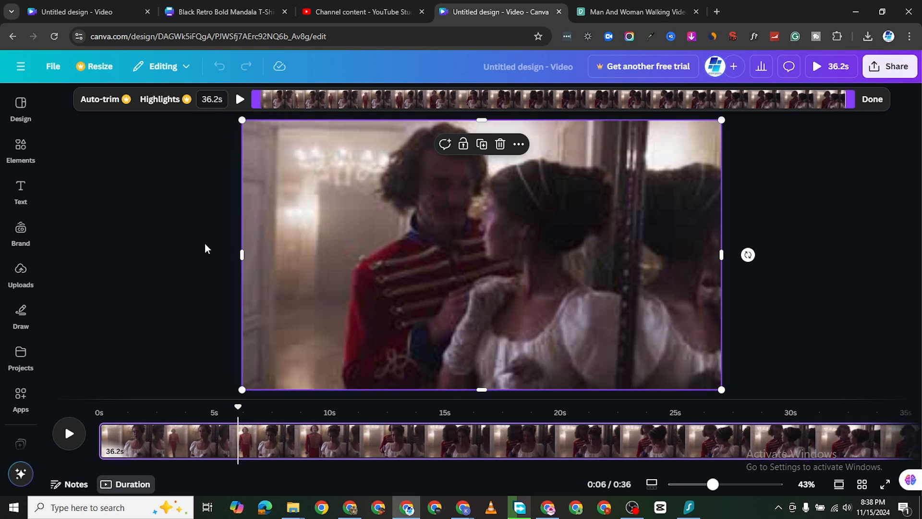
pyautogui.click(883, 104)
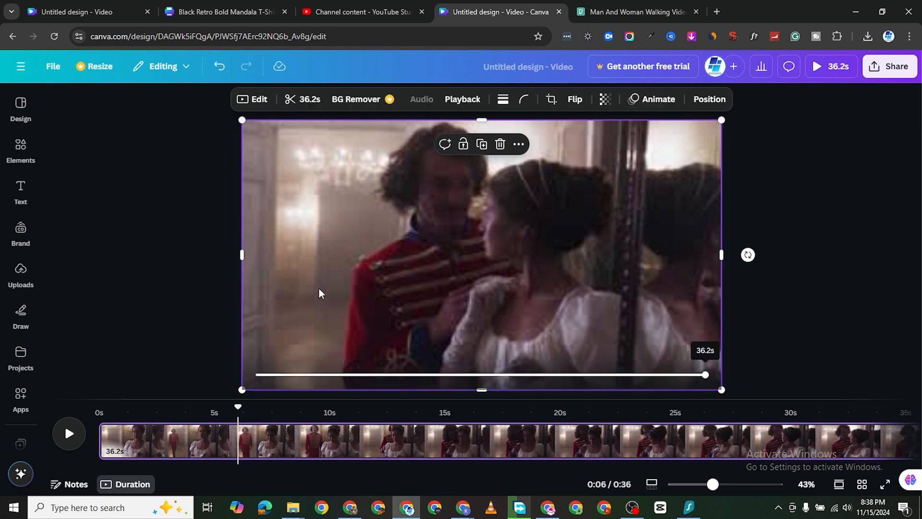
# Try the BG Remover on the clip, and dismiss the upgrade offer
pyautogui.click(351, 100)
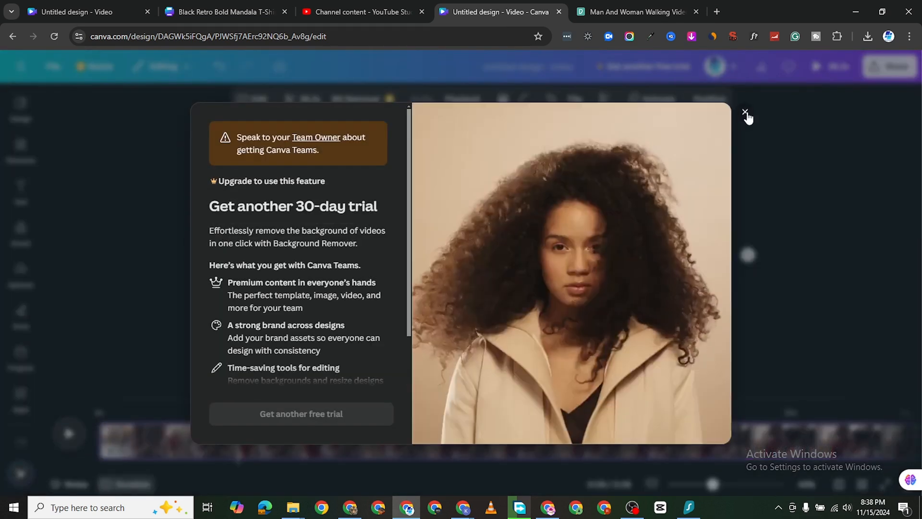
pyautogui.click(746, 114)
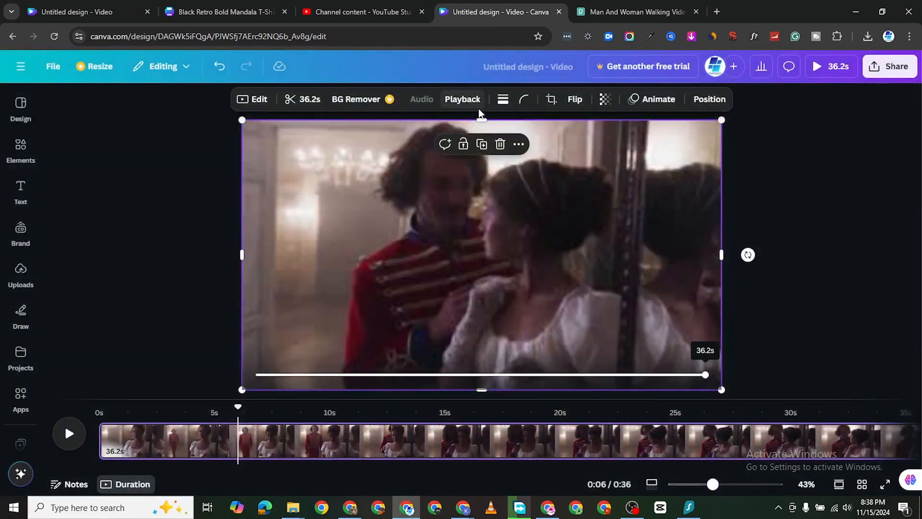
# Set the clip's video speed to 2 and preview it from the beginning to about 13 seconds
pyautogui.click(452, 100)
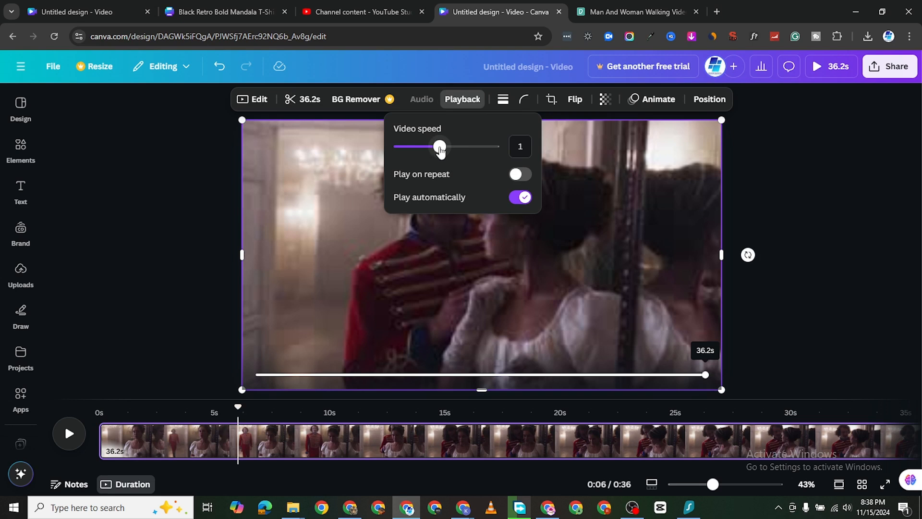
pyautogui.moveTo(445, 152); pyautogui.dragTo(493, 153)
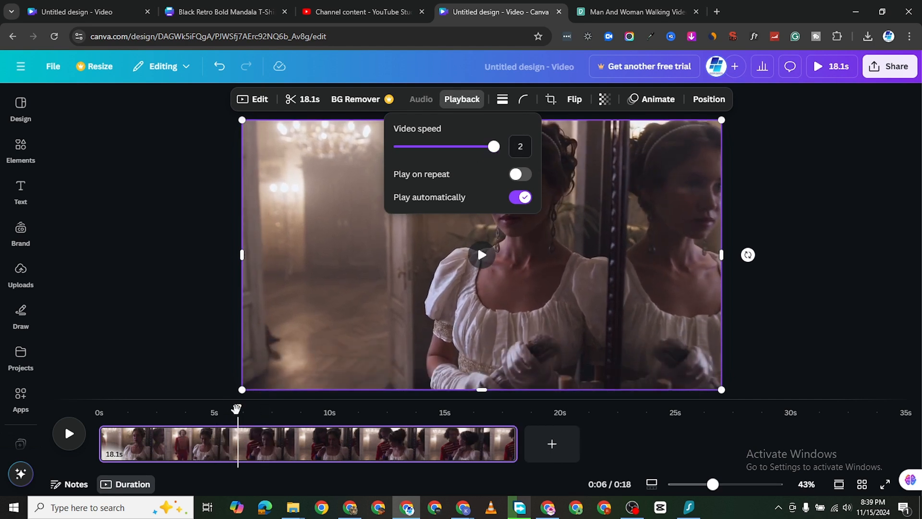
pyautogui.moveTo(236, 408); pyautogui.dragTo(99, 408)
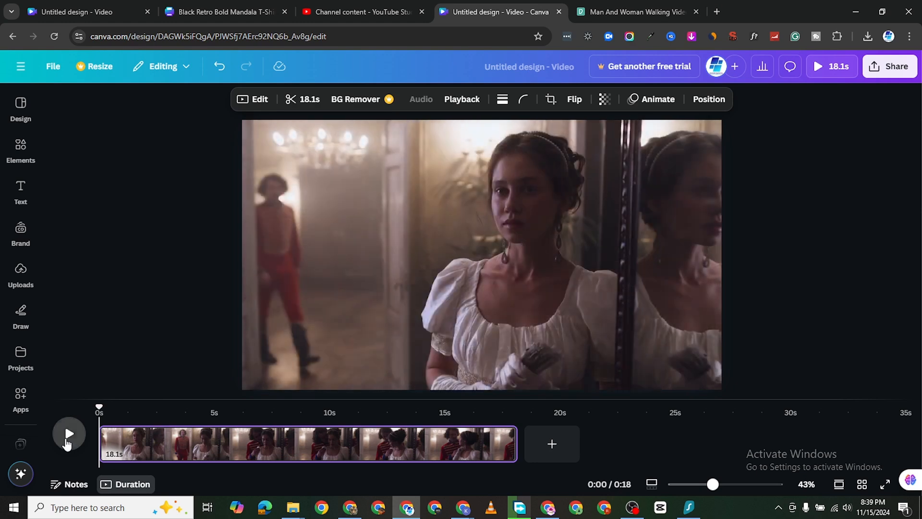
pyautogui.click(67, 441)
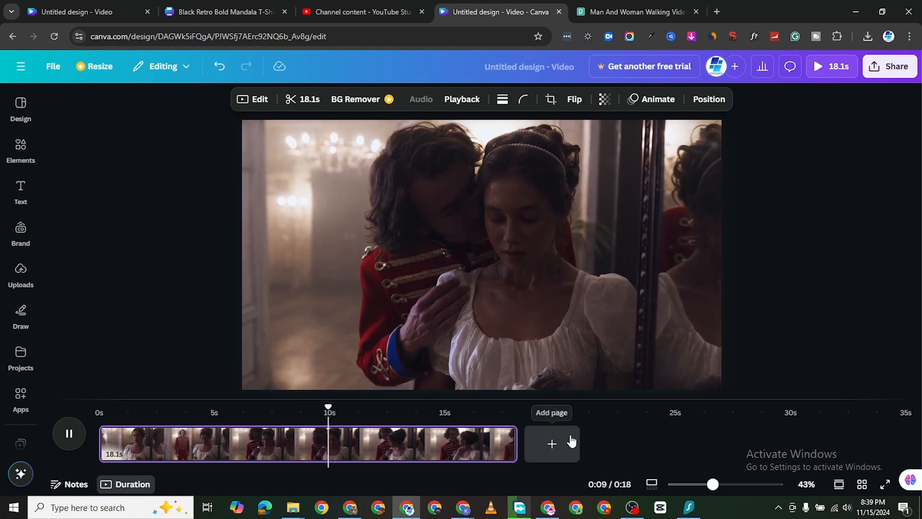
pyautogui.click(71, 436)
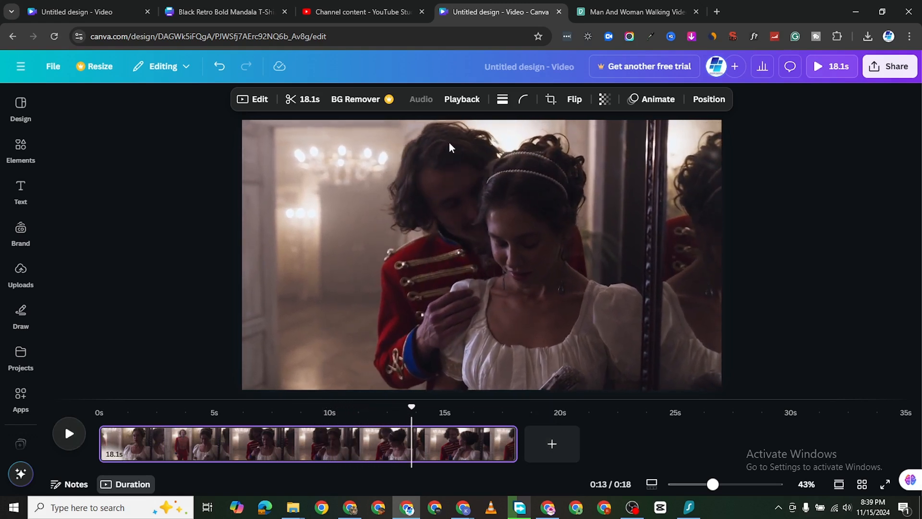
# Try the clip at a video speed of 0.25 with a short preview, and set the speed back to 1
pyautogui.click(449, 146)
pyautogui.click(462, 99)
pyautogui.moveTo(493, 146); pyautogui.dragTo(396, 149)
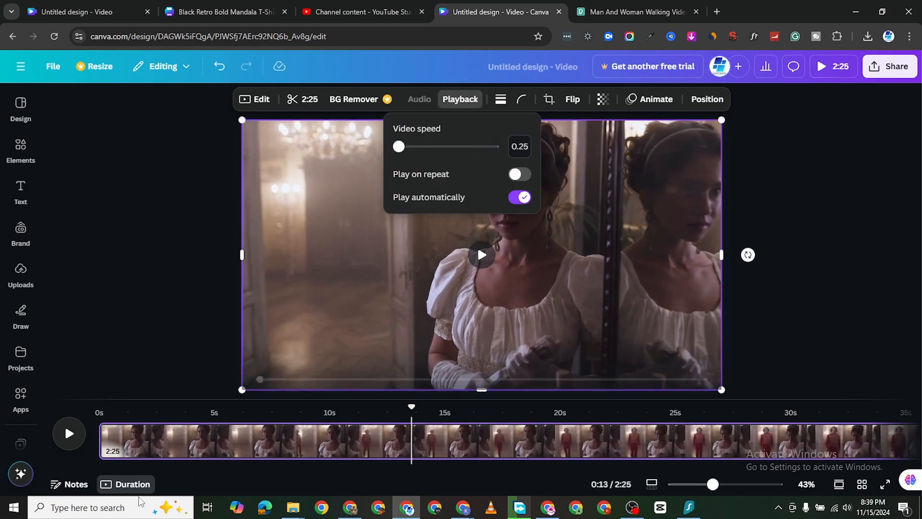
pyautogui.click(69, 434)
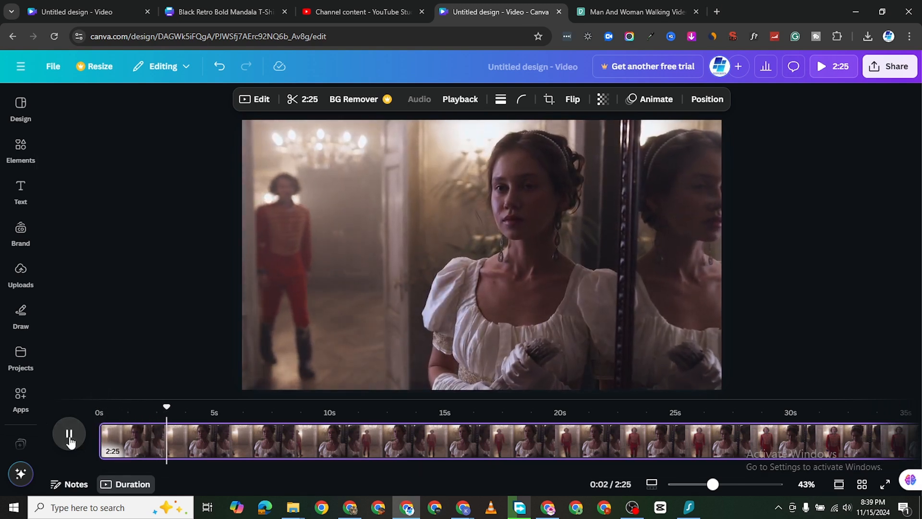
pyautogui.click(70, 441)
pyautogui.click(474, 102)
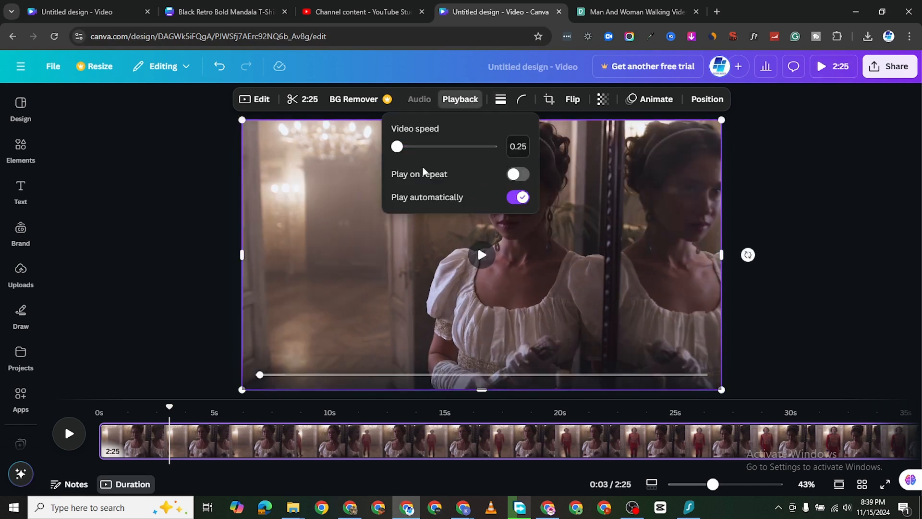
pyautogui.moveTo(401, 149); pyautogui.dragTo(437, 149)
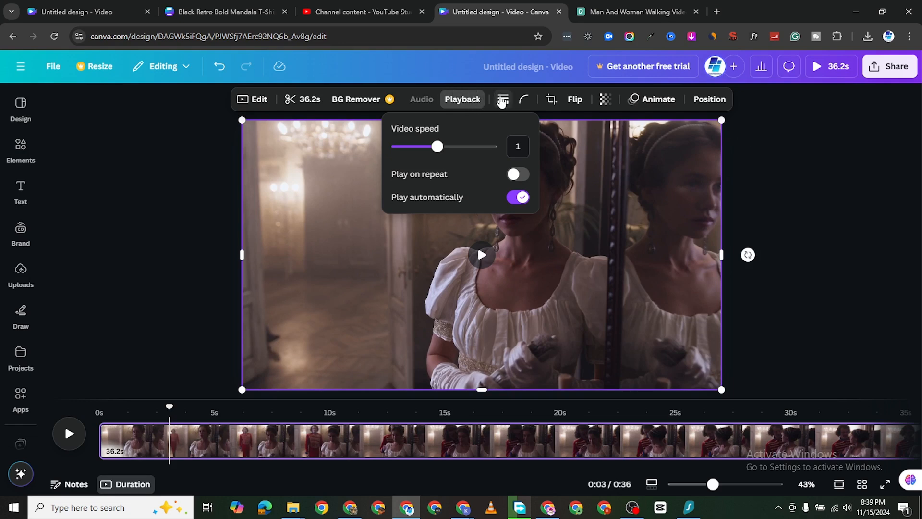
# Add a solid border with a weight of 20 around the clip and colour it white
pyautogui.click(502, 101)
pyautogui.click(503, 100)
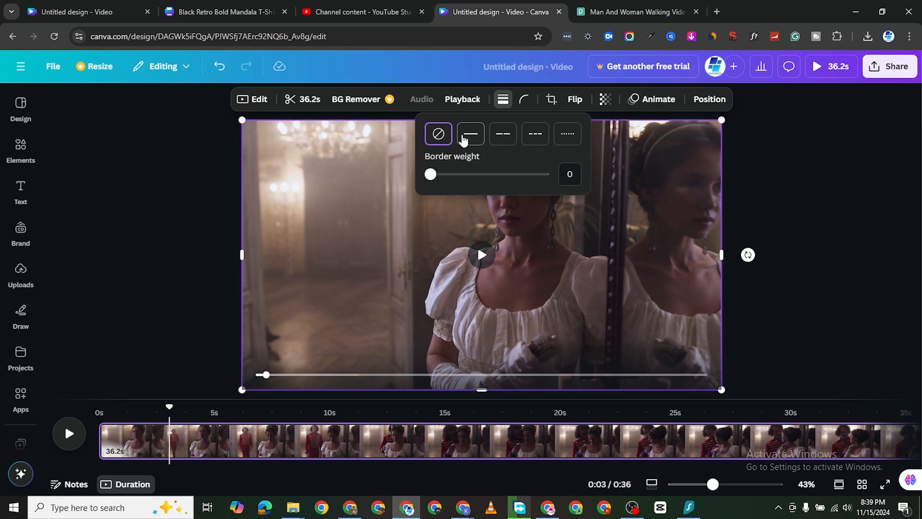
pyautogui.moveTo(431, 173); pyautogui.dragTo(453, 175)
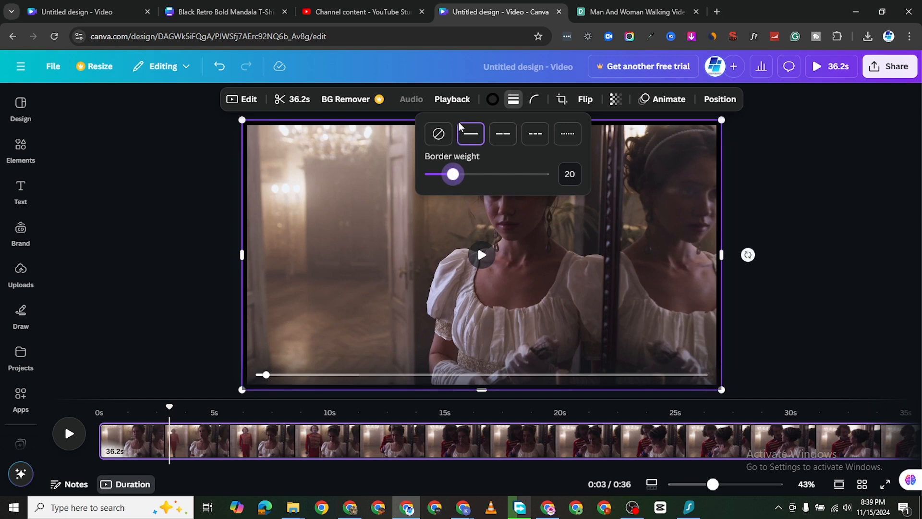
pyautogui.click(492, 100)
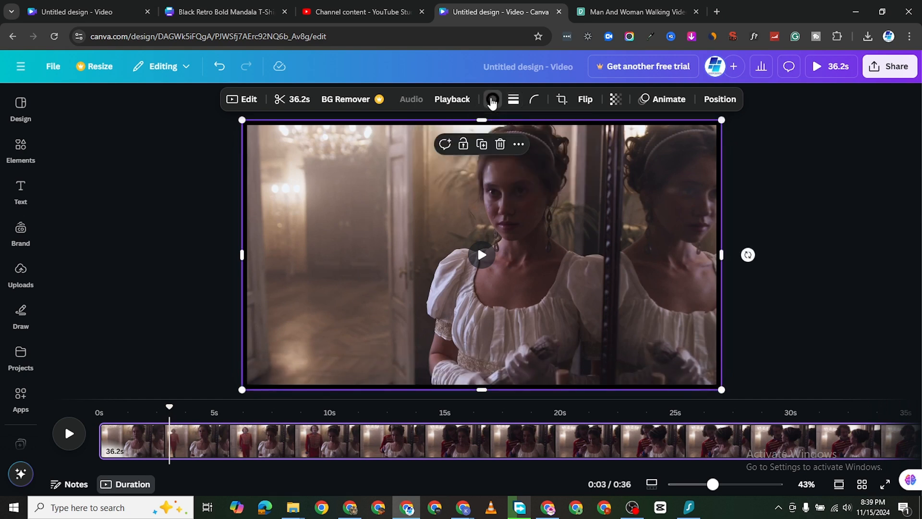
pyautogui.click(126, 201)
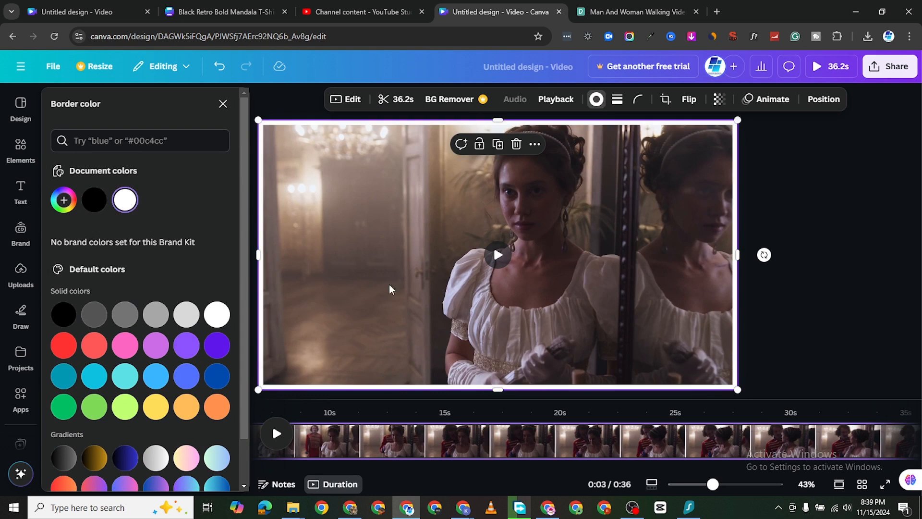
pyautogui.click(874, 183)
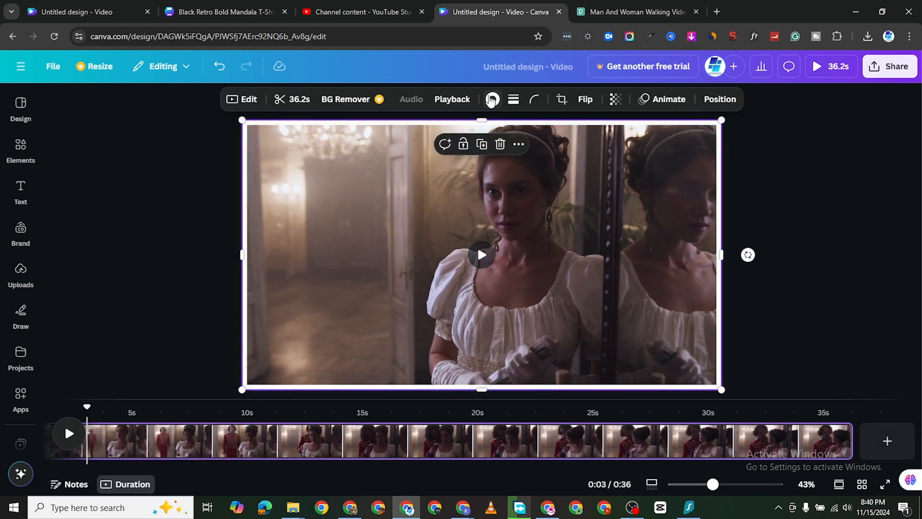
pyautogui.click(492, 99)
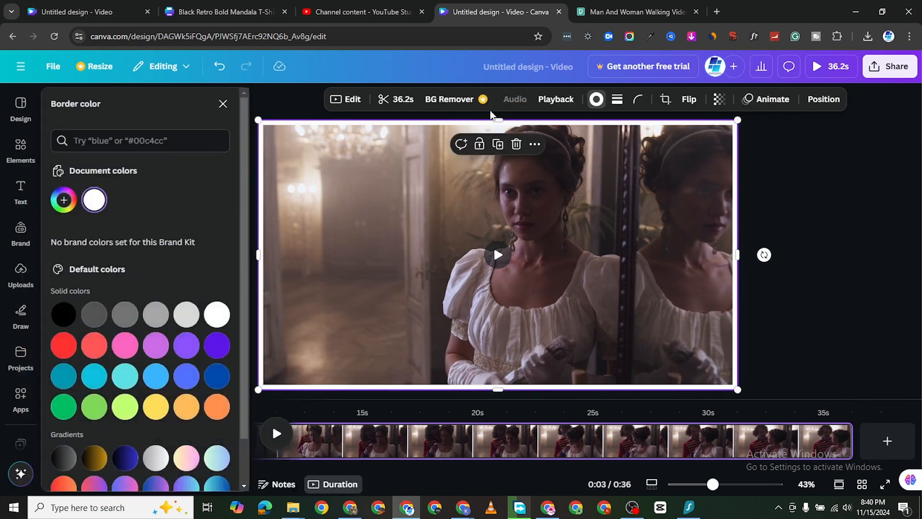
# Increase the border weight to 50, give it the purple-to-orange gradient, and preview the clip
pyautogui.click(618, 100)
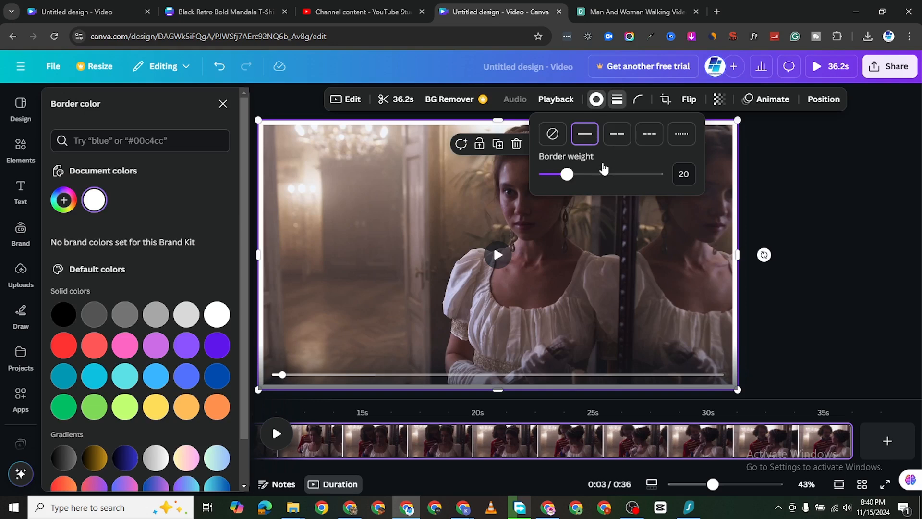
pyautogui.moveTo(566, 175); pyautogui.dragTo(603, 176)
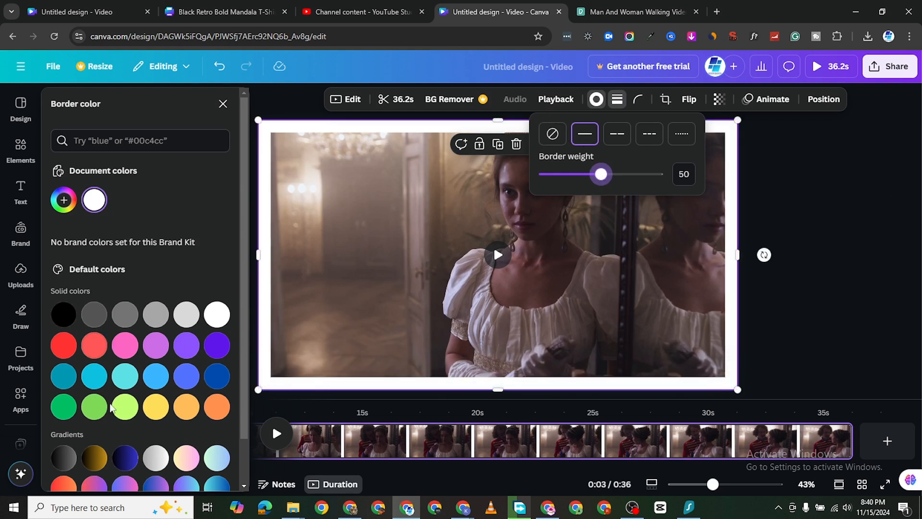
pyautogui.scroll(-1, 110, 407)
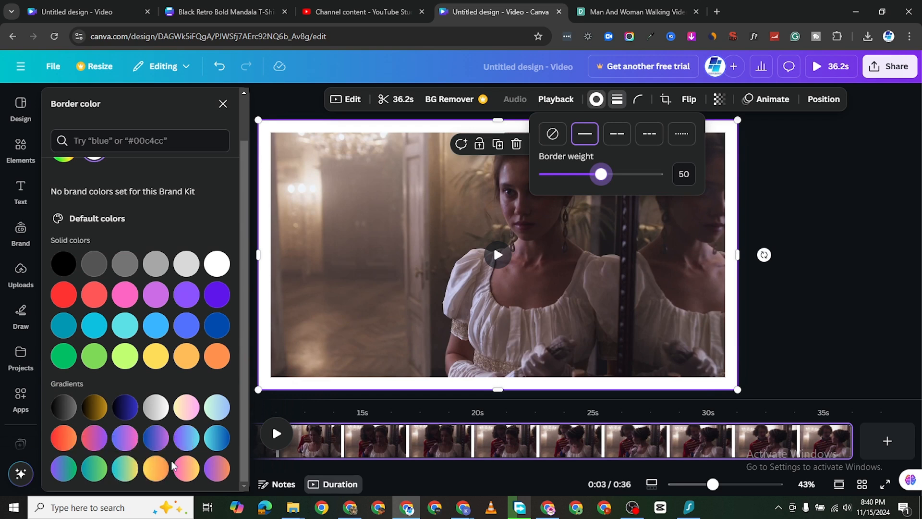
pyautogui.click(216, 468)
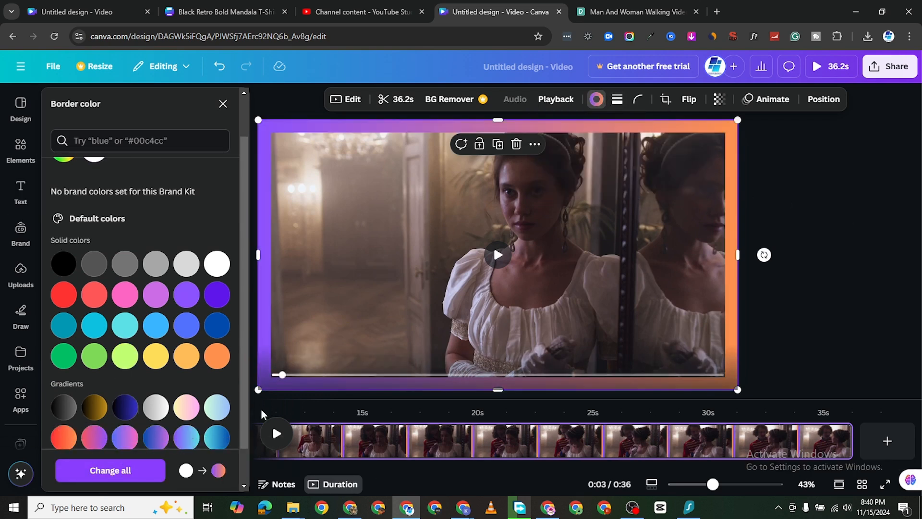
pyautogui.click(276, 434)
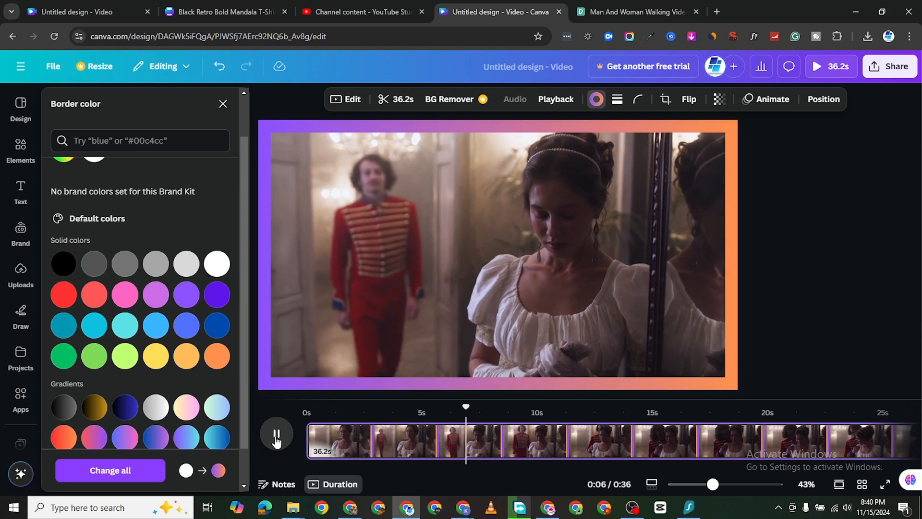
pyautogui.click(276, 433)
# Remove the gradient border from the clip
pyautogui.scroll(-2, 131, 322)
pyautogui.scroll(2, 140, 294)
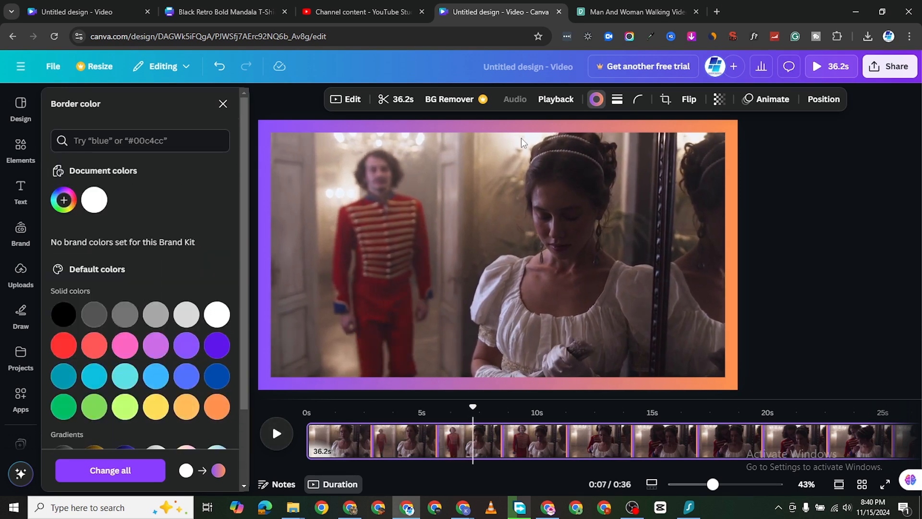
pyautogui.click(596, 98)
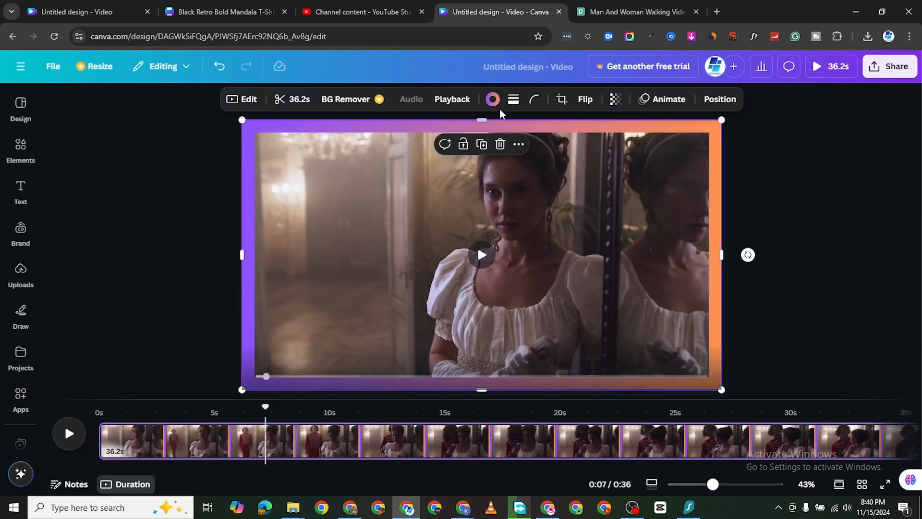
pyautogui.click(514, 100)
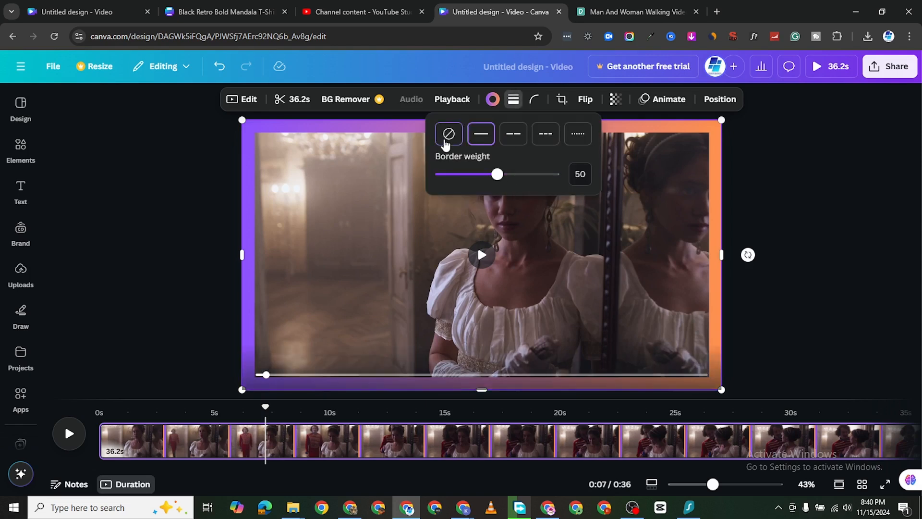
pyautogui.click(446, 139)
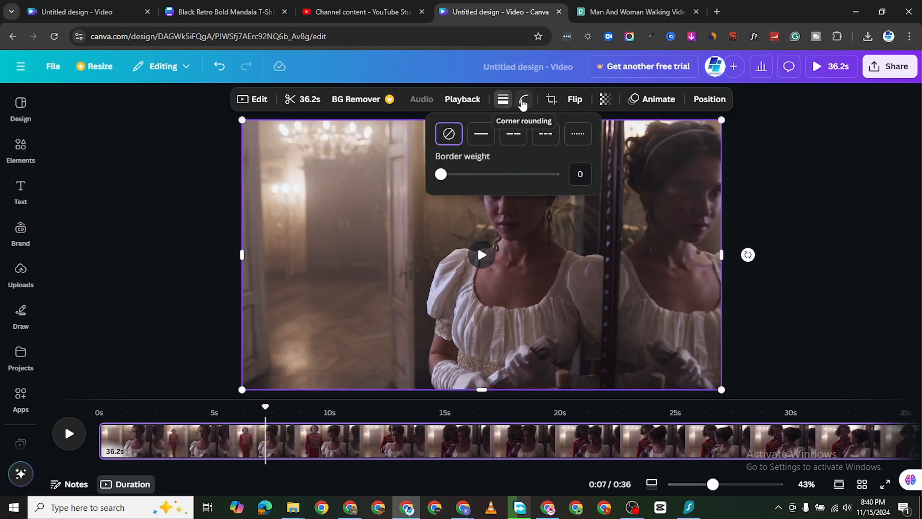
# Try a corner rounding of 53 on the clip, and set it back to 0
pyautogui.click(523, 99)
pyautogui.moveTo(462, 147); pyautogui.dragTo(504, 162)
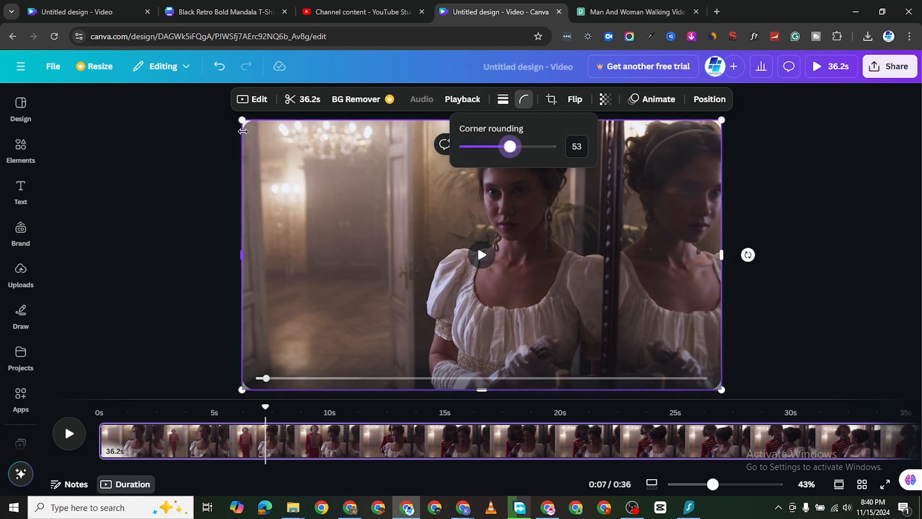
pyautogui.moveTo(508, 154); pyautogui.dragTo(465, 147)
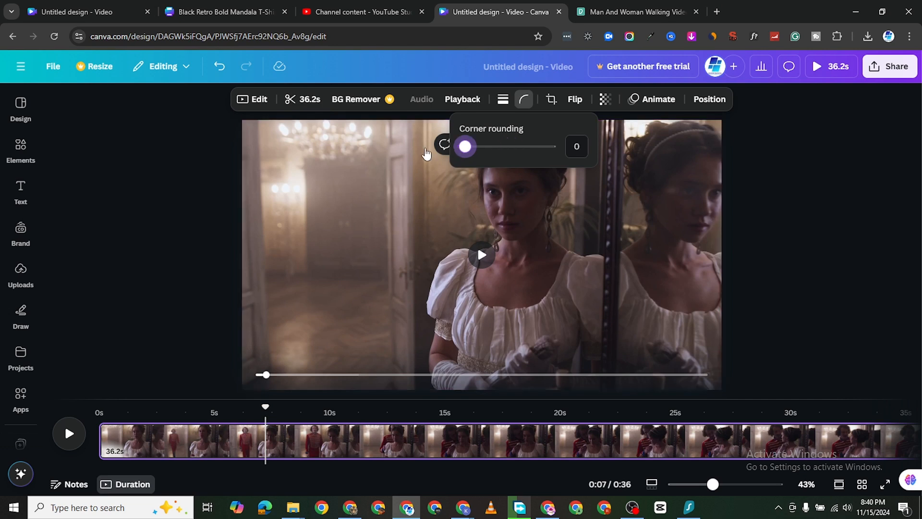
# Crop the clip at 16:9 to a small frame around the woman's face, repositioning the footage inside it
pyautogui.click(554, 102)
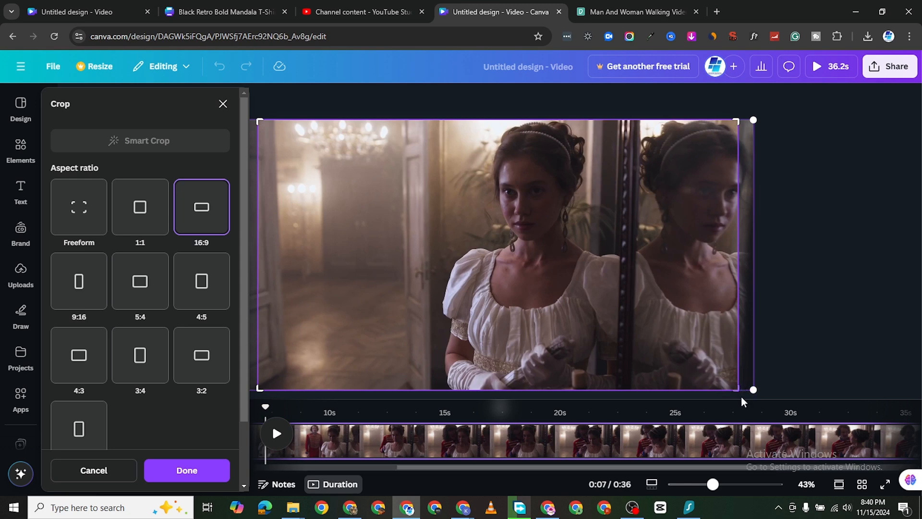
pyautogui.moveTo(737, 388); pyautogui.dragTo(630, 373)
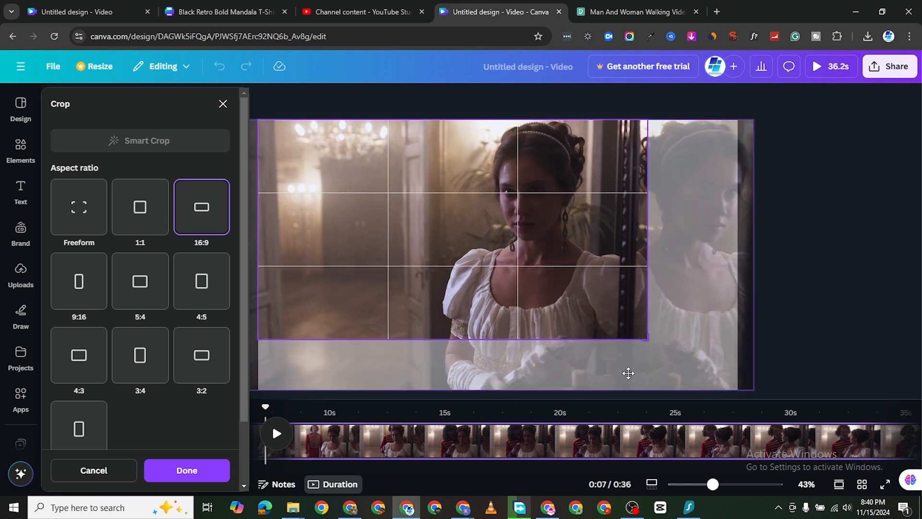
pyautogui.moveTo(580, 283); pyautogui.dragTo(639, 315)
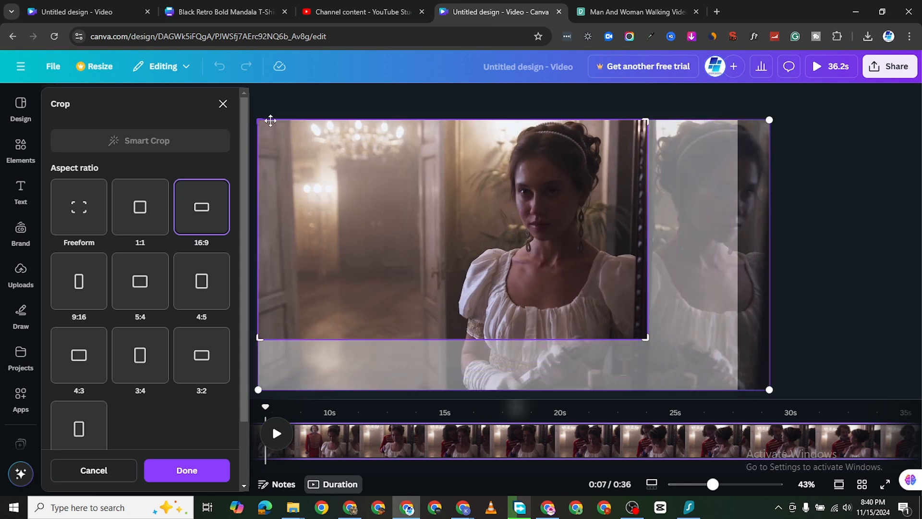
pyautogui.moveTo(463, 191); pyautogui.dragTo(481, 196)
pyautogui.moveTo(259, 123); pyautogui.dragTo(473, 176)
pyautogui.moveTo(552, 259); pyautogui.dragTo(557, 343)
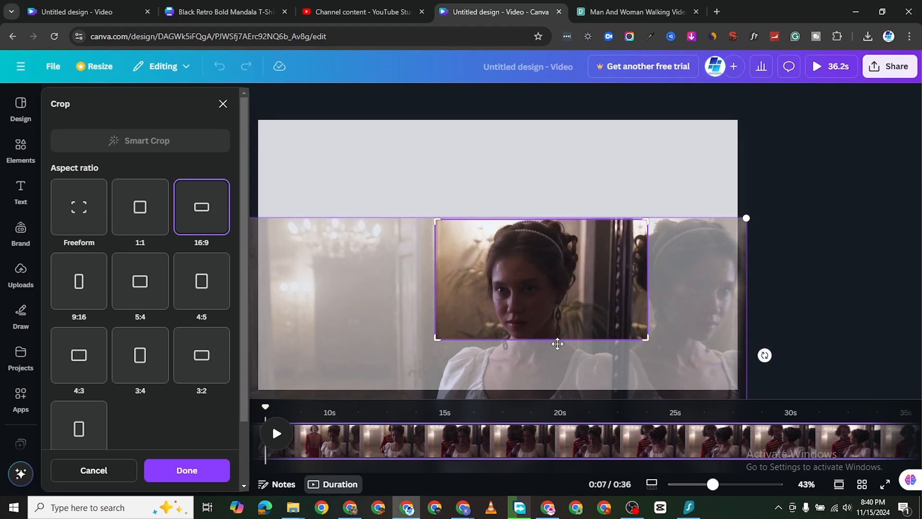
# Enlarge the crop frame and shift the footage to show the woman's head and shoulders, and preview the cropped clip
pyautogui.moveTo(651, 342); pyautogui.dragTo(686, 393)
pyautogui.moveTo(317, 314); pyautogui.dragTo(367, 315)
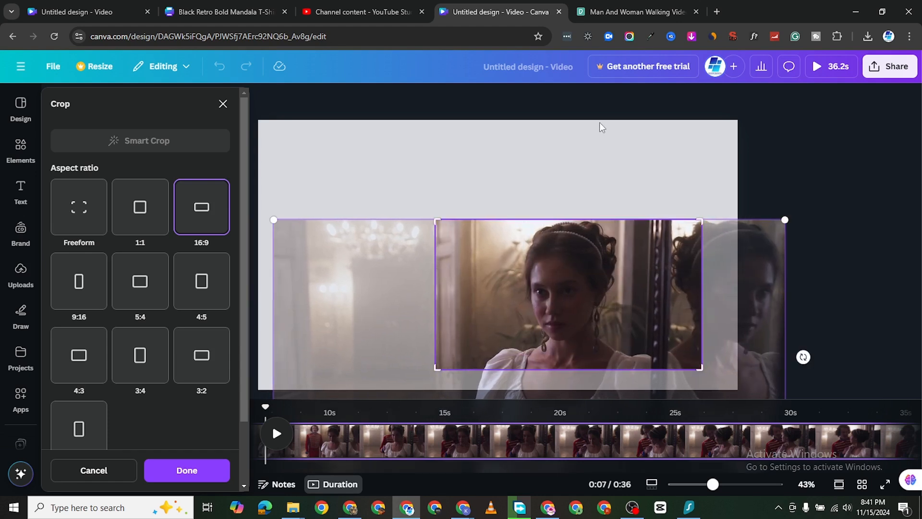
pyautogui.click(276, 434)
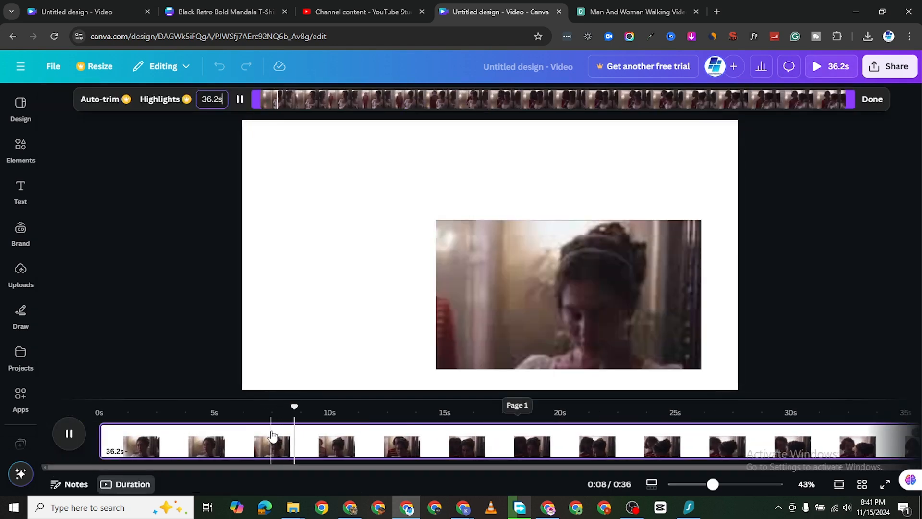
pyautogui.click(70, 433)
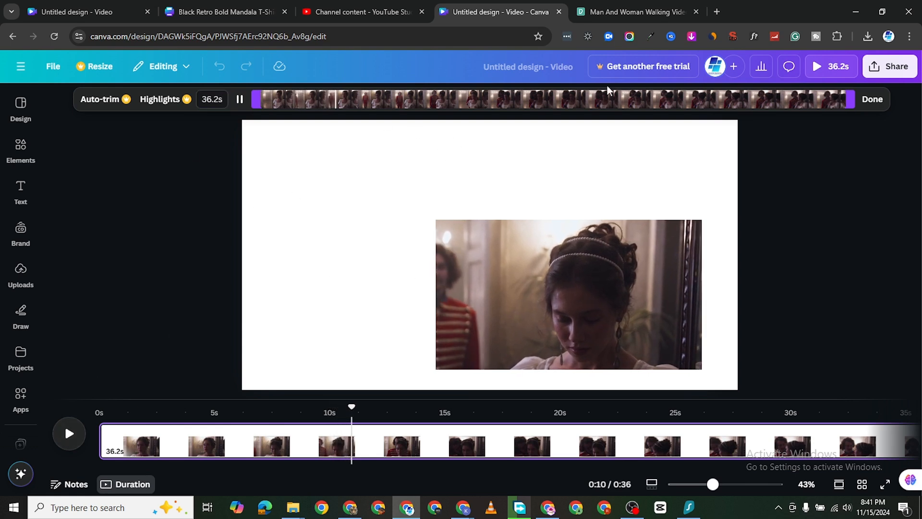
# Pause the preview and delete the cropped clip from the page
pyautogui.click(240, 99)
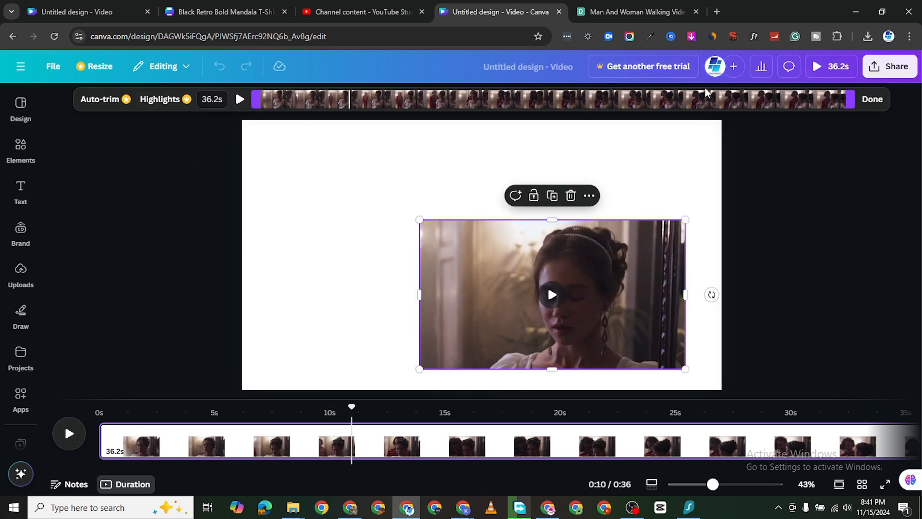
pyautogui.click(151, 72)
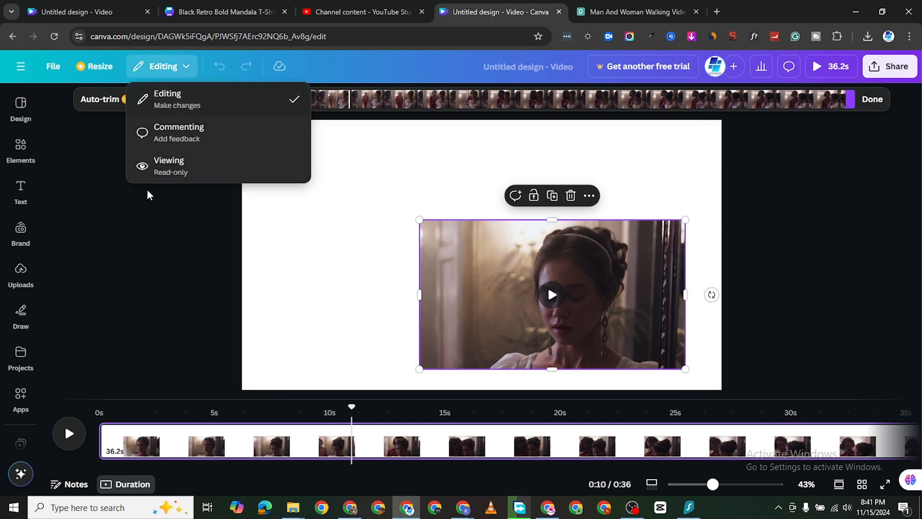
pyautogui.click(62, 222)
pyautogui.click(22, 146)
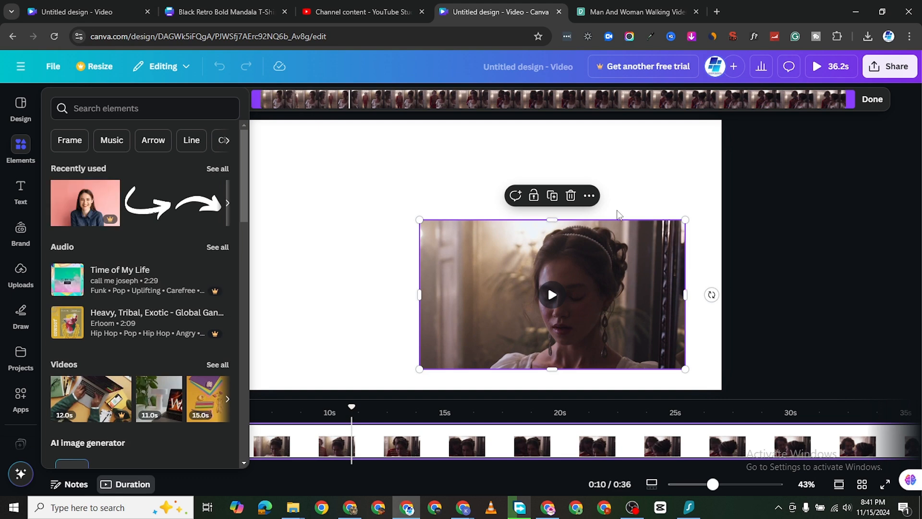
pyautogui.click(570, 196)
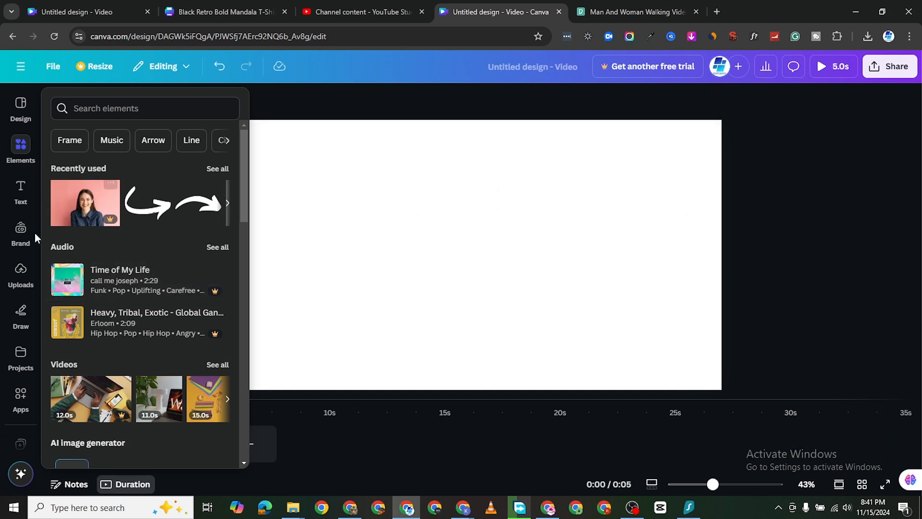
# Add the uploaded 36.2-second clip to the blank page and enlarge it to about 2048 × 1080 px
pyautogui.click(21, 273)
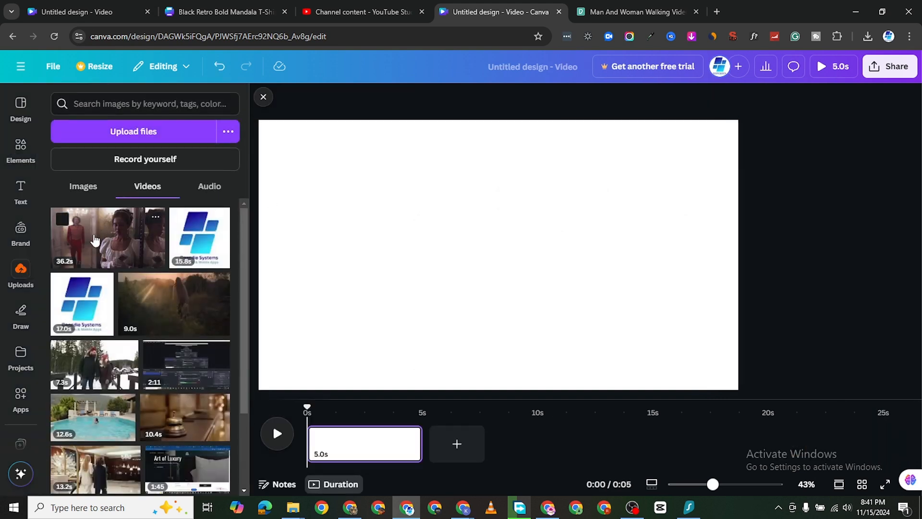
pyautogui.moveTo(96, 240); pyautogui.dragTo(406, 181)
pyautogui.moveTo(514, 203); pyautogui.dragTo(504, 200)
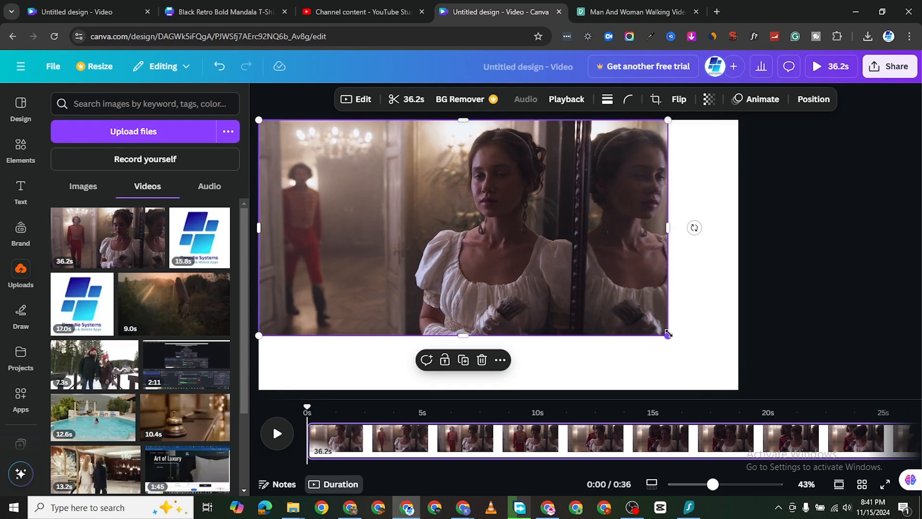
pyautogui.moveTo(668, 330); pyautogui.dragTo(763, 402)
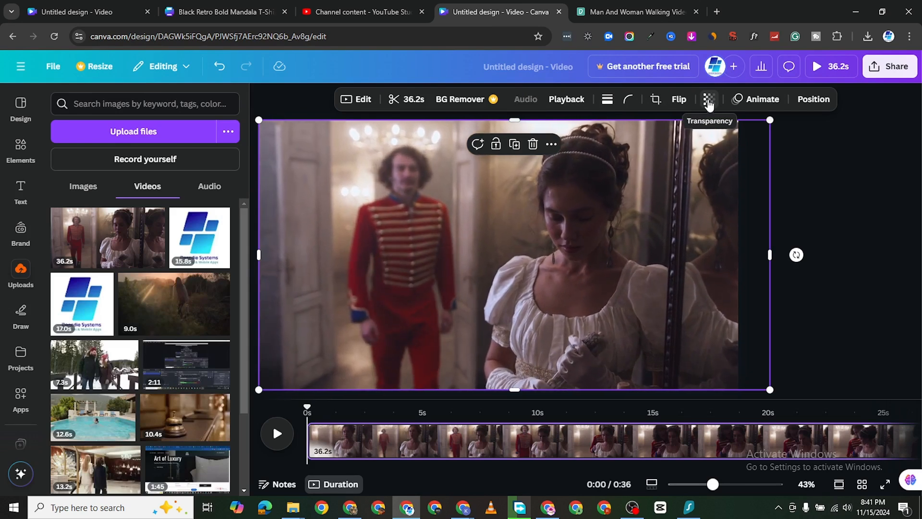
# Try the clip's transparency, ending at 100, and align the clip to the page's center, right edge and back to the left edge
pyautogui.click(709, 101)
pyautogui.moveTo(724, 154)
pyautogui.mouseDown()
pyautogui.moveTo(641, 150)
pyautogui.moveTo(687, 149)
pyautogui.moveTo(691, 161)
pyautogui.moveTo(692, 148)
pyautogui.moveTo(751, 155)
pyautogui.moveTo(734, 149)
pyautogui.mouseUp()
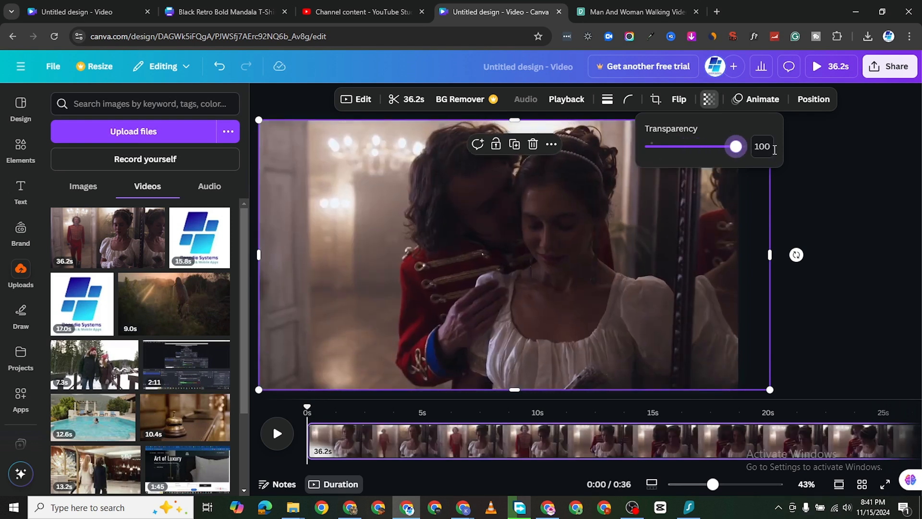
pyautogui.click(810, 98)
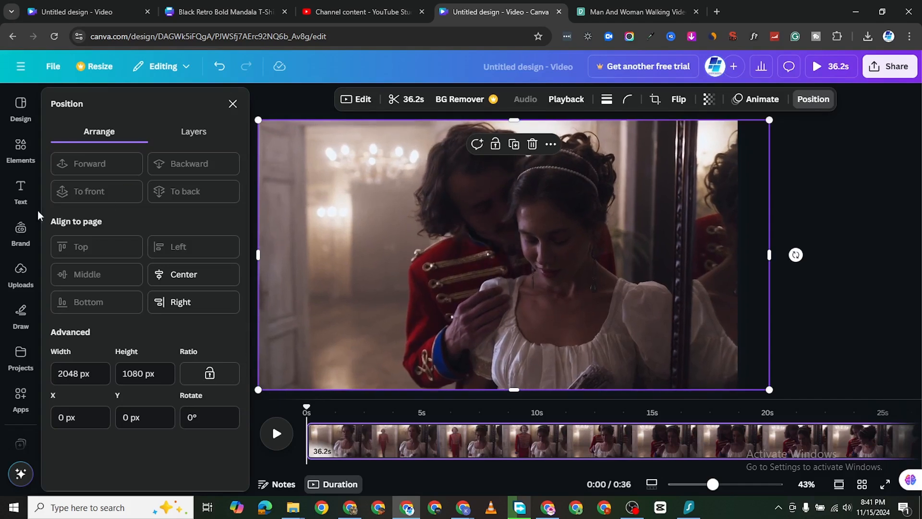
pyautogui.click(179, 274)
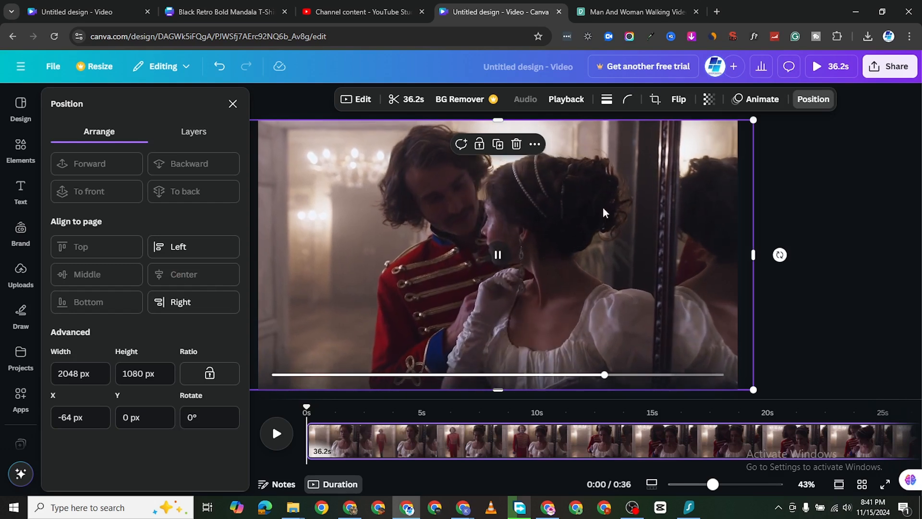
pyautogui.click(184, 302)
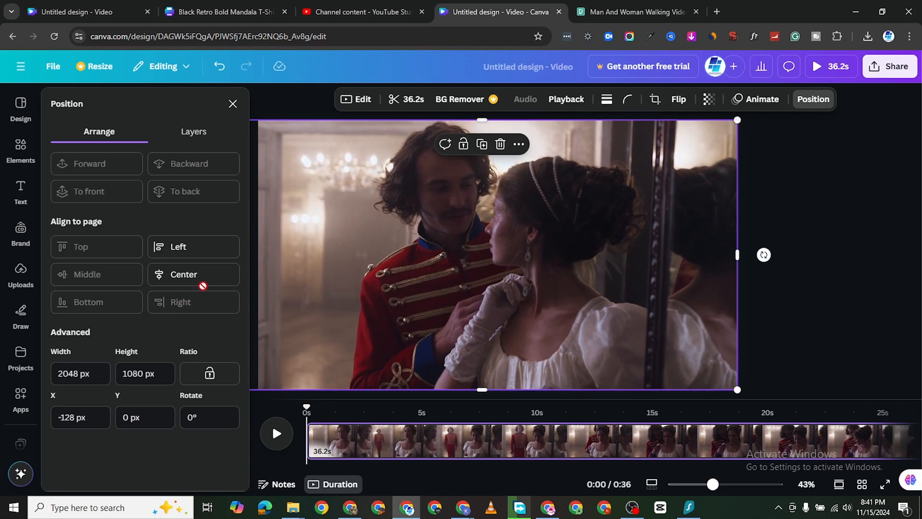
pyautogui.click(202, 247)
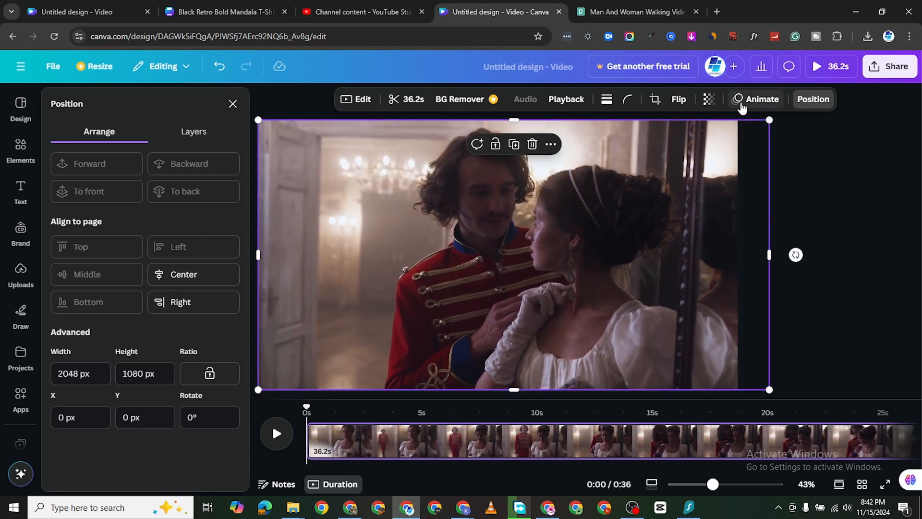
# Browse all video filters and apply the Natural filter Afterglow to the clip at intensity 100
pyautogui.click(355, 100)
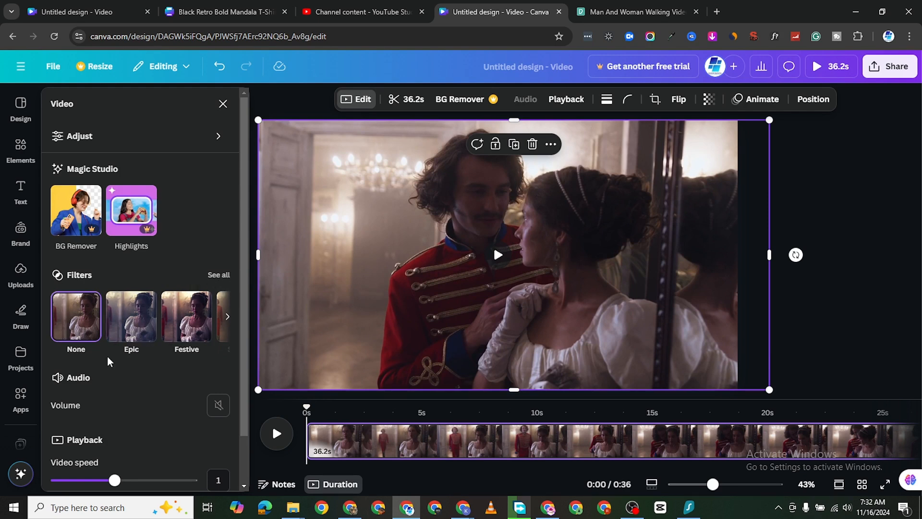
pyautogui.click(218, 275)
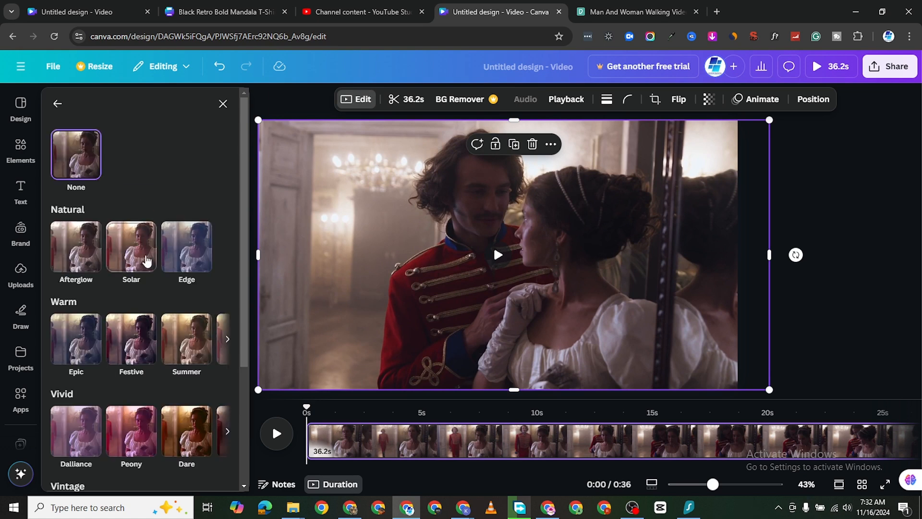
pyautogui.click(79, 251)
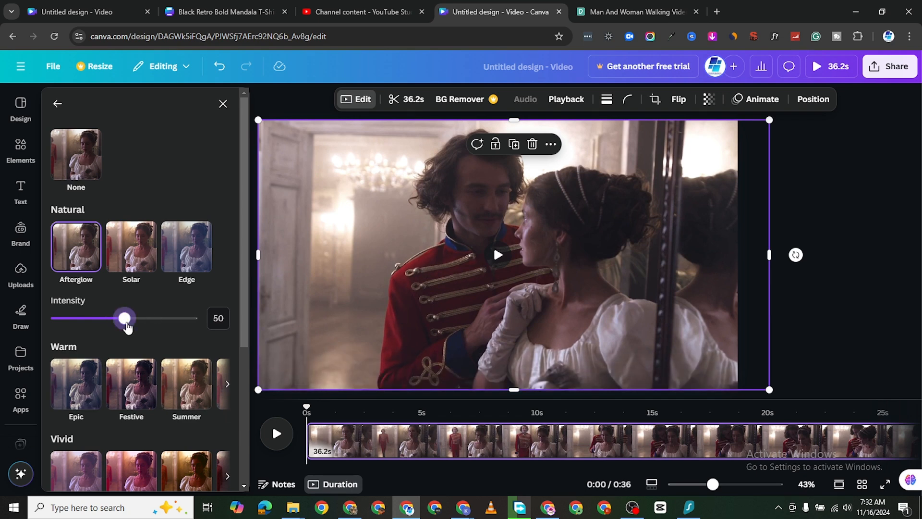
pyautogui.moveTo(127, 328); pyautogui.dragTo(221, 329)
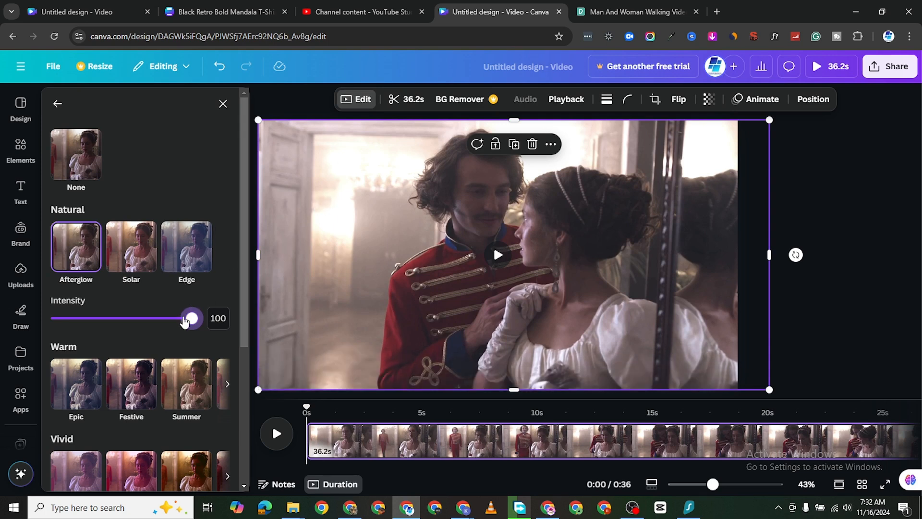
# Try the Solar filter on the clip, lower its intensity to 50, and reset the filter to None
pyautogui.click(131, 254)
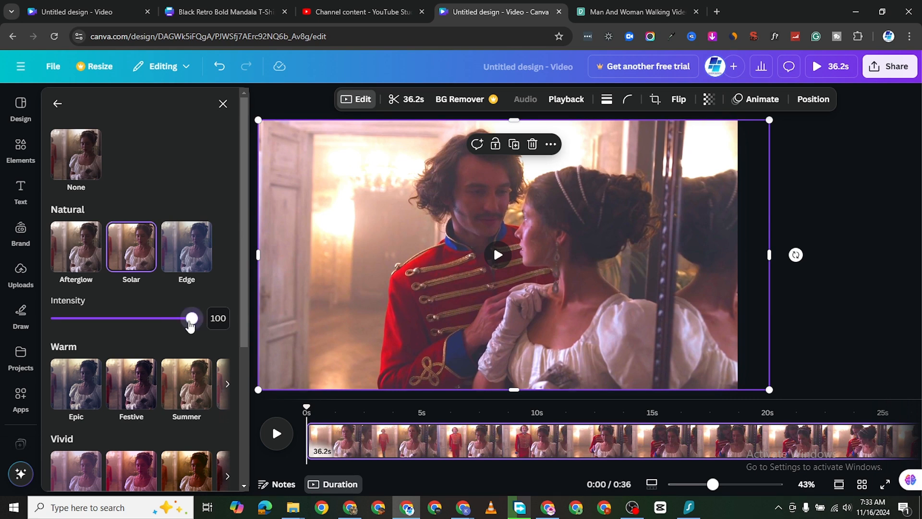
pyautogui.moveTo(191, 326); pyautogui.dragTo(124, 325)
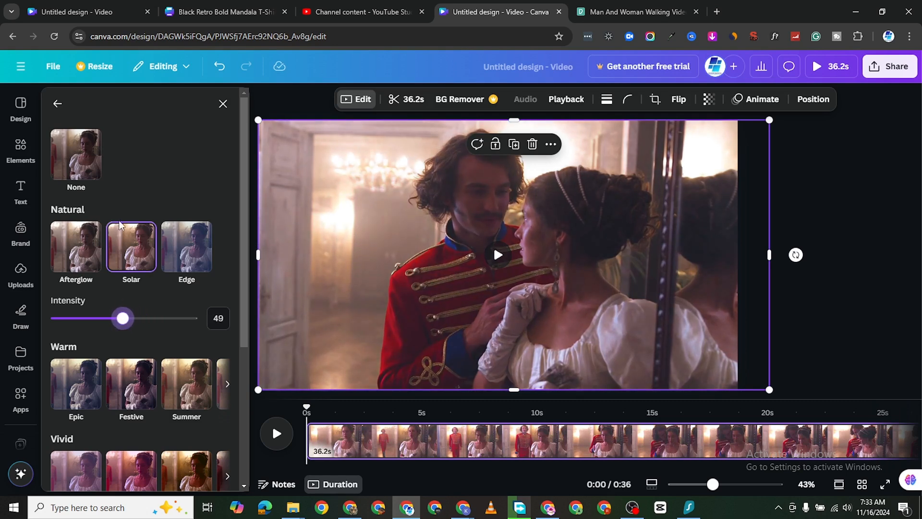
pyautogui.moveTo(126, 316); pyautogui.dragTo(123, 319)
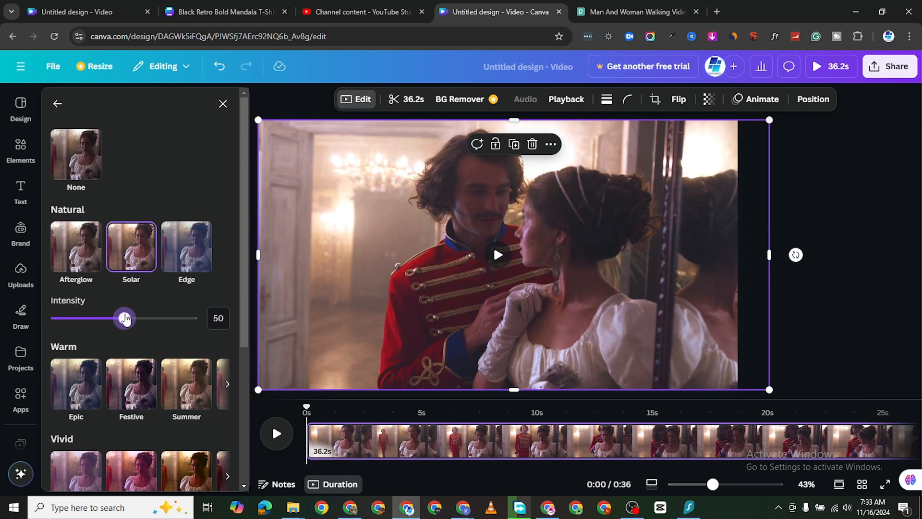
pyautogui.click(73, 155)
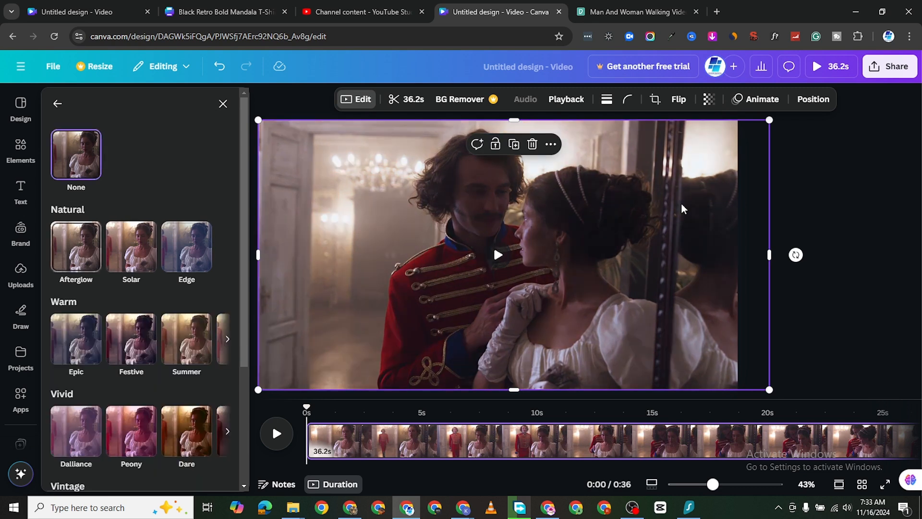
# Compare the clip with and without the Solar filter, try Solar at intensity 70, and return to None
pyautogui.click(131, 248)
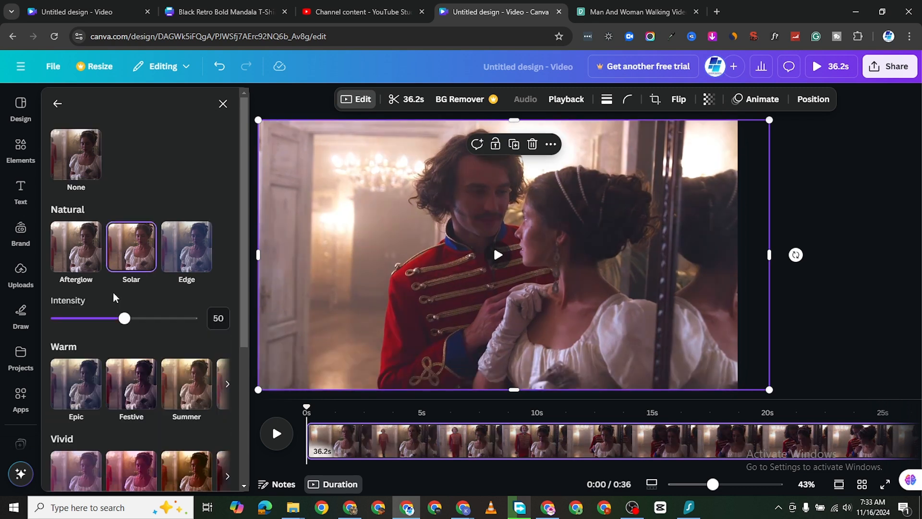
pyautogui.click(82, 166)
pyautogui.click(124, 249)
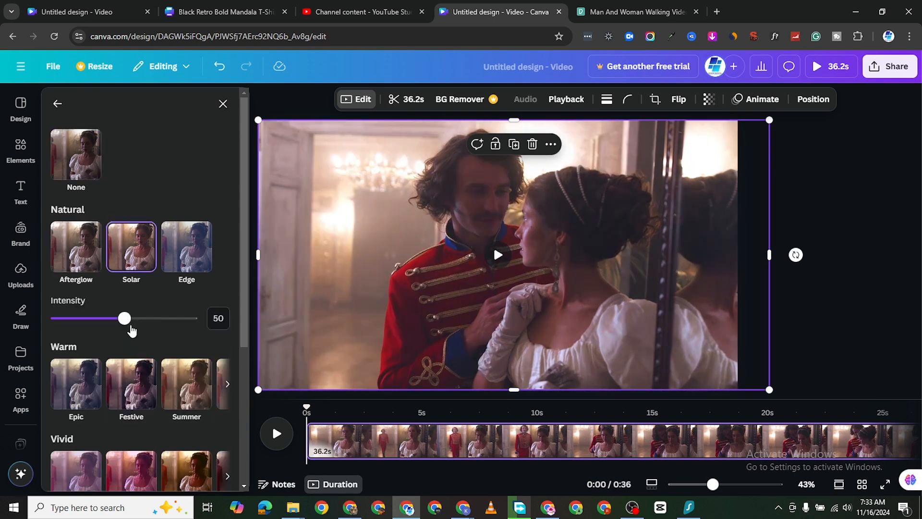
pyautogui.moveTo(126, 322); pyautogui.dragTo(153, 326)
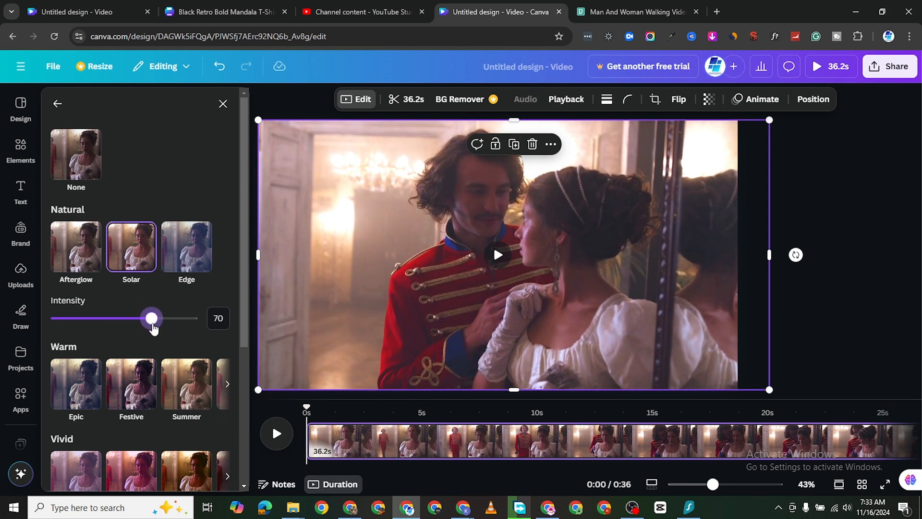
pyautogui.click(74, 160)
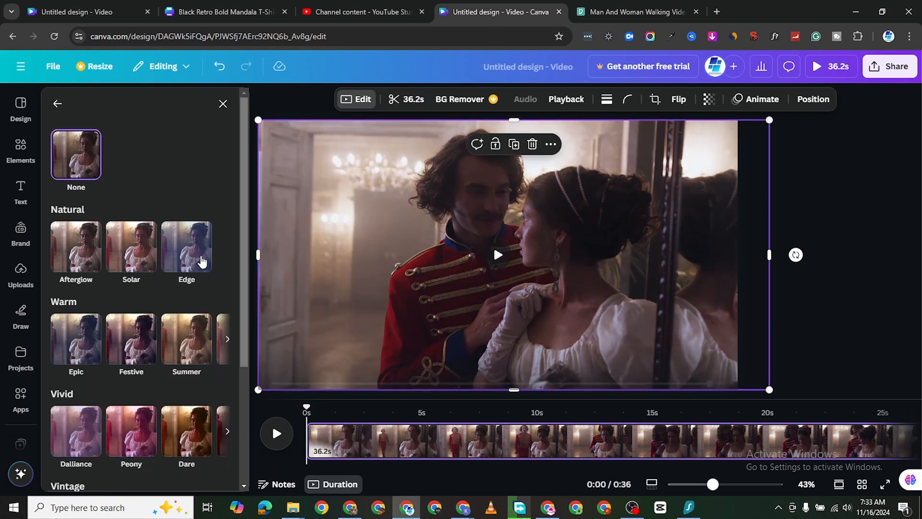
# Try the Solar, Edge and Epic filters on the clip in turn at intensity 50
pyautogui.click(136, 254)
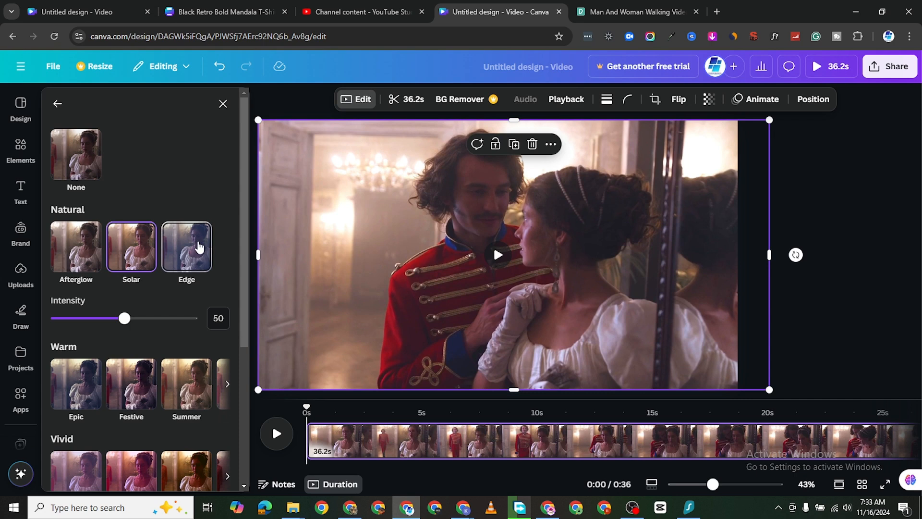
pyautogui.click(189, 254)
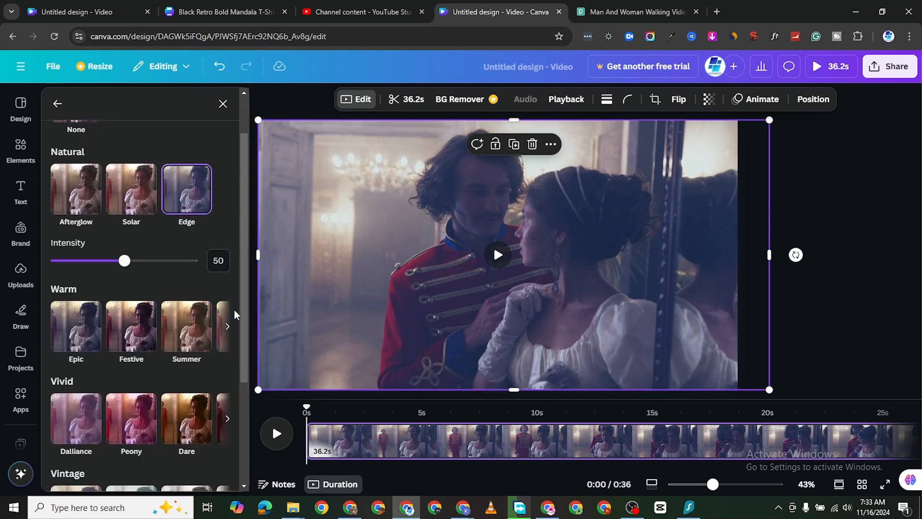
pyautogui.click(81, 320)
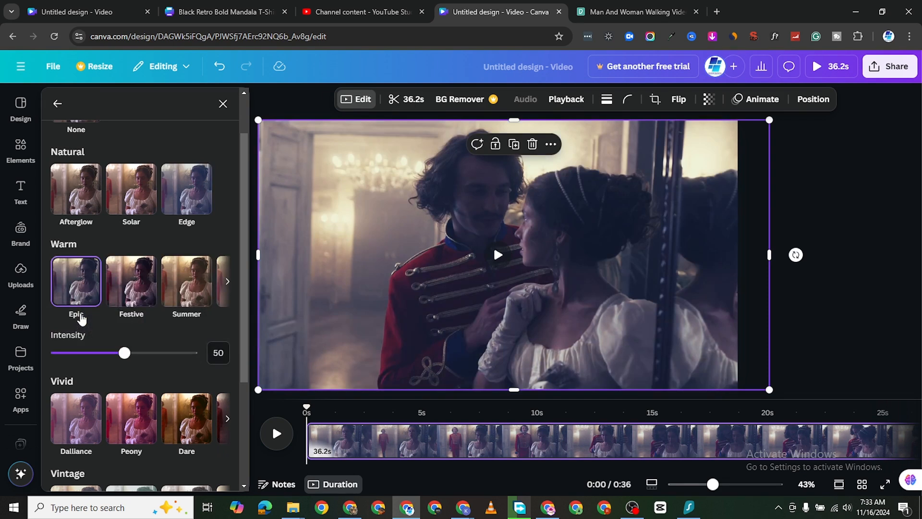
# Apply the Warm filter Festive to the clip, trying intensity 87 and reducing it to 57
pyautogui.click(129, 285)
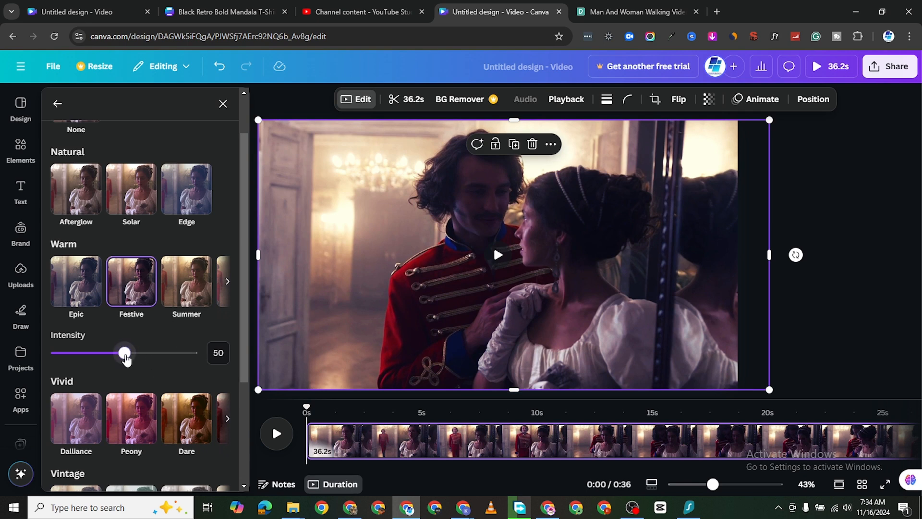
pyautogui.moveTo(126, 359); pyautogui.dragTo(176, 363)
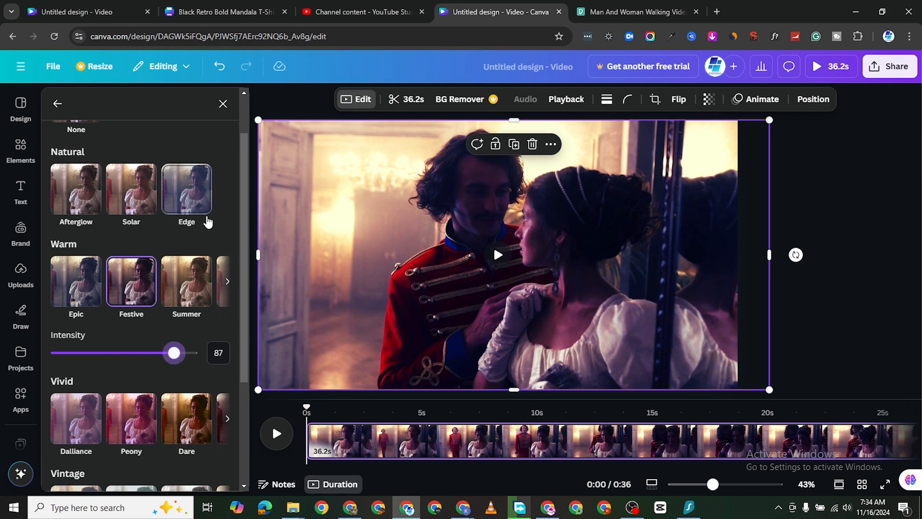
pyautogui.moveTo(171, 360); pyautogui.dragTo(132, 360)
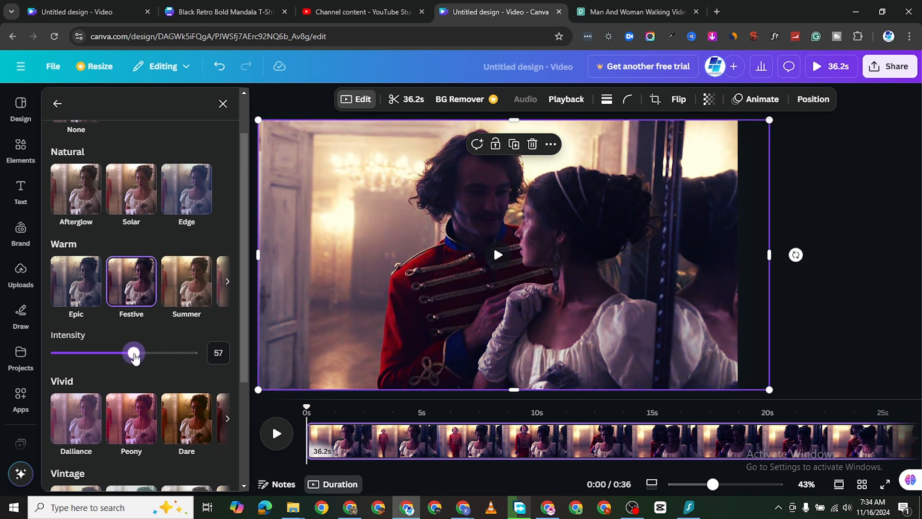
# Try the Warm filters Summer and Selfie on the clip, both at intensity 50
pyautogui.click(193, 288)
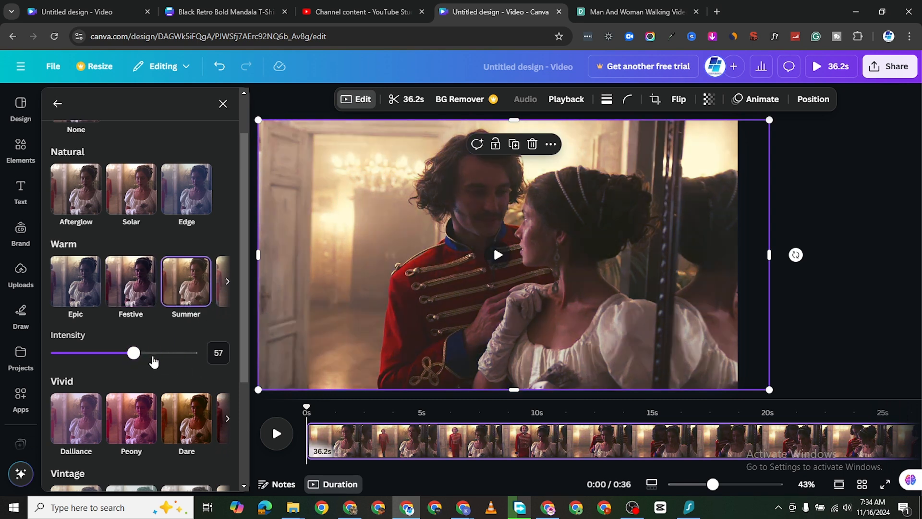
pyautogui.moveTo(134, 354); pyautogui.dragTo(125, 356)
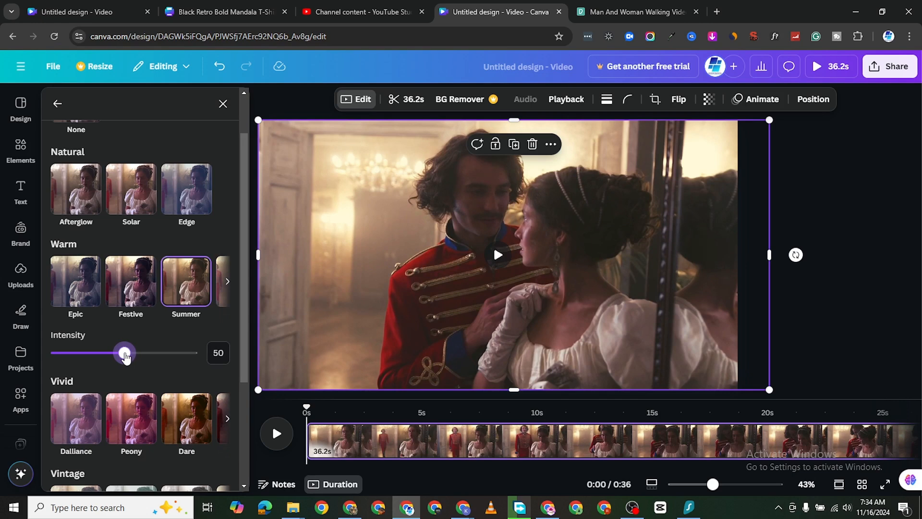
pyautogui.click(226, 283)
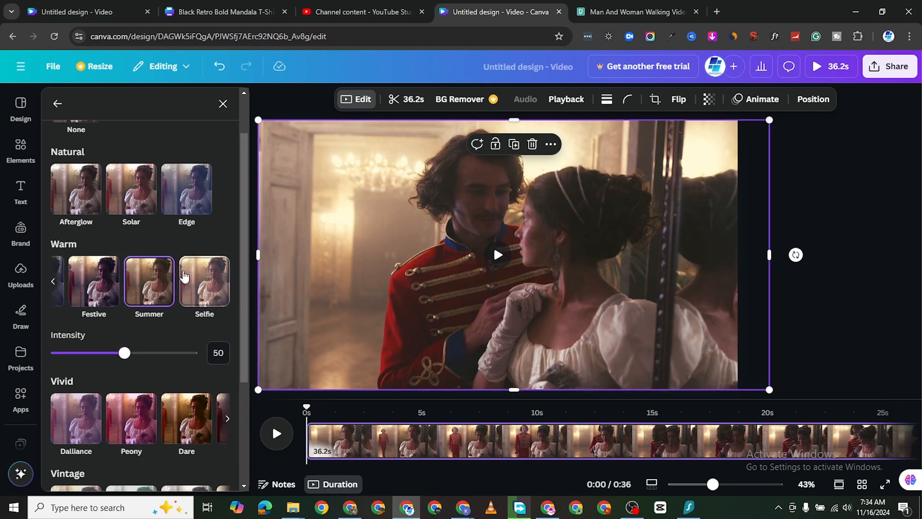
pyautogui.click(195, 283)
# Apply the Vivid filter Dalliance to the clip at intensity 50
pyautogui.scroll(-3, 177, 358)
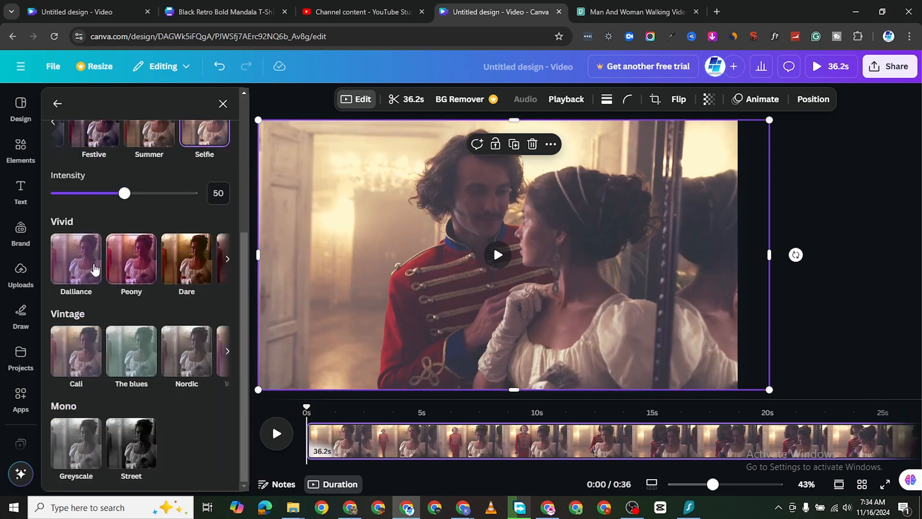
pyautogui.click(82, 263)
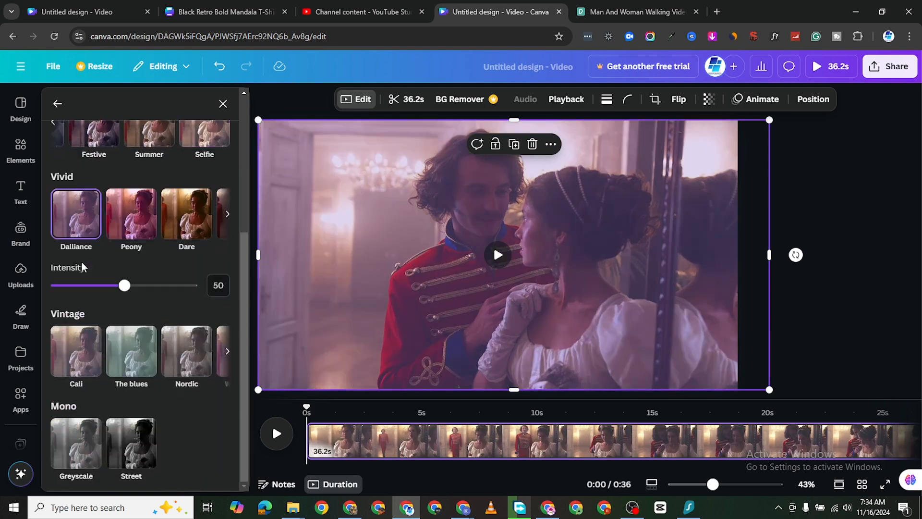
# Try the Vivid filters Peony, Dare, Rosie and Drama on the clip in turn, lowering the intensity to 21 from Dare onward
pyautogui.click(140, 227)
pyautogui.click(194, 224)
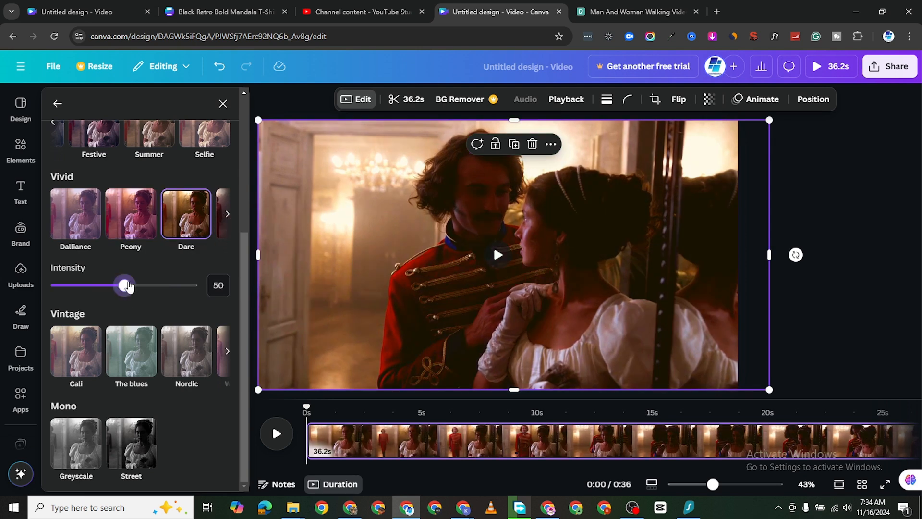
pyautogui.moveTo(125, 285); pyautogui.dragTo(85, 285)
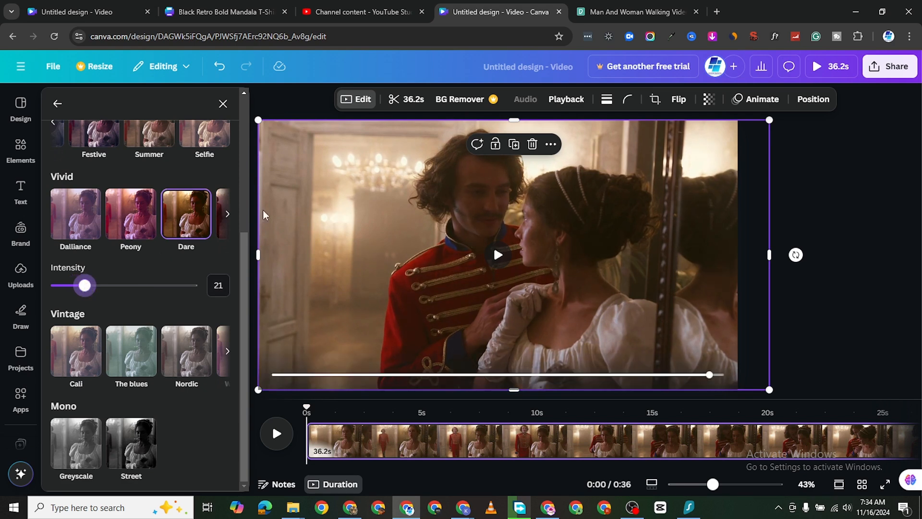
pyautogui.click(227, 213)
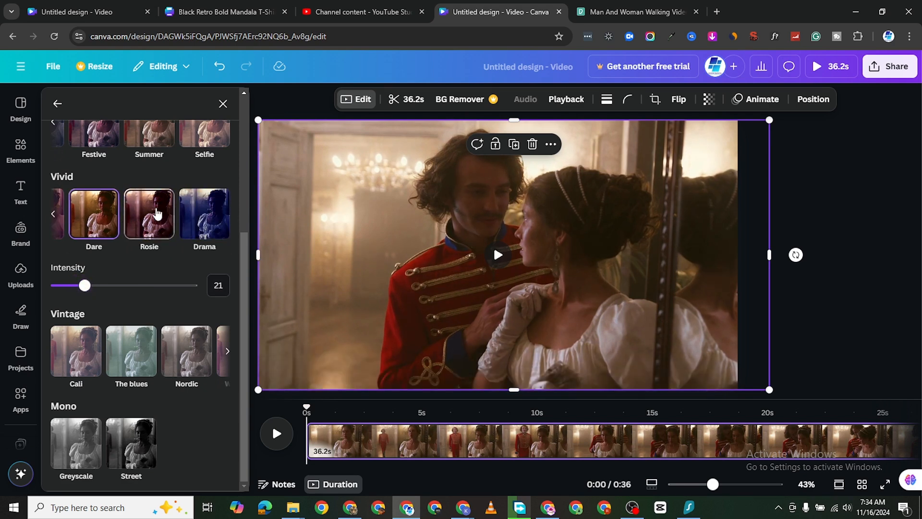
pyautogui.click(152, 210)
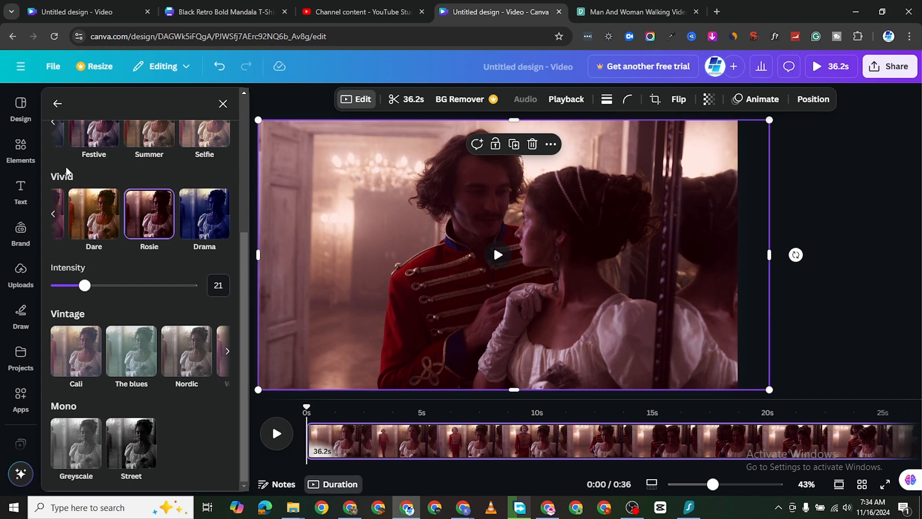
pyautogui.click(200, 225)
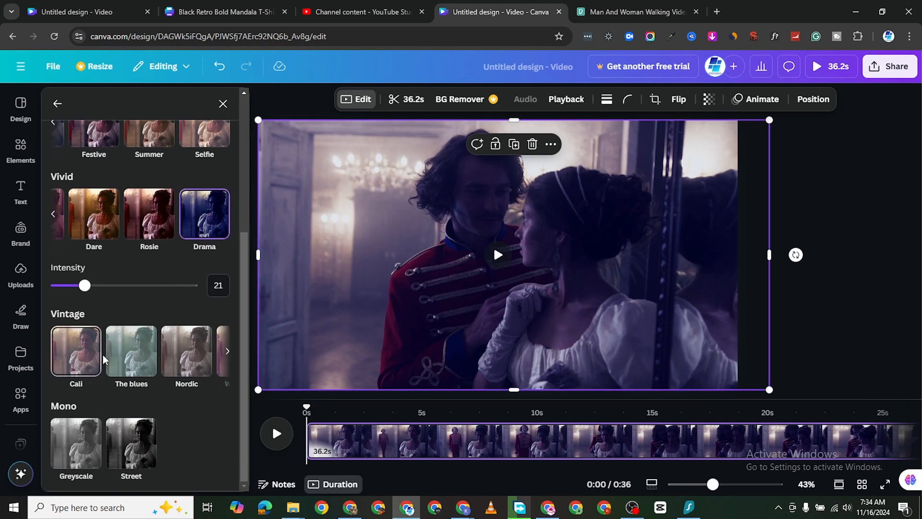
# Try the Vintage filters Cali, The blues, Nordic and Whimsical on the clip in turn at intensity 50
pyautogui.click(73, 360)
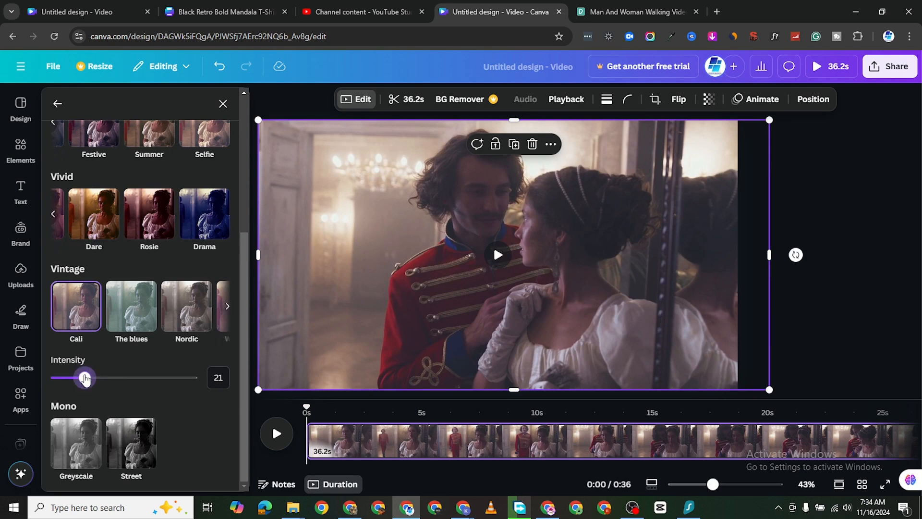
pyautogui.moveTo(88, 379); pyautogui.dragTo(125, 379)
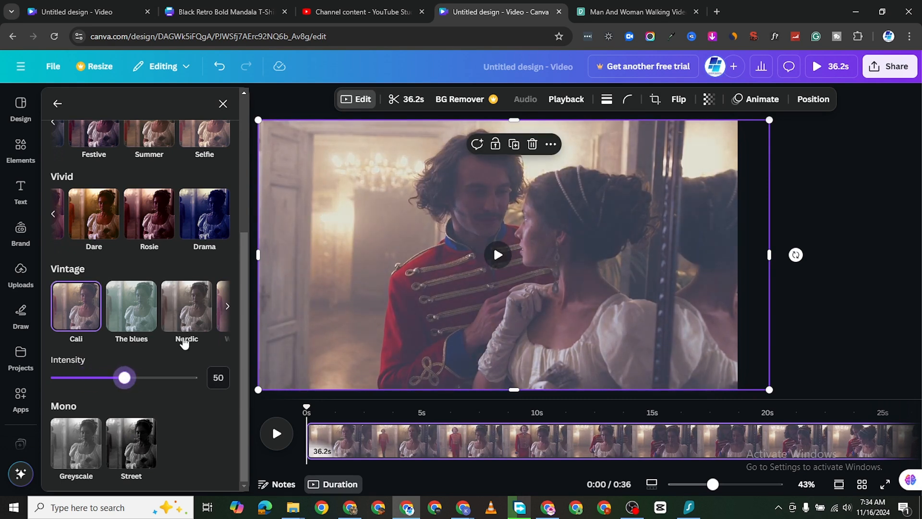
pyautogui.click(177, 314)
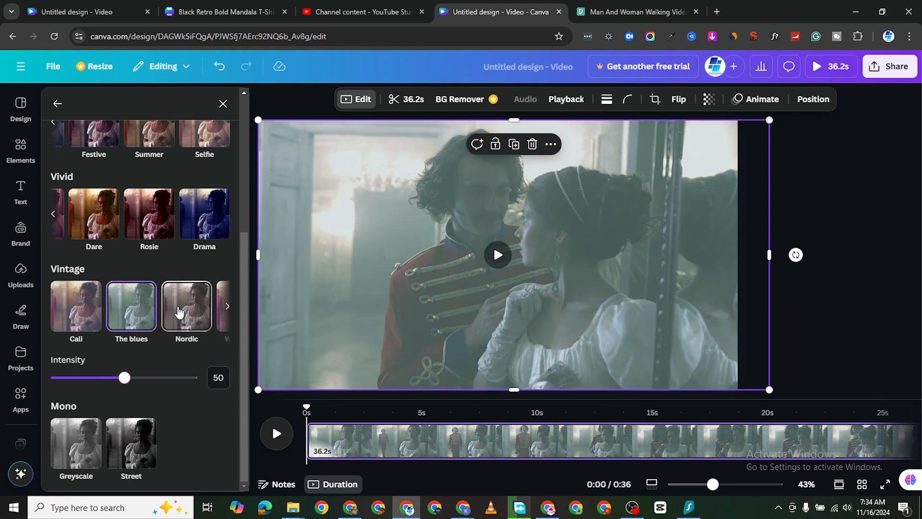
pyautogui.click(230, 308)
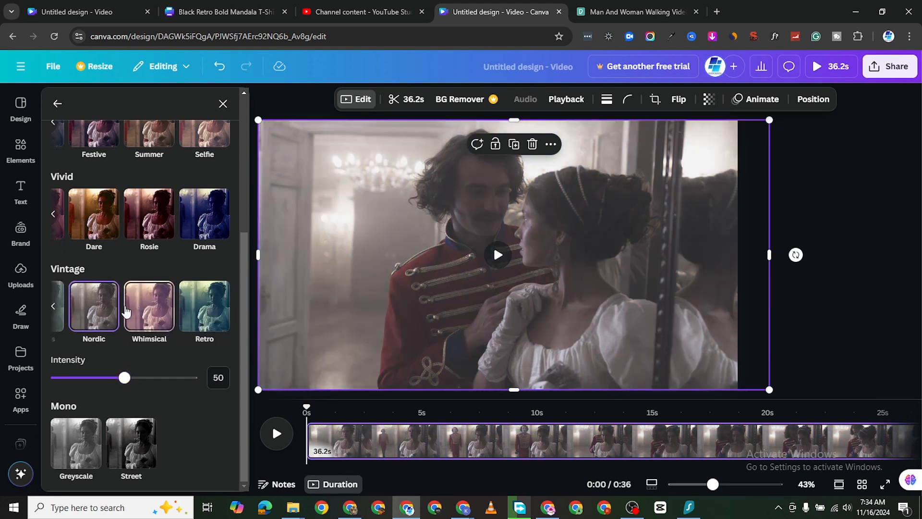
pyautogui.click(150, 307)
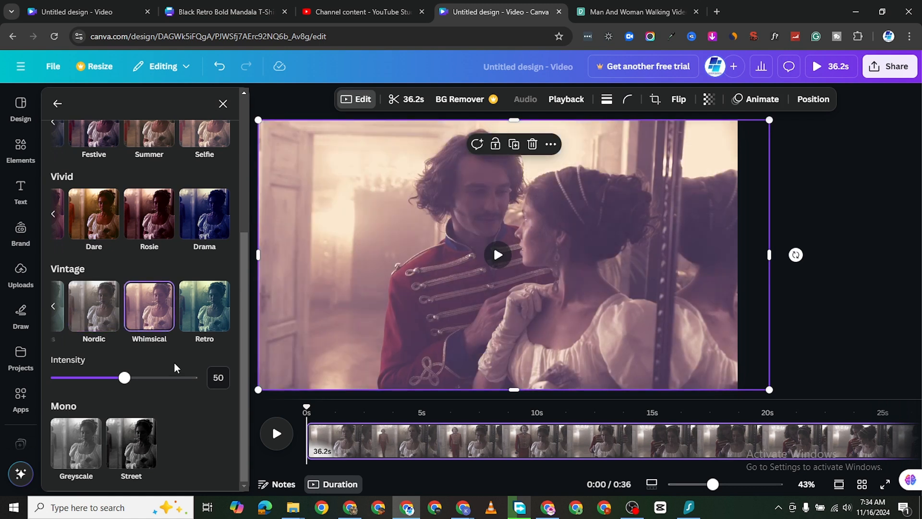
# Try the Mono filters Greyscale and Street on the clip at intensity 50, and reset the filter to None
pyautogui.click(90, 440)
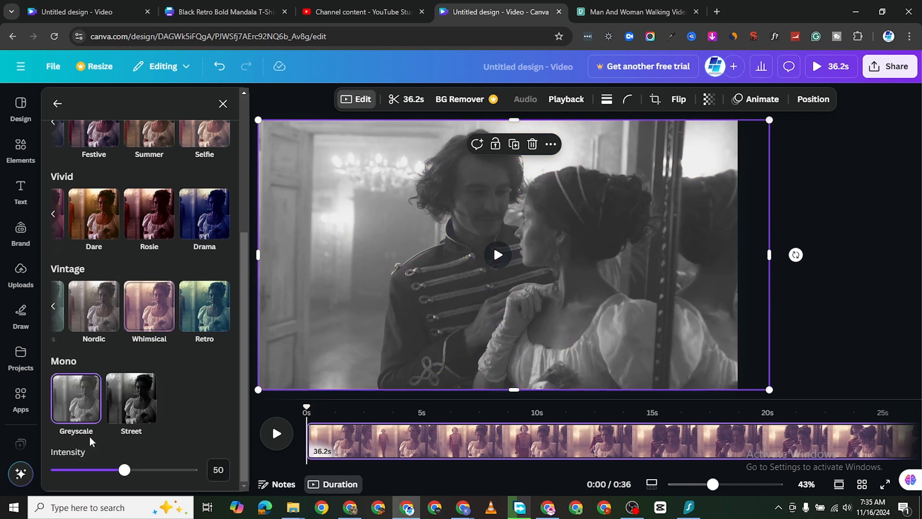
pyautogui.click(137, 403)
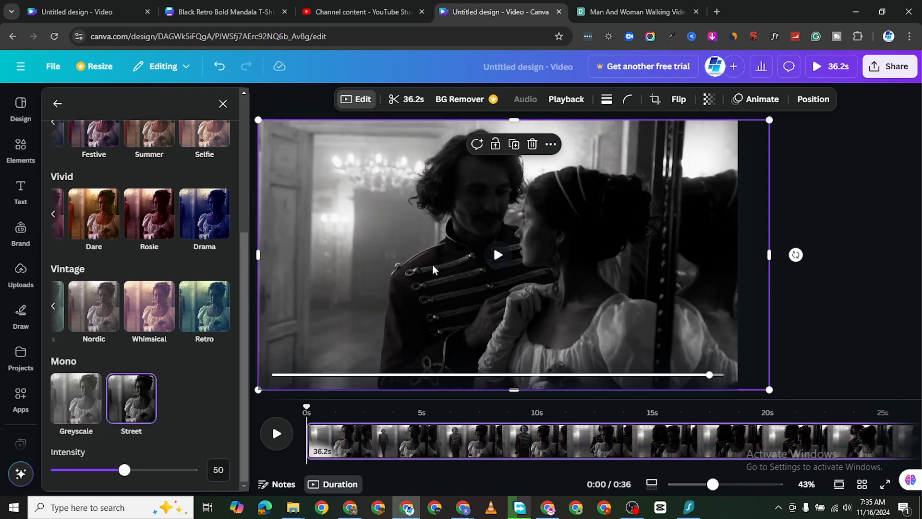
pyautogui.scroll(3, 120, 297)
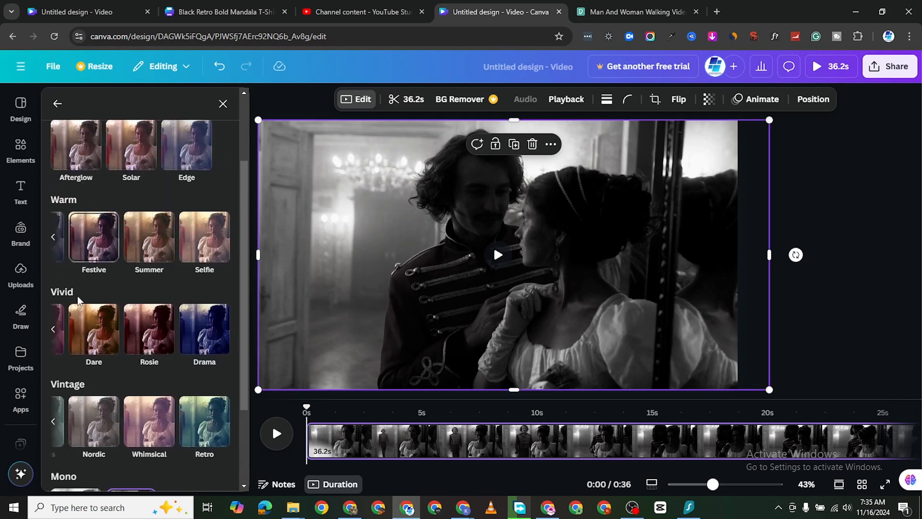
pyautogui.click(53, 332)
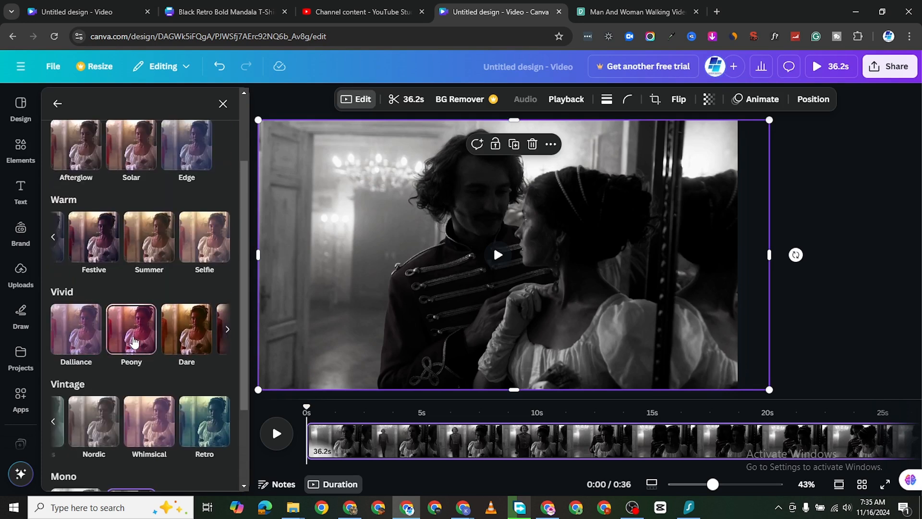
pyautogui.click(54, 237)
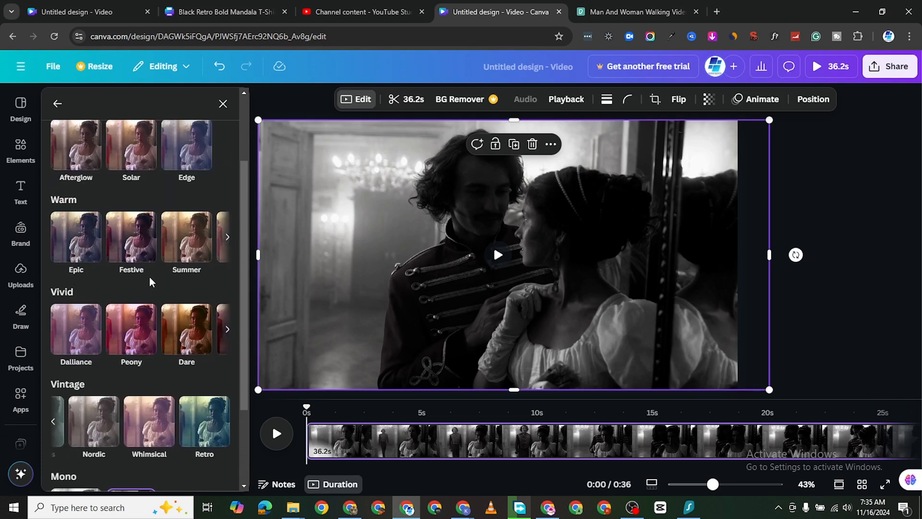
pyautogui.scroll(-3, 223, 217)
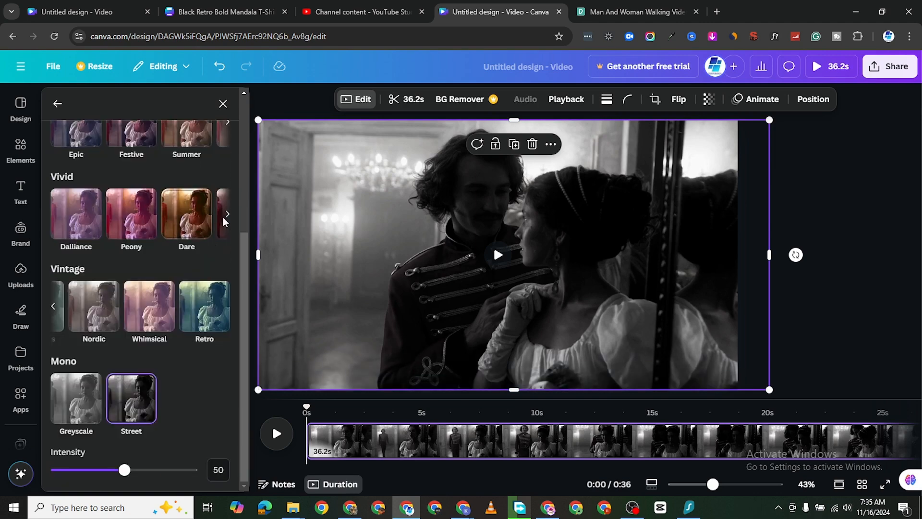
pyautogui.scroll(5, 144, 201)
pyautogui.click(93, 162)
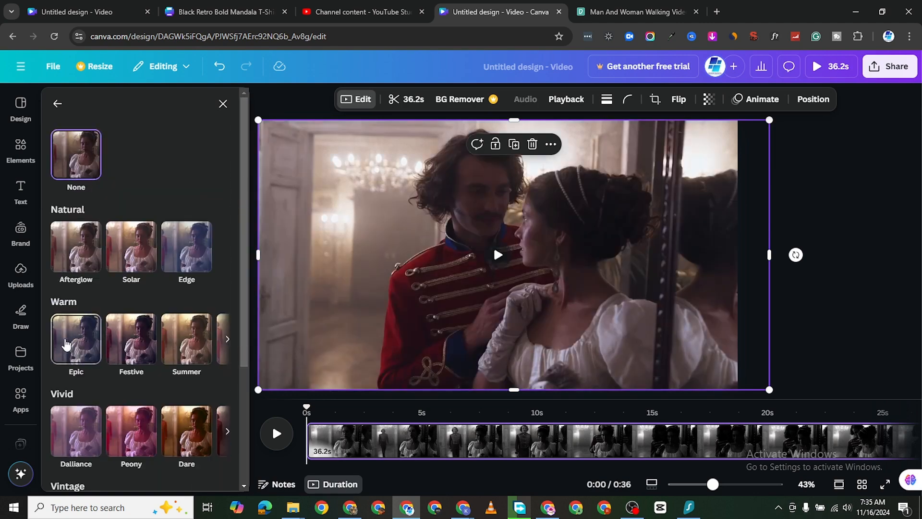
# Try the Warm filter Summer at intensity 50, remove it with None and return to the clip's main video settings
pyautogui.scroll(-4, 150, 336)
pyautogui.scroll(1, 153, 254)
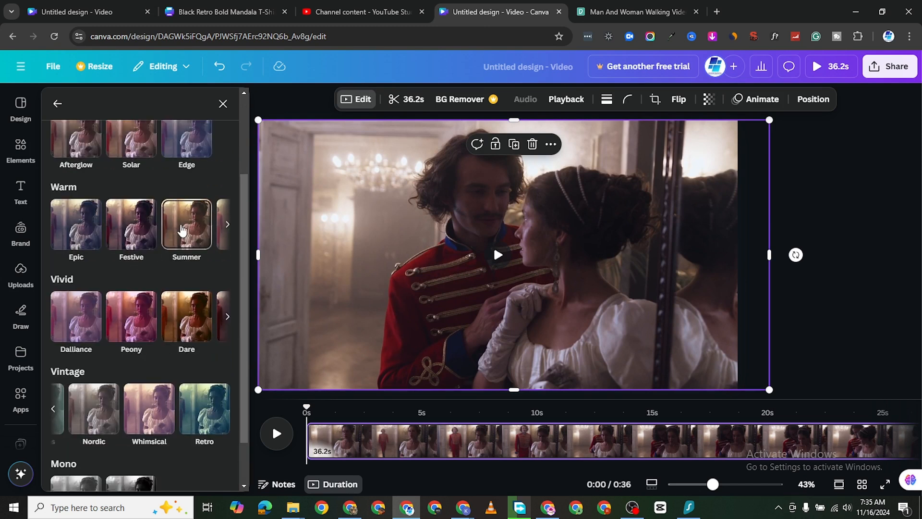
pyautogui.click(183, 231)
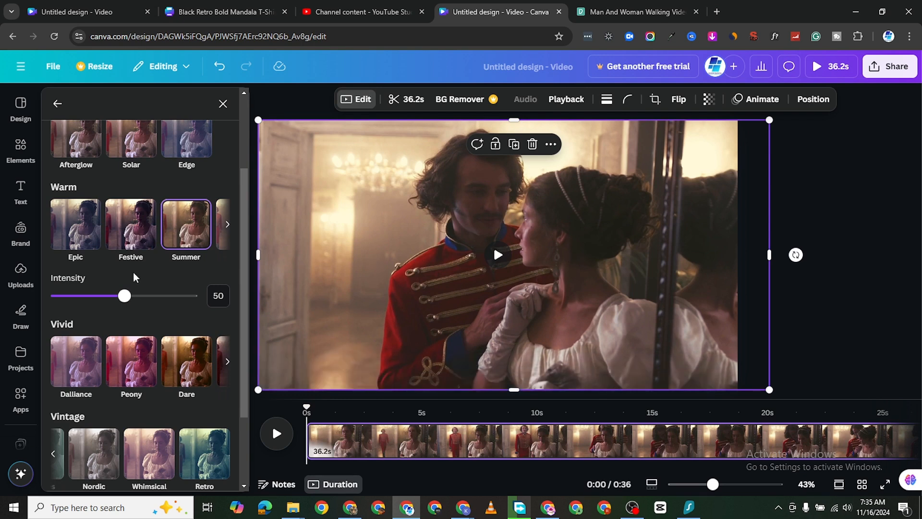
pyautogui.scroll(2, 128, 234)
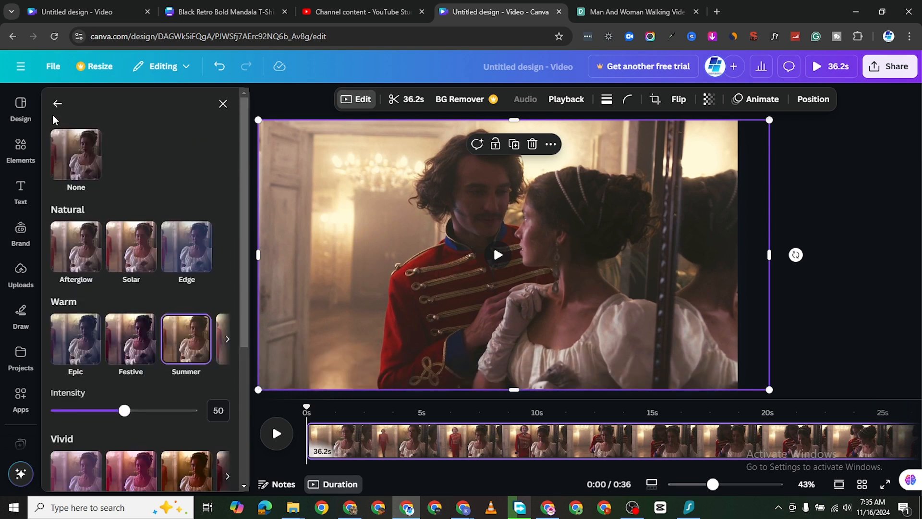
pyautogui.click(70, 161)
pyautogui.click(57, 103)
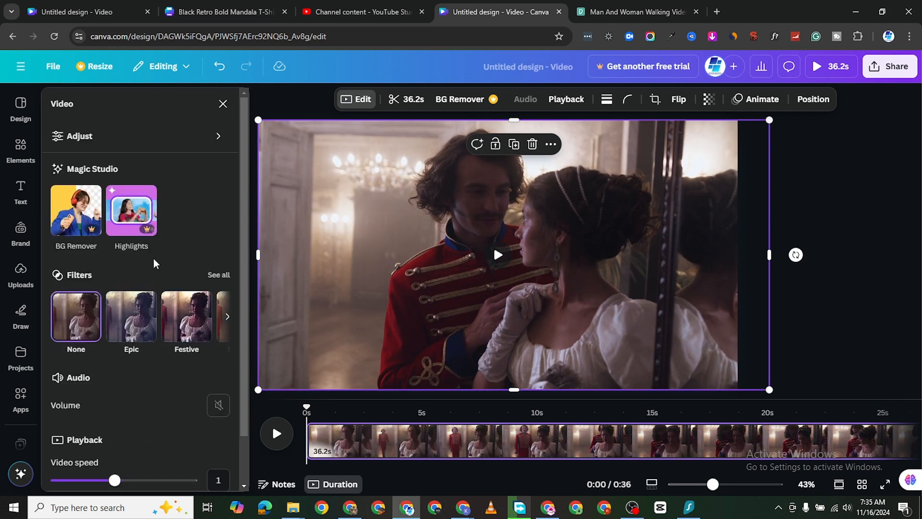
# Check the Magic Studio Highlights feature, dismiss its upgrade offer and look over the clip's filter, audio and playback options
pyautogui.click(131, 216)
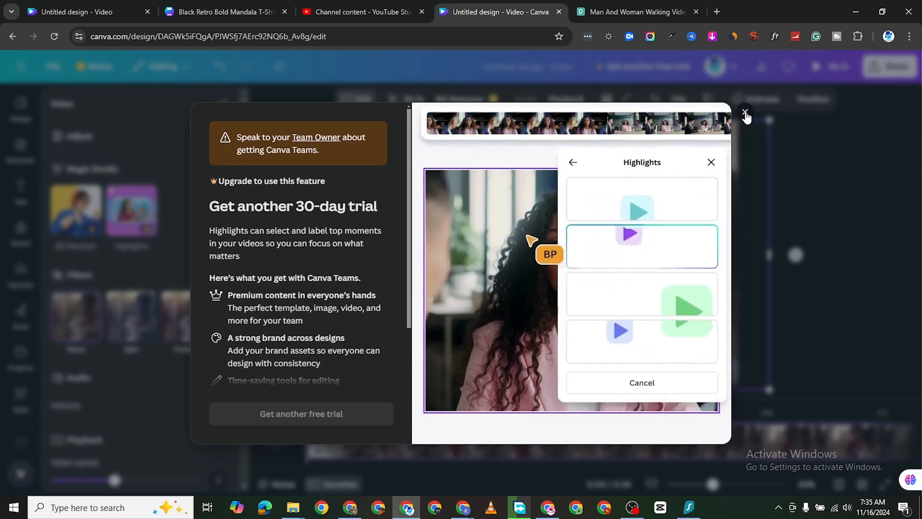
pyautogui.click(744, 113)
pyautogui.scroll(-2, 128, 362)
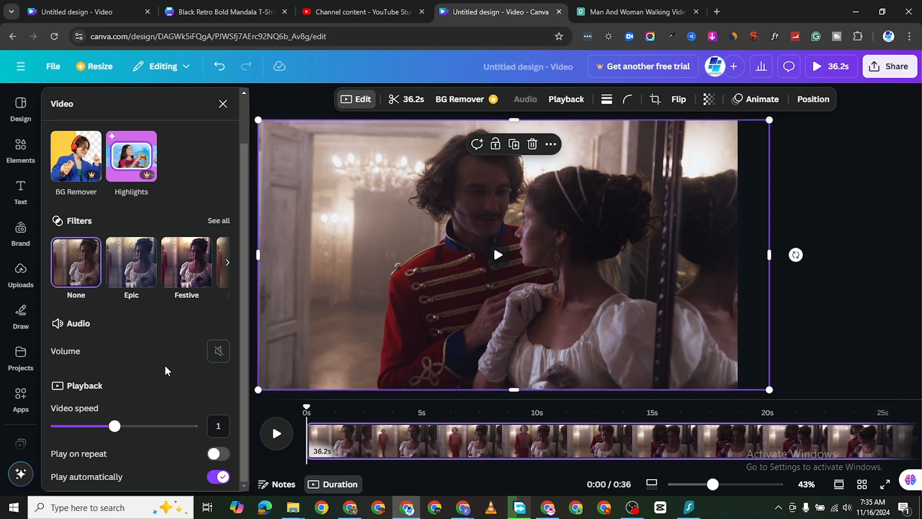
pyautogui.scroll(2, 145, 214)
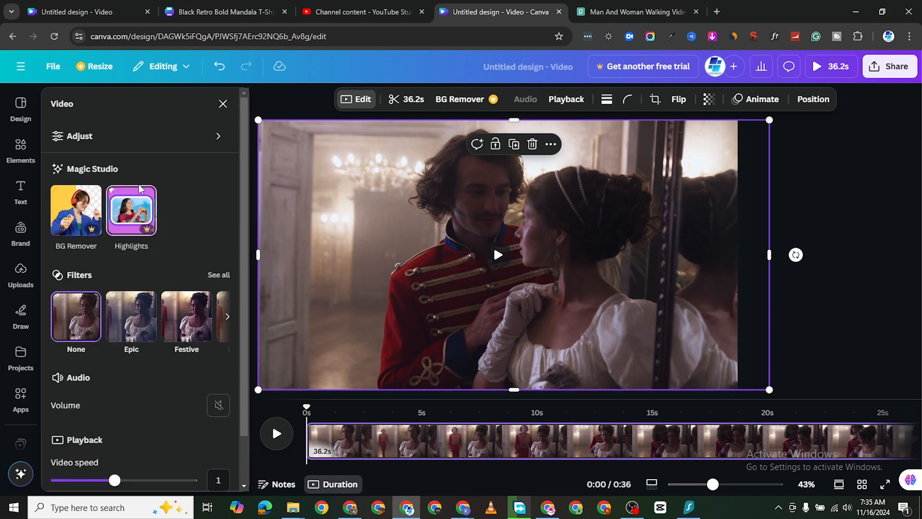
pyautogui.scroll(-2, 138, 184)
pyautogui.scroll(2, 144, 217)
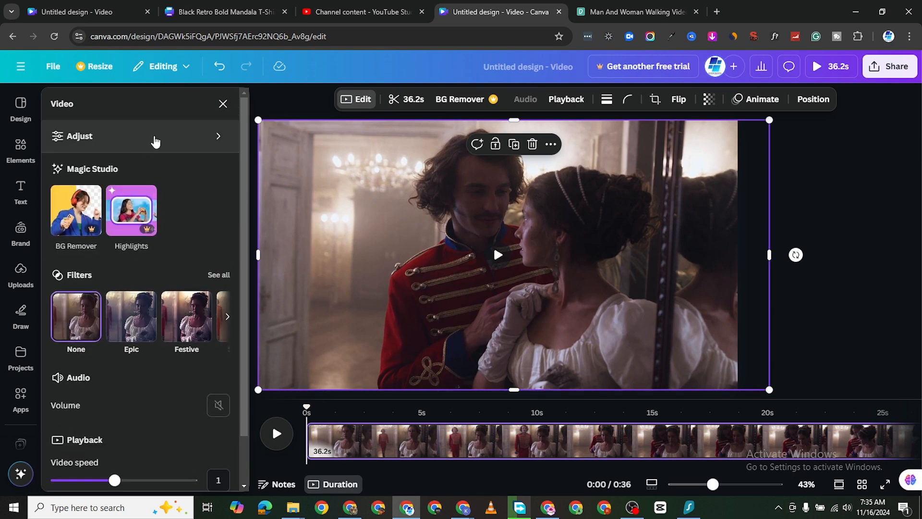
pyautogui.scroll(-1, 151, 385)
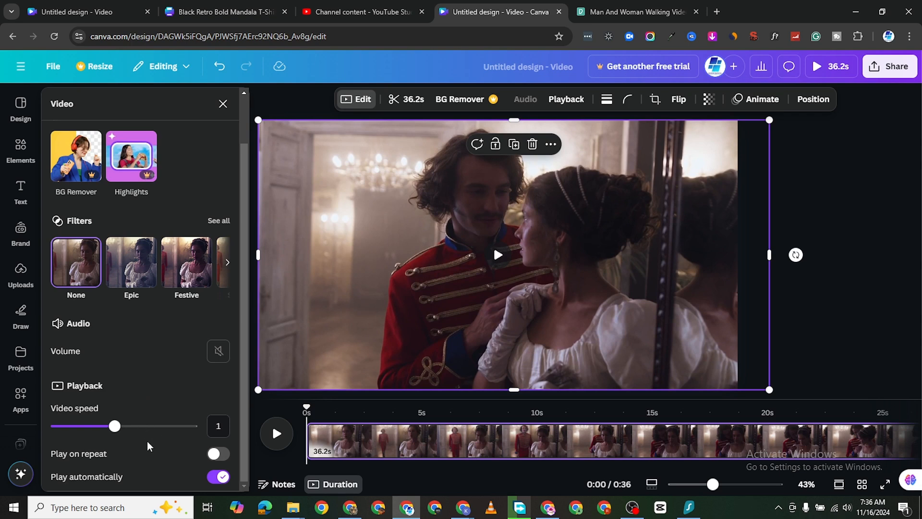
pyautogui.scroll(1, 203, 394)
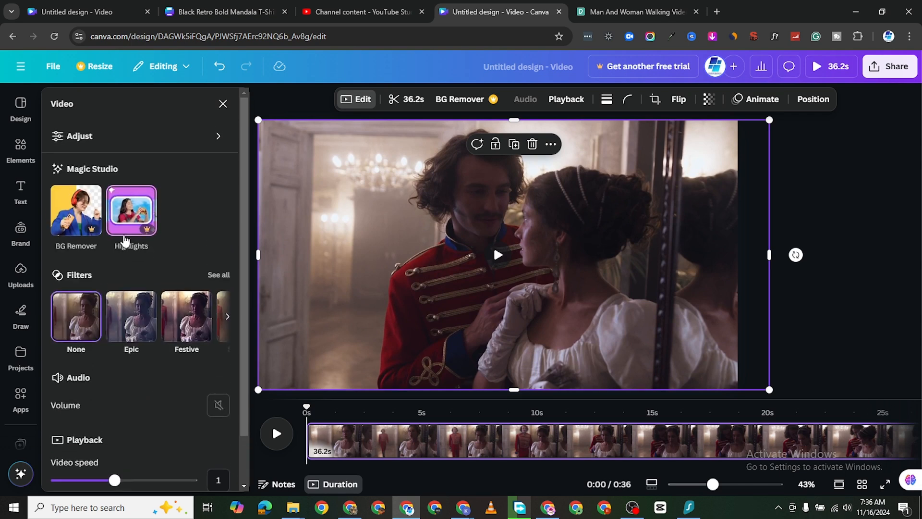
pyautogui.scroll(-1, 125, 390)
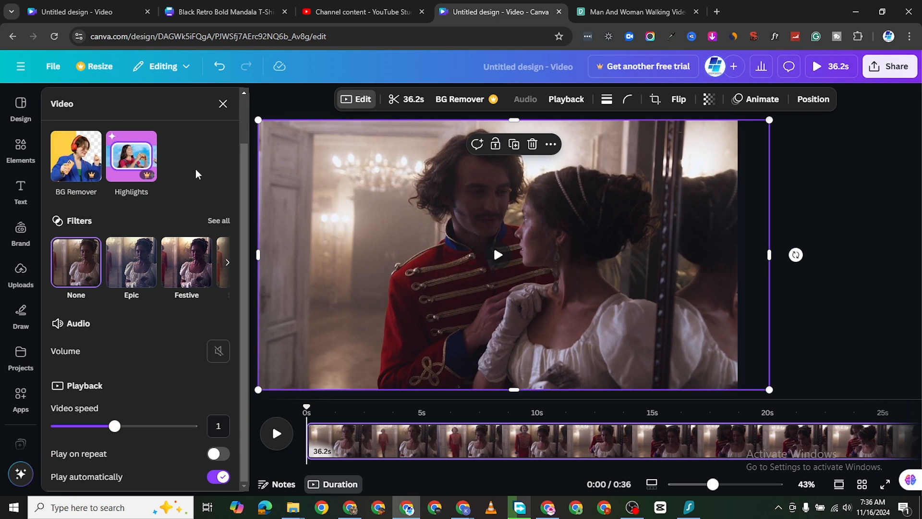
pyautogui.scroll(1, 158, 163)
# Open the clip's Adjust settings and set the white balance Warmth to 59
pyautogui.click(96, 142)
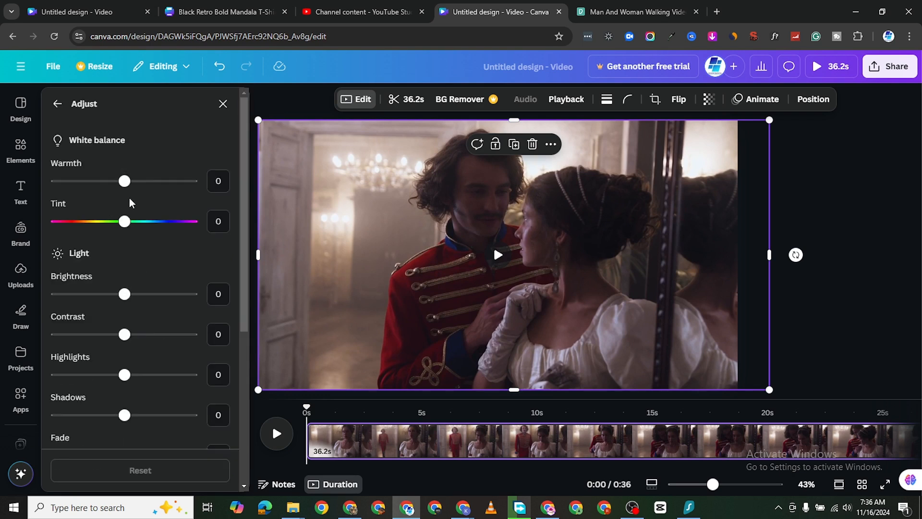
pyautogui.moveTo(133, 188); pyautogui.dragTo(166, 192)
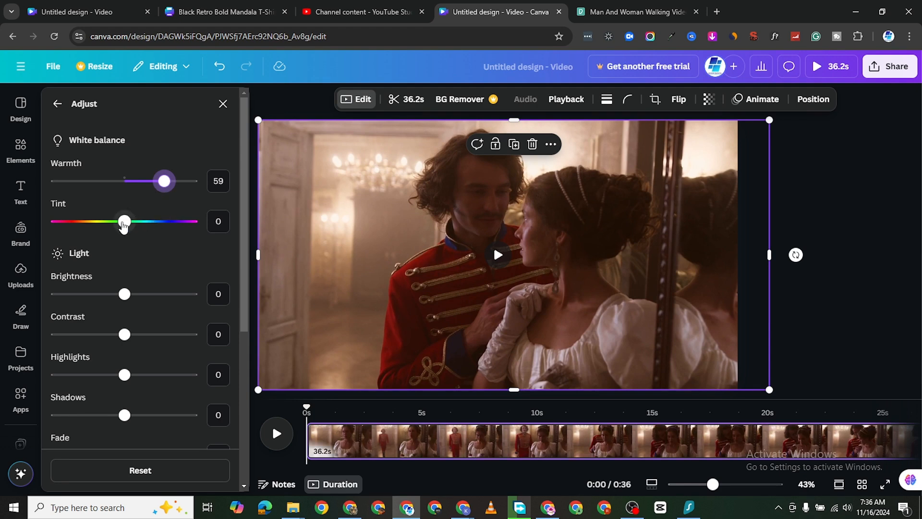
# Try shifting the clip's white balance Tint to -2 and return it to 0
pyautogui.moveTo(123, 227)
pyautogui.mouseDown()
pyautogui.moveTo(146, 229)
pyautogui.moveTo(111, 227)
pyautogui.moveTo(126, 226)
pyautogui.mouseUp()
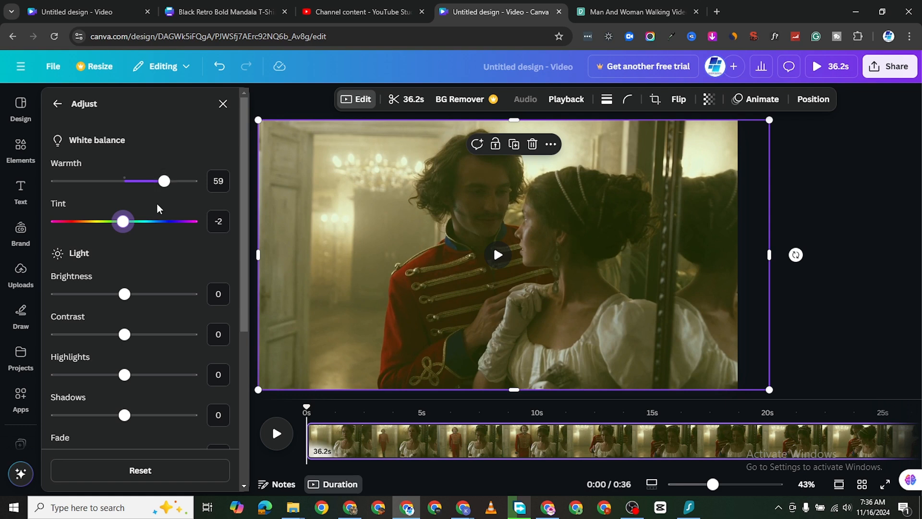
pyautogui.moveTo(126, 227); pyautogui.dragTo(129, 228)
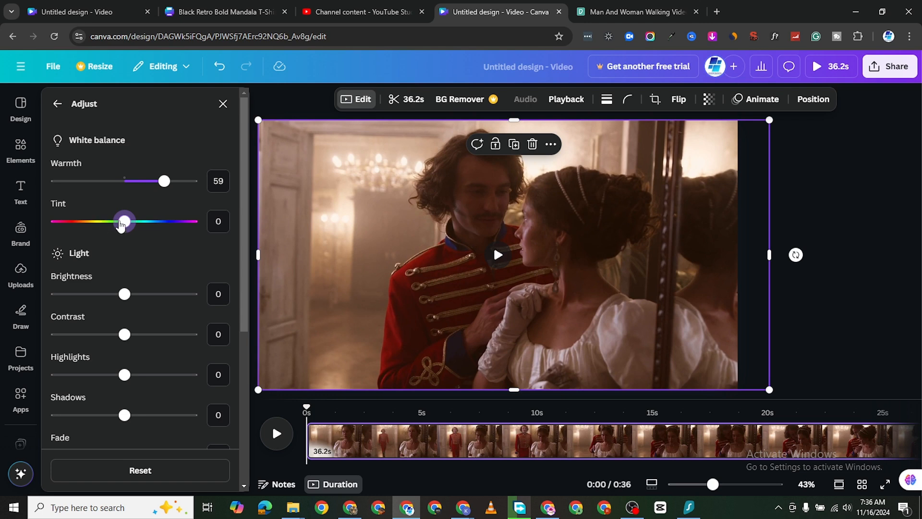
pyautogui.moveTo(121, 226)
pyautogui.mouseDown()
pyautogui.moveTo(55, 220)
pyautogui.moveTo(136, 238)
pyautogui.moveTo(126, 238)
pyautogui.mouseUp()
# Try the clip's Warmth at its maximum of 100, and reduce it to 50
pyautogui.moveTo(165, 187); pyautogui.dragTo(224, 191)
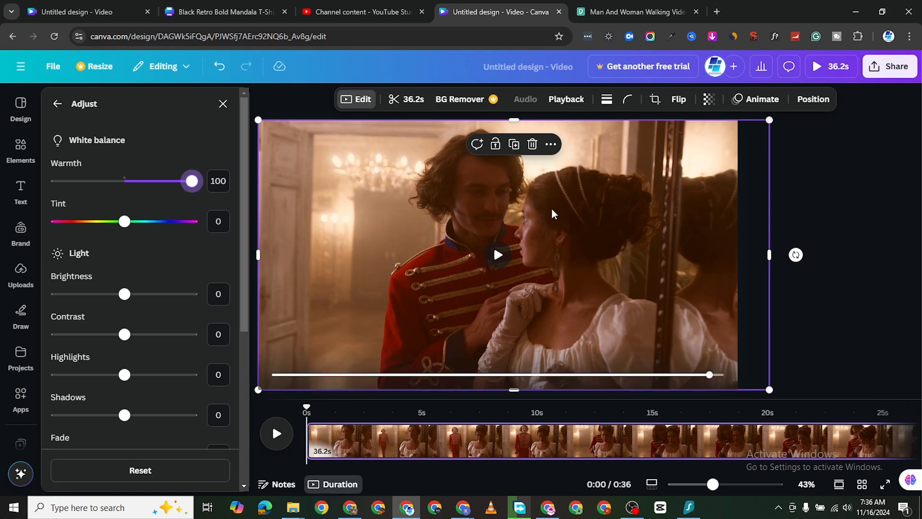
pyautogui.moveTo(192, 182); pyautogui.dragTo(226, 178)
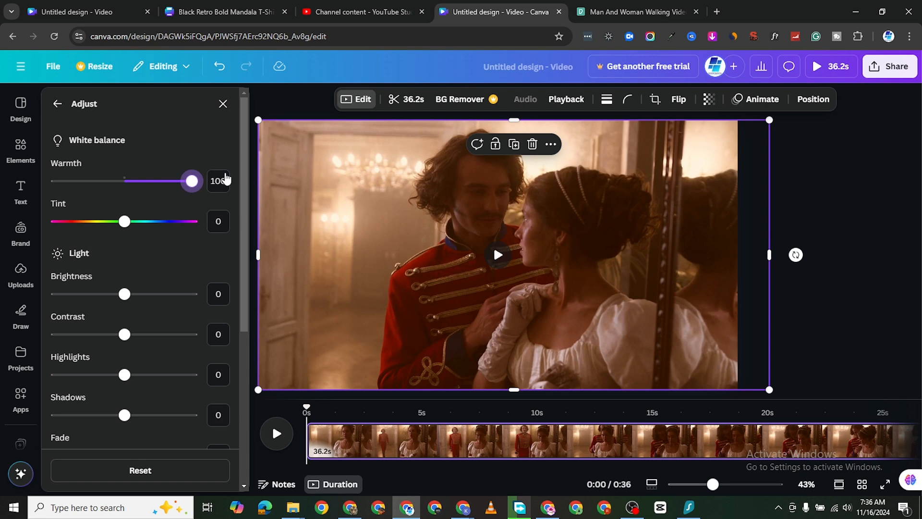
pyautogui.moveTo(221, 179); pyautogui.dragTo(160, 179)
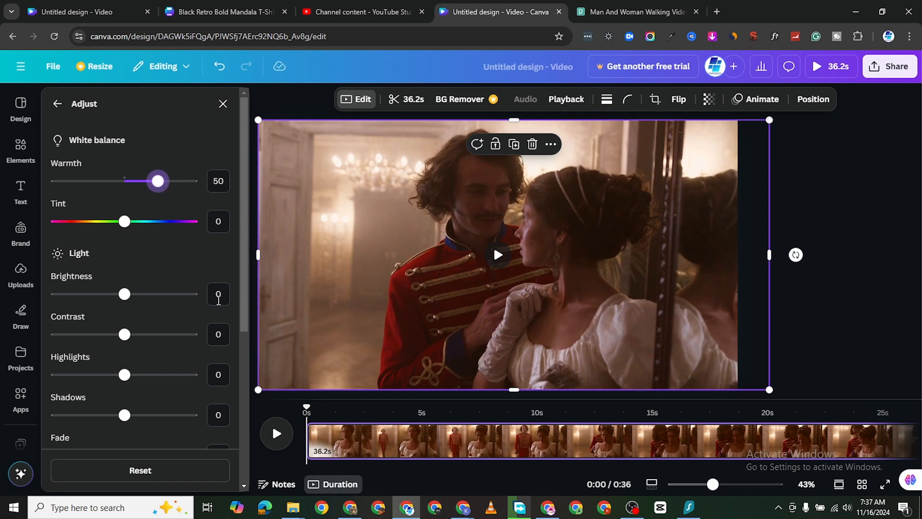
# Set the clip's Brightness to -5, and try Contrast at 14 and -70 before setting it to 5
pyautogui.moveTo(124, 294)
pyautogui.mouseDown()
pyautogui.moveTo(149, 295)
pyautogui.moveTo(106, 299)
pyautogui.moveTo(123, 306)
pyautogui.mouseUp()
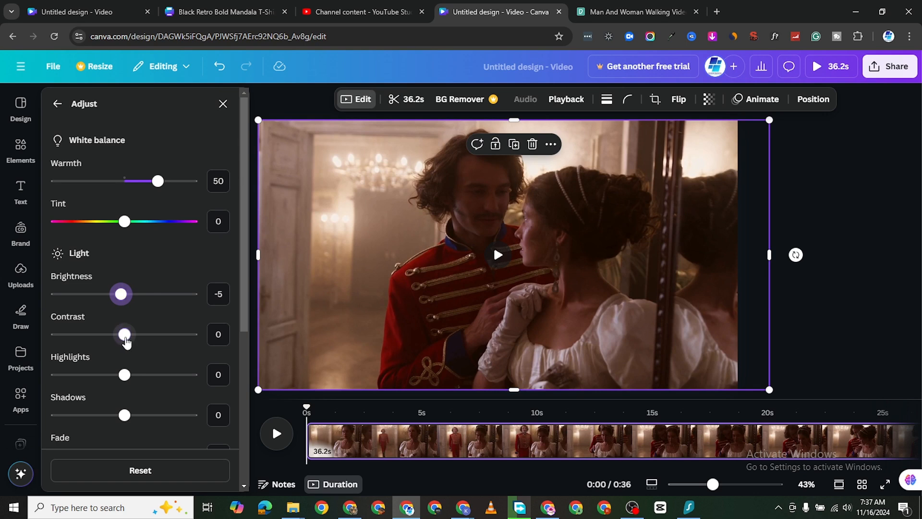
pyautogui.moveTo(126, 342)
pyautogui.mouseDown()
pyautogui.moveTo(147, 342)
pyautogui.moveTo(135, 342)
pyautogui.mouseUp()
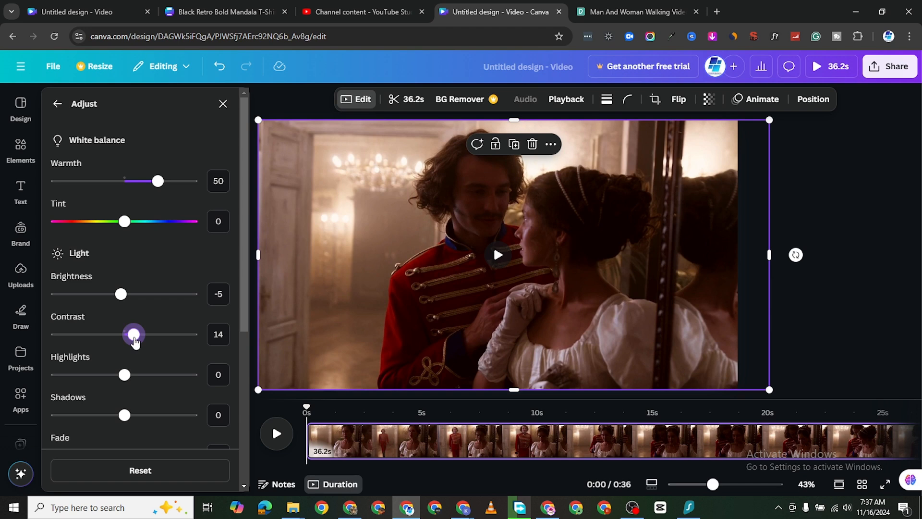
pyautogui.moveTo(135, 341); pyautogui.dragTo(77, 334)
pyautogui.moveTo(121, 294)
pyautogui.mouseDown()
pyautogui.moveTo(168, 300)
pyautogui.moveTo(123, 299)
pyautogui.mouseUp()
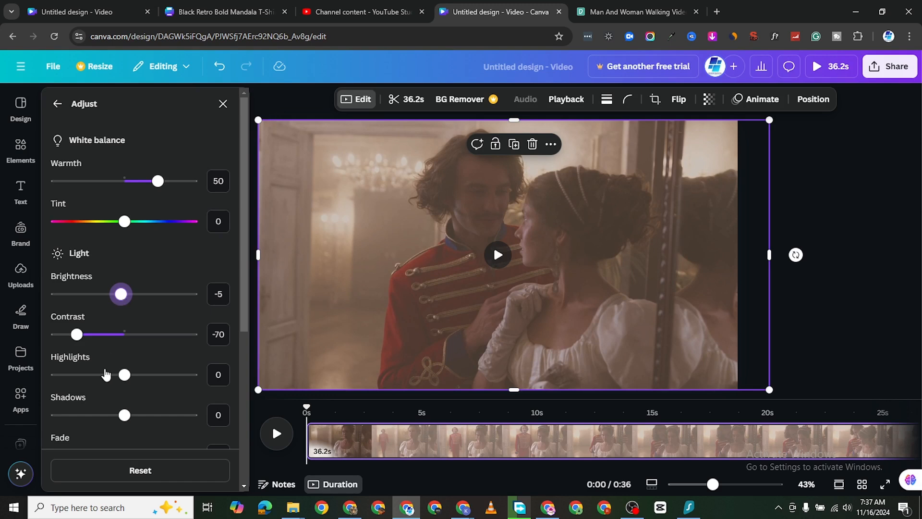
pyautogui.moveTo(77, 334); pyautogui.dragTo(128, 337)
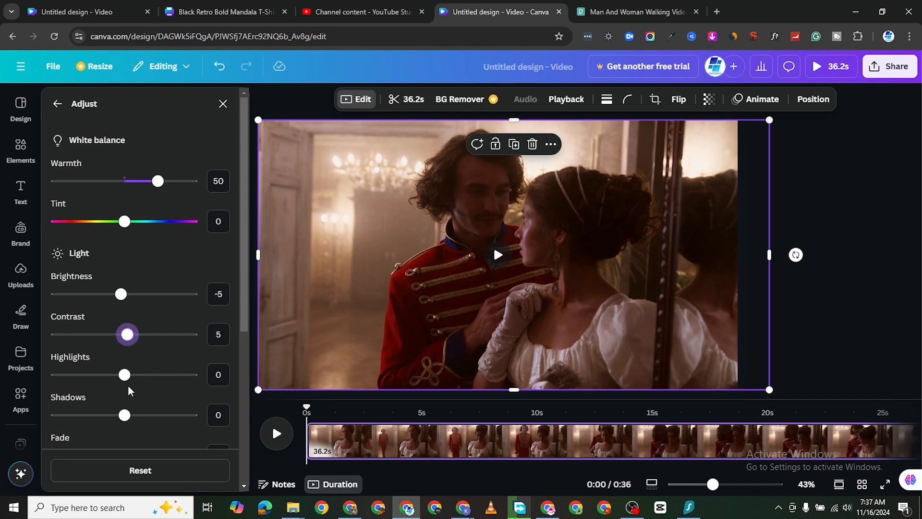
# Try raising and lowering the clip's Highlights, and set them to -10
pyautogui.moveTo(124, 375); pyautogui.dragTo(131, 376)
pyautogui.moveTo(145, 376); pyautogui.dragTo(114, 375)
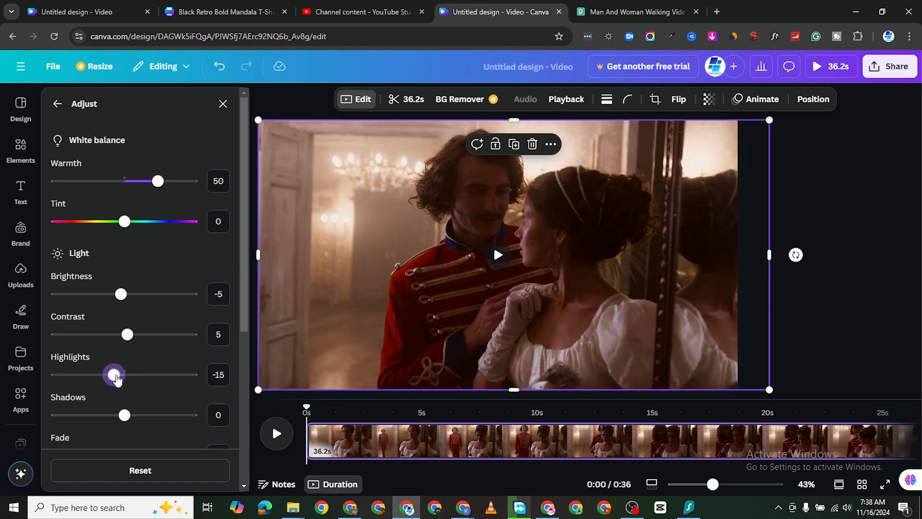
pyautogui.moveTo(117, 379); pyautogui.dragTo(119, 383)
# Try the clip's Shadows at the maximum of 100, and reduce them to 1
pyautogui.scroll(-1, 146, 423)
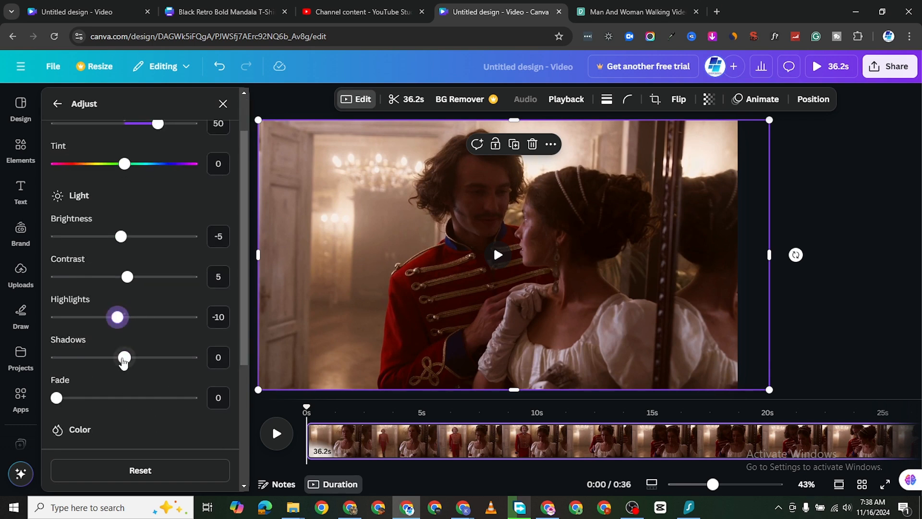
pyautogui.moveTo(125, 359); pyautogui.dragTo(200, 366)
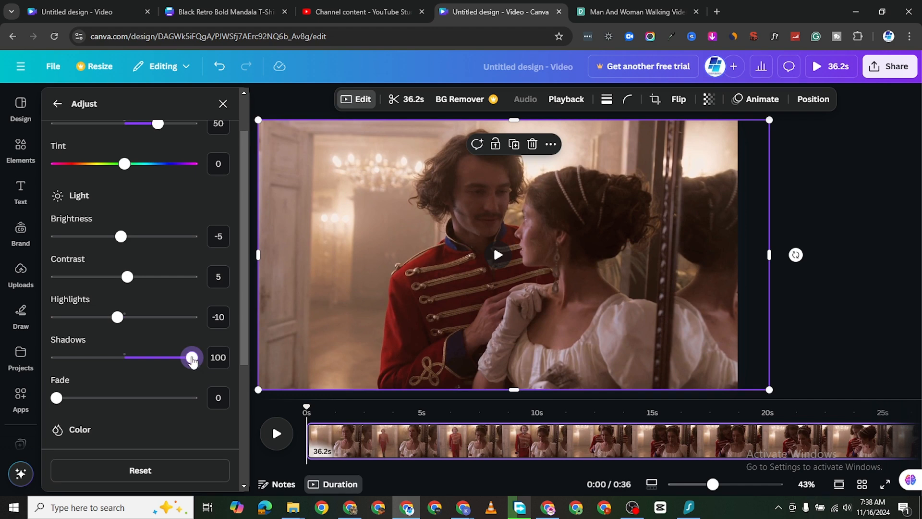
pyautogui.moveTo(192, 361); pyautogui.dragTo(123, 362)
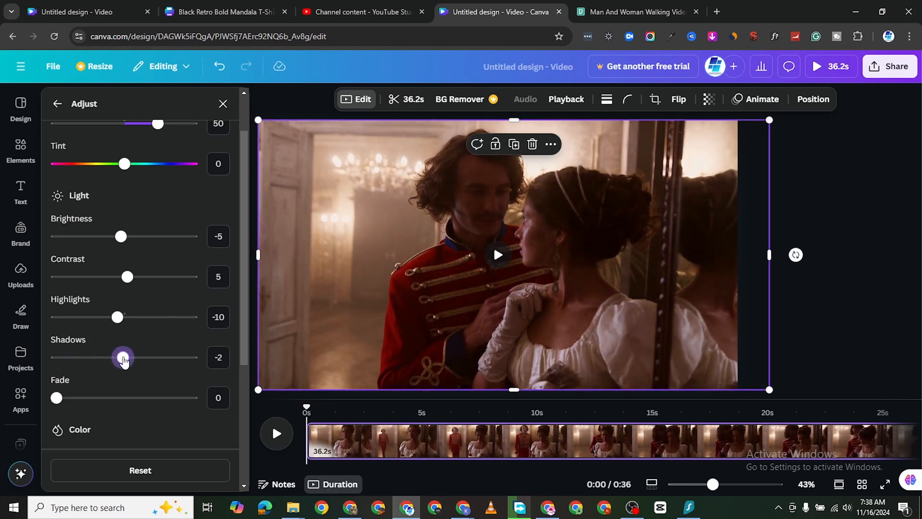
pyautogui.moveTo(124, 362)
pyautogui.mouseDown()
pyautogui.moveTo(194, 366)
pyautogui.moveTo(127, 367)
pyautogui.mouseUp()
# Play the adjusted clip, move the playhead back near the start, and play the opening second again
pyautogui.click(277, 433)
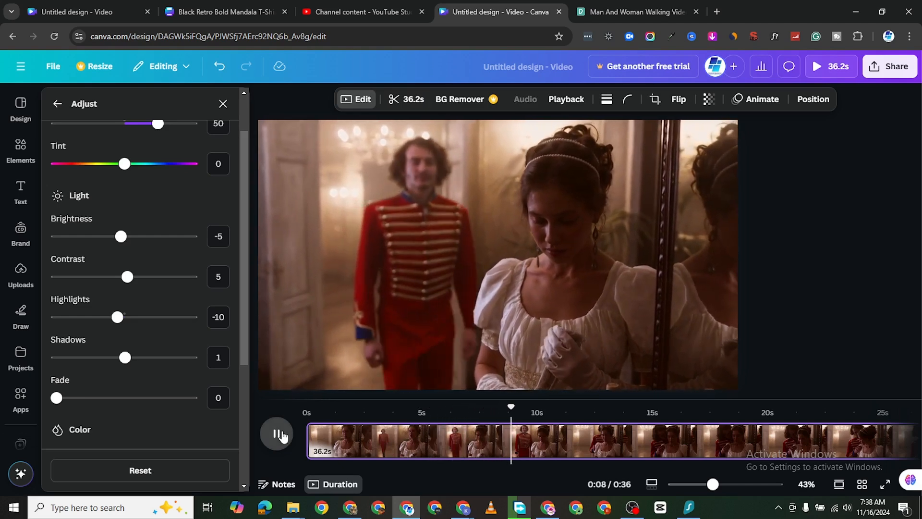
pyautogui.click(282, 435)
pyautogui.click(282, 434)
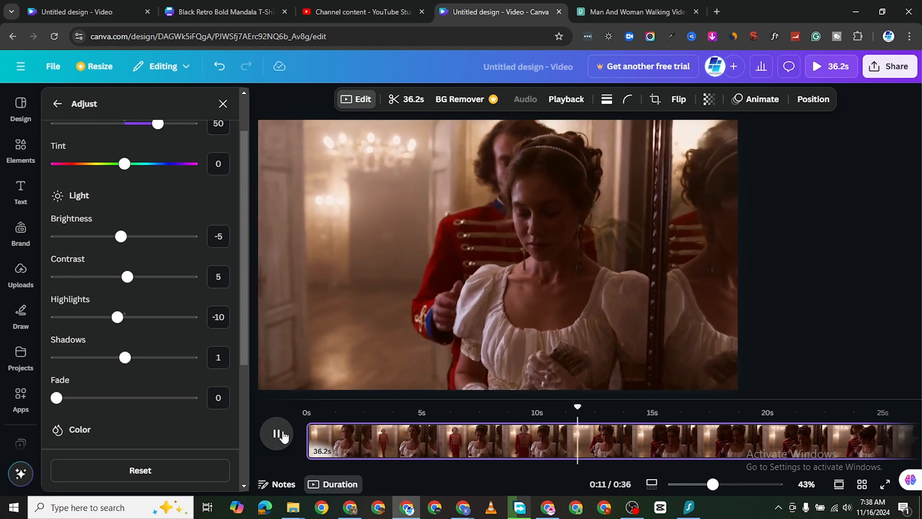
pyautogui.click(283, 434)
pyautogui.moveTo(587, 408); pyautogui.dragTo(329, 410)
pyautogui.click(284, 445)
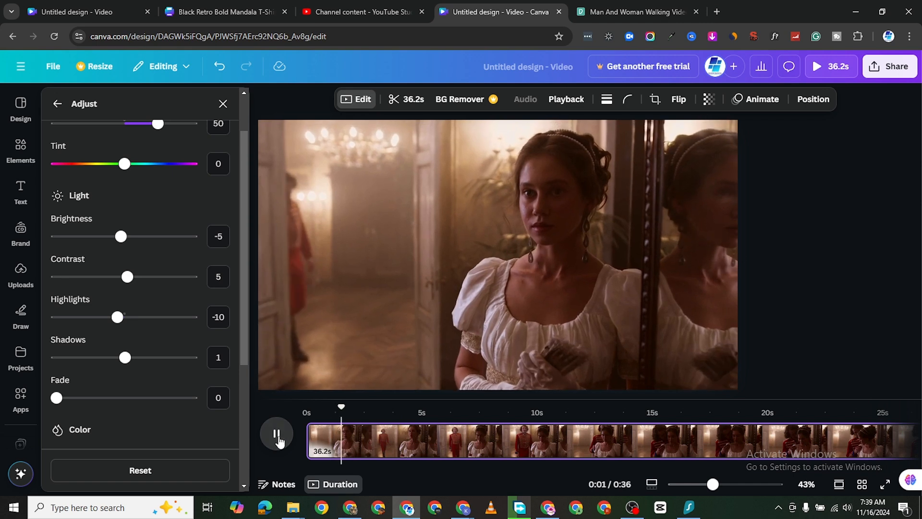
pyautogui.click(284, 444)
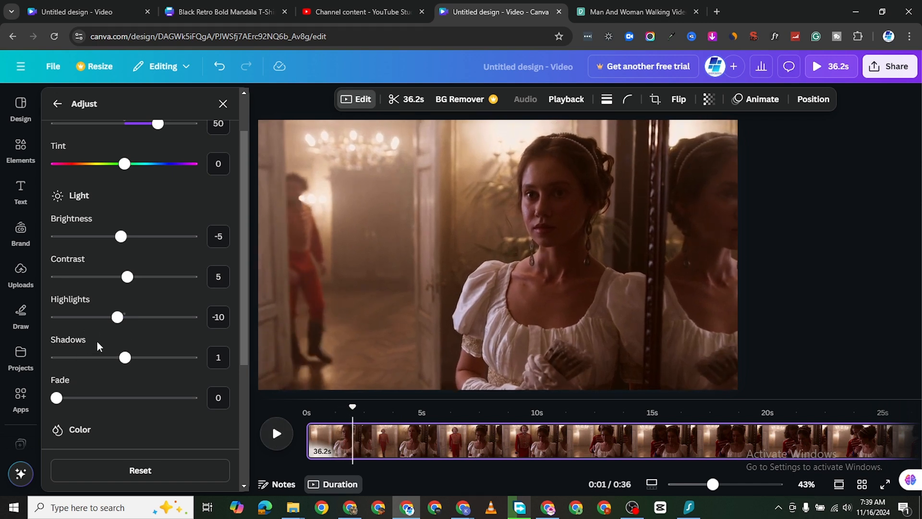
# Raise the clip's Shadows to 50 and preview the effect from around the 2-second mark
pyautogui.moveTo(130, 364); pyautogui.dragTo(156, 364)
pyautogui.moveTo(351, 406)
pyautogui.mouseDown()
pyautogui.moveTo(372, 408)
pyautogui.moveTo(363, 407)
pyautogui.mouseUp()
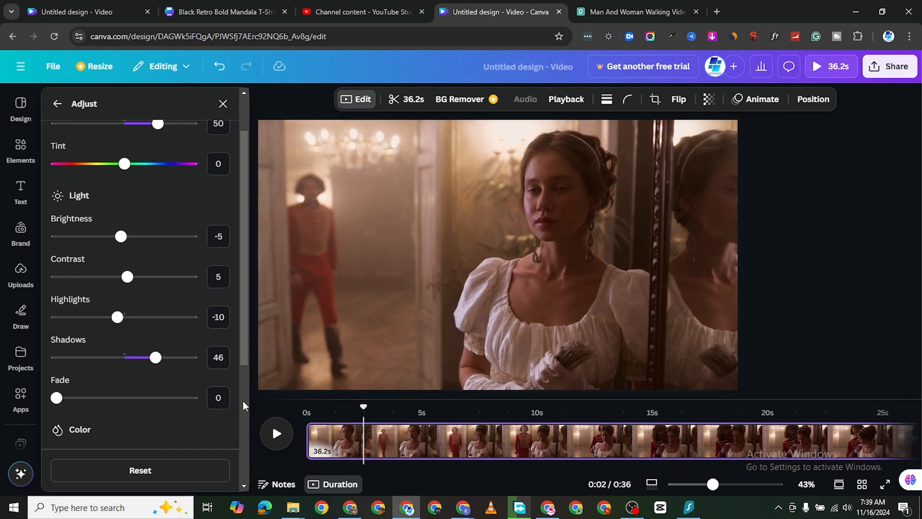
pyautogui.moveTo(162, 366)
pyautogui.mouseDown()
pyautogui.moveTo(197, 367)
pyautogui.moveTo(160, 365)
pyautogui.mouseUp()
pyautogui.click(276, 434)
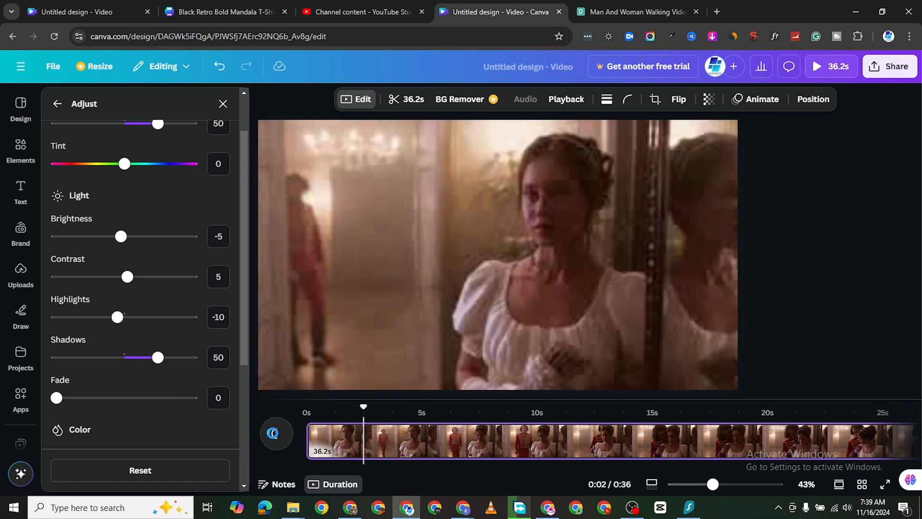
pyautogui.click(275, 433)
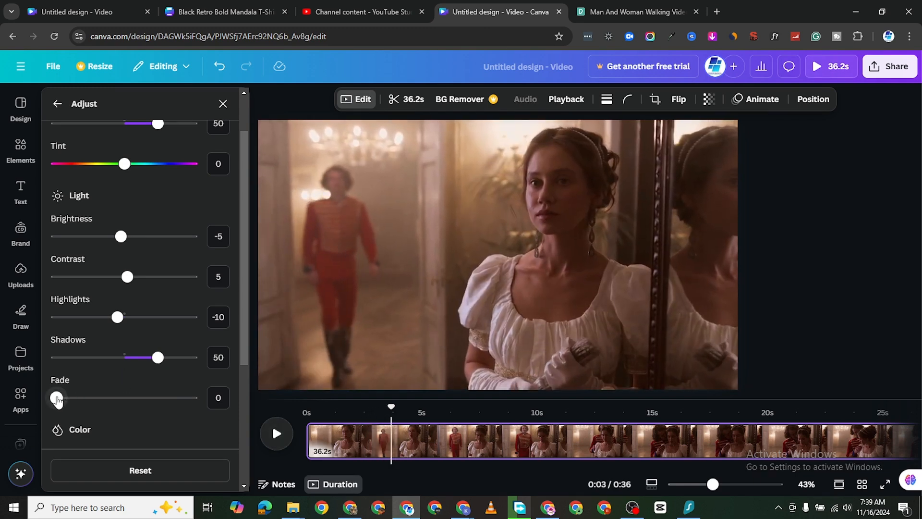
# Try the clip's Fade and return it to 0, and set the color Vibrance to 100 and Saturation to 50
pyautogui.moveTo(57, 399)
pyautogui.mouseDown()
pyautogui.moveTo(186, 397)
pyautogui.moveTo(55, 397)
pyautogui.mouseUp()
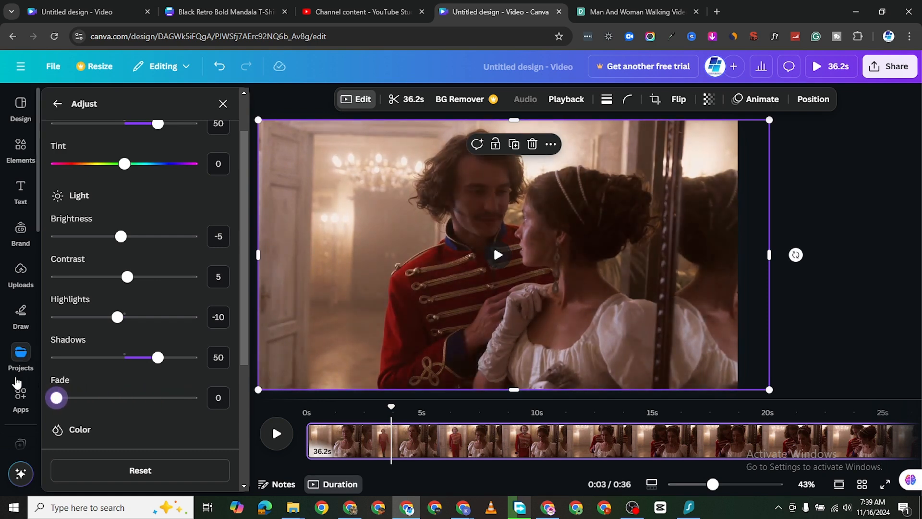
pyautogui.scroll(-5, 145, 426)
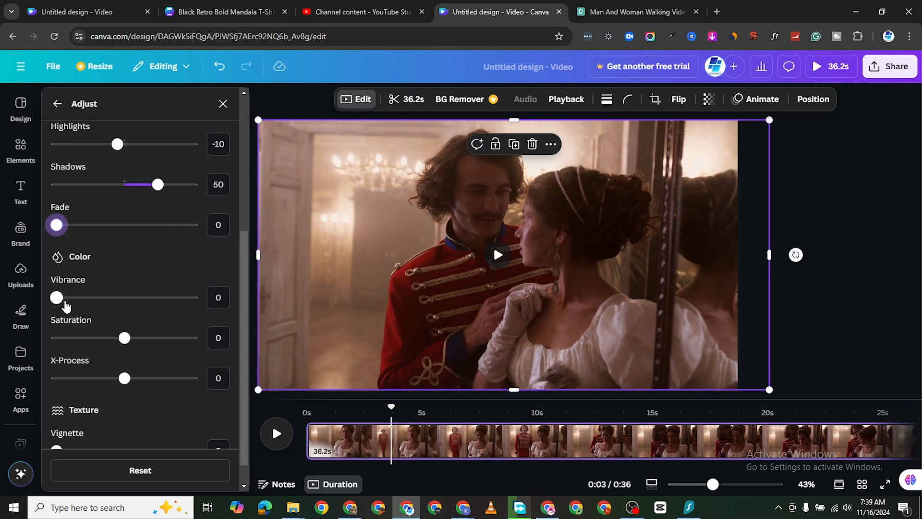
pyautogui.moveTo(56, 298); pyautogui.dragTo(165, 302)
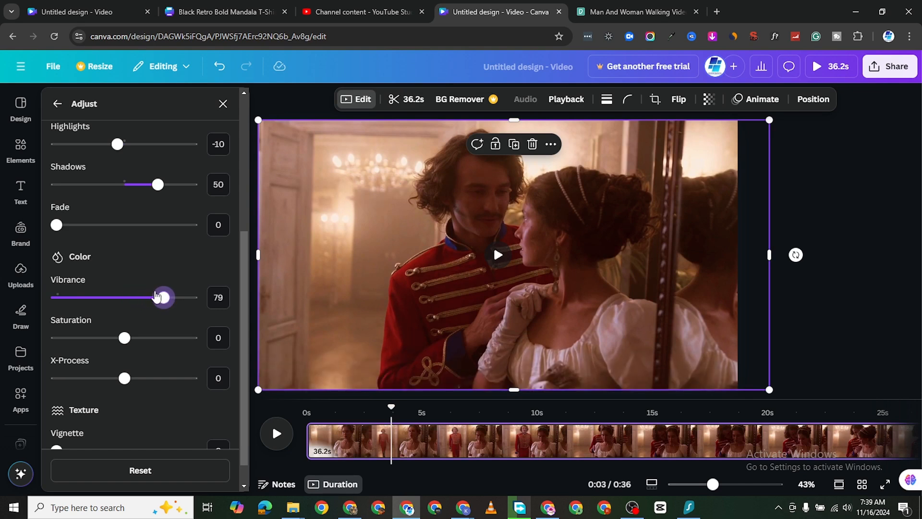
pyautogui.moveTo(162, 298); pyautogui.dragTo(27, 299)
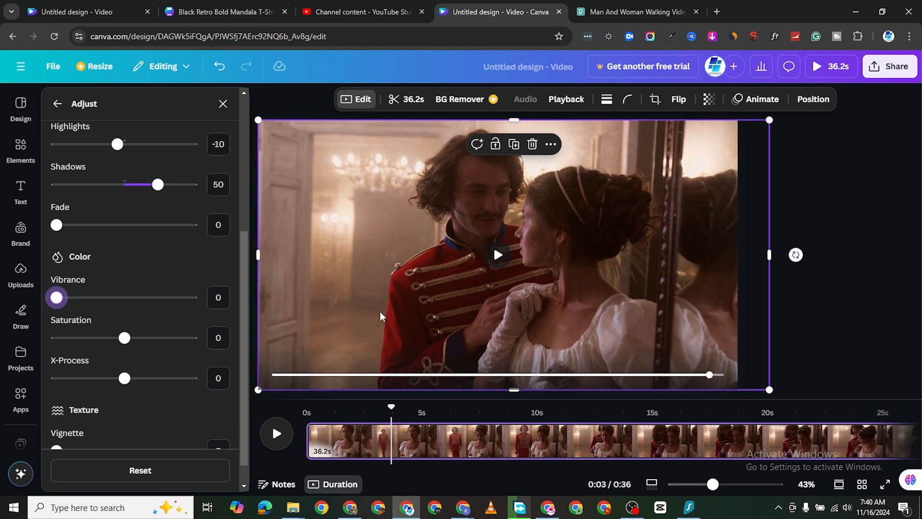
pyautogui.moveTo(56, 299); pyautogui.dragTo(200, 309)
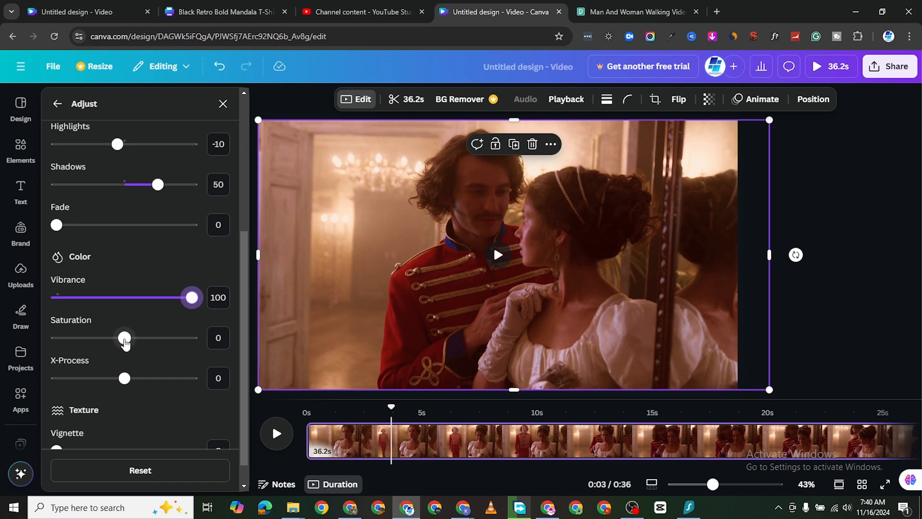
pyautogui.moveTo(126, 342); pyautogui.dragTo(160, 347)
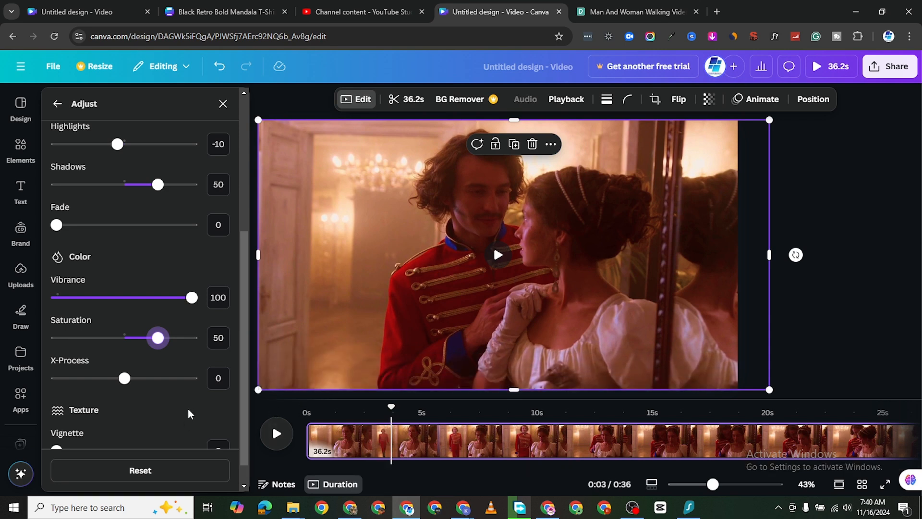
# Try the clip's X-Process effect and return it to 0, and raise the Vignette to over 60
pyautogui.scroll(-1, 190, 411)
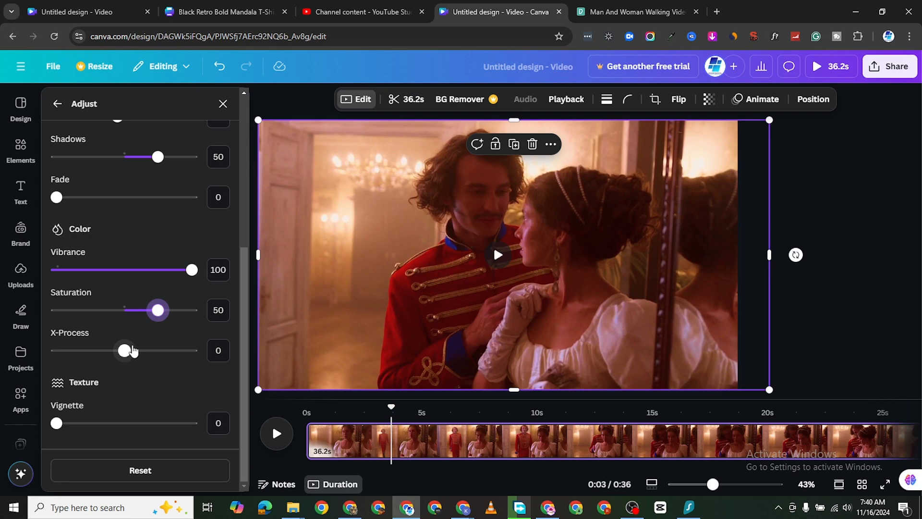
pyautogui.moveTo(127, 354)
pyautogui.mouseDown()
pyautogui.moveTo(201, 357)
pyautogui.moveTo(126, 359)
pyautogui.mouseUp()
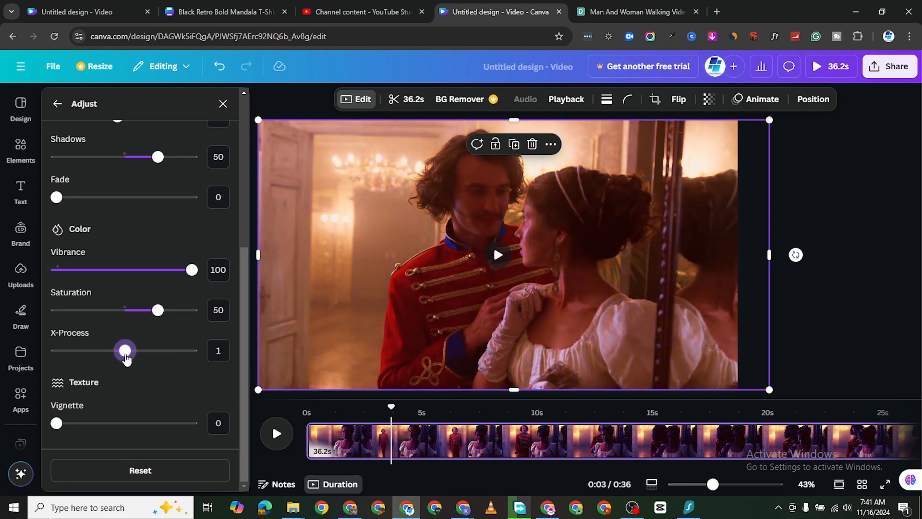
pyautogui.moveTo(60, 423); pyautogui.dragTo(123, 420)
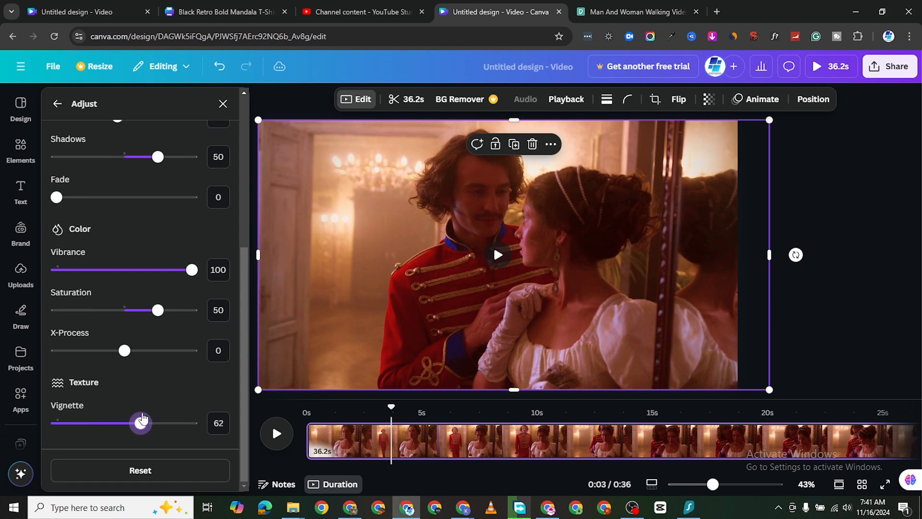
# Try the clip's Brightness at 40, return it to -5, and lower Contrast to -5
pyautogui.scroll(5, 147, 414)
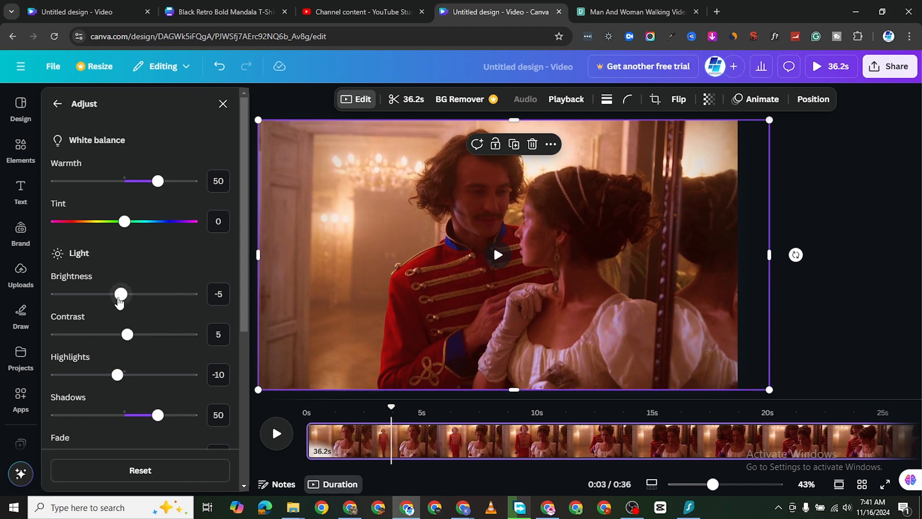
pyautogui.moveTo(121, 299); pyautogui.dragTo(151, 309)
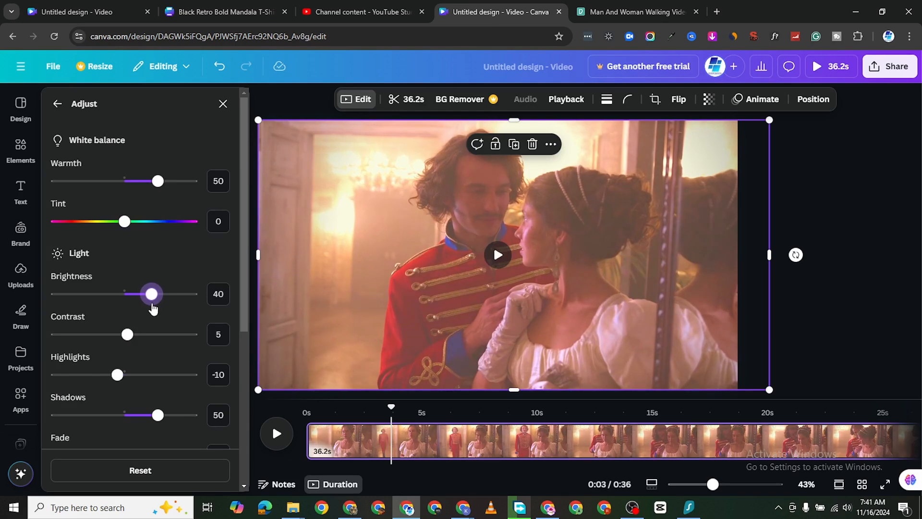
pyautogui.moveTo(153, 308); pyautogui.dragTo(120, 299)
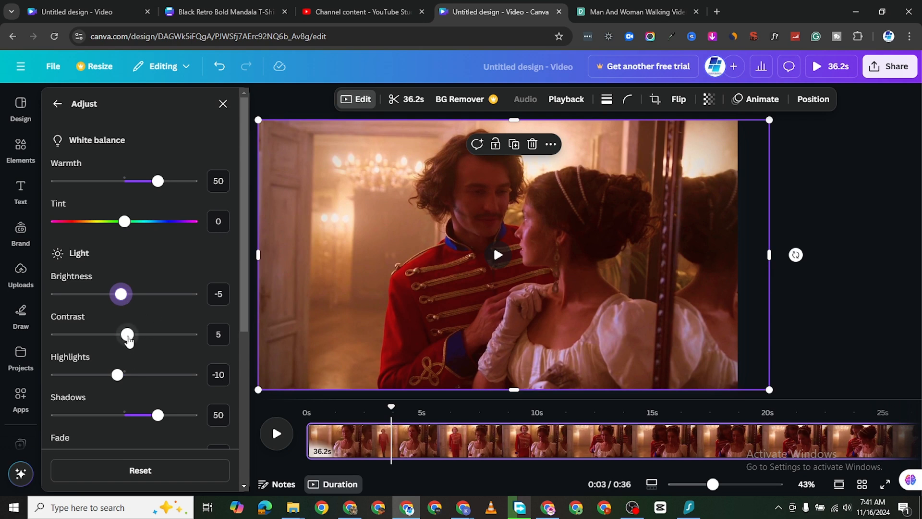
pyautogui.moveTo(128, 340)
pyautogui.mouseDown()
pyautogui.moveTo(92, 336)
pyautogui.moveTo(136, 340)
pyautogui.moveTo(119, 338)
pyautogui.mouseUp()
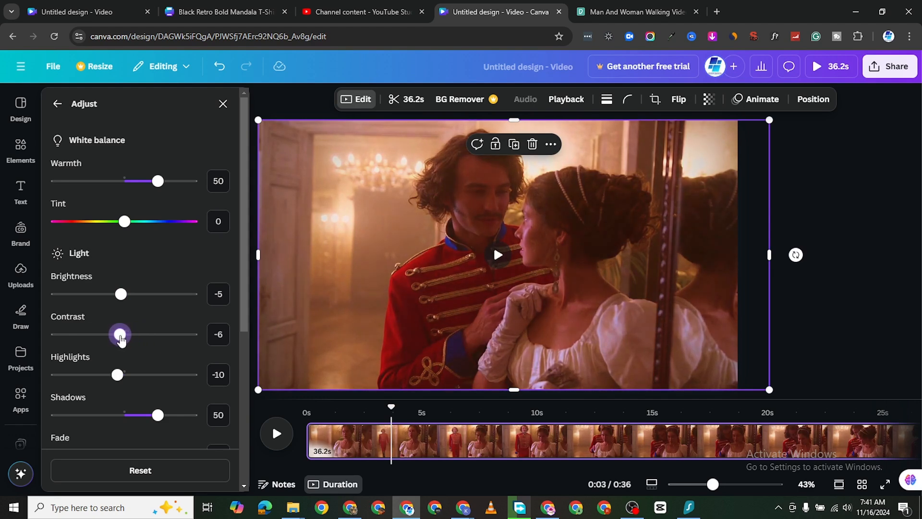
# Review the clip's adjustment values, play it from the start to about 14 seconds, and close the editing settings
pyautogui.moveTo(471, 305)
pyautogui.scroll(-5, 168, 347)
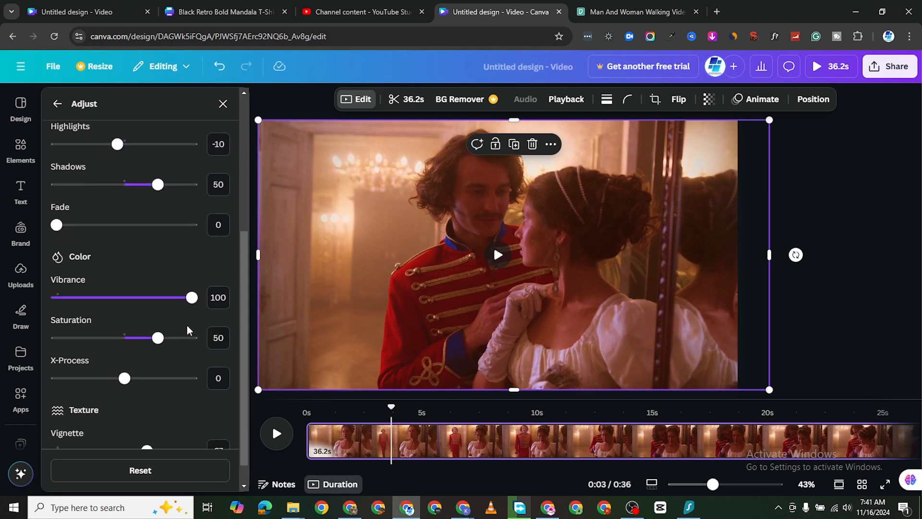
pyautogui.scroll(2, 192, 317)
pyautogui.scroll(2, 200, 300)
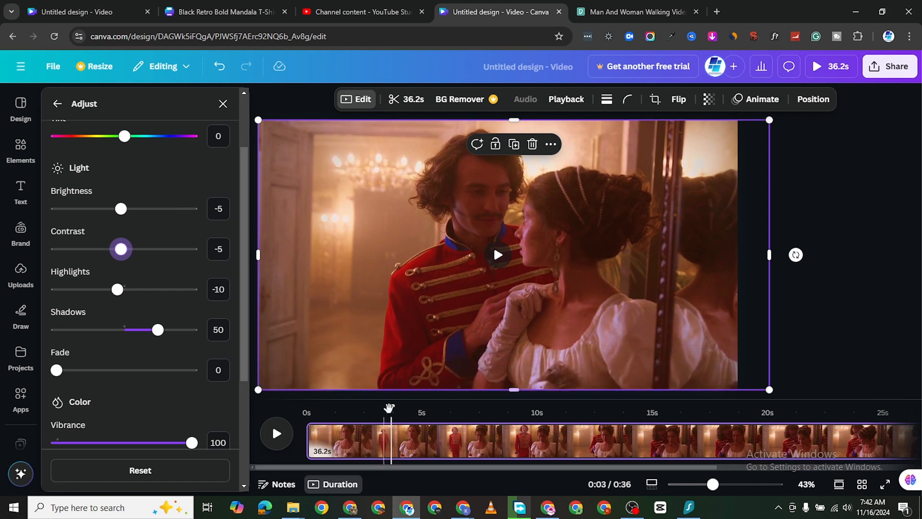
pyautogui.moveTo(390, 407); pyautogui.dragTo(307, 408)
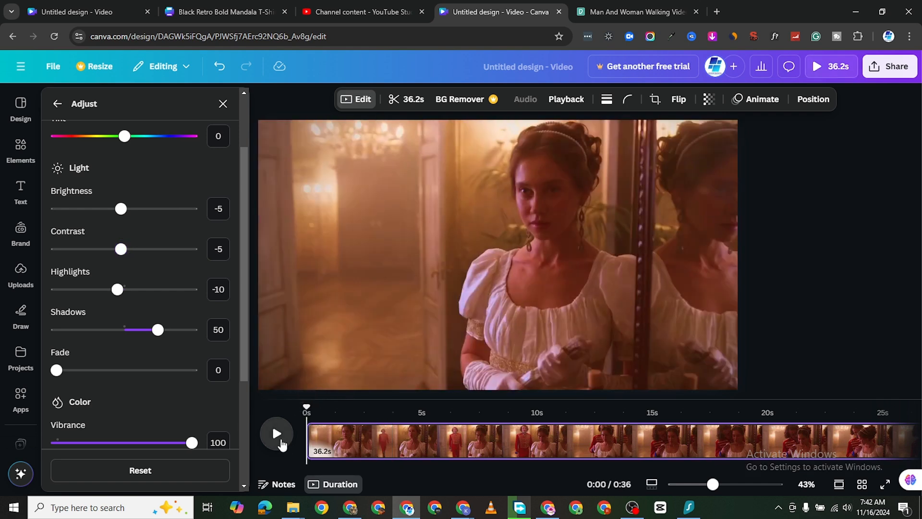
pyautogui.click(276, 435)
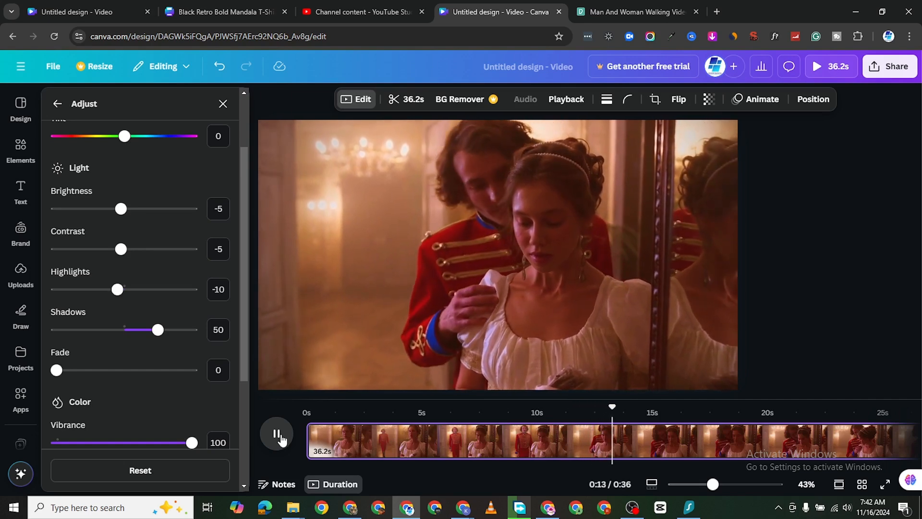
pyautogui.click(281, 435)
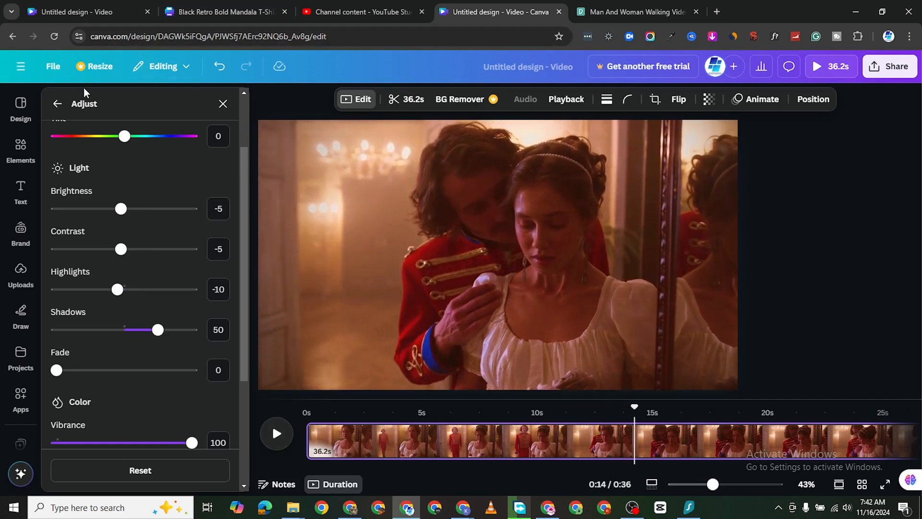
pyautogui.click(57, 103)
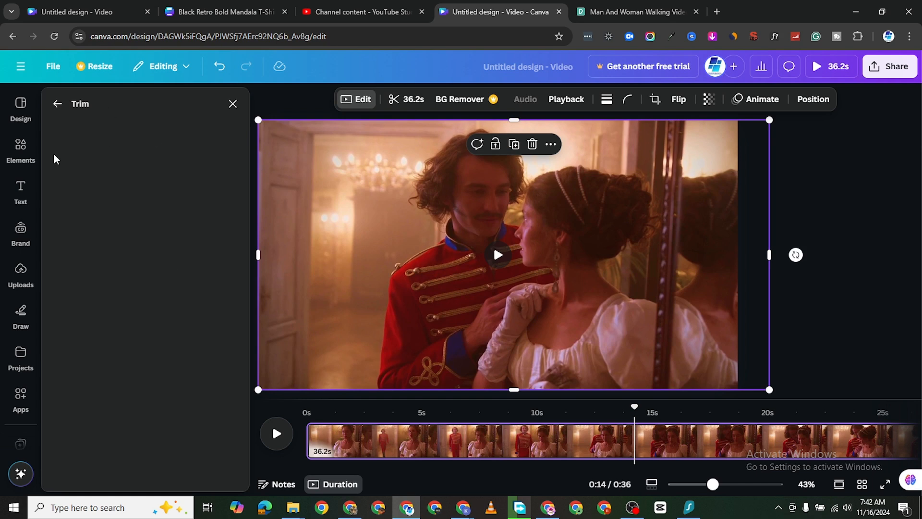
pyautogui.click(232, 104)
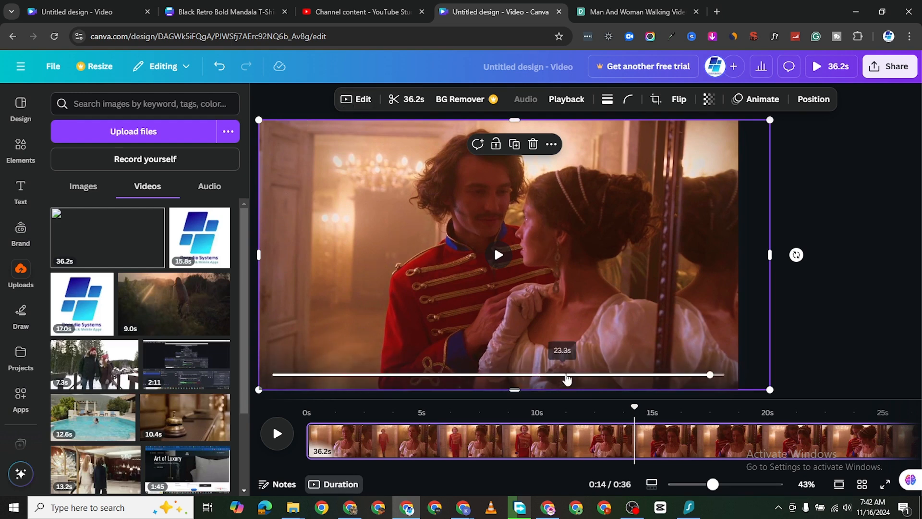
# Play the video from the start to about 6 seconds and split the page at that point
pyautogui.moveTo(635, 407); pyautogui.dragTo(307, 408)
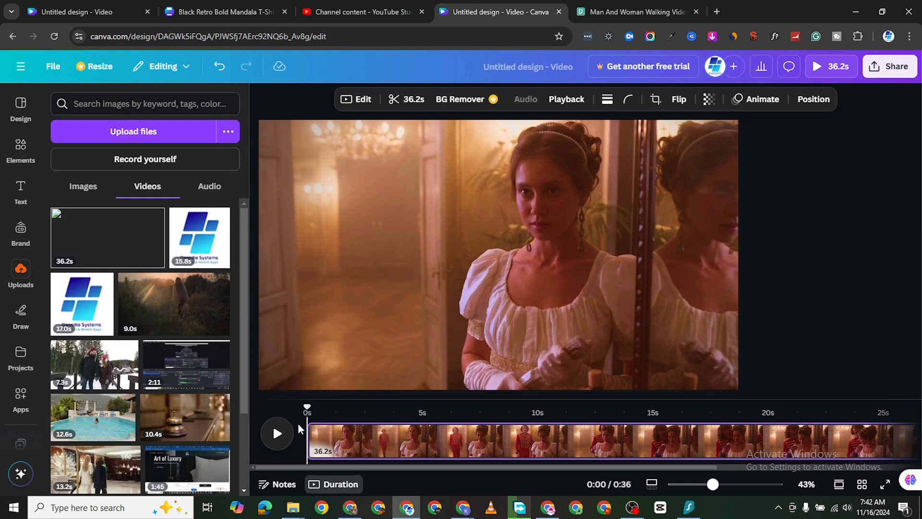
pyautogui.click(277, 434)
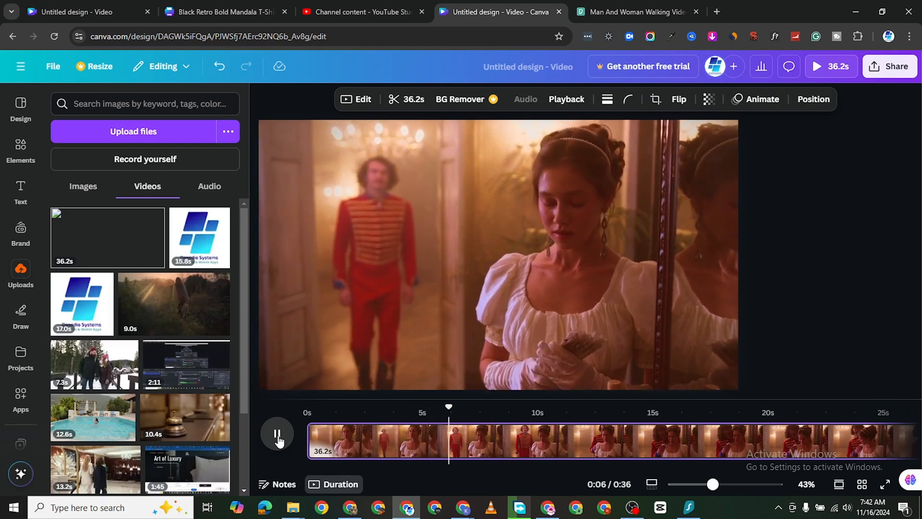
pyautogui.click(276, 435)
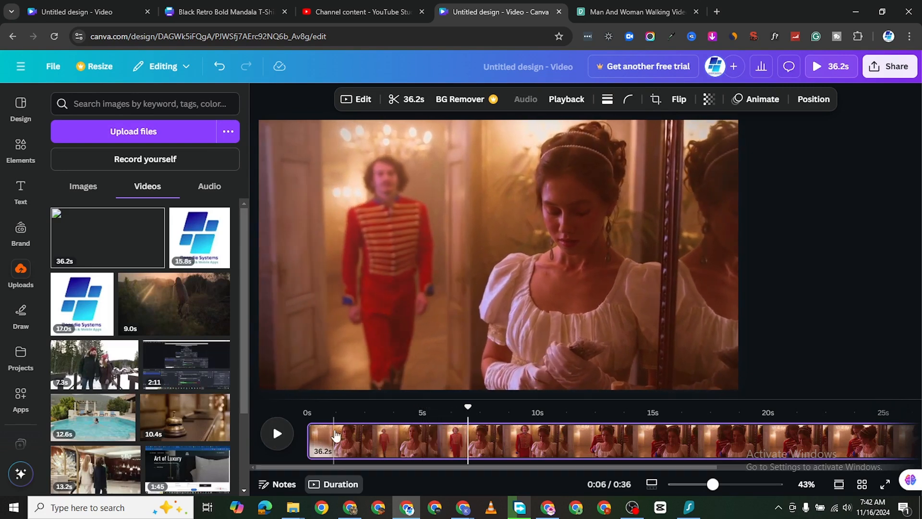
pyautogui.rightClick(469, 439)
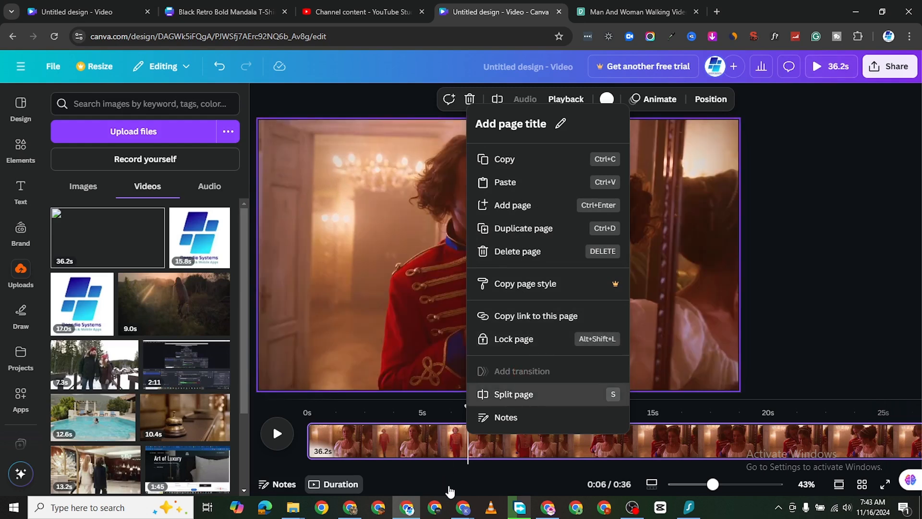
pyautogui.press('s')
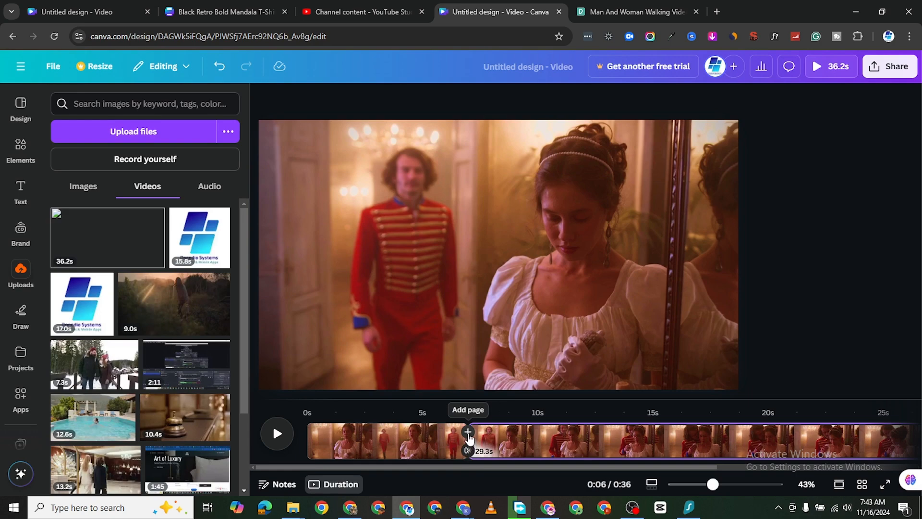
# Add a Flow transition between the two split pages and play the video from the start through it
pyautogui.click(466, 450)
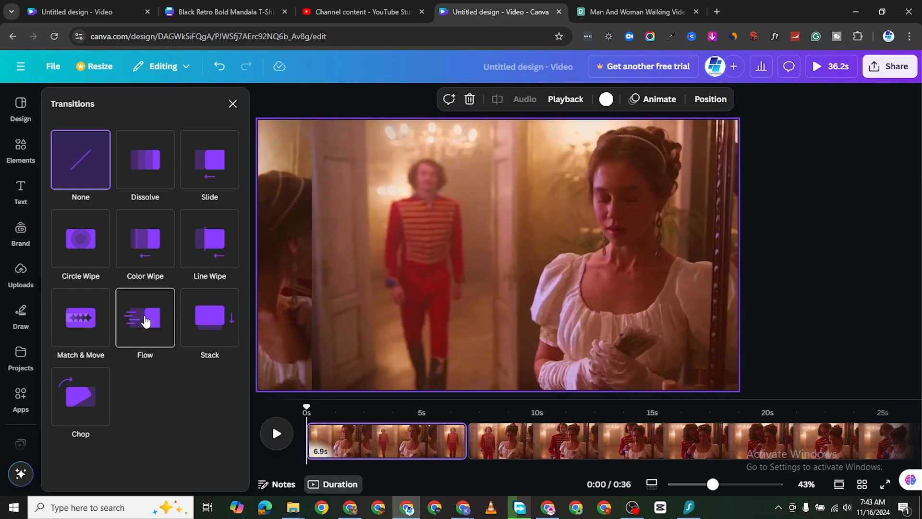
pyautogui.click(147, 322)
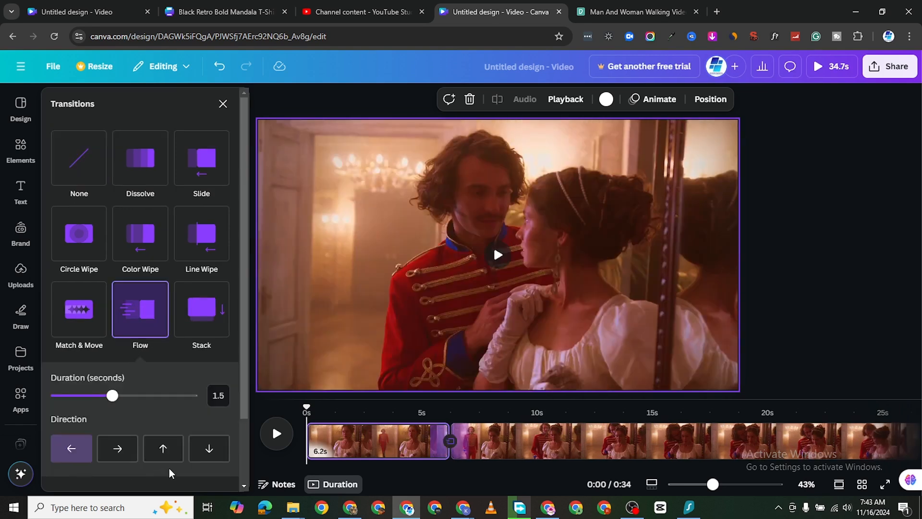
pyautogui.click(276, 435)
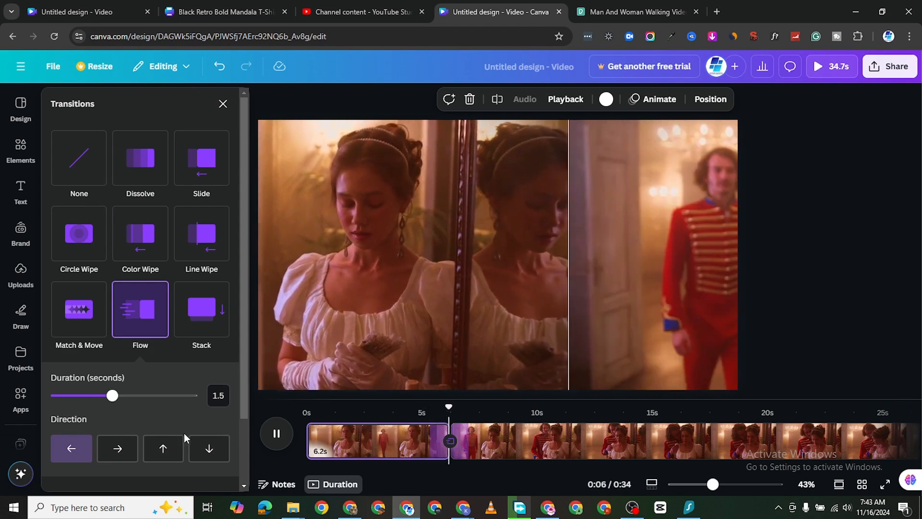
pyautogui.click(277, 433)
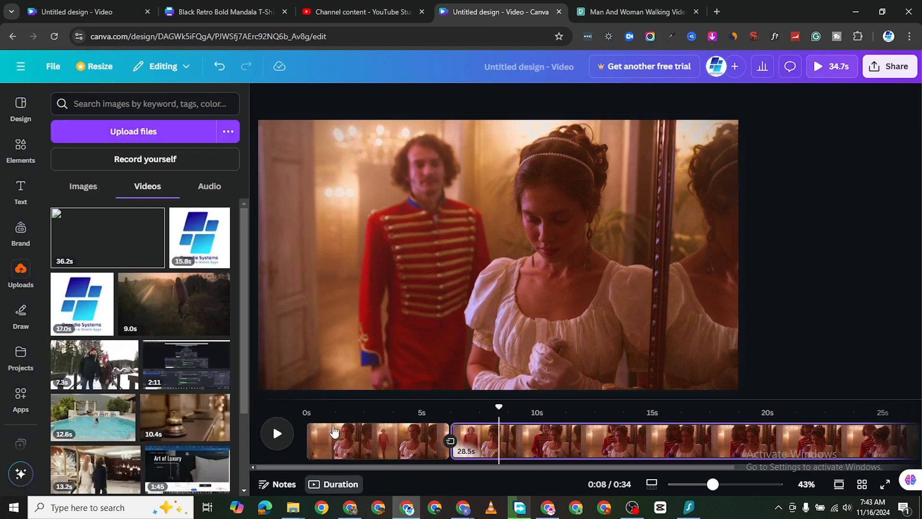
# Change the Flow transition's direction to upward, play the video through it, and return the playhead to the start
pyautogui.click(450, 440)
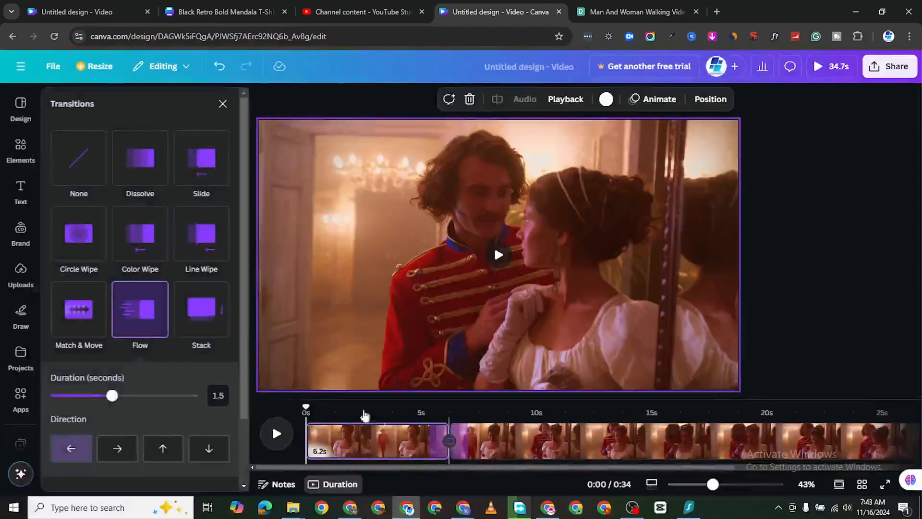
pyautogui.scroll(-2, 137, 446)
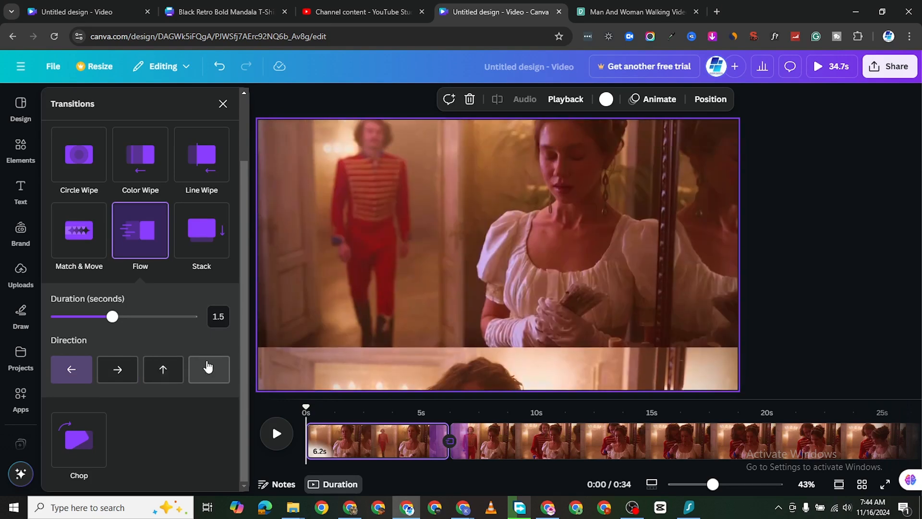
pyautogui.click(163, 376)
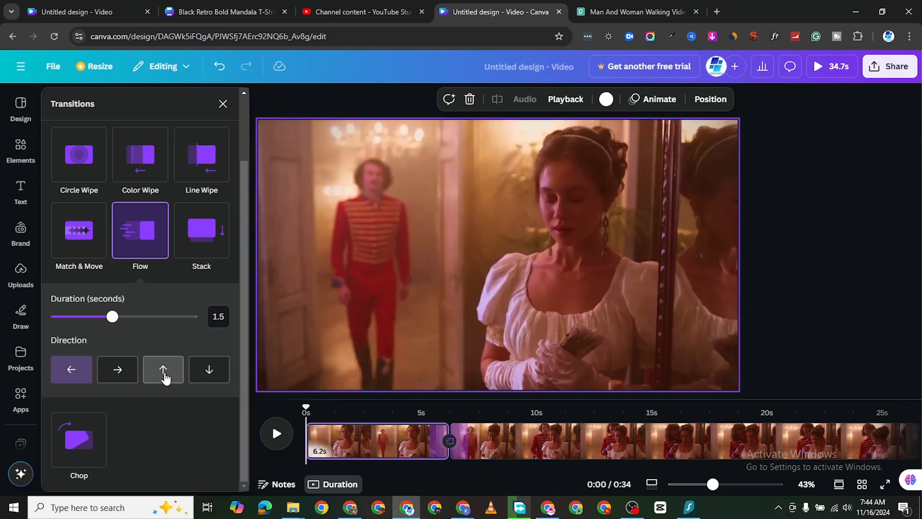
pyautogui.click(276, 435)
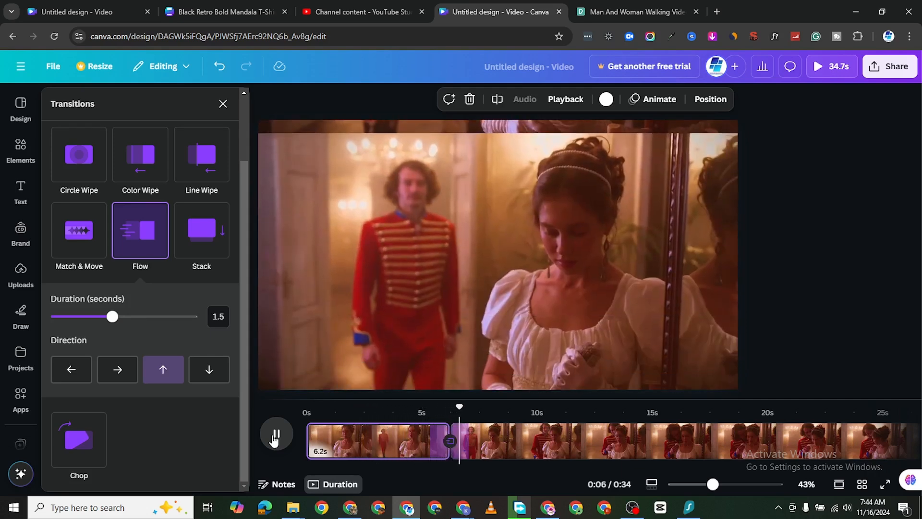
pyautogui.click(276, 434)
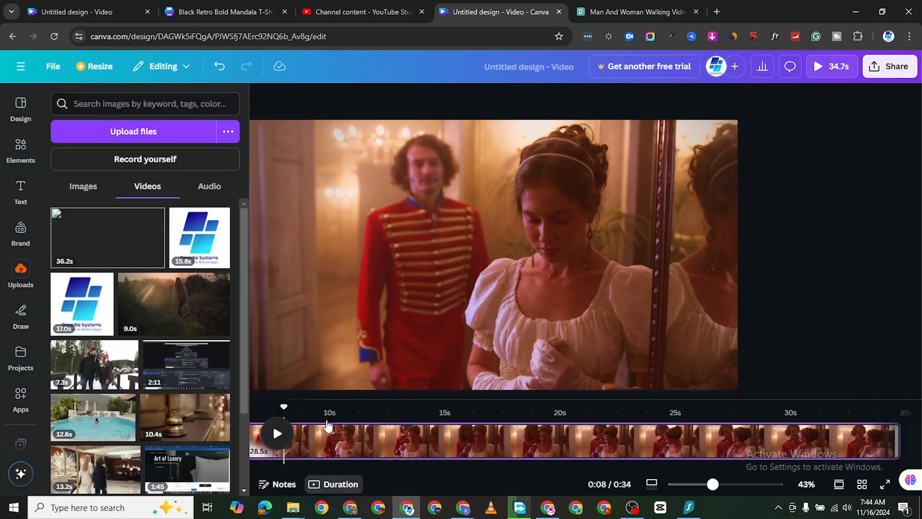
pyautogui.moveTo(502, 469); pyautogui.dragTo(344, 467)
pyautogui.moveTo(489, 406); pyautogui.dragTo(273, 425)
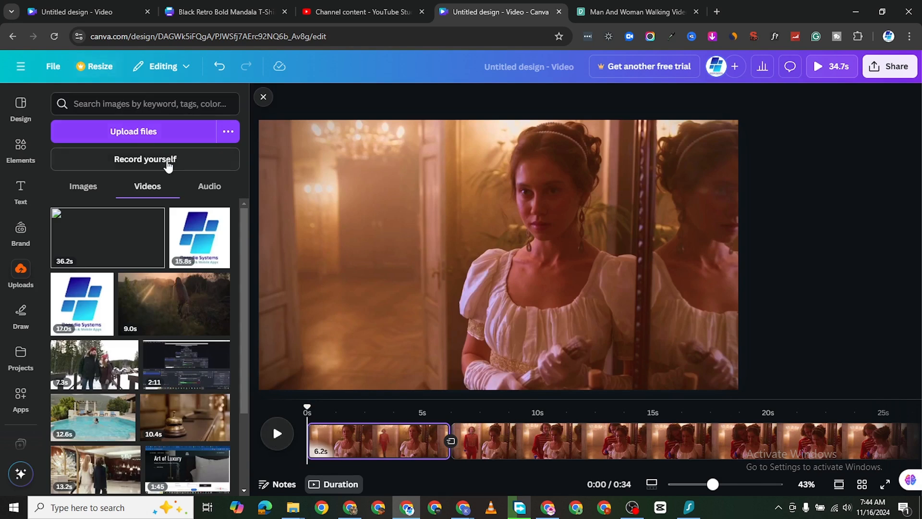
# Browse the uploaded audio files and listen to a preview of ECOM INTRO.mp3
pyautogui.click(209, 191)
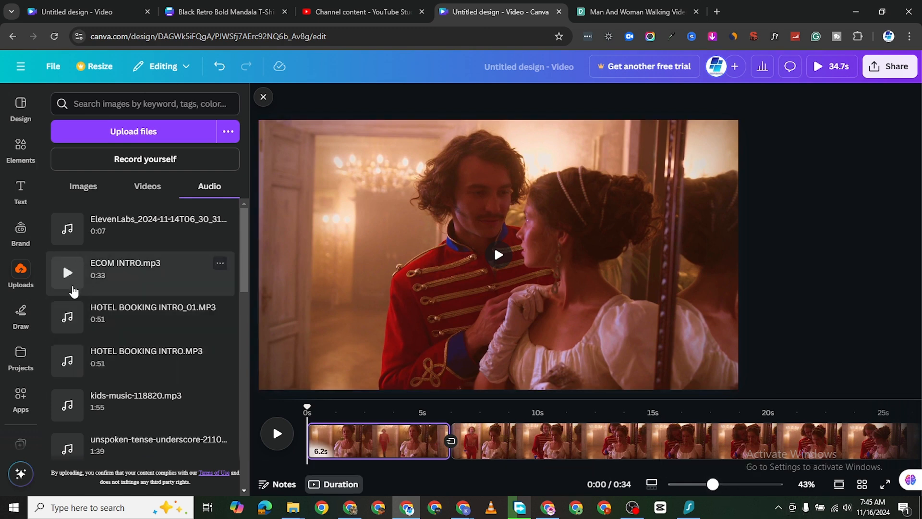
pyautogui.click(68, 318)
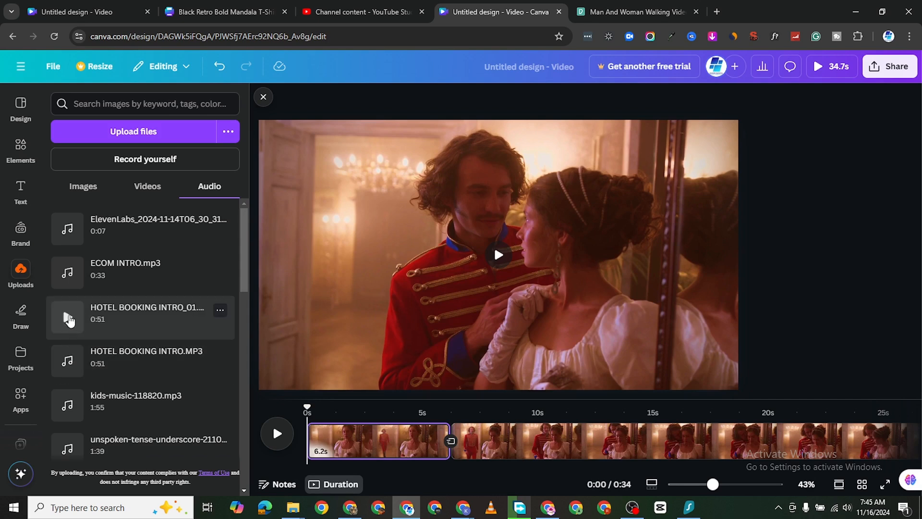
pyautogui.click(495, 246)
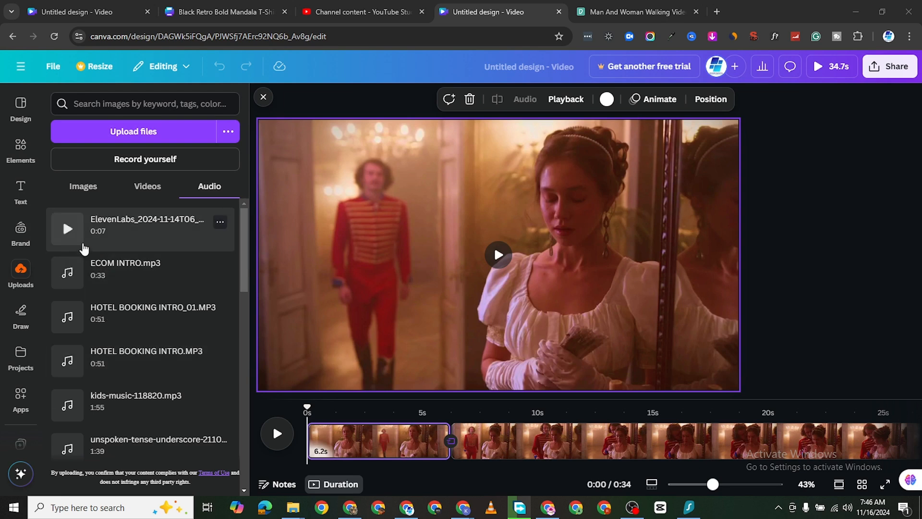
pyautogui.click(68, 273)
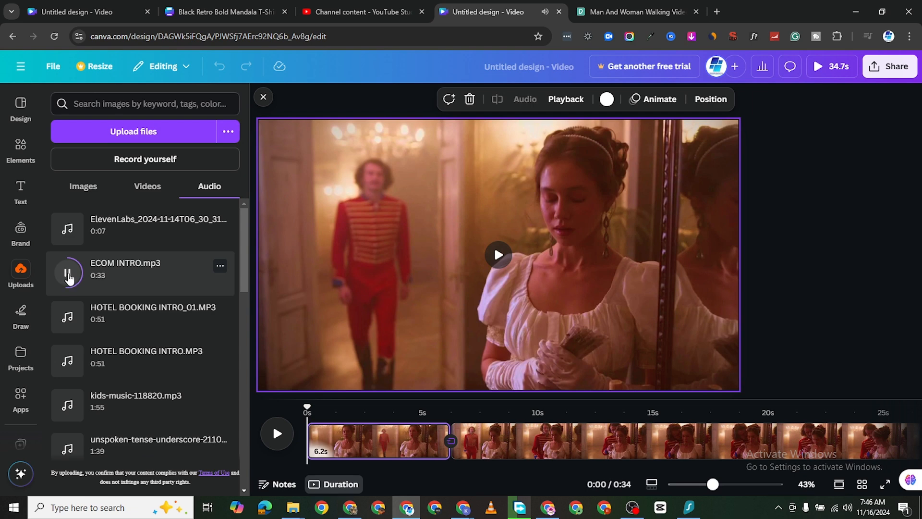
pyautogui.click(68, 273)
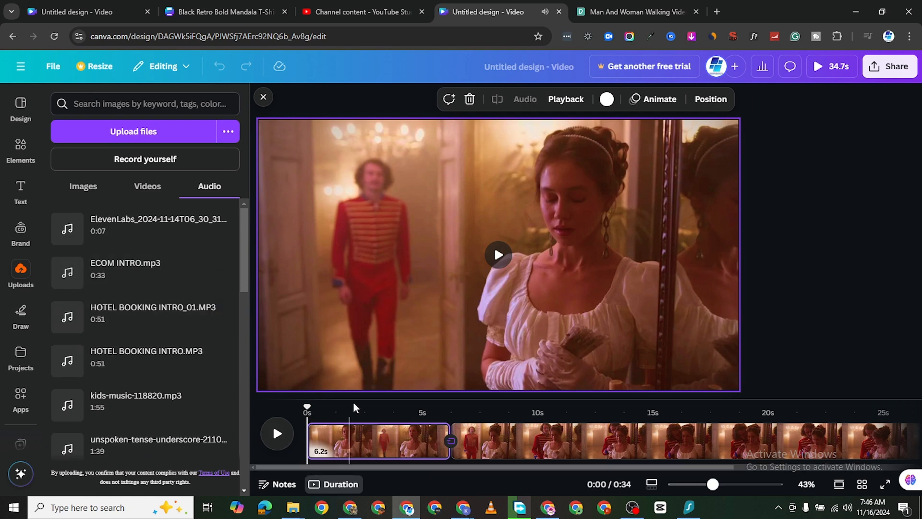
pyautogui.scroll(-1, 291, 445)
pyautogui.scroll(1, 553, 456)
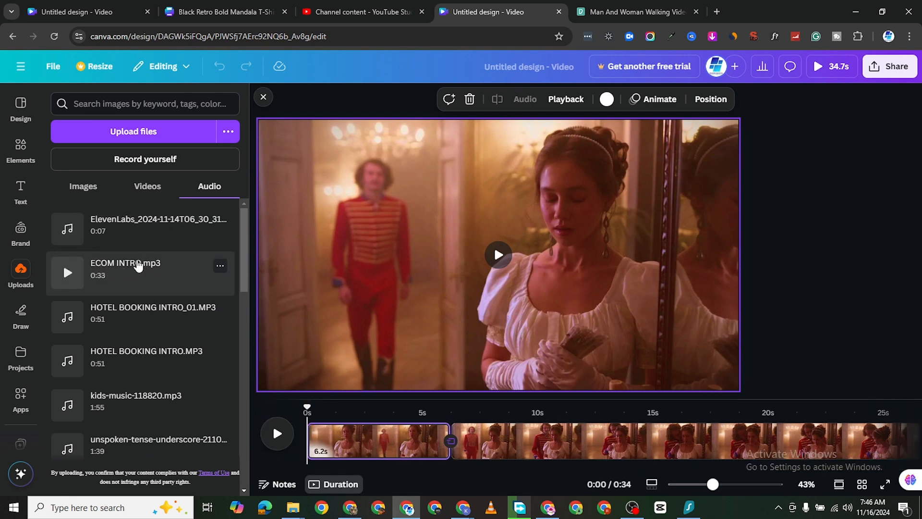
# Add ECOM INTRO.mp3 from the start of the timeline, and delete the audio track
pyautogui.click(137, 264)
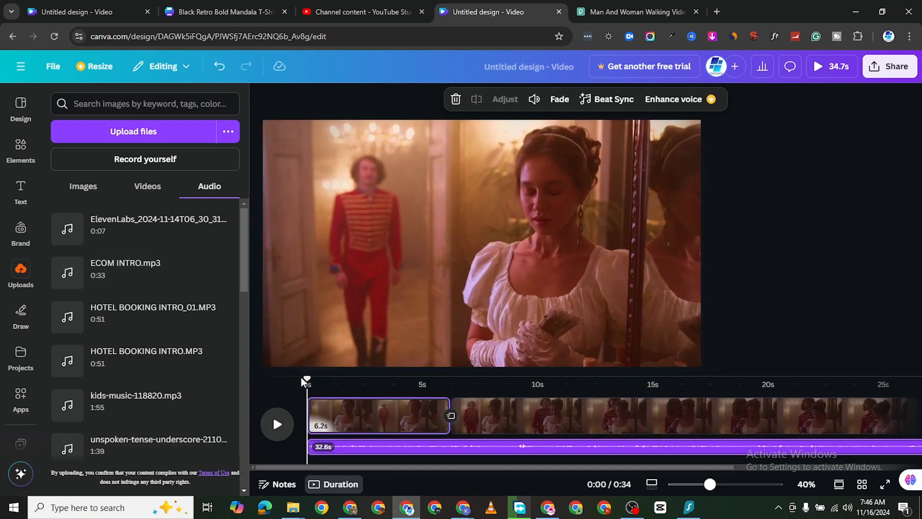
pyautogui.moveTo(307, 379)
pyautogui.mouseDown()
pyautogui.moveTo(459, 390)
pyautogui.moveTo(451, 381)
pyautogui.moveTo(507, 382)
pyautogui.moveTo(443, 372)
pyautogui.moveTo(503, 389)
pyautogui.moveTo(467, 379)
pyautogui.moveTo(307, 380)
pyautogui.mouseUp()
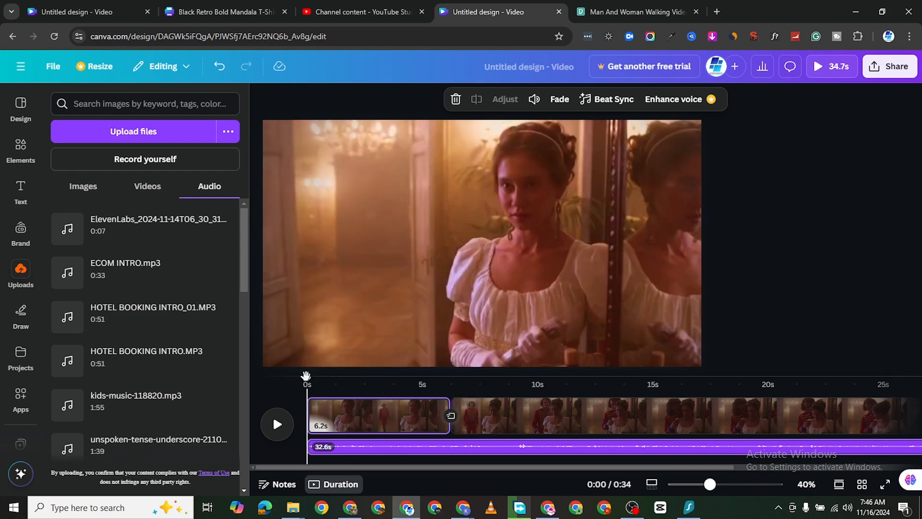
pyautogui.moveTo(307, 373)
pyautogui.mouseDown()
pyautogui.moveTo(520, 390)
pyautogui.moveTo(307, 380)
pyautogui.mouseUp()
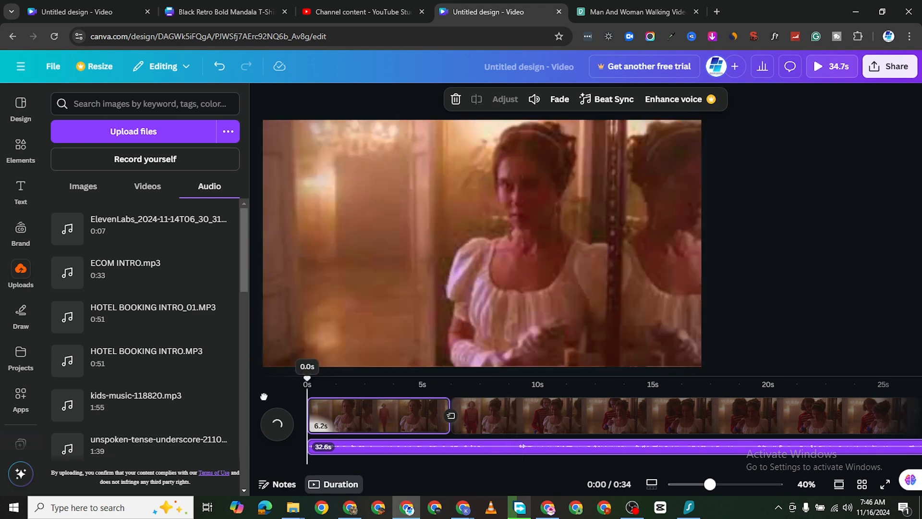
pyautogui.rightClick(482, 450)
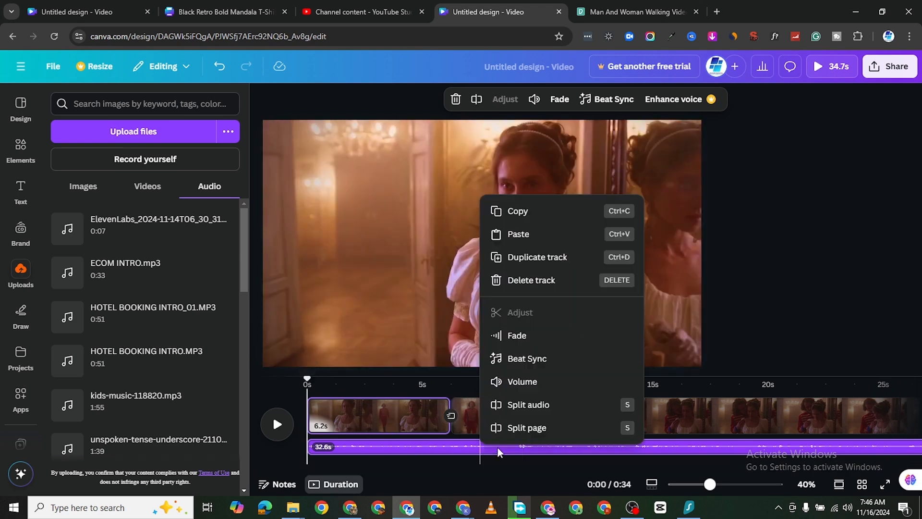
pyautogui.click(530, 279)
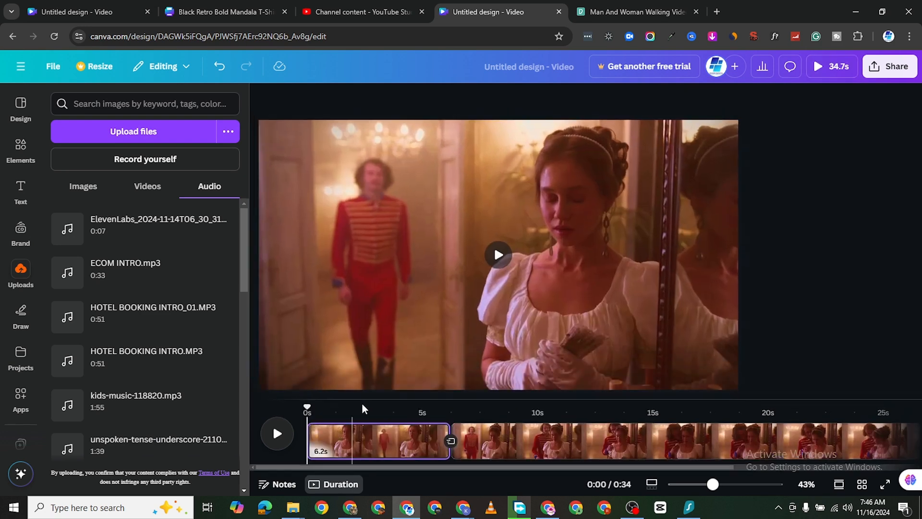
# Add ECOM INTRO.mp3 where the two pages meet at about 6 seconds, and move the track to the timeline's start
pyautogui.moveTo(305, 405); pyautogui.dragTo(447, 421)
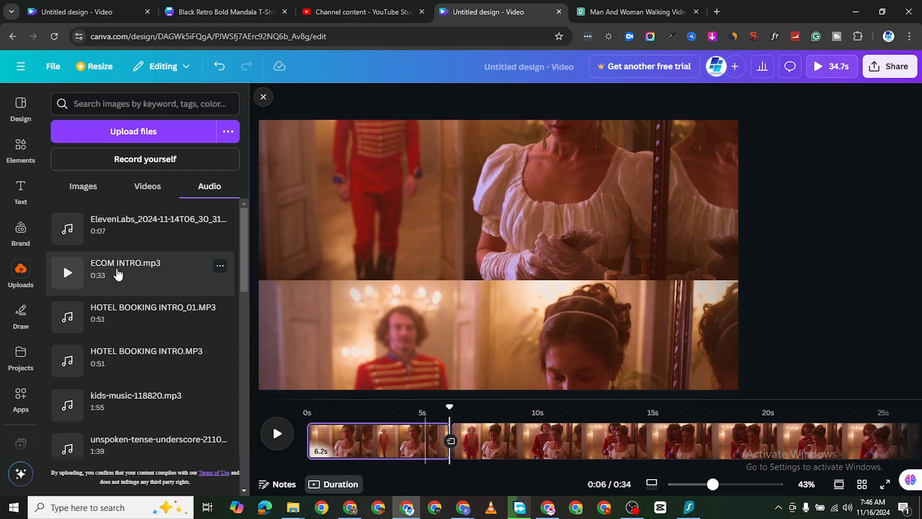
pyautogui.click(118, 273)
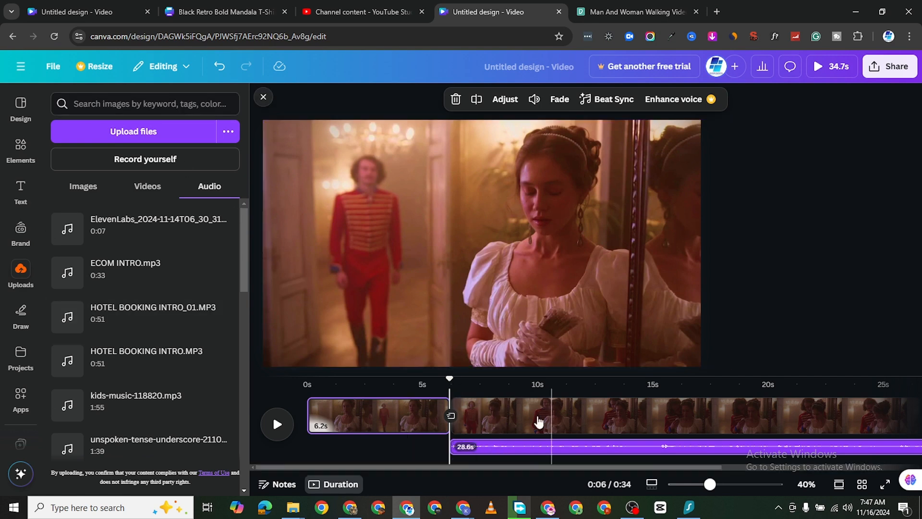
pyautogui.moveTo(448, 377); pyautogui.dragTo(258, 401)
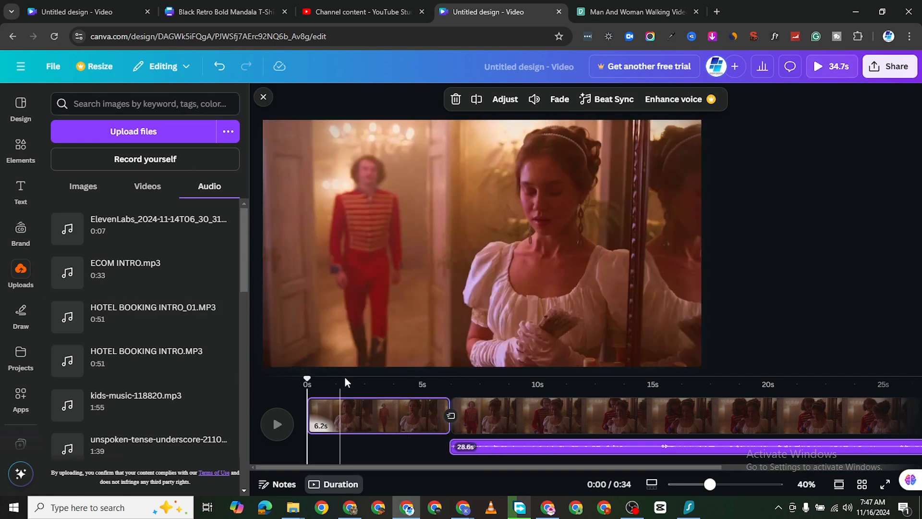
pyautogui.moveTo(571, 450); pyautogui.dragTo(396, 450)
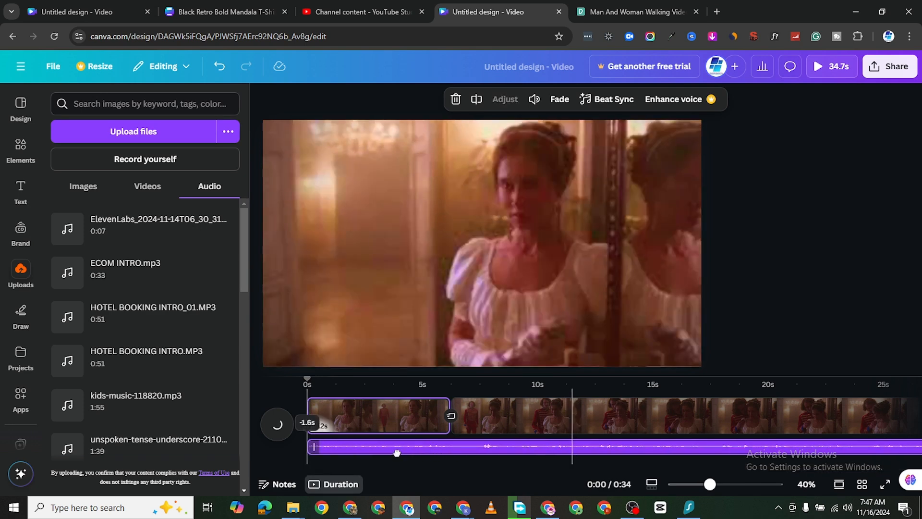
# Trim the end of the audio track to 6.2 seconds to match the first page, and play from the start
pyautogui.moveTo(646, 467); pyautogui.dragTo(291, 445)
pyautogui.moveTo(560, 466); pyautogui.dragTo(355, 480)
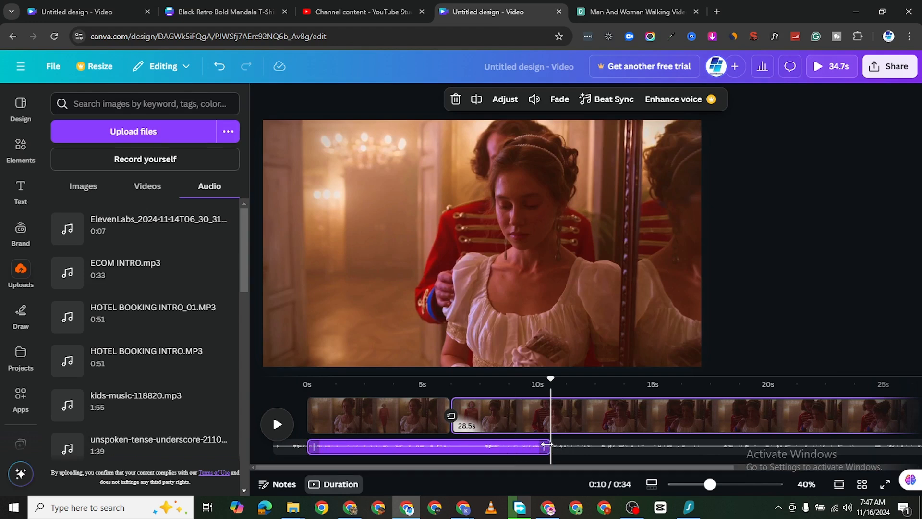
pyautogui.moveTo(548, 448); pyautogui.dragTo(456, 447)
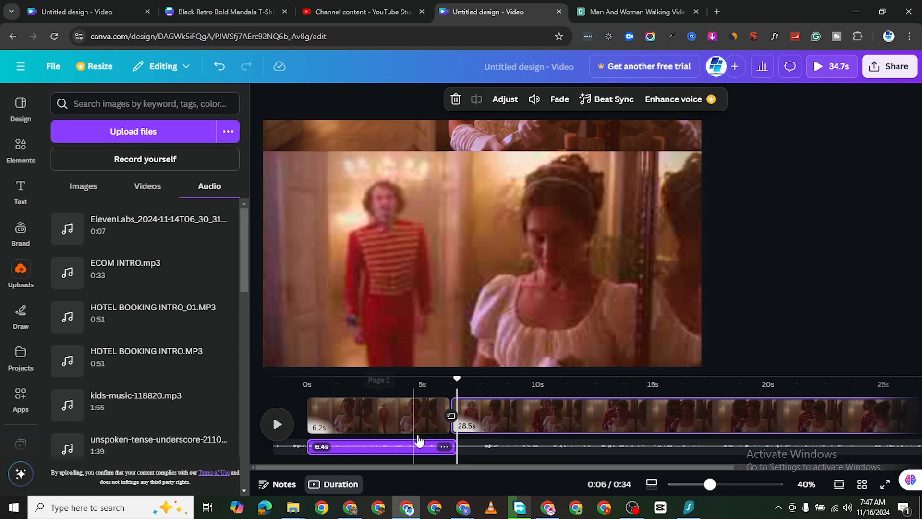
pyautogui.moveTo(458, 382); pyautogui.dragTo(451, 382)
pyautogui.moveTo(452, 446); pyautogui.dragTo(442, 446)
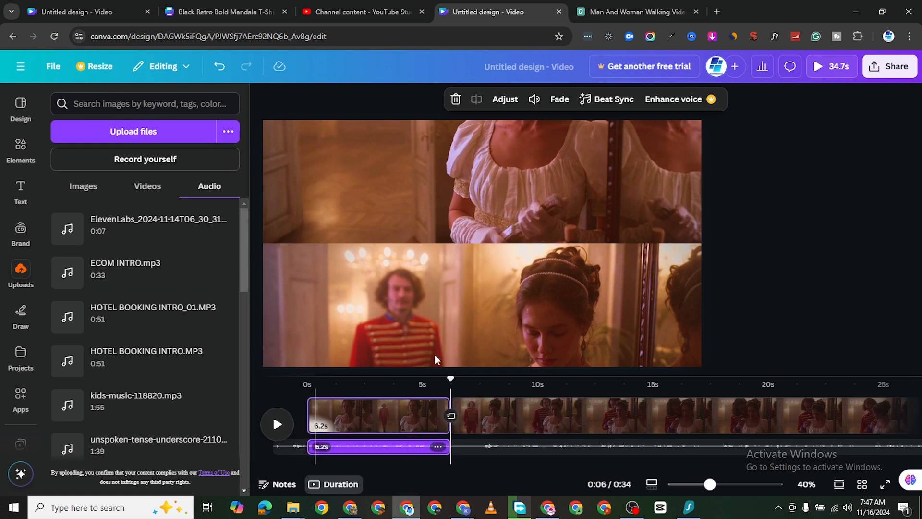
pyautogui.moveTo(451, 379); pyautogui.dragTo(305, 381)
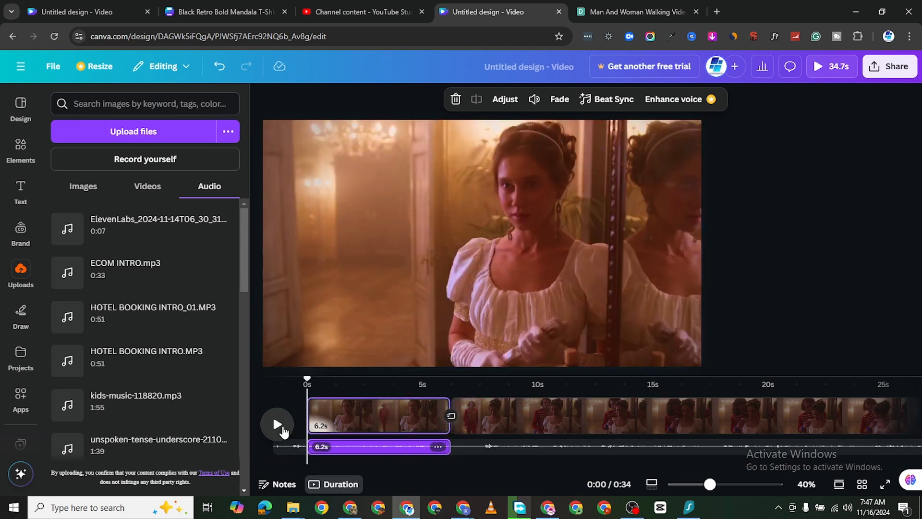
pyautogui.click(282, 430)
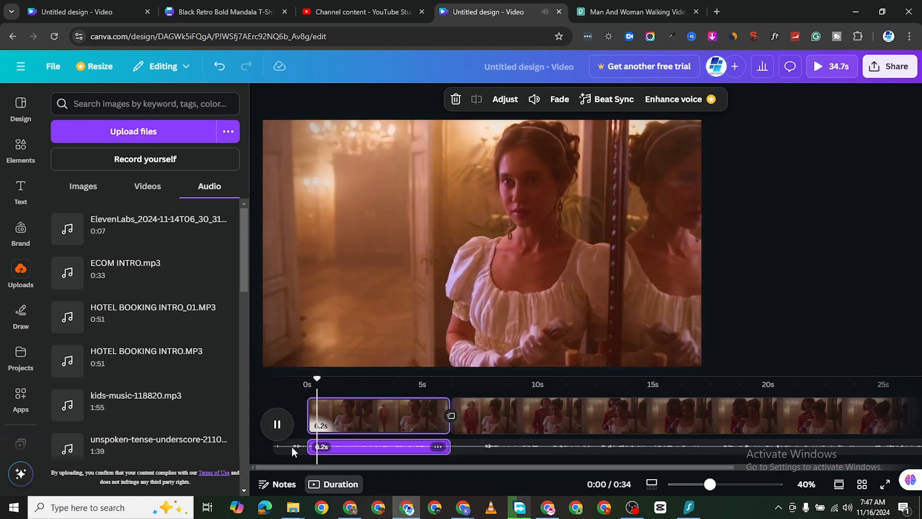
# Stop playback, undo the audio trim and the track move, and move the audio track to the timeline's start again
pyautogui.click(275, 425)
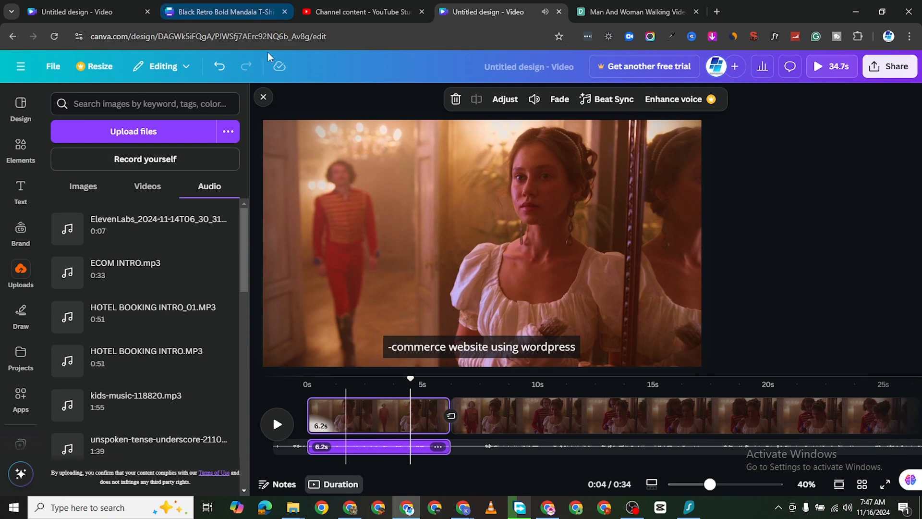
pyautogui.click(221, 67)
pyautogui.click(223, 68)
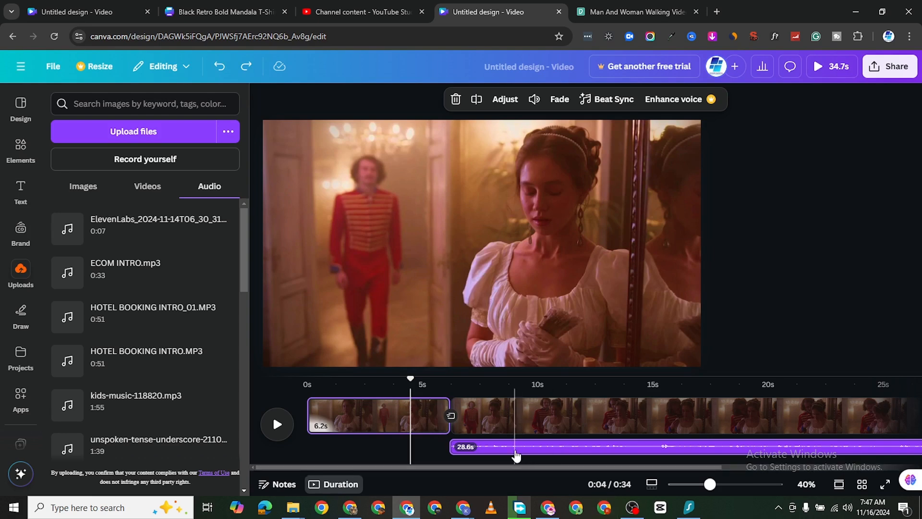
pyautogui.click(493, 448)
pyautogui.moveTo(473, 451); pyautogui.dragTo(299, 443)
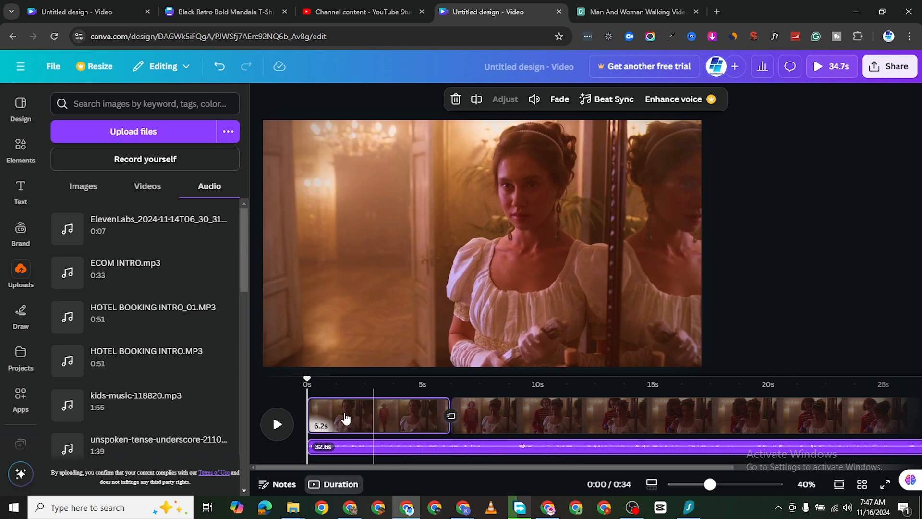
# Split the audio track at about 7.5 seconds, shortly after the page break, and delete the part after the split
pyautogui.moveTo(308, 380); pyautogui.dragTo(450, 414)
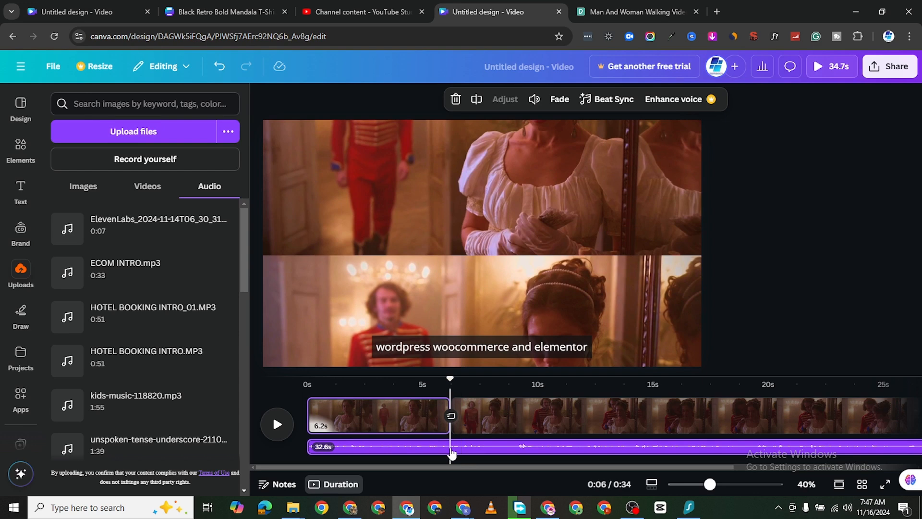
pyautogui.rightClick(451, 454)
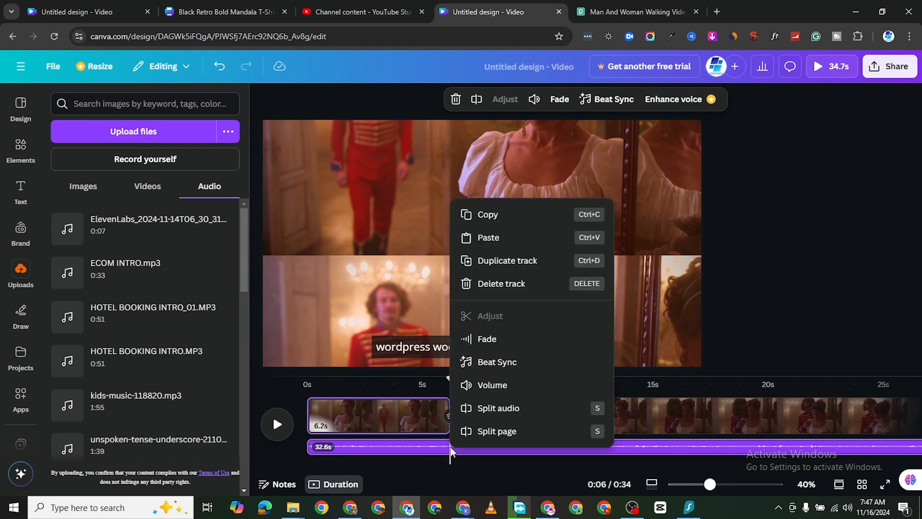
pyautogui.click(499, 407)
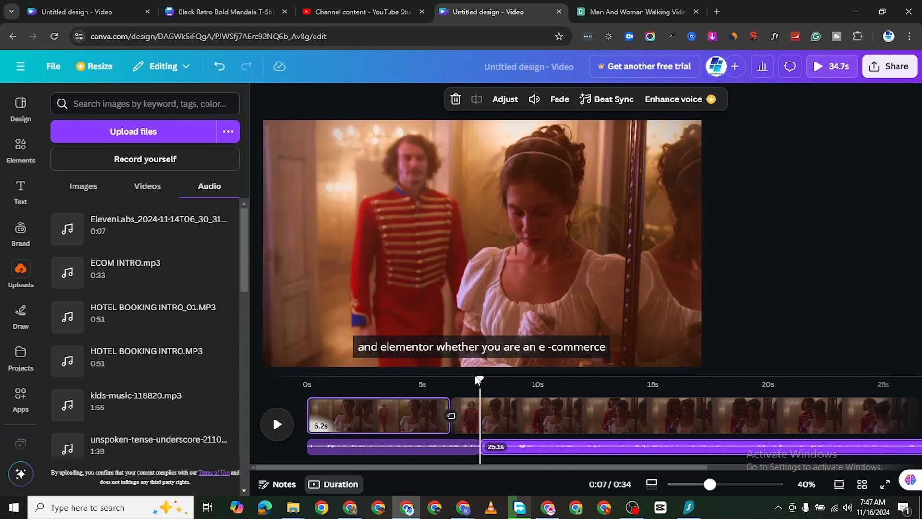
pyautogui.rightClick(522, 455)
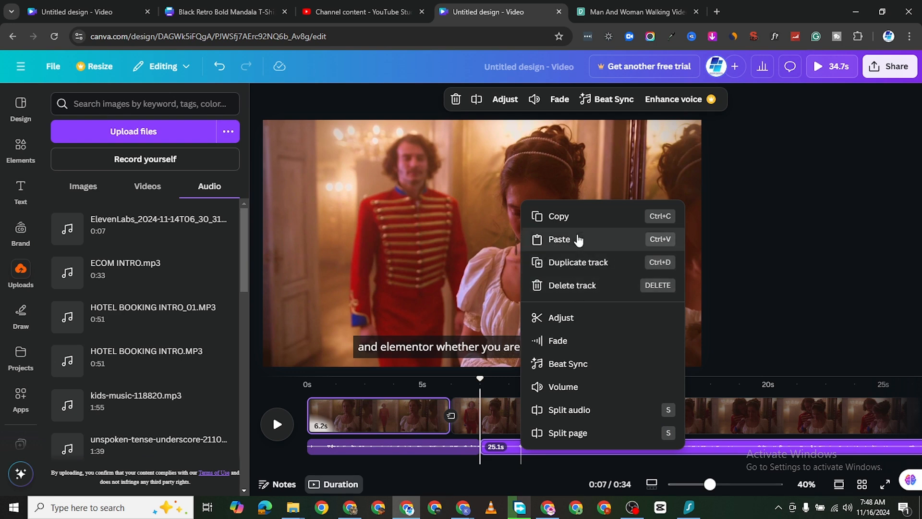
pyautogui.click(572, 285)
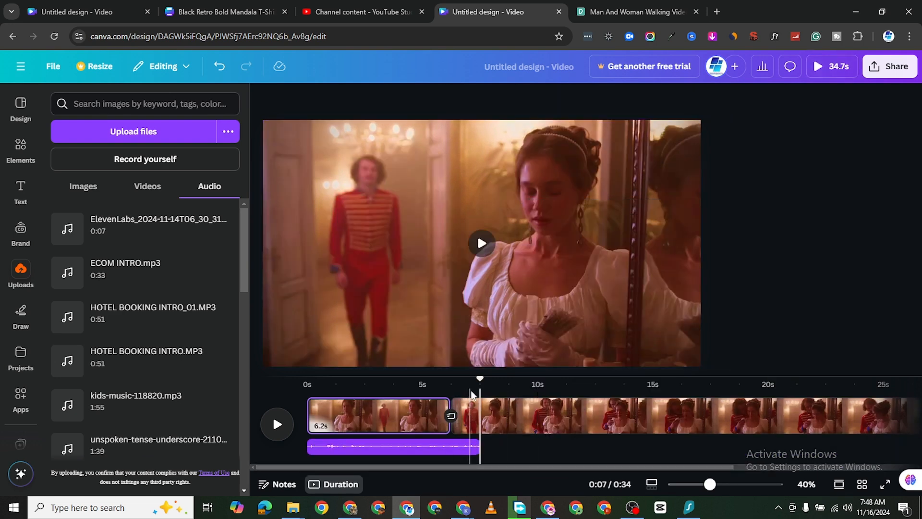
# Split the second page at about 9 seconds, and undo the page split
pyautogui.moveTo(480, 380); pyautogui.dragTo(449, 382)
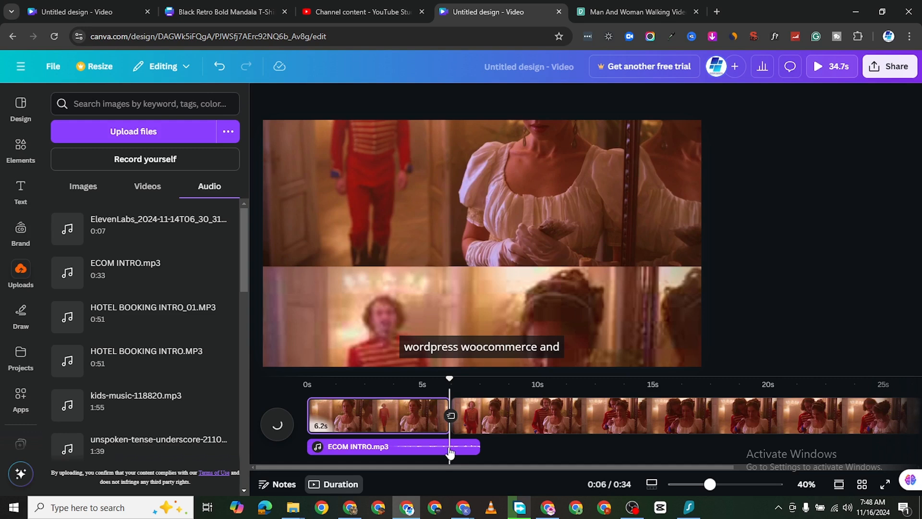
pyautogui.rightClick(450, 455)
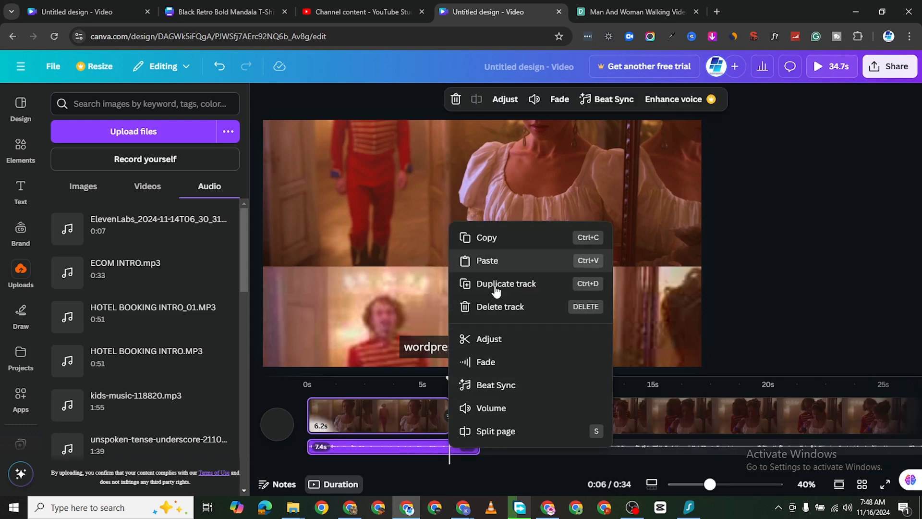
pyautogui.click(496, 431)
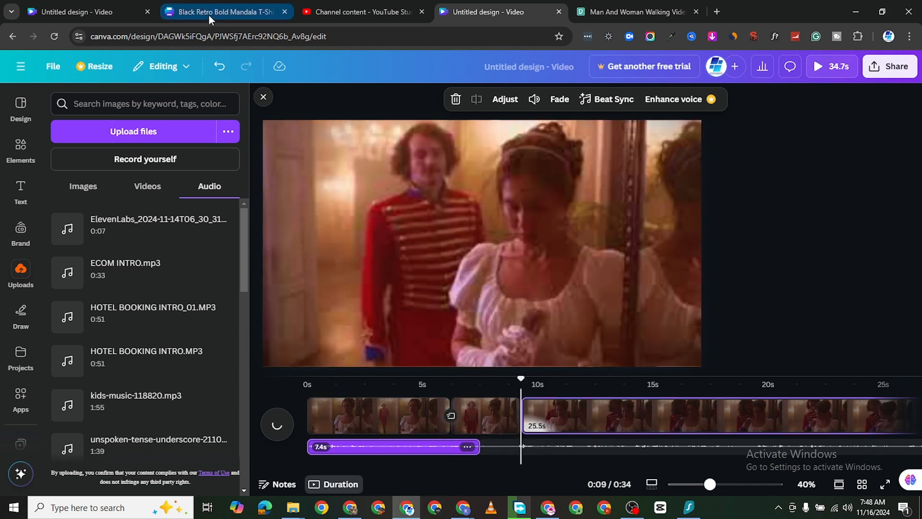
pyautogui.click(219, 68)
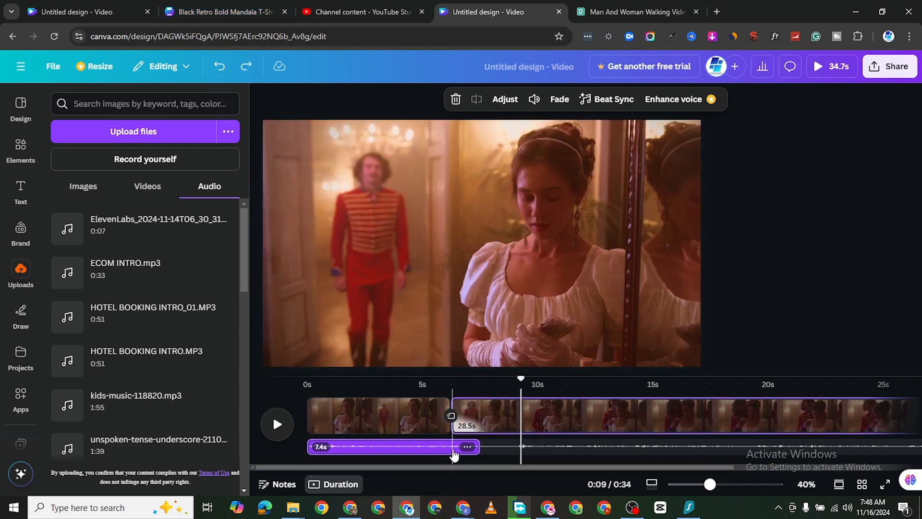
# Split the audio track where the two pages meet at about 6 seconds, and delete the short leftover piece
pyautogui.click(453, 455)
pyautogui.rightClick(452, 449)
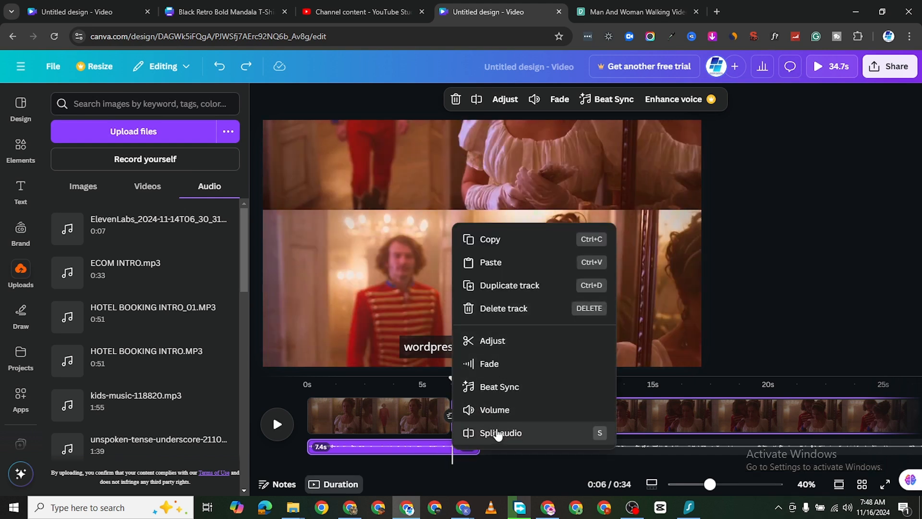
pyautogui.press('s')
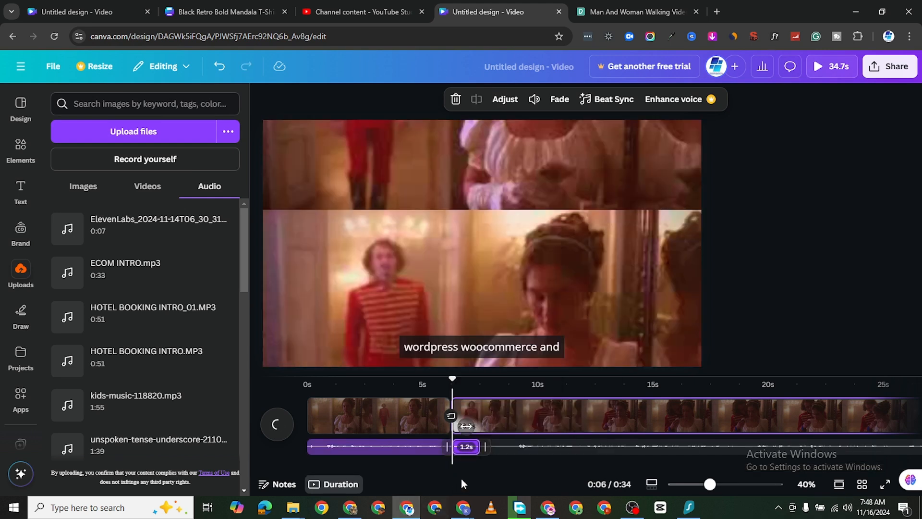
pyautogui.rightClick(460, 447)
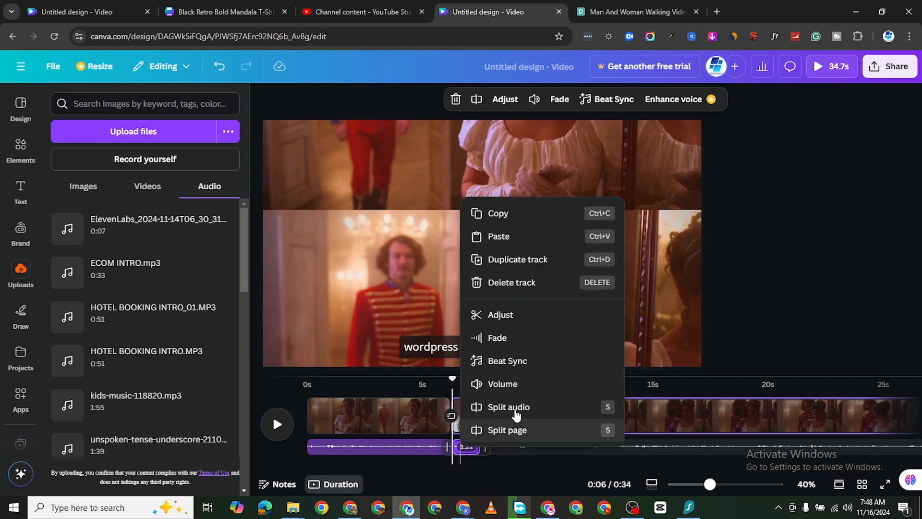
pyautogui.click(521, 285)
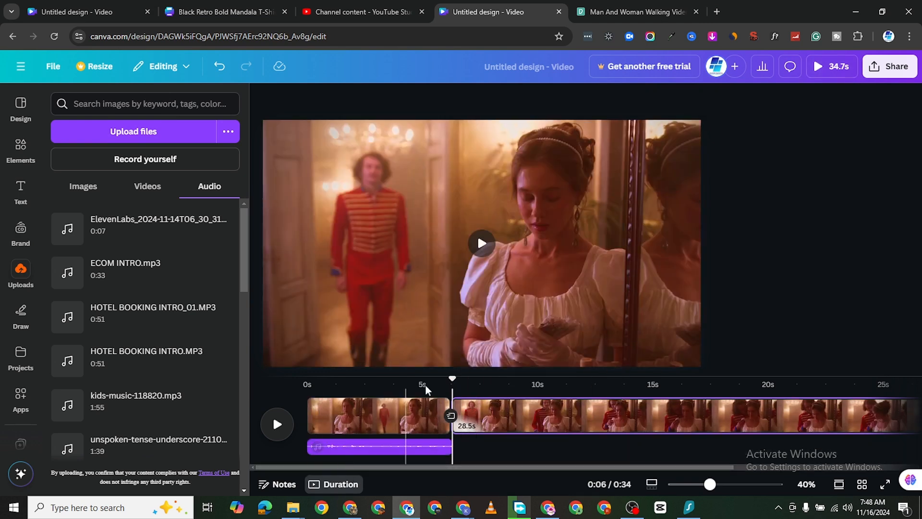
# Play the first page with its shortened audio from the start, and place the playhead where the two pages meet
pyautogui.moveTo(449, 376); pyautogui.dragTo(307, 378)
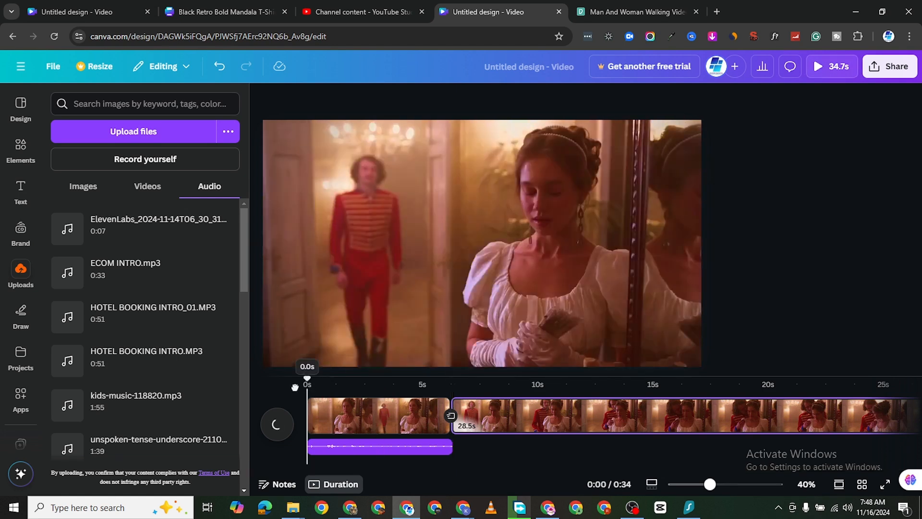
pyautogui.click(279, 432)
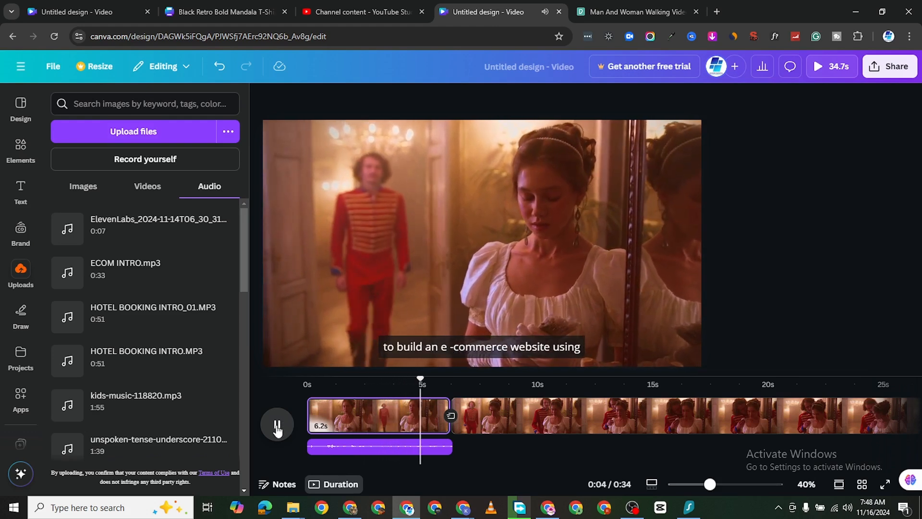
pyautogui.click(277, 425)
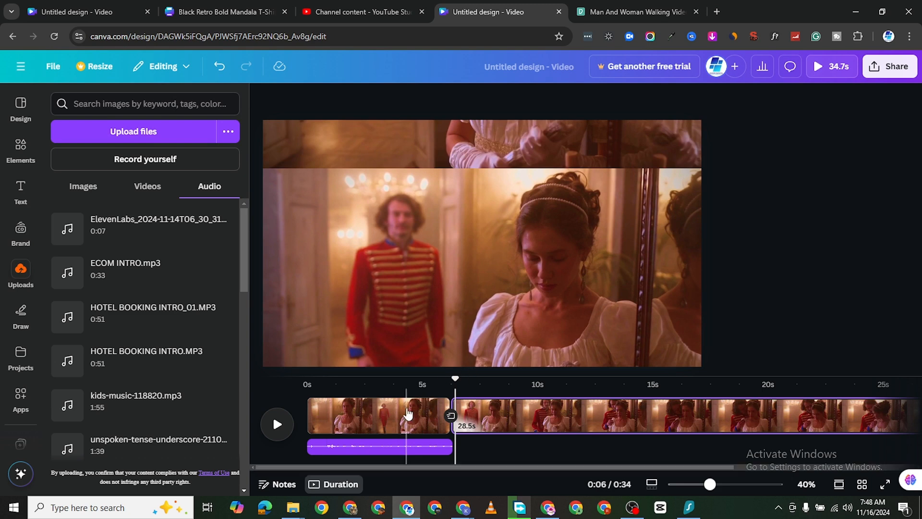
pyautogui.moveTo(456, 379); pyautogui.dragTo(235, 378)
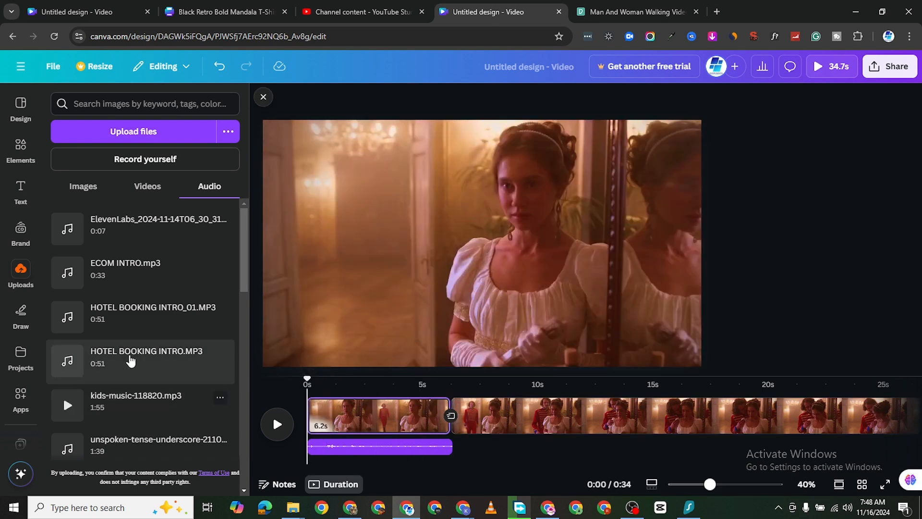
pyautogui.scroll(-3, 124, 336)
pyautogui.scroll(3, 118, 288)
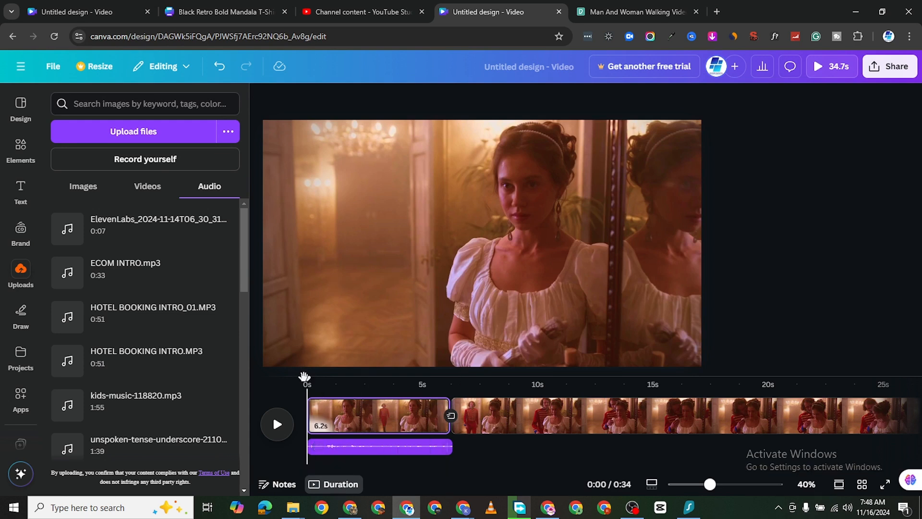
pyautogui.moveTo(304, 378); pyautogui.dragTo(449, 378)
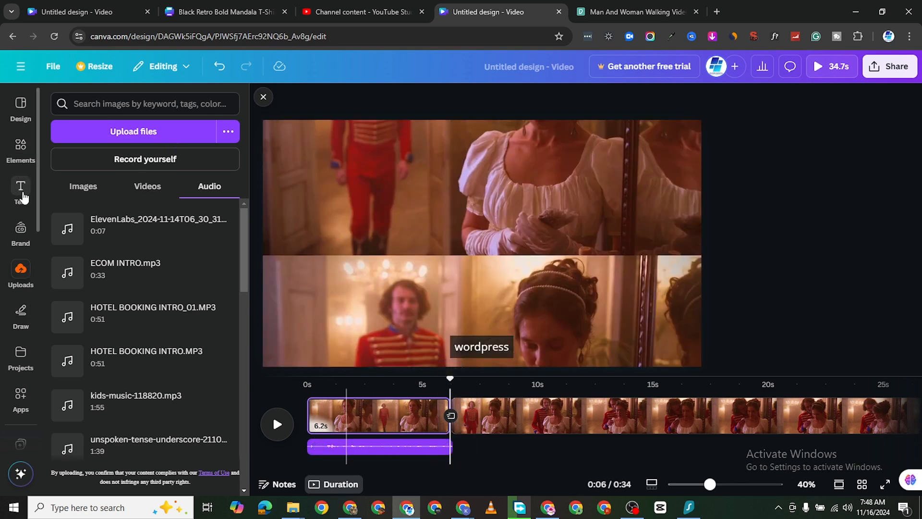
# Browse the elements library and its category suggestions, and look through the Music results
pyautogui.click(21, 147)
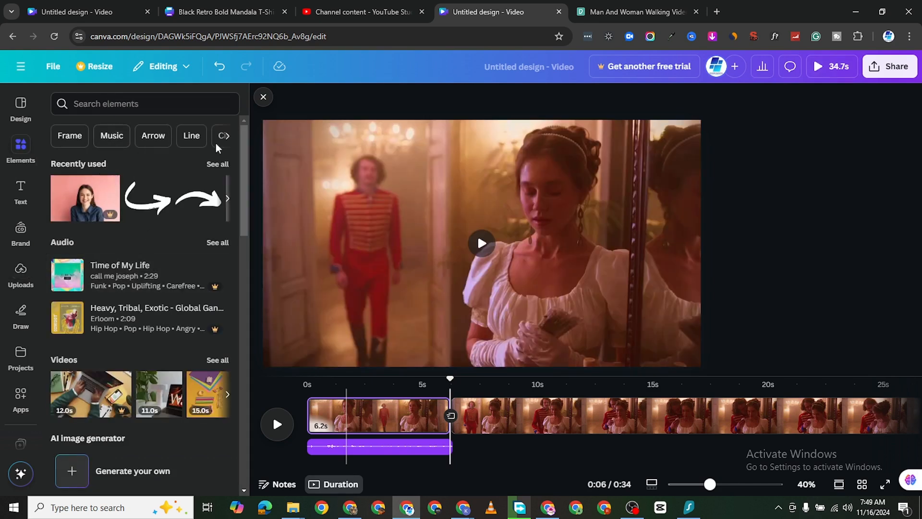
pyautogui.scroll(-5, 57, 254)
pyautogui.scroll(5, 99, 365)
pyautogui.click(226, 139)
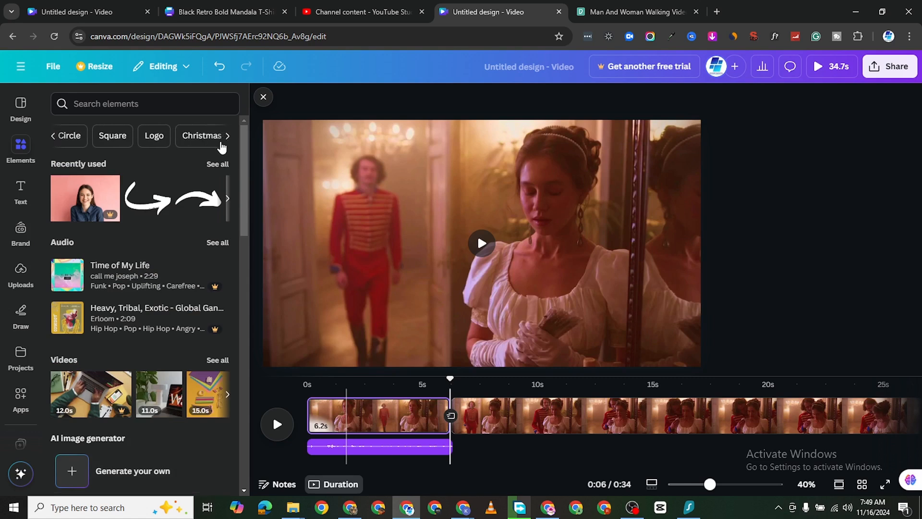
pyautogui.click(57, 143)
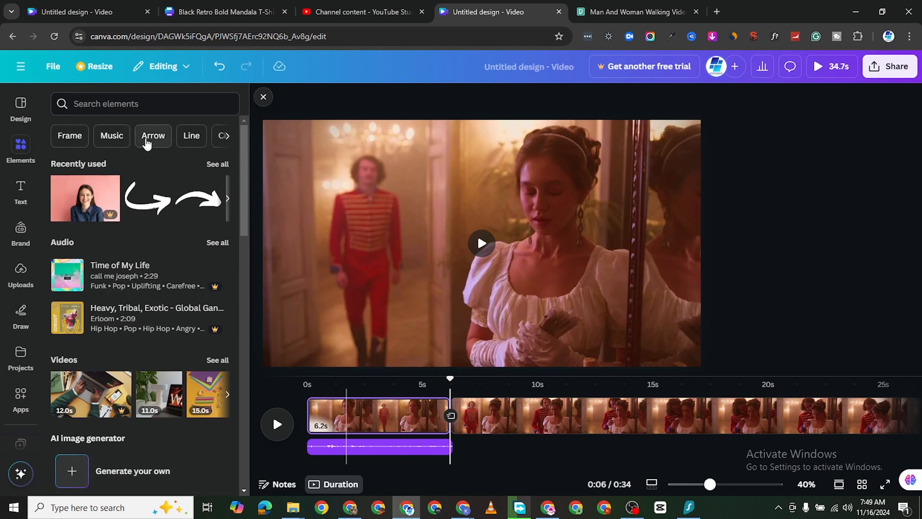
pyautogui.click(111, 136)
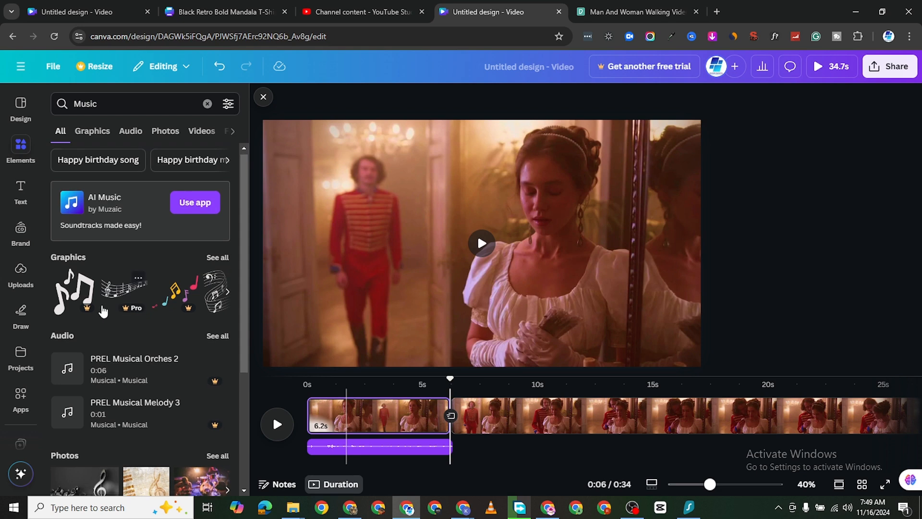
pyautogui.scroll(-4, 147, 356)
pyautogui.scroll(4, 145, 354)
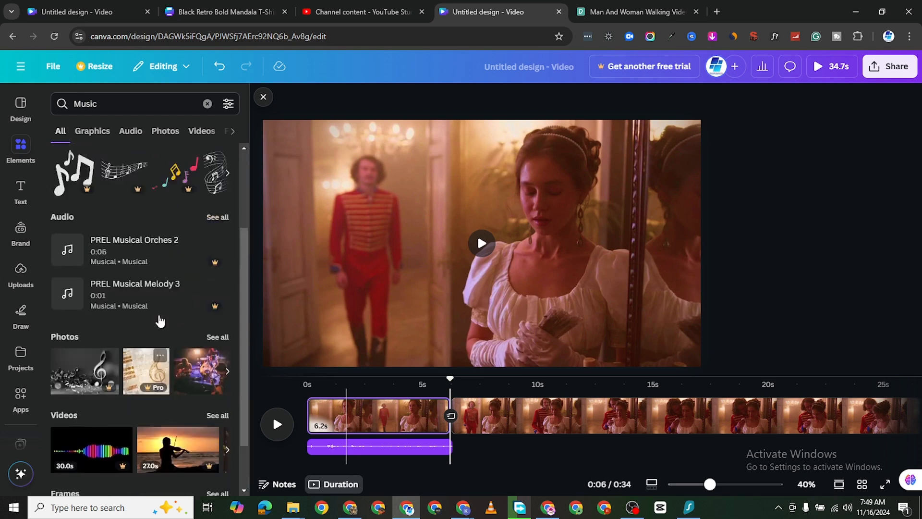
# Browse the Music results limited to audio, return the playhead to the start, and listen to a preview of Holy Holy Holy
pyautogui.click(129, 139)
pyautogui.scroll(-3, 163, 331)
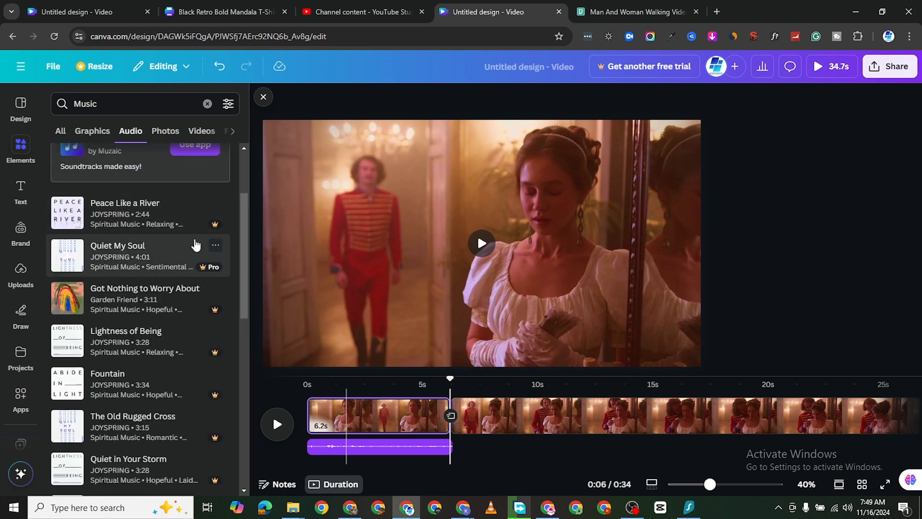
pyautogui.scroll(-10, 196, 245)
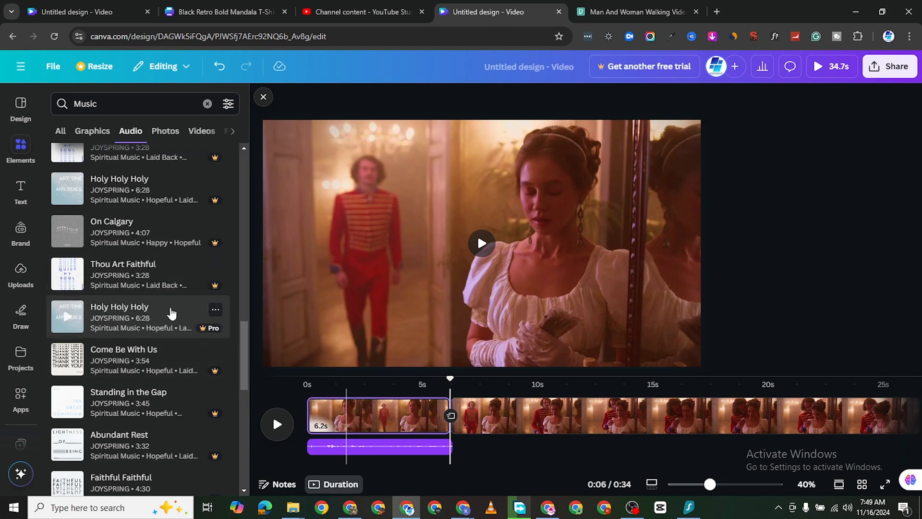
pyautogui.scroll(-1, 355, 420)
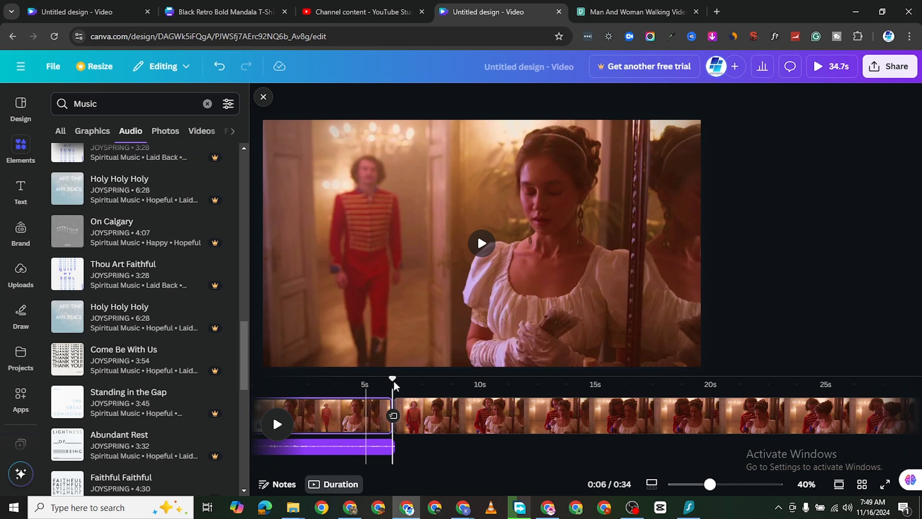
pyautogui.moveTo(393, 379); pyautogui.dragTo(248, 394)
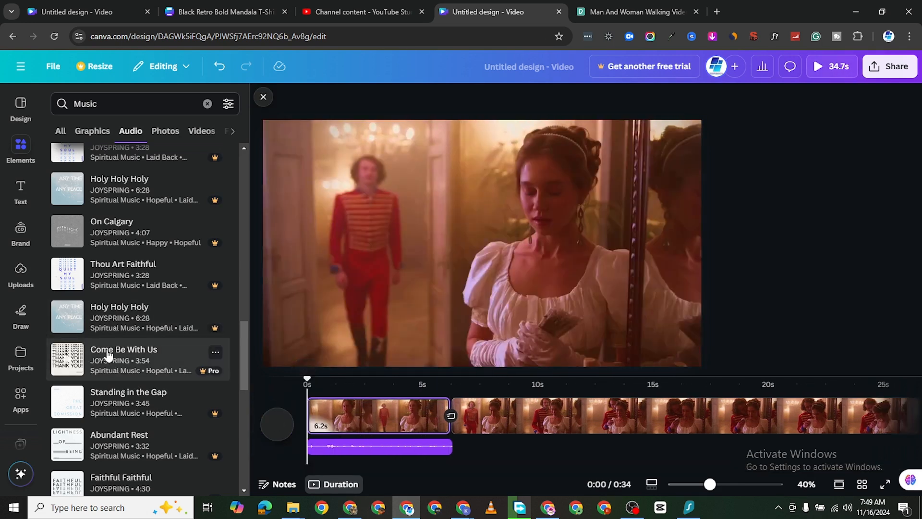
pyautogui.click(67, 316)
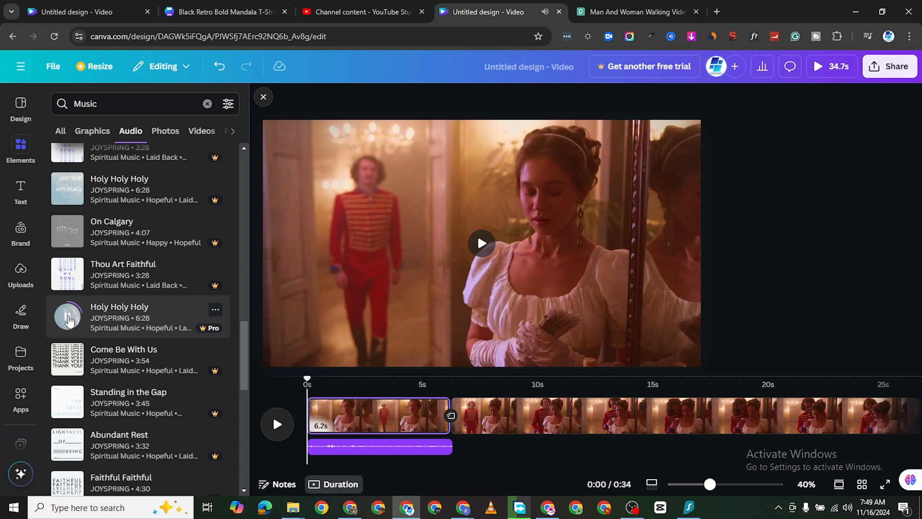
pyautogui.click(70, 321)
# Search the audio elements for "bell sound"
pyautogui.scroll(3, 115, 160)
pyautogui.doubleClick(112, 109)
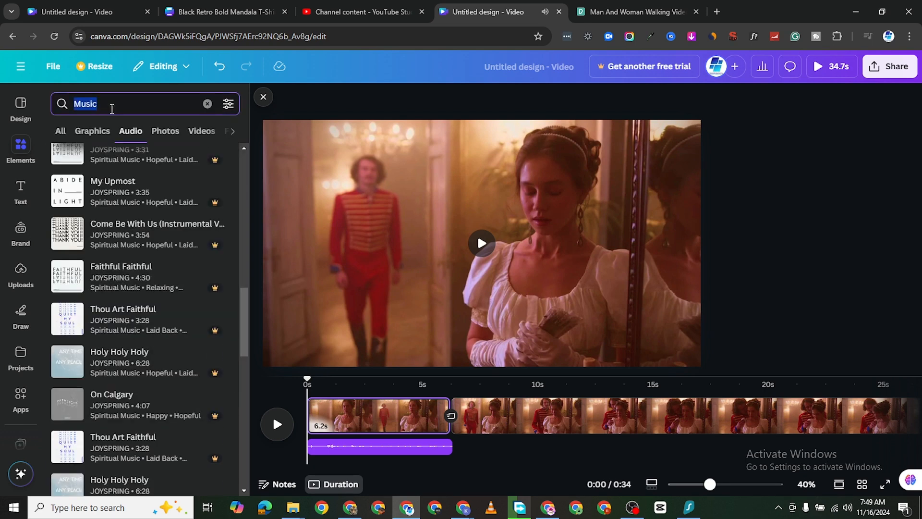
pyautogui.write('bell s')
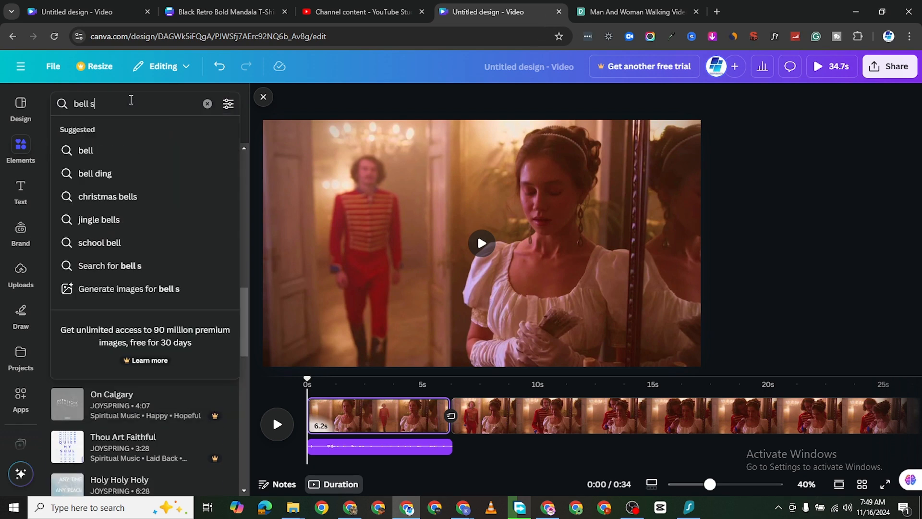
pyautogui.write('ound')
pyautogui.press('Return')
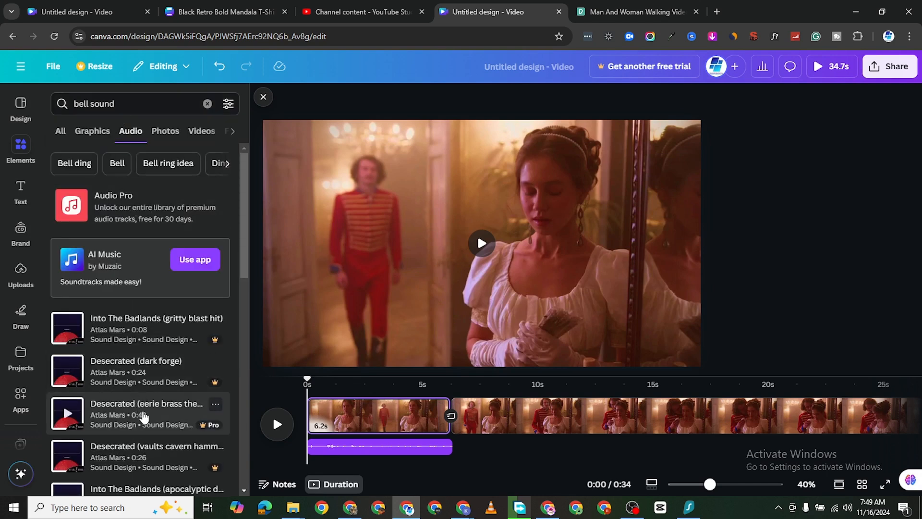
# Look through the "bell sound" audio results for a suitable bell effect
pyautogui.scroll(-1, 157, 451)
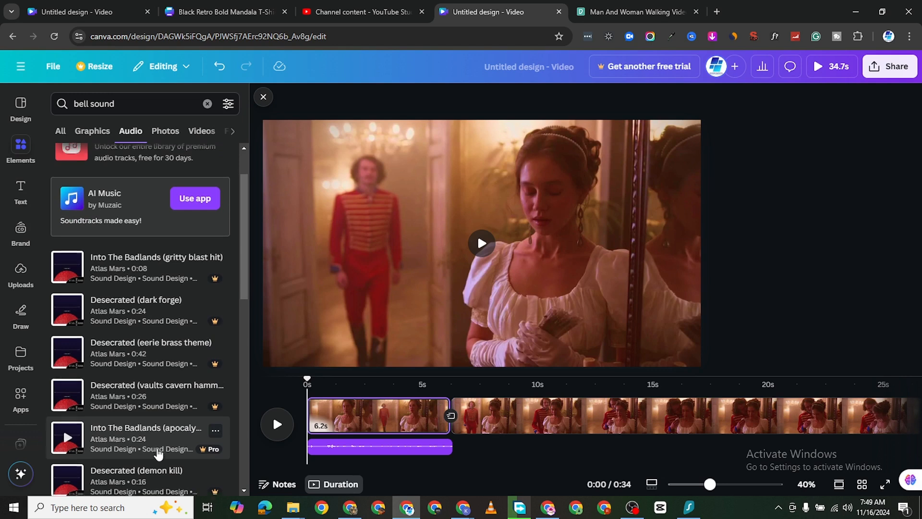
pyautogui.scroll(-3, 157, 452)
pyautogui.scroll(-2, 152, 444)
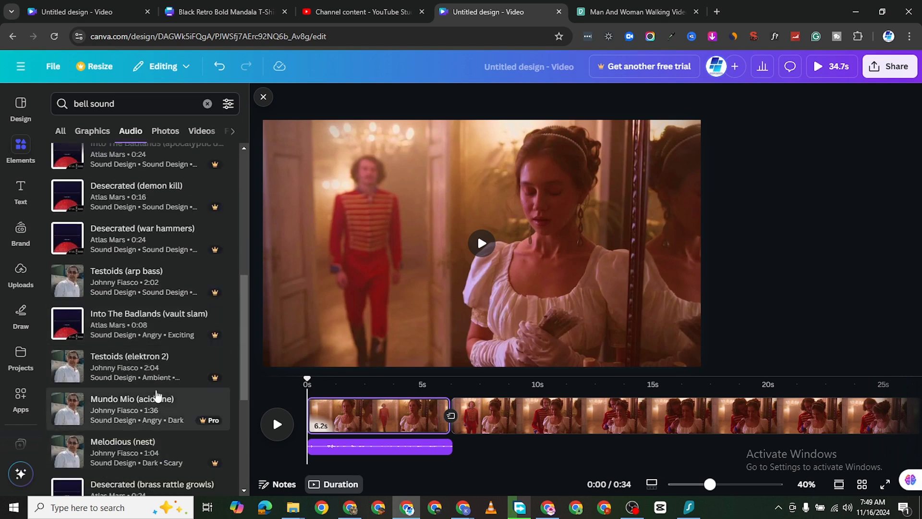
pyautogui.scroll(-3, 150, 423)
pyautogui.scroll(-2, 149, 412)
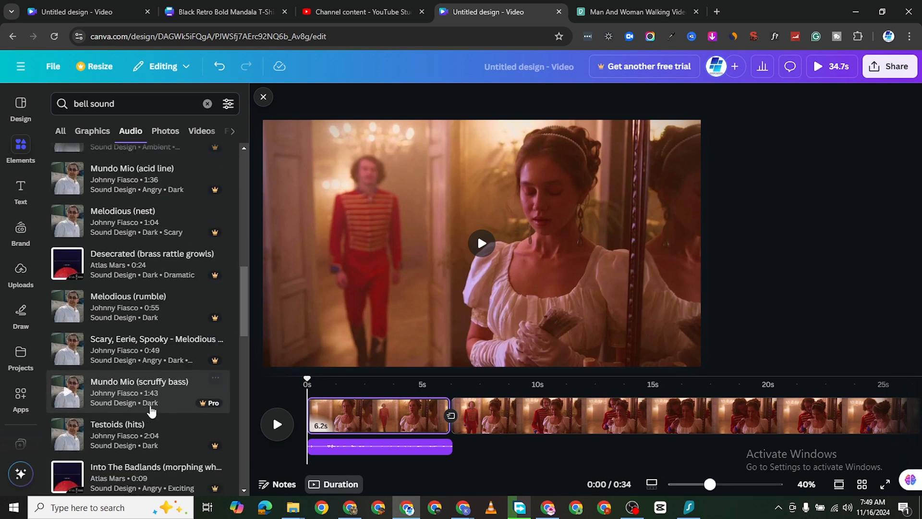
pyautogui.scroll(-1, 116, 380)
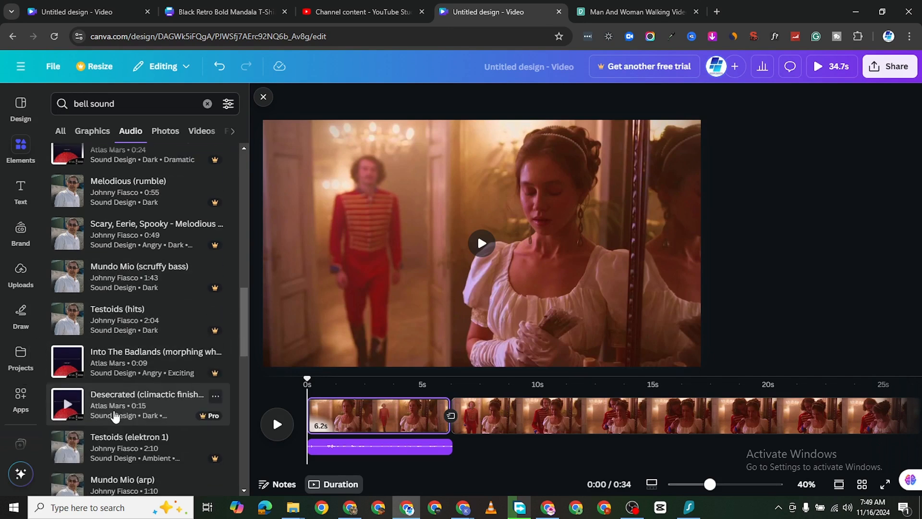
pyautogui.scroll(-1, 102, 420)
pyautogui.scroll(-2, 153, 416)
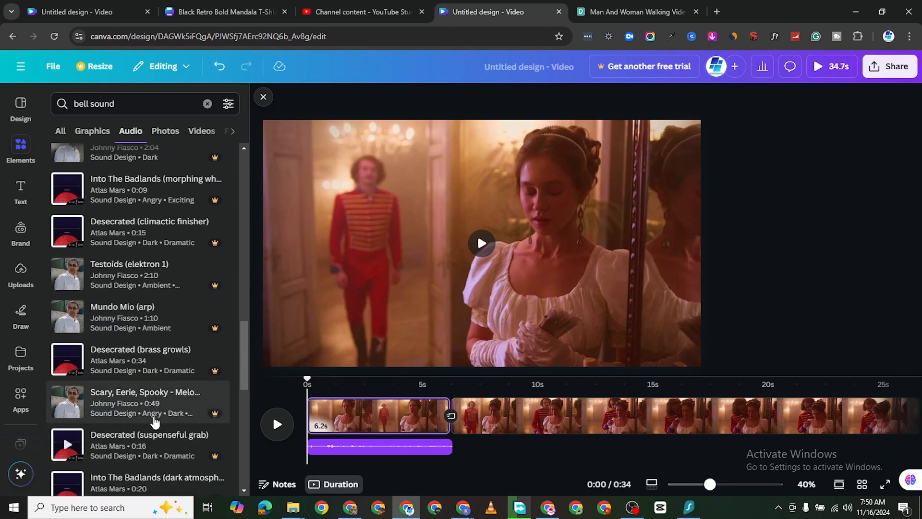
pyautogui.scroll(-5, 163, 391)
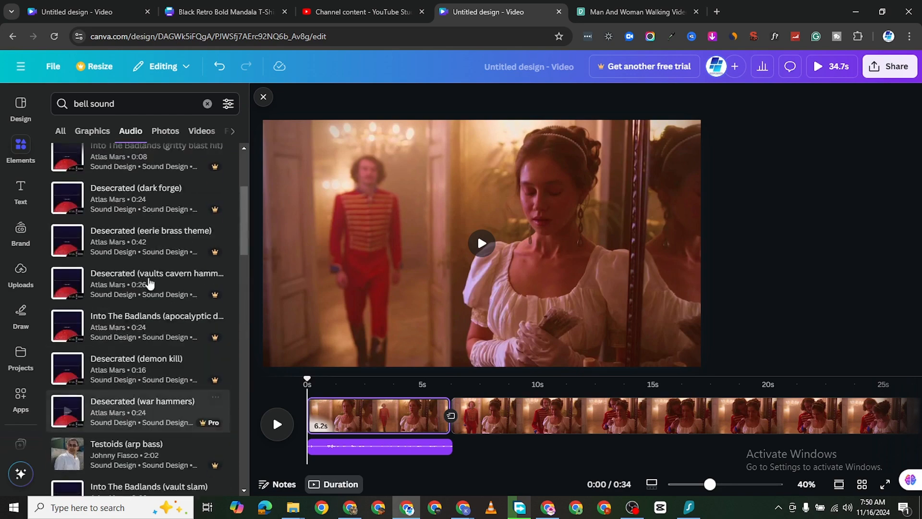
# Search the audio elements for "click sound" and look through the results
pyautogui.click(103, 103)
pyautogui.tripleClick(102, 103)
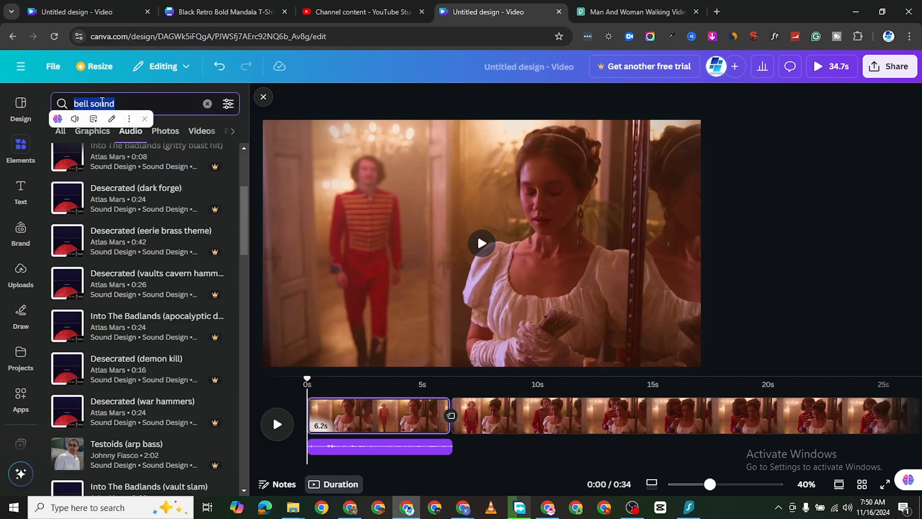
pyautogui.write('click')
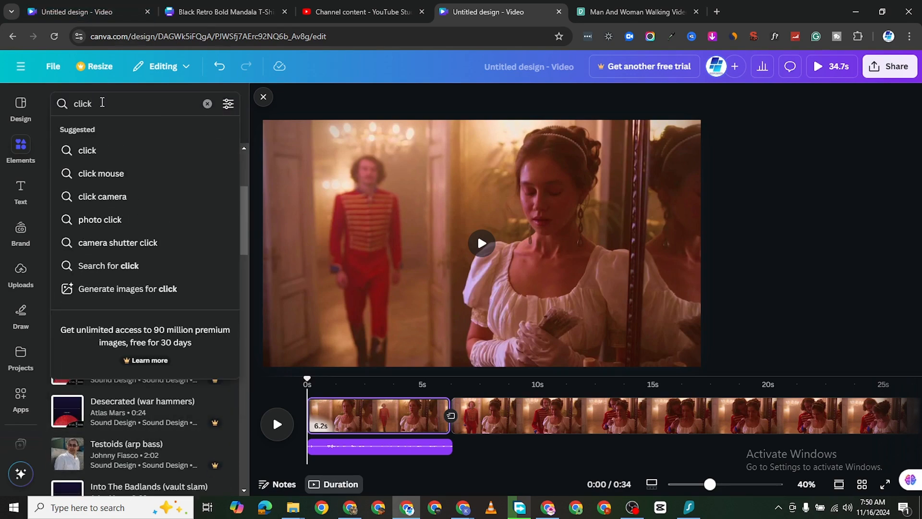
pyautogui.write(' sound')
pyautogui.press('Return')
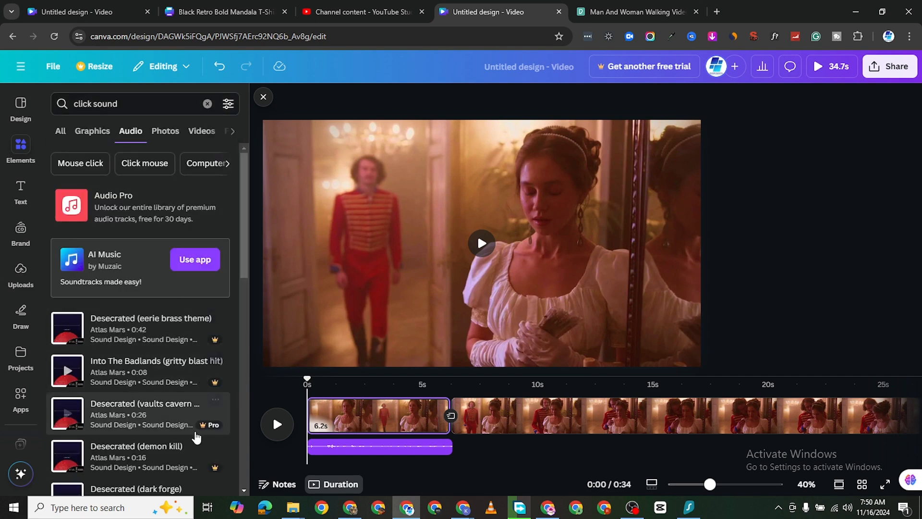
pyautogui.scroll(-1, 175, 460)
pyautogui.scroll(-10, 144, 426)
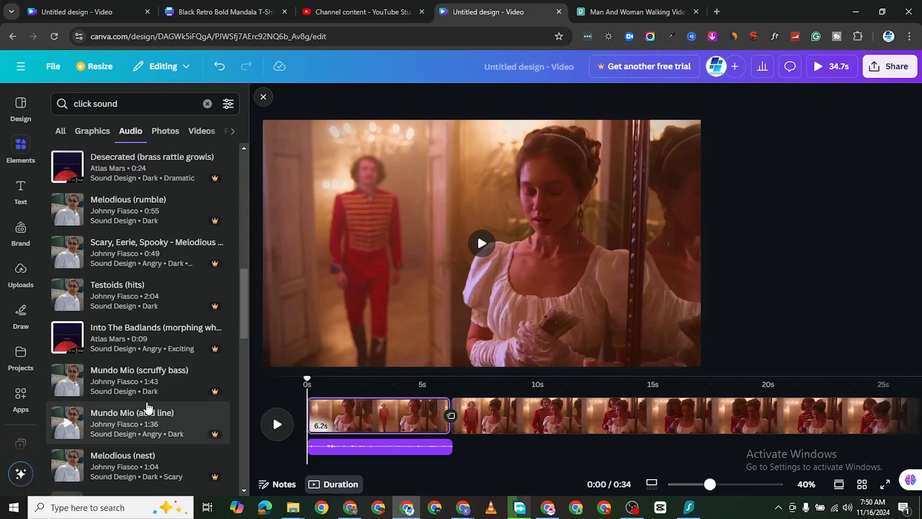
pyautogui.scroll(-4, 153, 340)
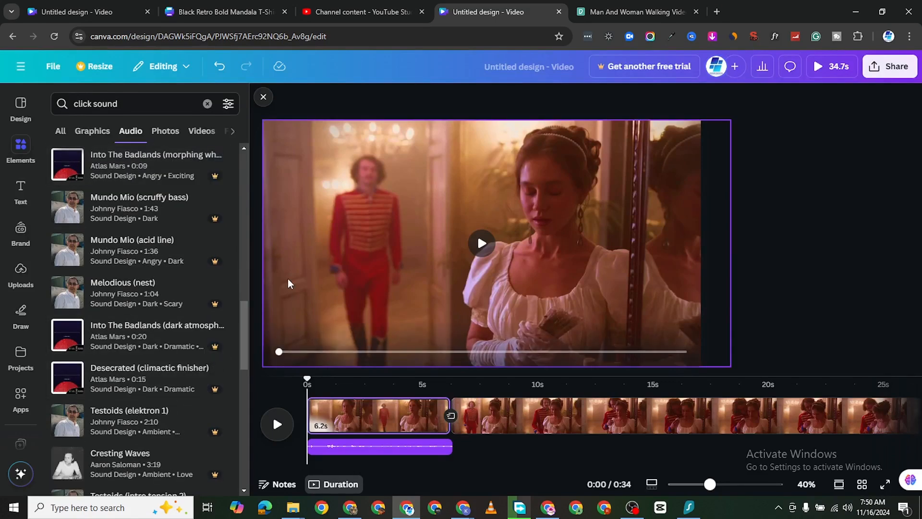
# Open Pixabay in a new browser tab and browse its Sound Effects section
pyautogui.click(717, 12)
pyautogui.write('pix')
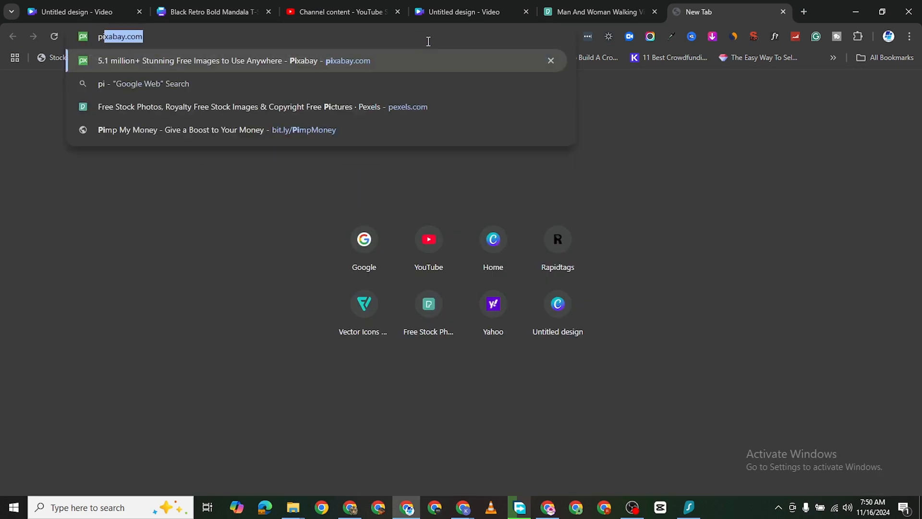
pyautogui.write('abay')
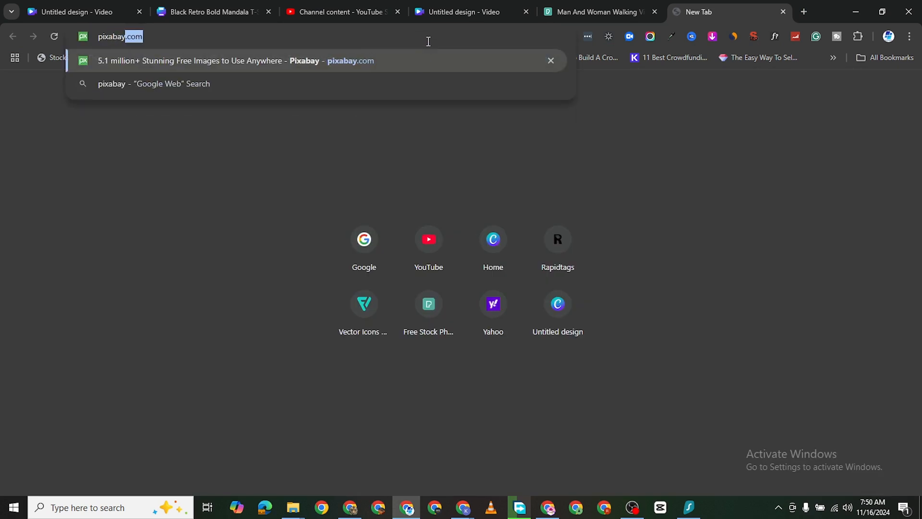
pyautogui.press('Return')
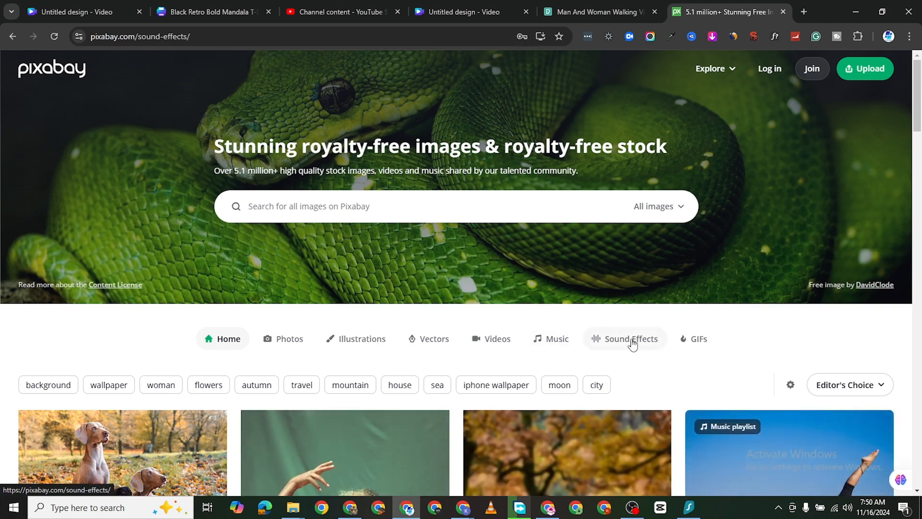
pyautogui.scroll(-3, 377, 351)
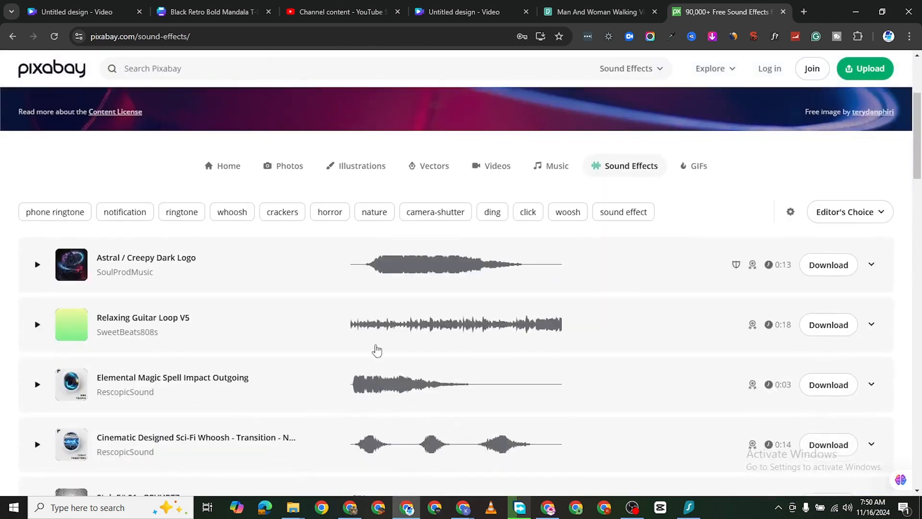
pyautogui.scroll(-2, 751, 288)
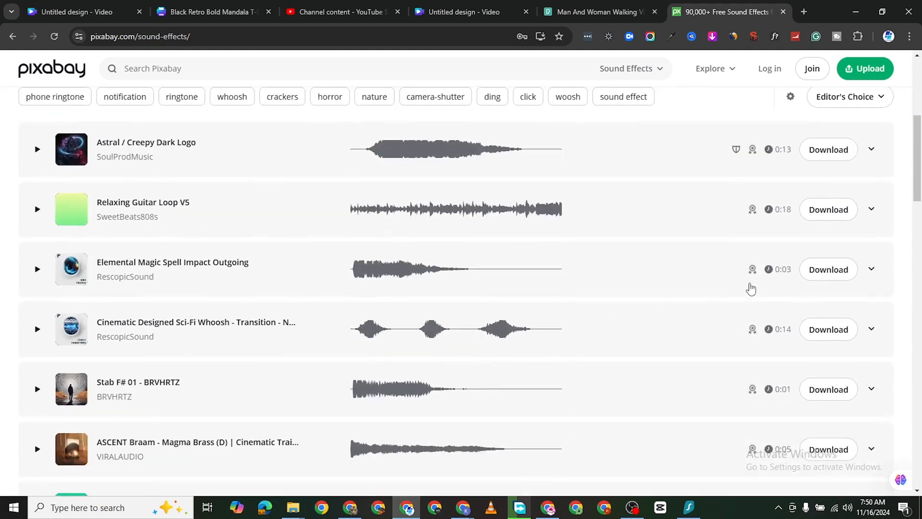
pyautogui.scroll(4, 190, 116)
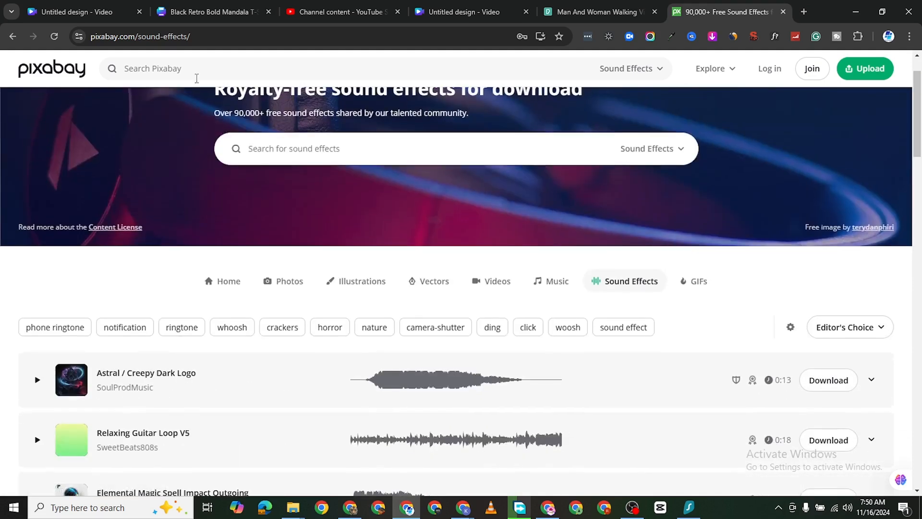
# Search Pixabay's sound effects for "bell" and look through the results
pyautogui.click(198, 72)
pyautogui.write('bell')
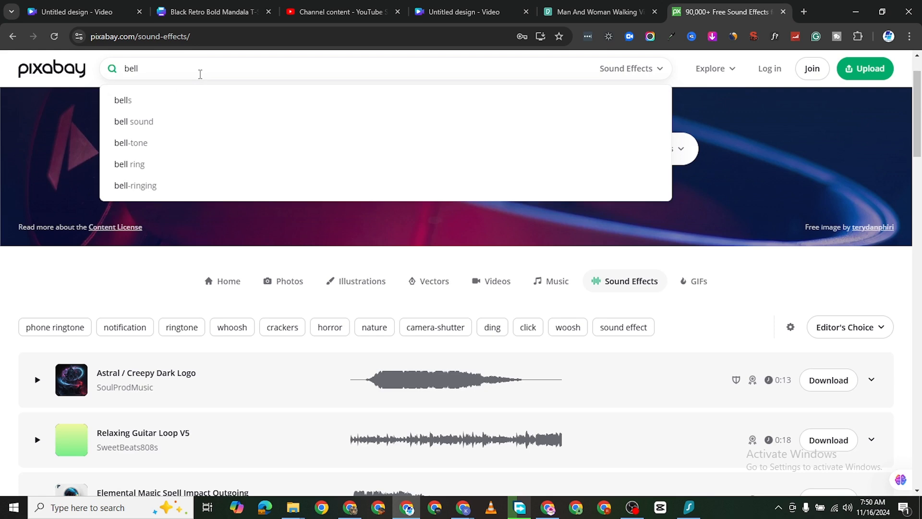
pyautogui.press('Return')
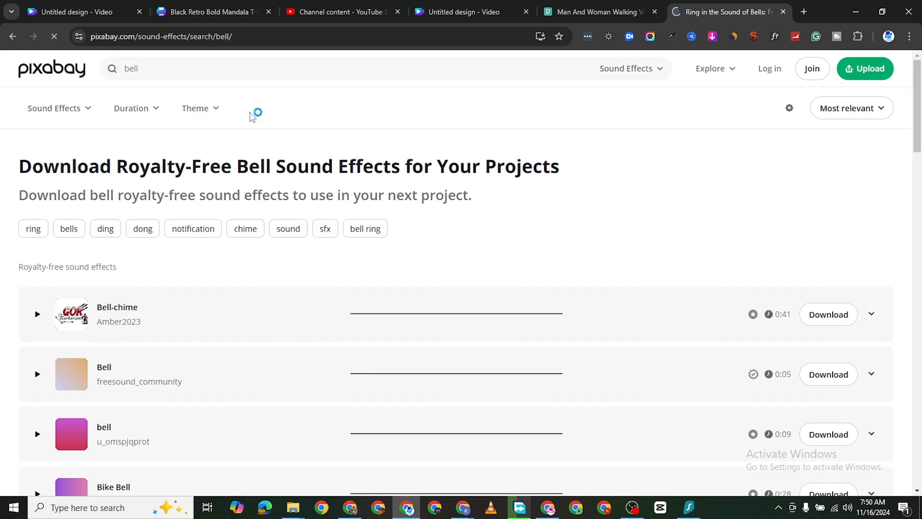
pyautogui.scroll(-2, 191, 323)
pyautogui.scroll(-7, 659, 320)
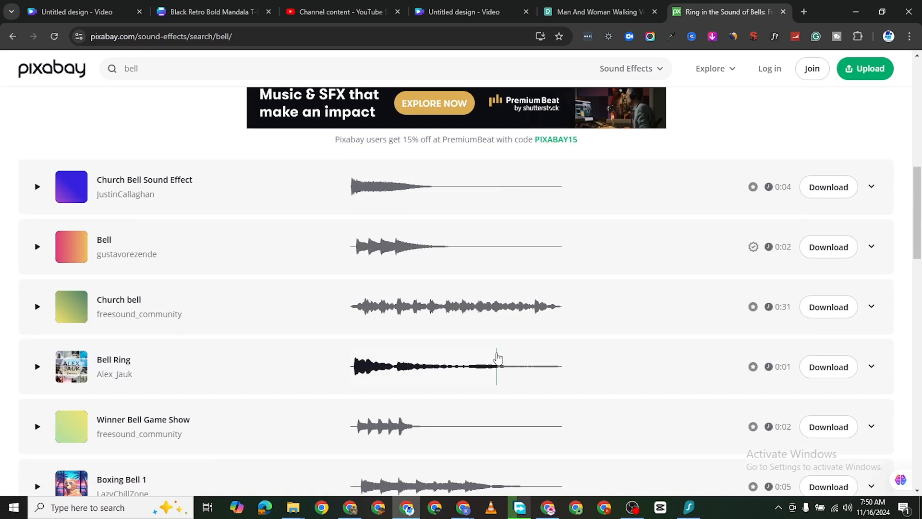
# Listen to the 0:02 Bell and the 0:01 Bell Ring effects, and download Bell Ring as an MP3
pyautogui.click(38, 249)
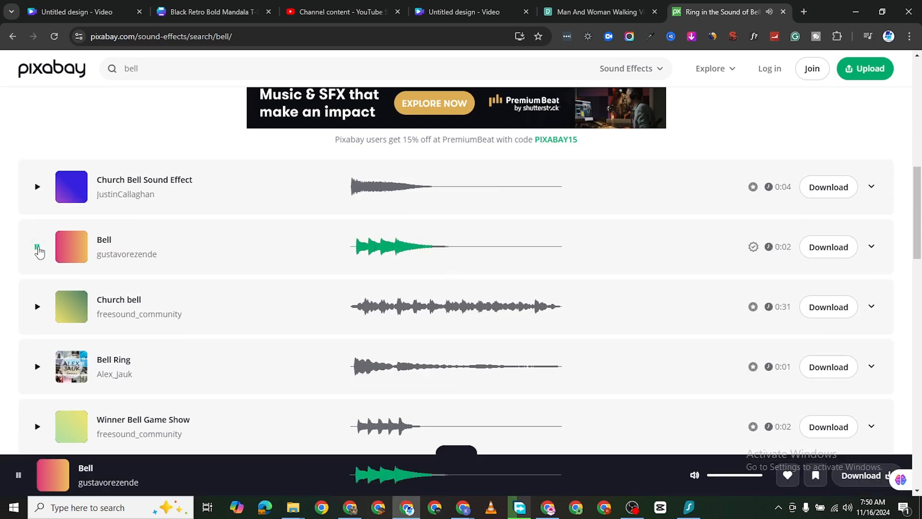
pyautogui.scroll(-2, 691, 303)
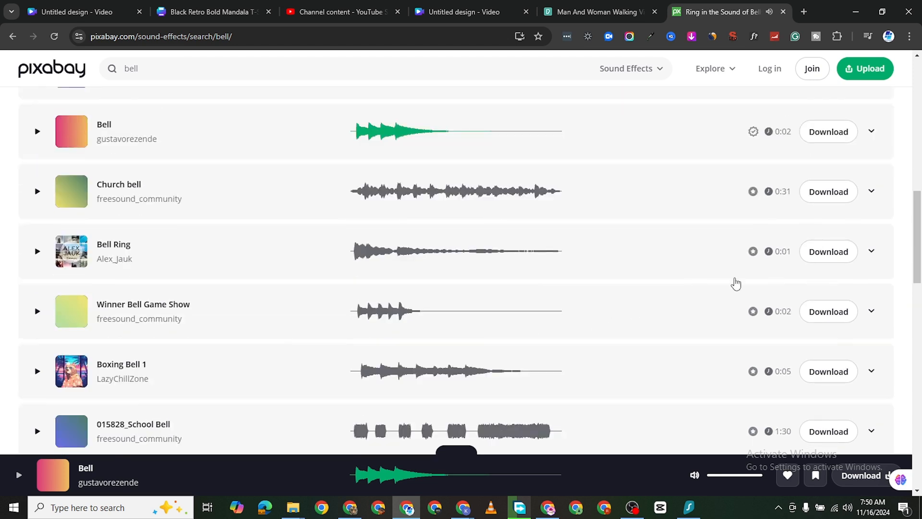
pyautogui.click(38, 252)
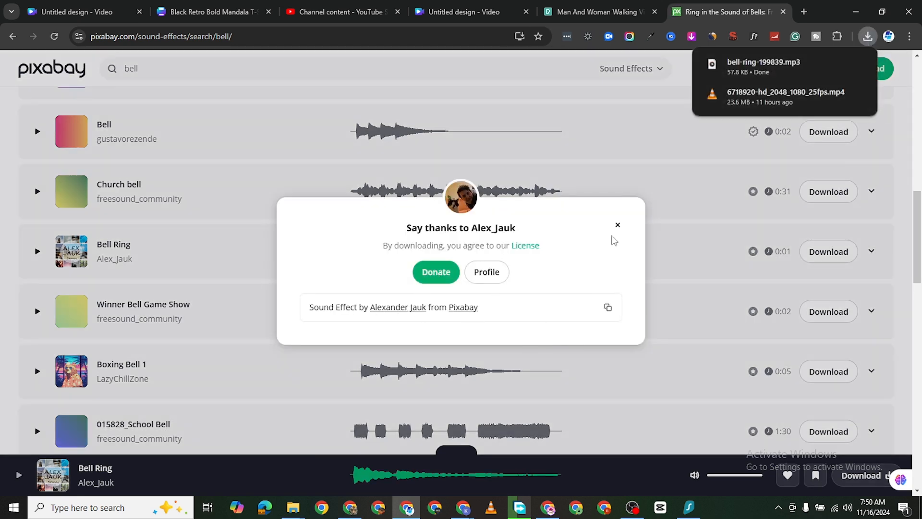
pyautogui.scroll(-7, 728, 359)
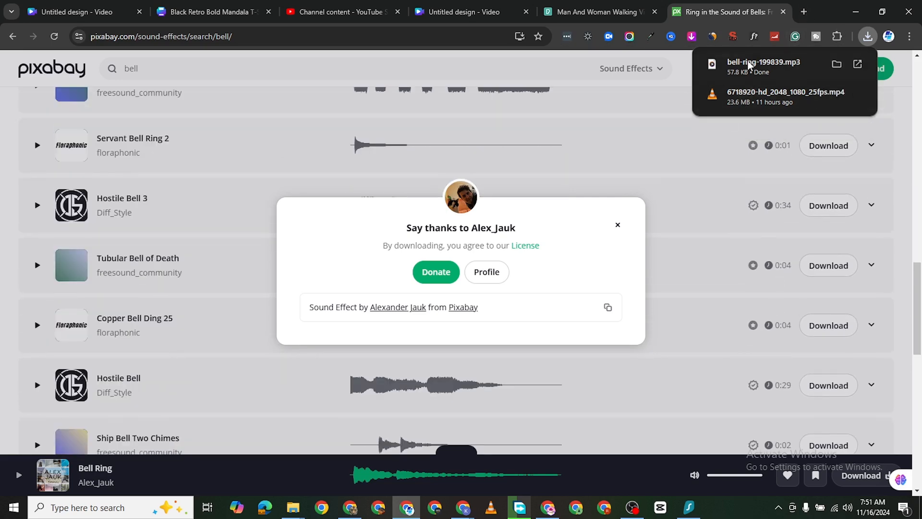
# Switch back to the Canva video design and play the opening of the first page with its audio
pyautogui.click(466, 12)
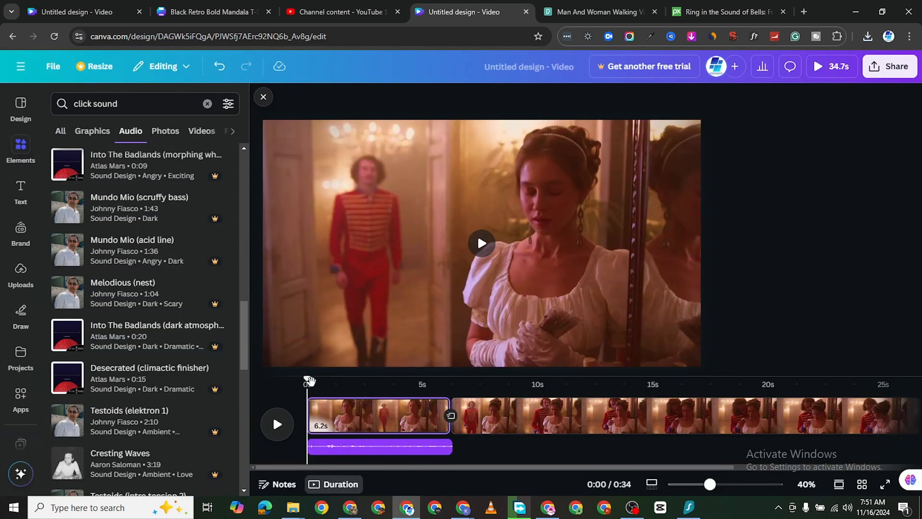
pyautogui.moveTo(309, 380)
pyautogui.mouseDown()
pyautogui.moveTo(324, 380)
pyautogui.moveTo(309, 381)
pyautogui.mouseUp()
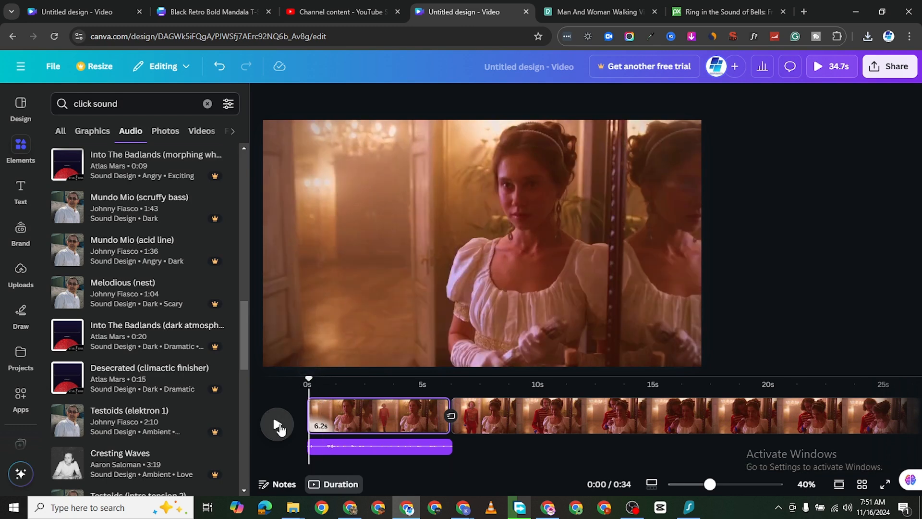
pyautogui.click(278, 425)
pyautogui.click(277, 425)
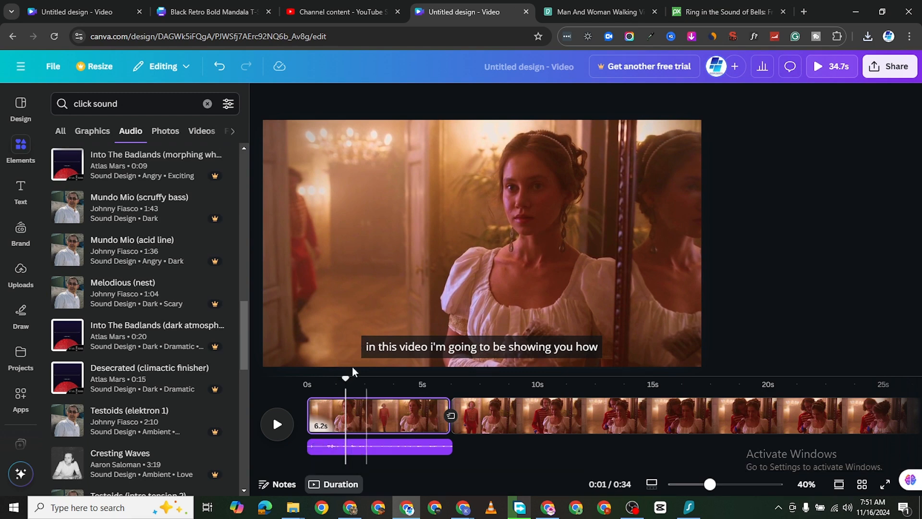
# Delete the audio track beneath the first page
pyautogui.click(369, 450)
pyautogui.rightClick(371, 448)
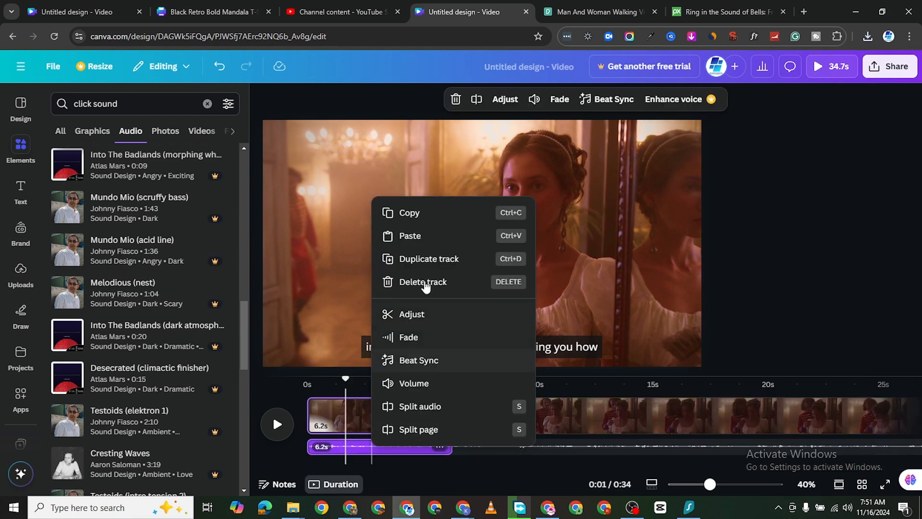
pyautogui.click(422, 282)
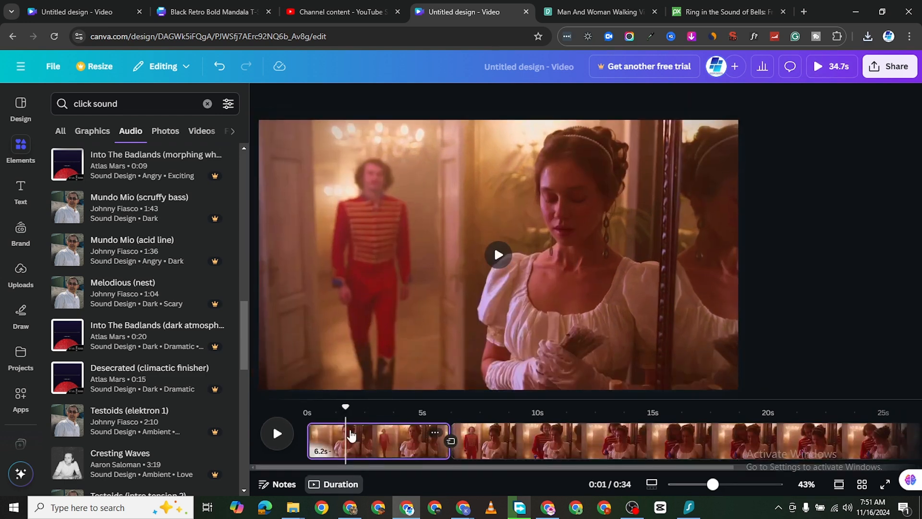
# Move the playhead slightly earlier in the first page, and upload bell-ring-199839.mp3 to the audio uploads
pyautogui.moveTo(347, 410); pyautogui.dragTo(338, 409)
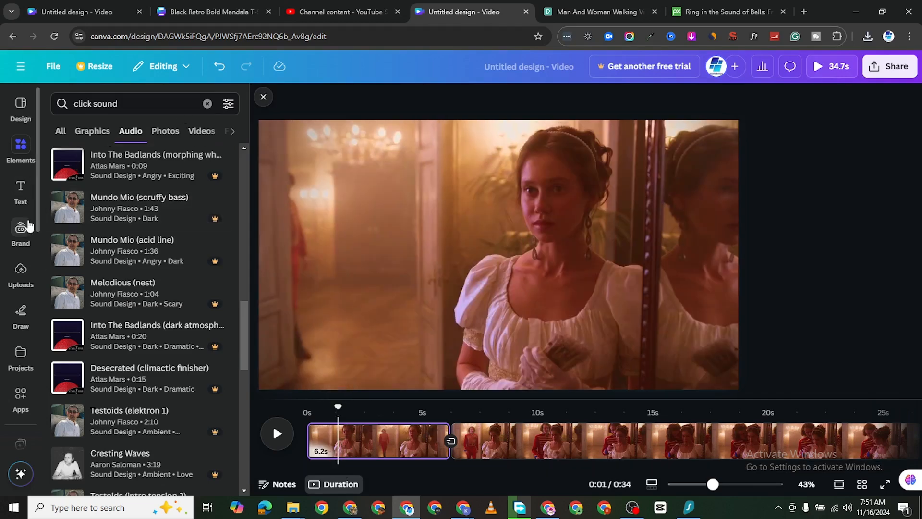
pyautogui.click(20, 269)
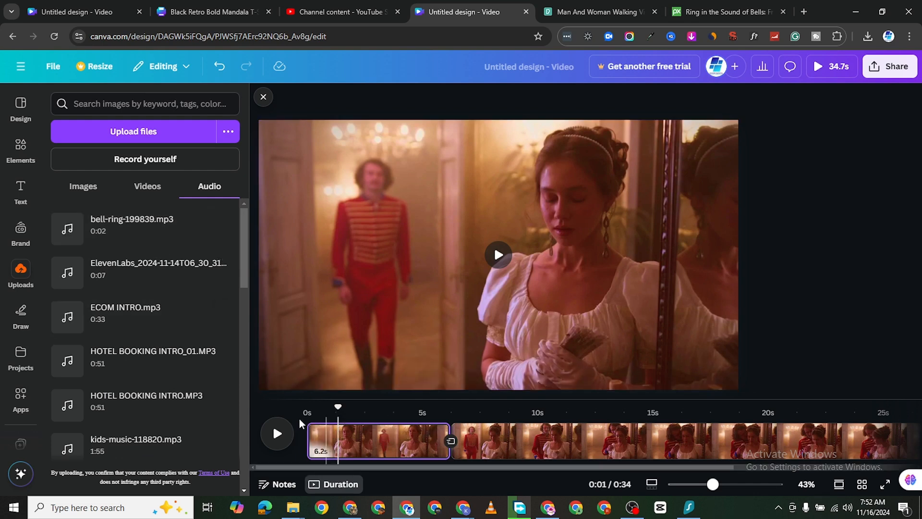
# Play the first page briefly, set the playhead at 0:01 where the man walks in, and add bell-ring-199839.mp3 there
pyautogui.click(277, 434)
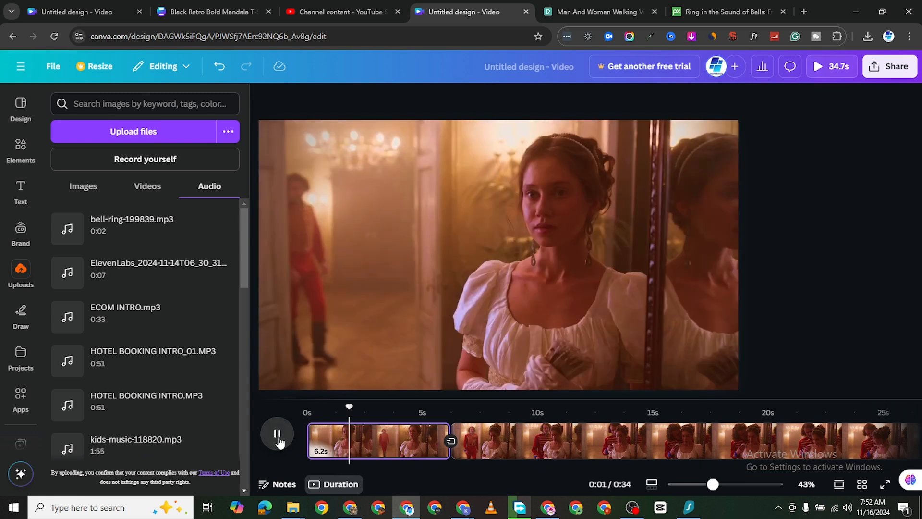
pyautogui.click(279, 440)
pyautogui.moveTo(354, 407); pyautogui.dragTo(341, 407)
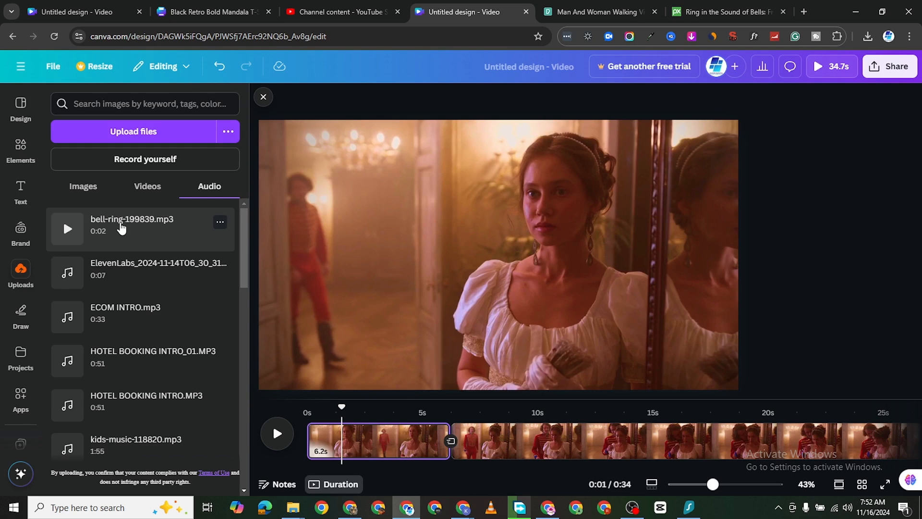
pyautogui.click(121, 228)
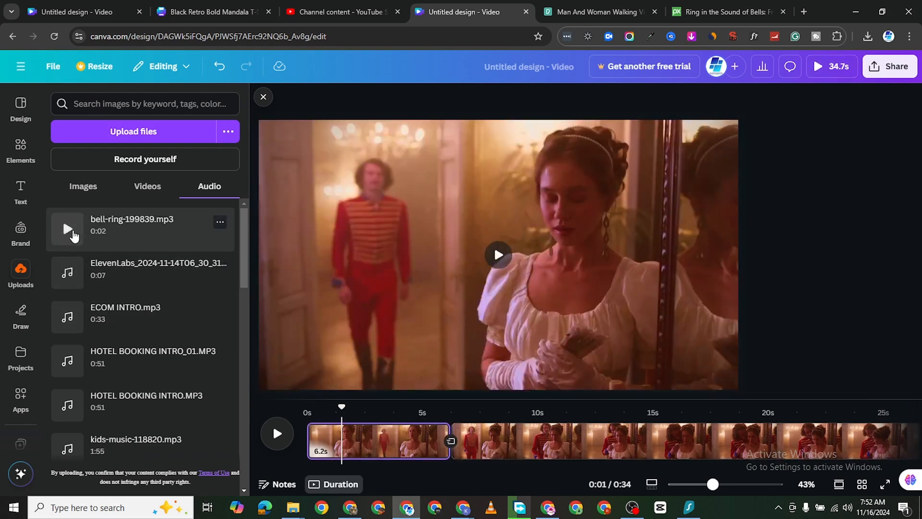
pyautogui.click(159, 229)
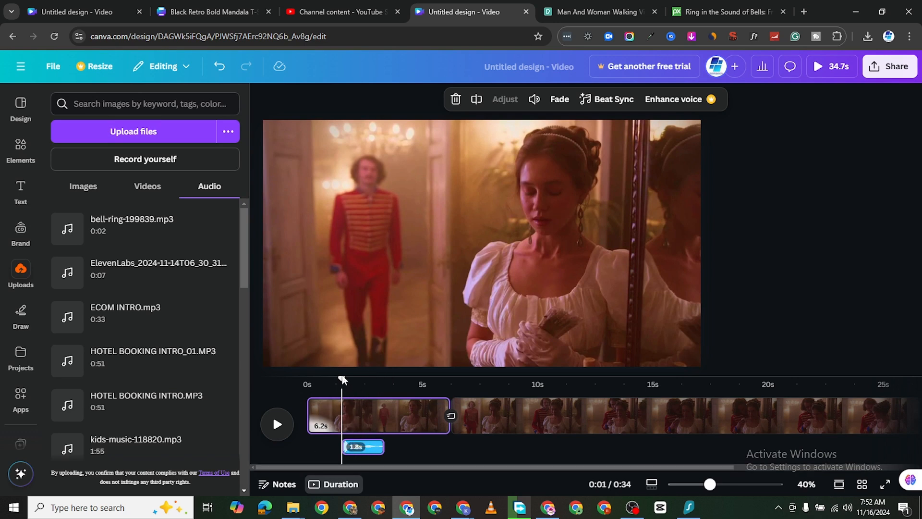
# Play the first page from the start through the end of the bell sound effect
pyautogui.moveTo(340, 377); pyautogui.dragTo(307, 378)
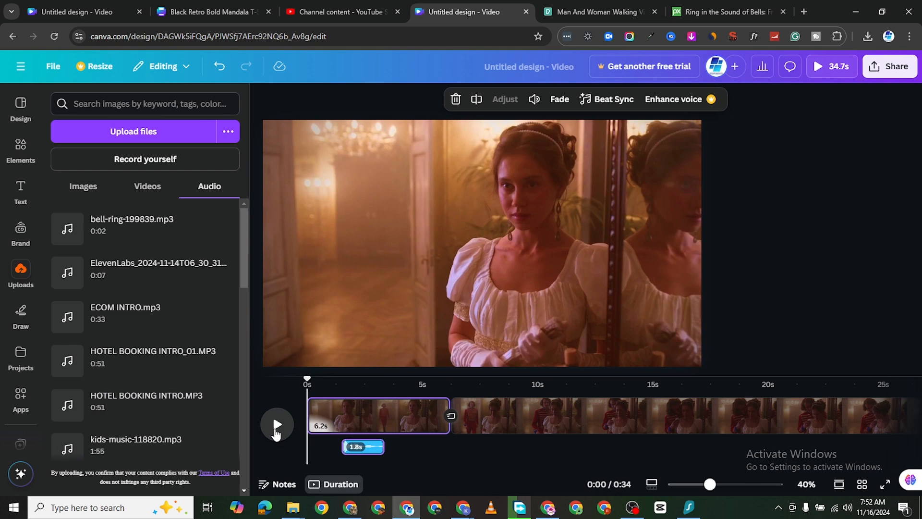
pyautogui.click(277, 424)
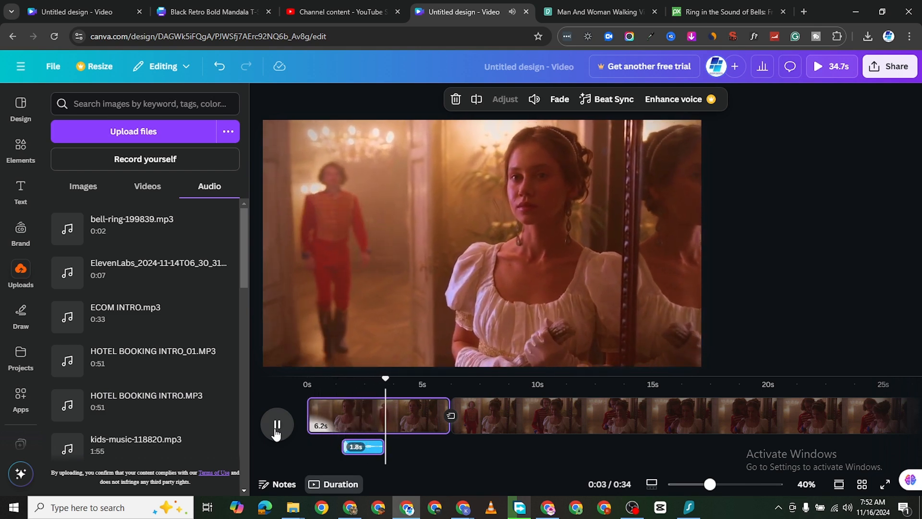
pyautogui.click(277, 432)
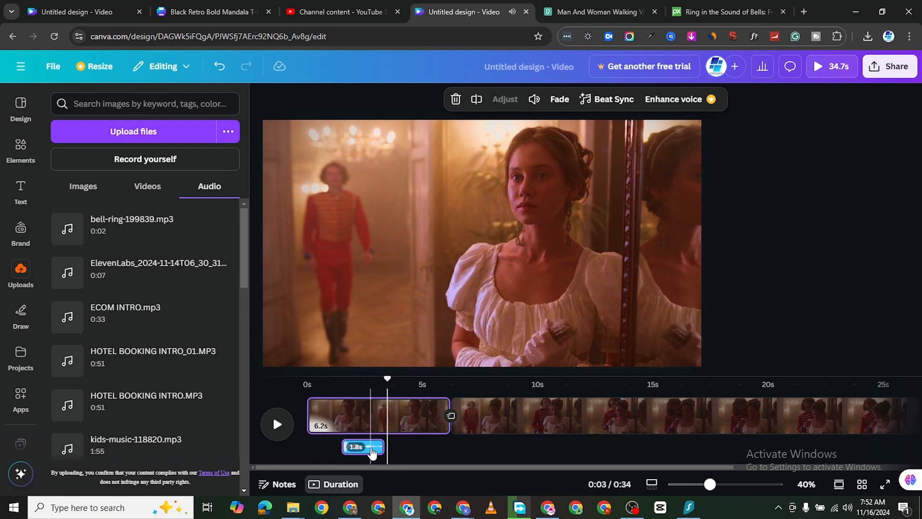
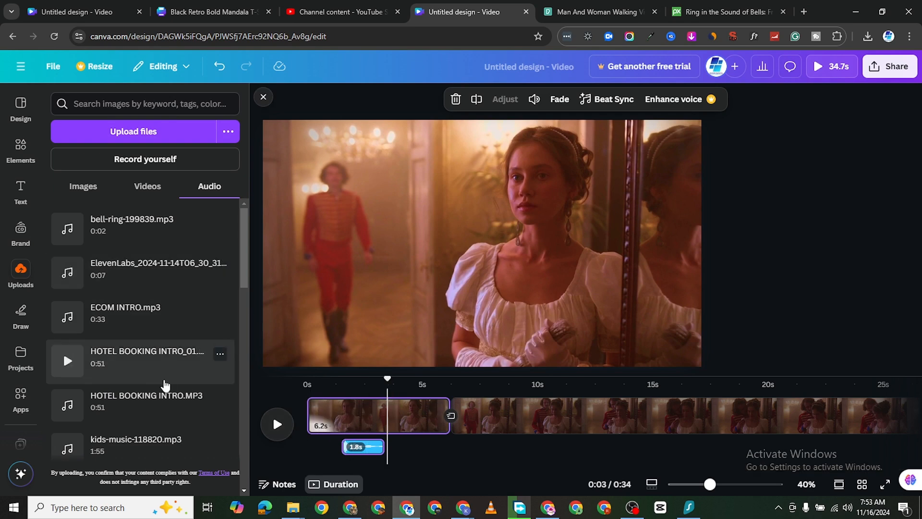
# Preview the uploaded motivational-electronic-distant music track and add it to the timeline from 0:00
pyautogui.scroll(-4, 163, 379)
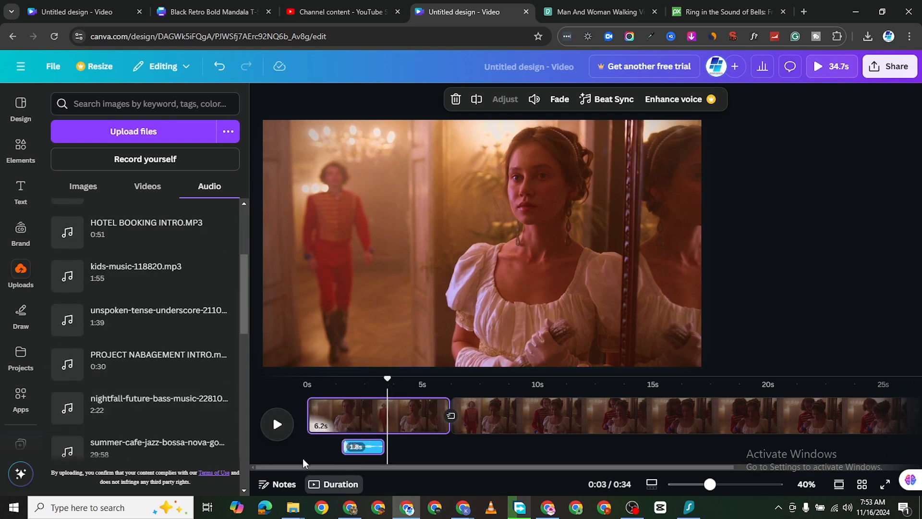
pyautogui.scroll(-5, 183, 394)
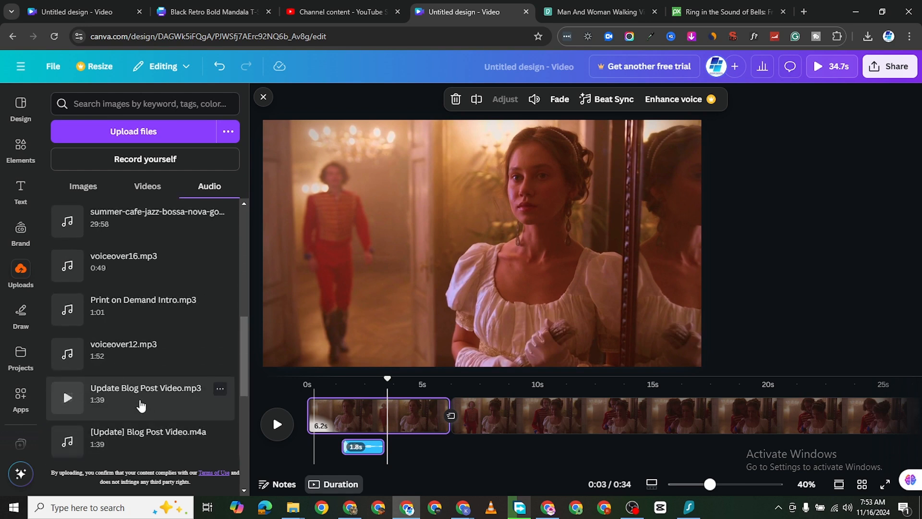
pyautogui.scroll(-5, 140, 403)
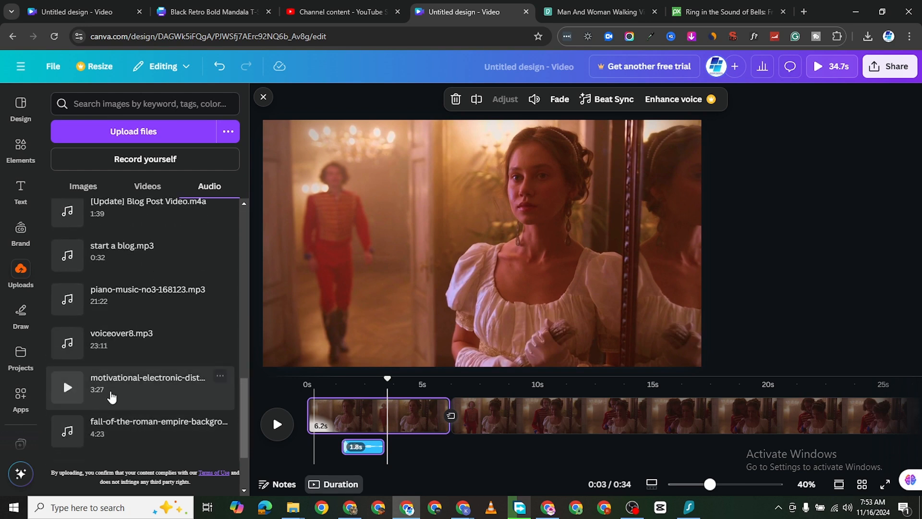
pyautogui.click(68, 388)
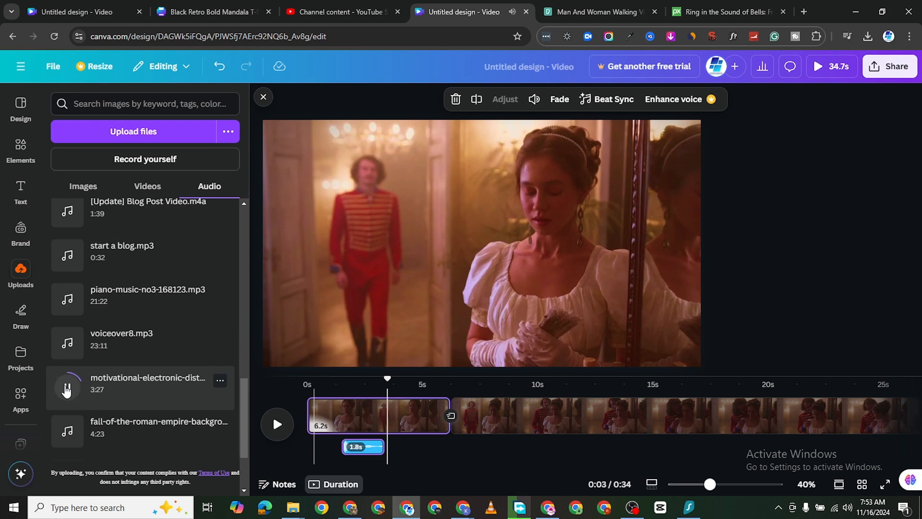
pyautogui.click(67, 389)
pyautogui.moveTo(385, 380); pyautogui.dragTo(307, 381)
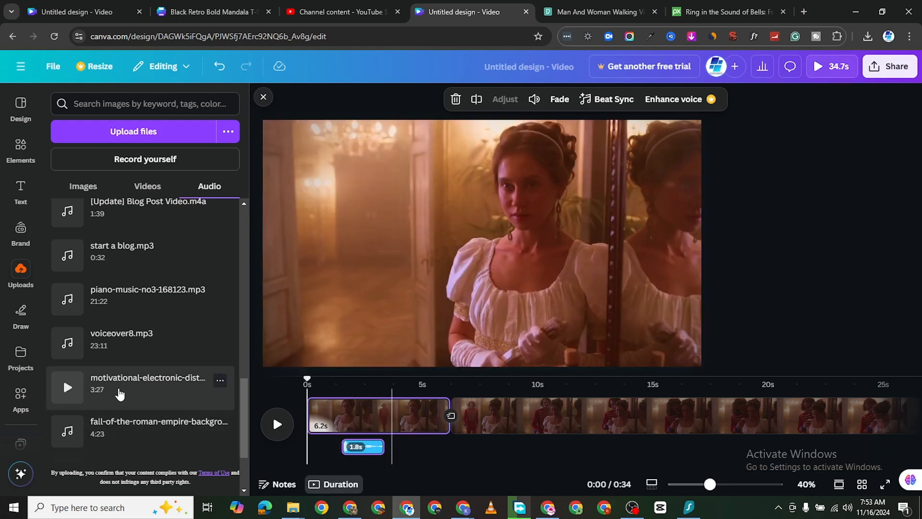
pyautogui.click(117, 390)
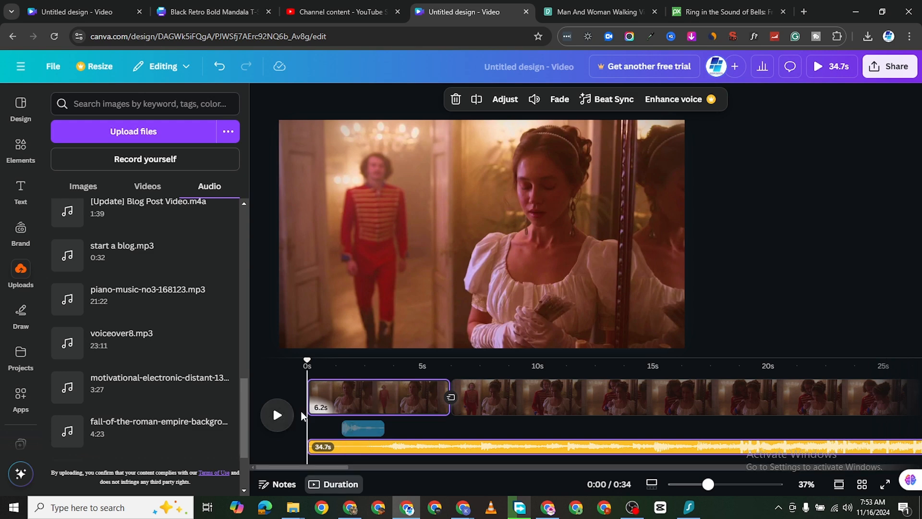
# Play the video from the start with the music to about 0:16, and select the second page
pyautogui.click(278, 417)
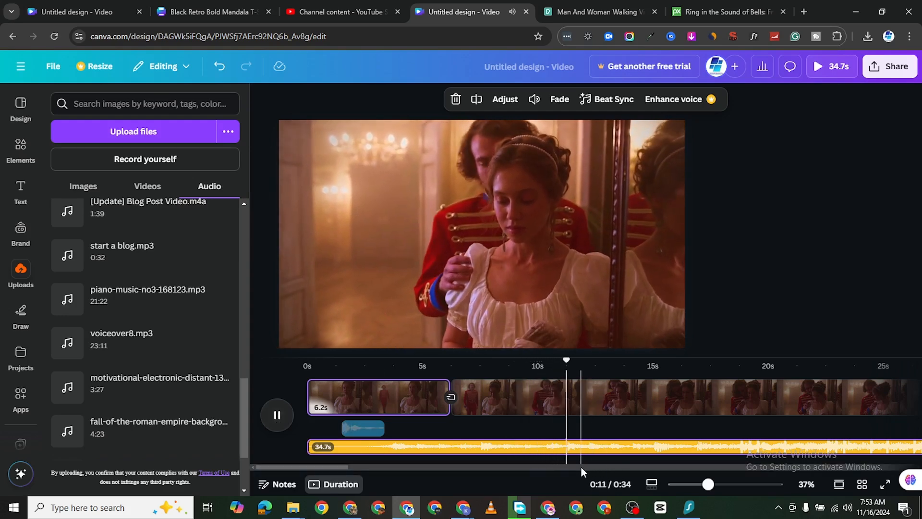
pyautogui.click(277, 415)
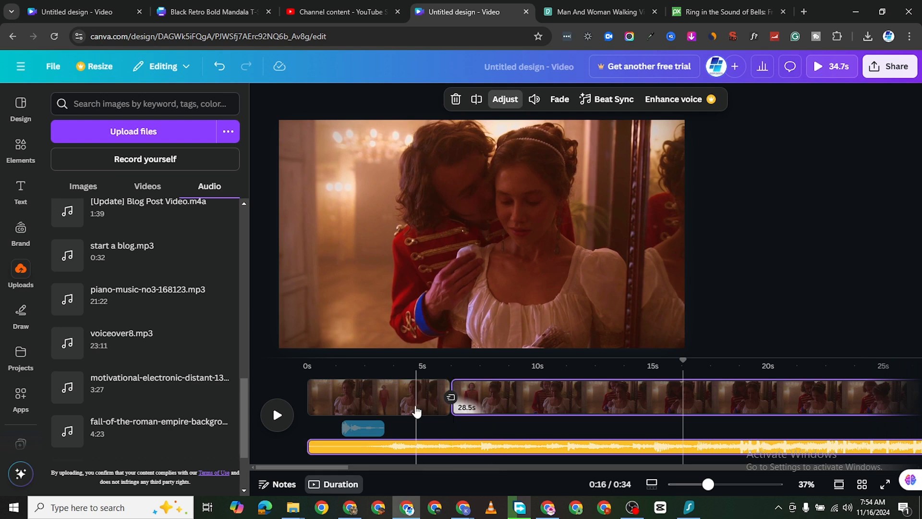
pyautogui.click(535, 398)
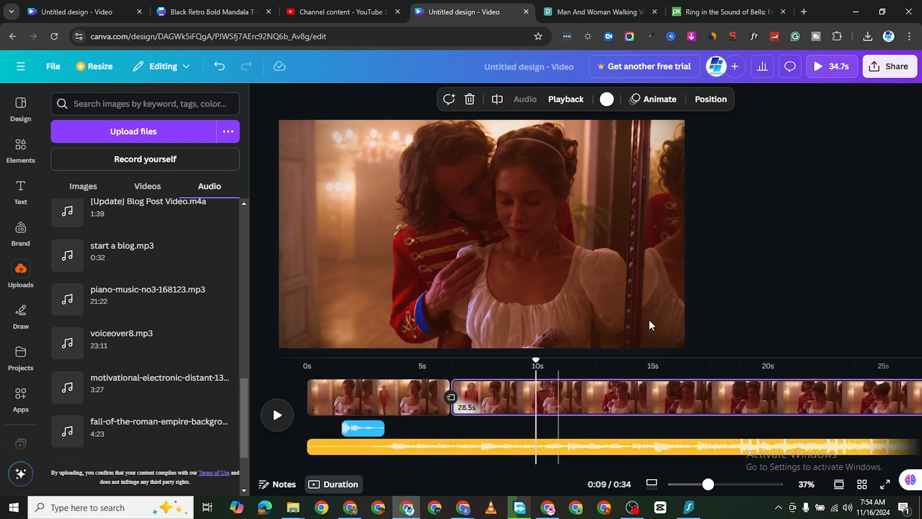
# Raise the background music track's volume to 263 and play the video from the start to about 0:08
pyautogui.click(456, 450)
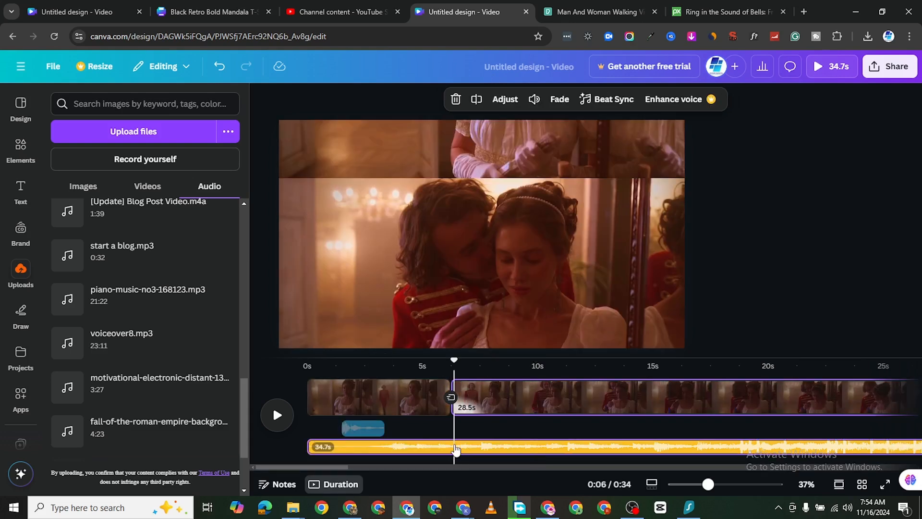
pyautogui.click(534, 100)
pyautogui.moveTo(486, 173); pyautogui.dragTo(544, 179)
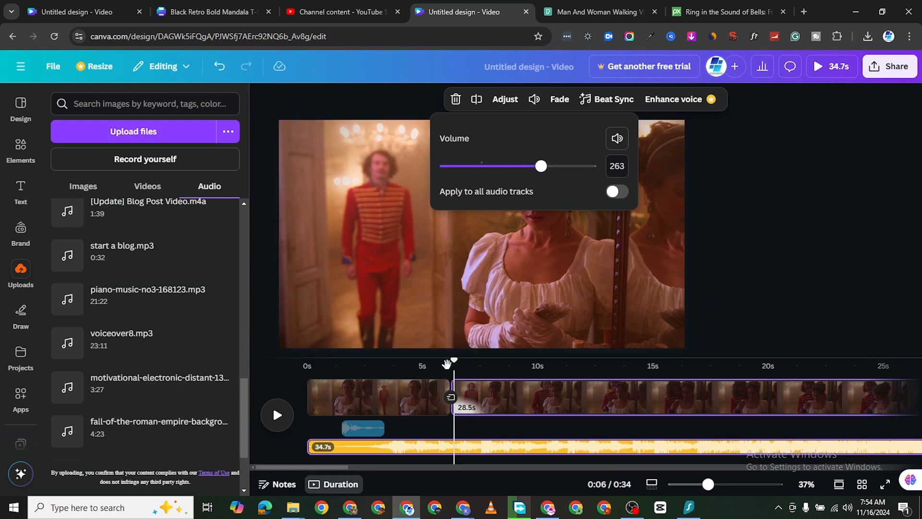
pyautogui.moveTo(450, 363); pyautogui.dragTo(293, 374)
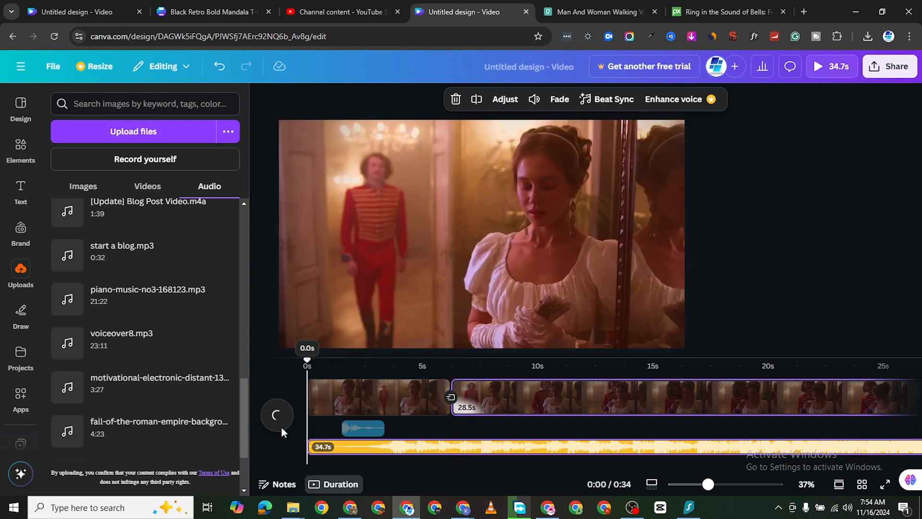
pyautogui.click(279, 417)
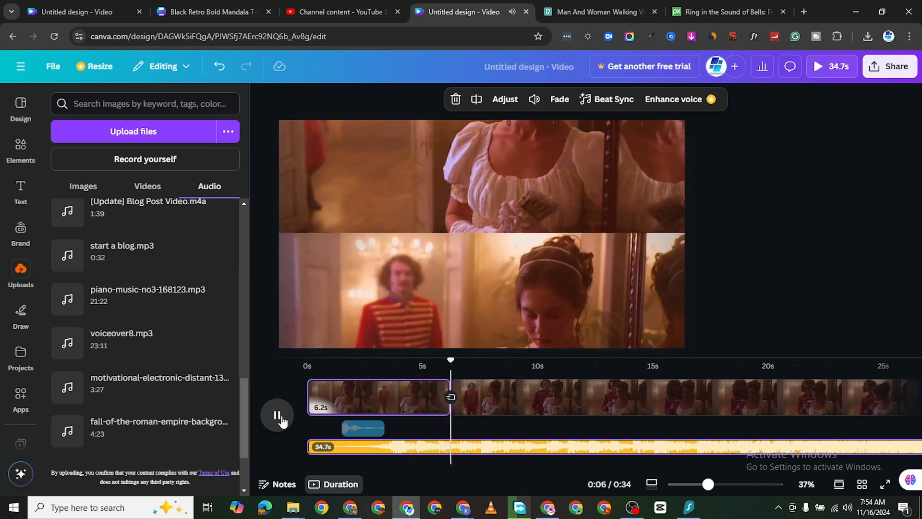
pyautogui.click(277, 414)
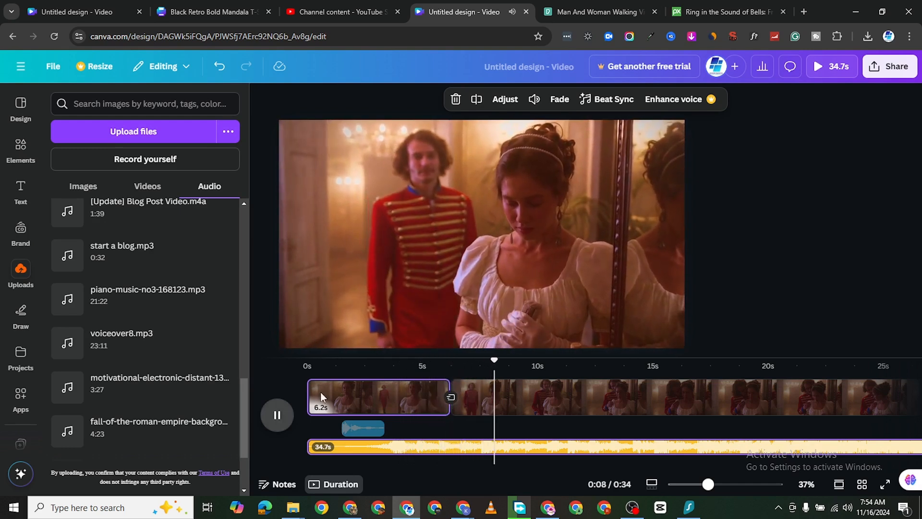
# Set the background music track's volume back to 100
pyautogui.click(529, 396)
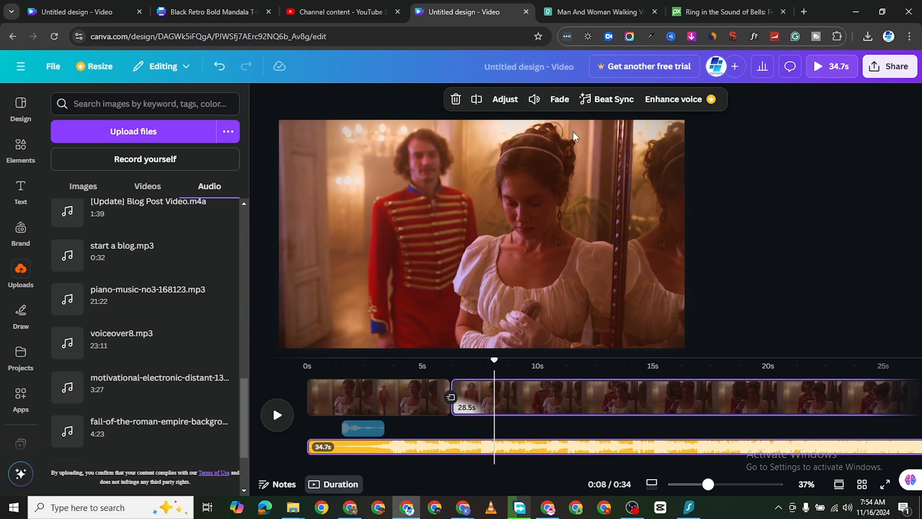
pyautogui.click(533, 100)
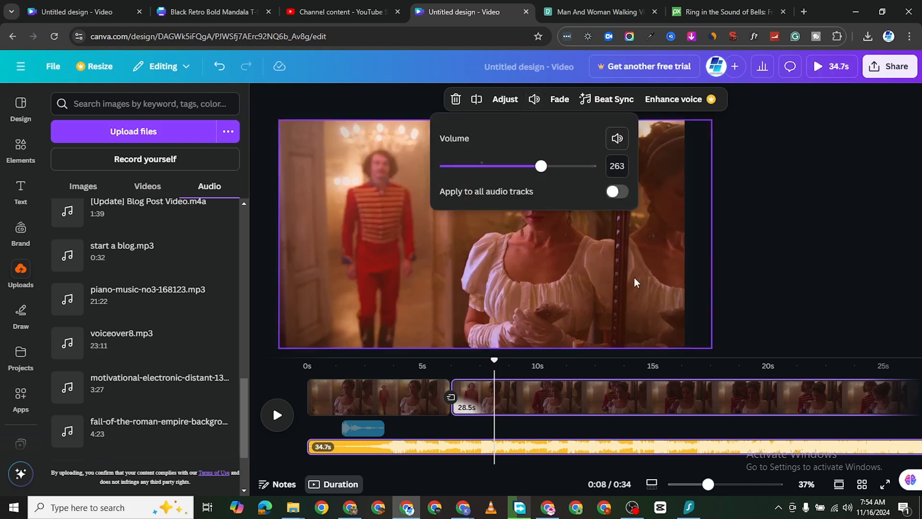
pyautogui.moveTo(543, 174); pyautogui.dragTo(494, 167)
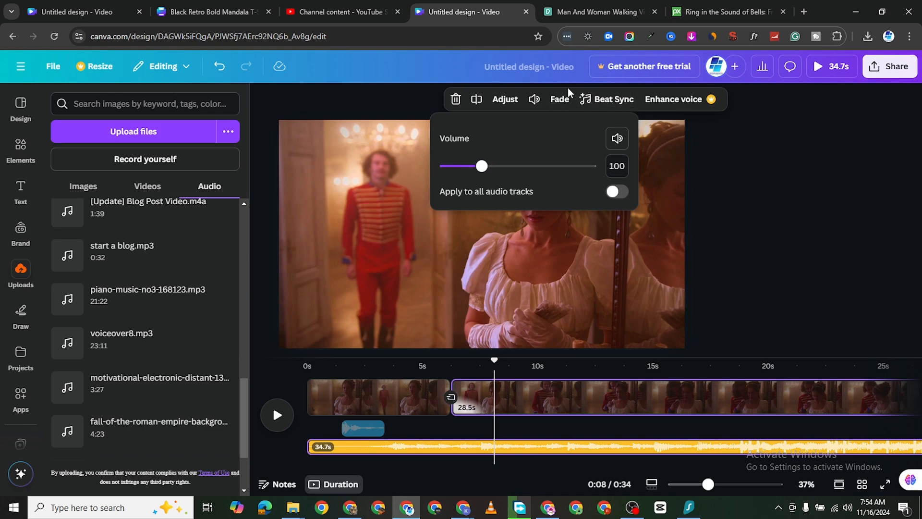
# Display beat markers on the background music track, and try to turn on Sync now in Beat Sync
pyautogui.click(619, 107)
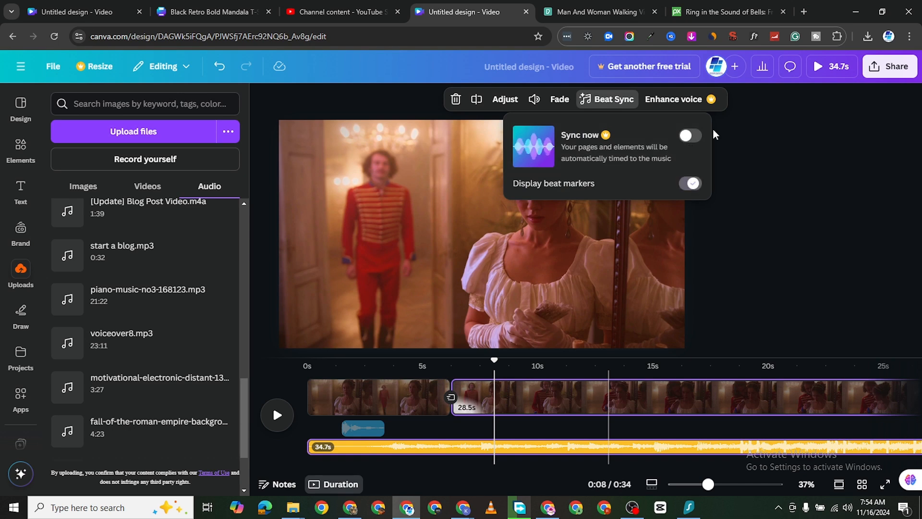
pyautogui.click(690, 135)
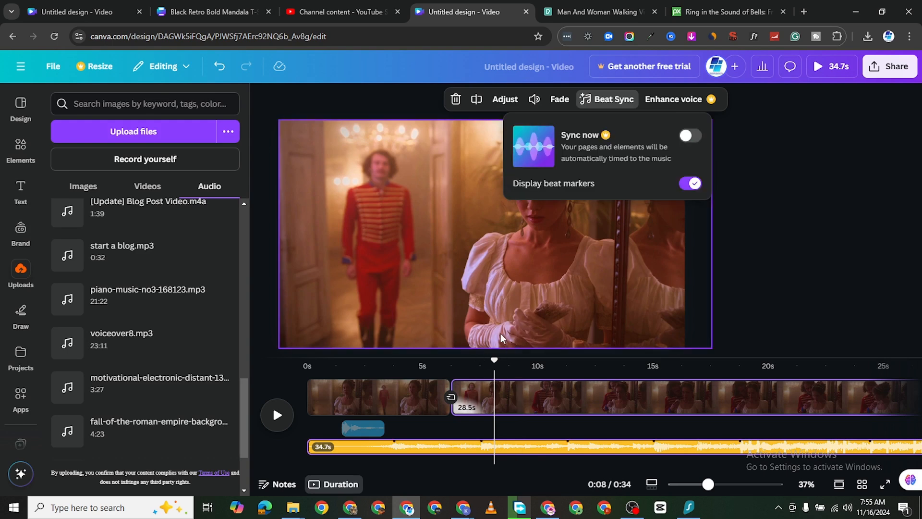
pyautogui.click(654, 168)
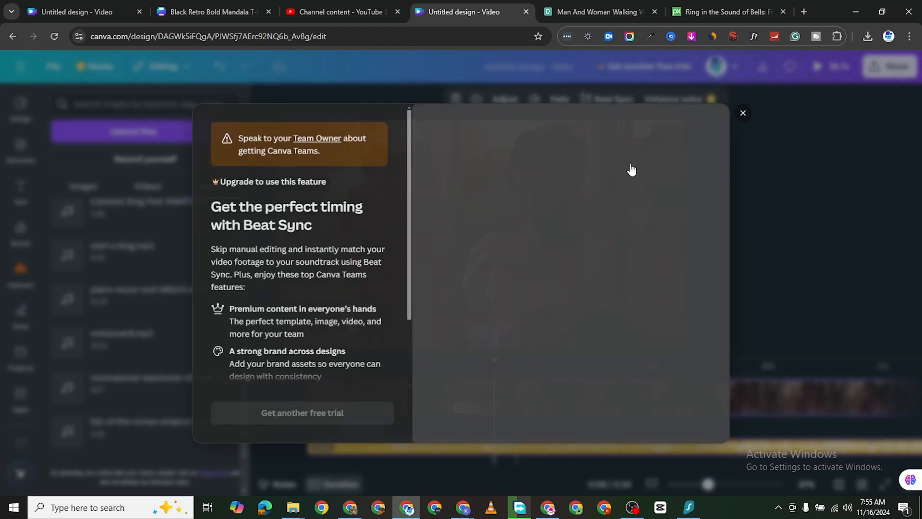
pyautogui.click(747, 116)
# Play the video from the start to about 0:20 to check the music against the beat markers
pyautogui.moveTo(493, 358); pyautogui.dragTo(307, 358)
pyautogui.click(279, 421)
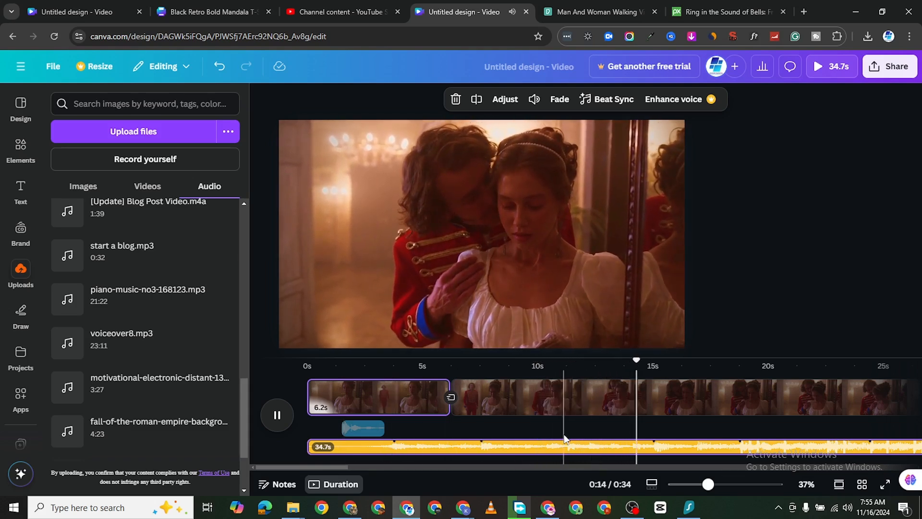
pyautogui.click(278, 417)
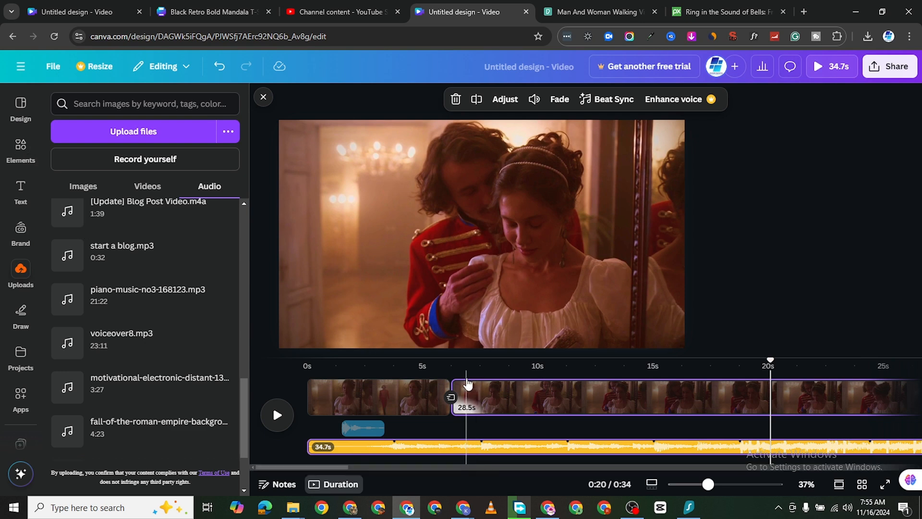
# Set the playhead at 0:01 where the bell begins, and add a heading reading "He's Coming" to the first page
pyautogui.moveTo(776, 361); pyautogui.dragTo(339, 378)
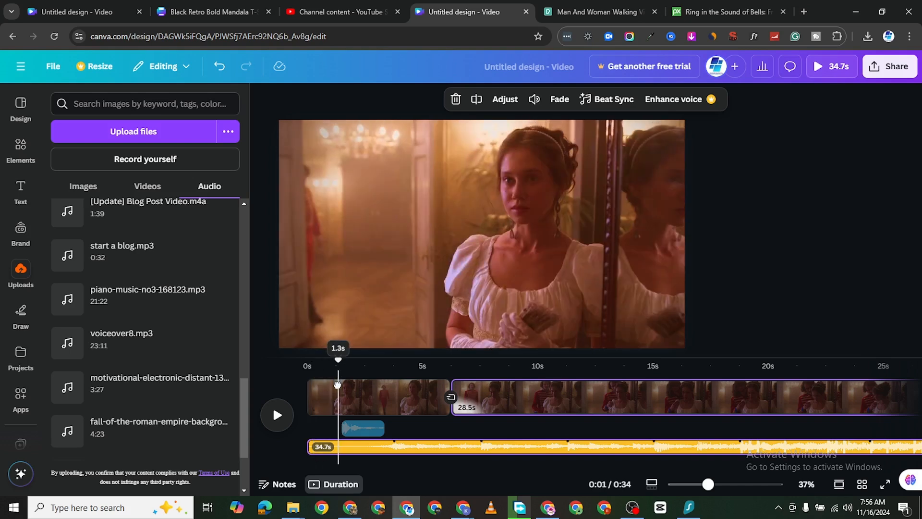
pyautogui.click(341, 387)
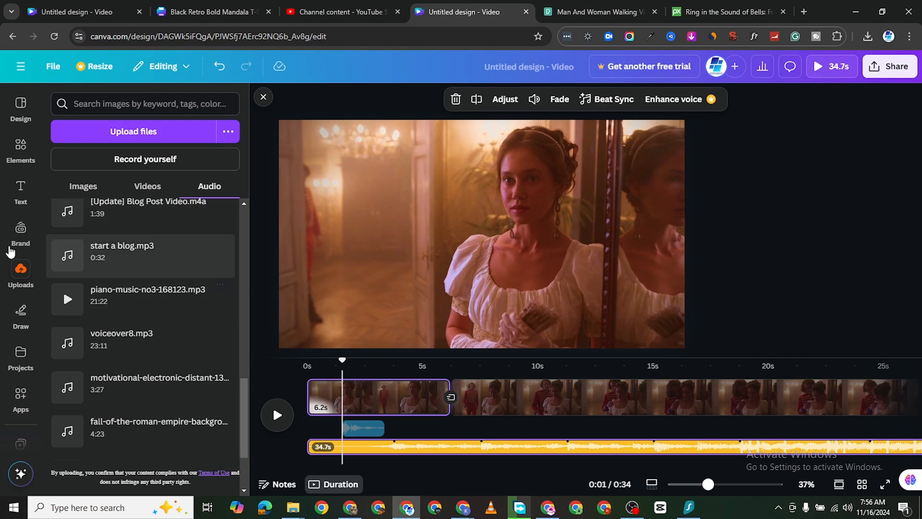
pyautogui.click(21, 190)
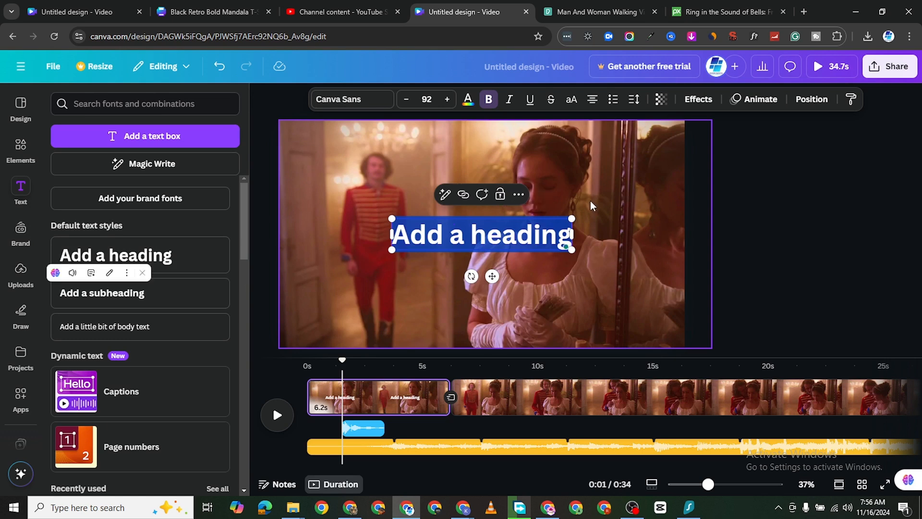
pyautogui.write('He')
pyautogui.write("'s")
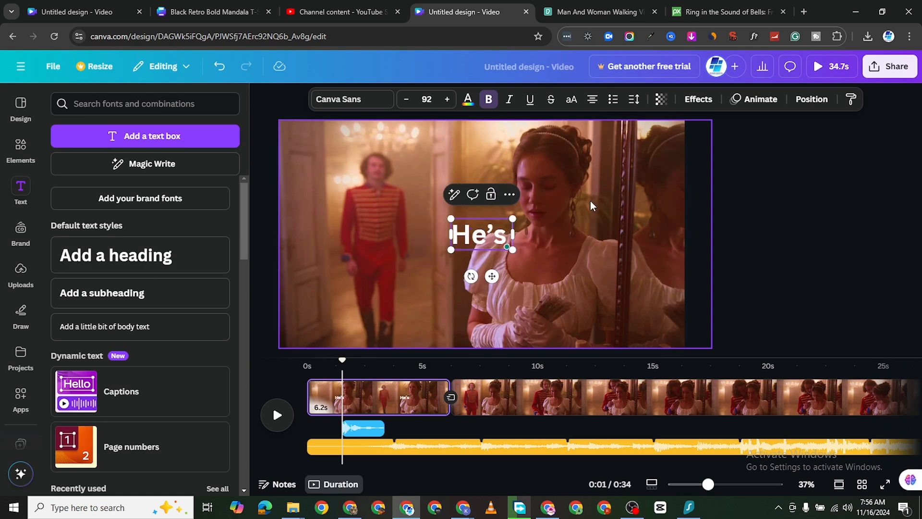
pyautogui.write(' Co')
pyautogui.write('ming')
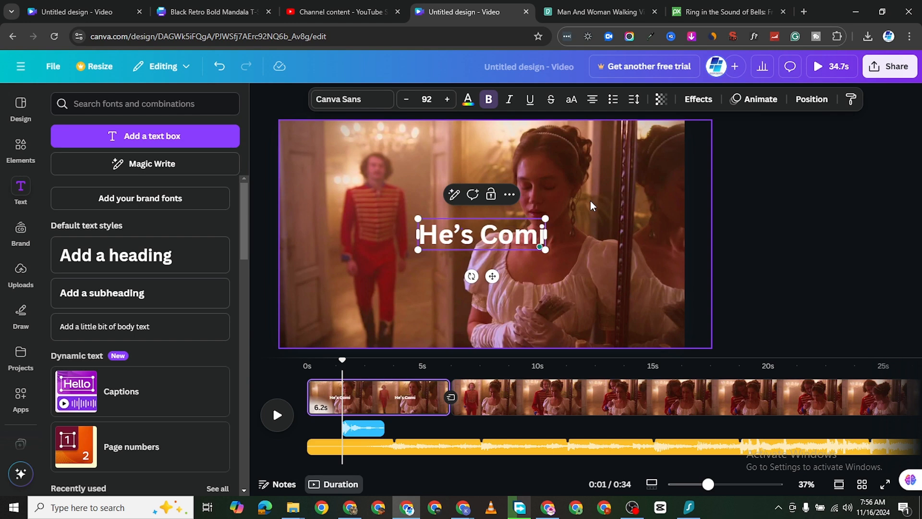
# Change the "He's Coming" heading's font to Big Shoulders Display
pyautogui.click(360, 103)
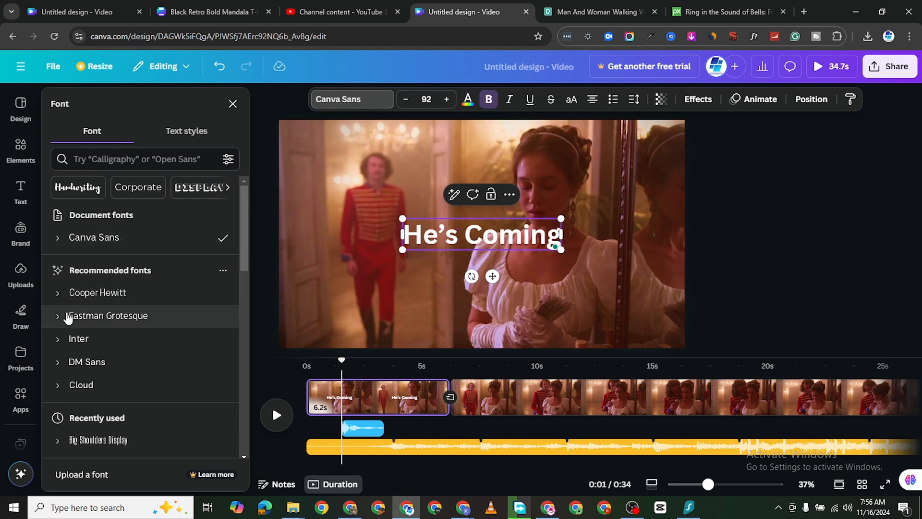
pyautogui.scroll(-2, 70, 408)
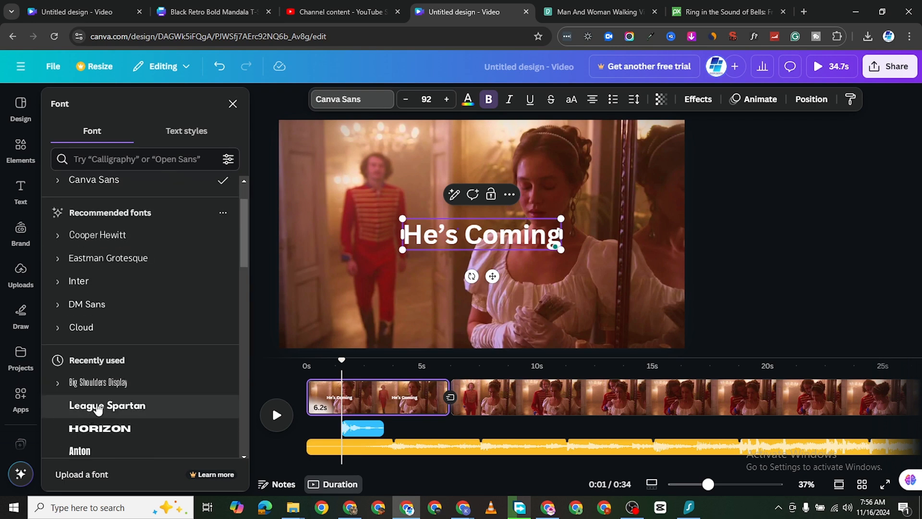
pyautogui.click(82, 383)
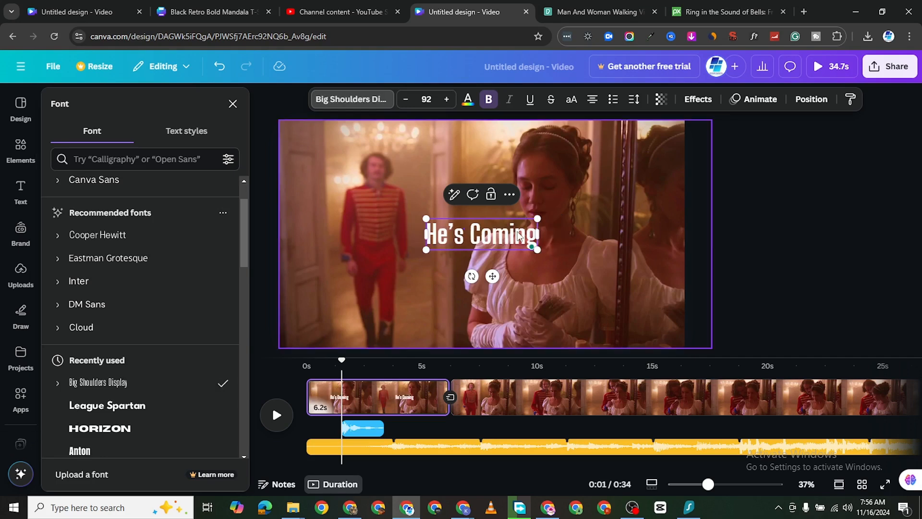
# Move the "He's Coming" text to the upper-right area of the first clip's frame and play back the clip
pyautogui.click(503, 244)
pyautogui.moveTo(511, 239); pyautogui.dragTo(646, 137)
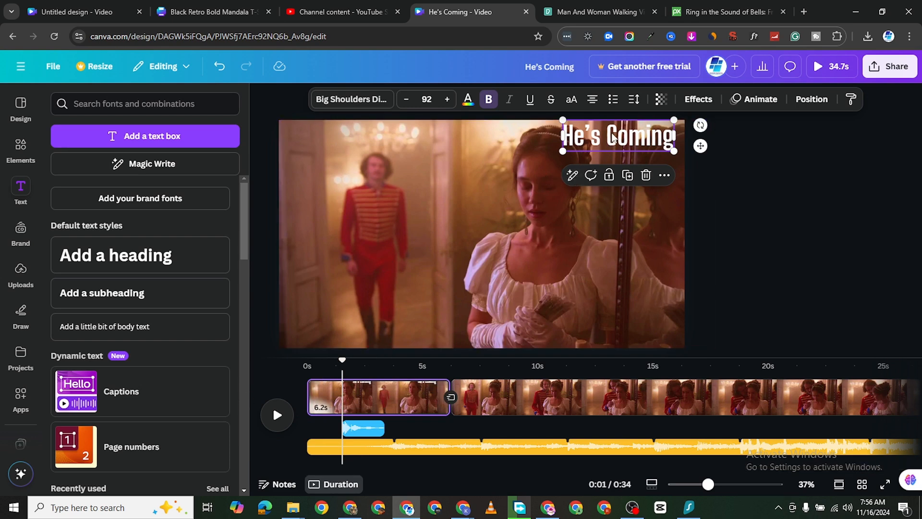
pyautogui.moveTo(612, 138)
pyautogui.mouseDown()
pyautogui.moveTo(613, 122)
pyautogui.moveTo(614, 166)
pyautogui.moveTo(614, 151)
pyautogui.mouseUp()
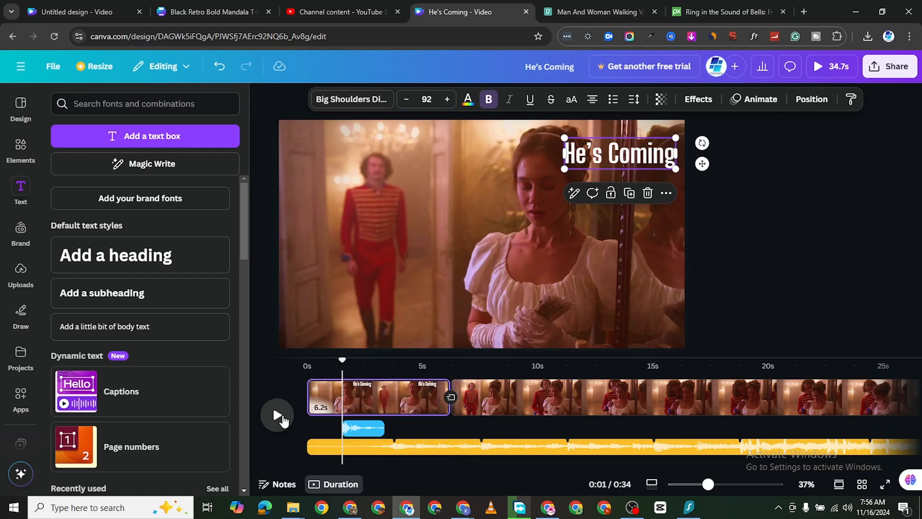
pyautogui.click(279, 416)
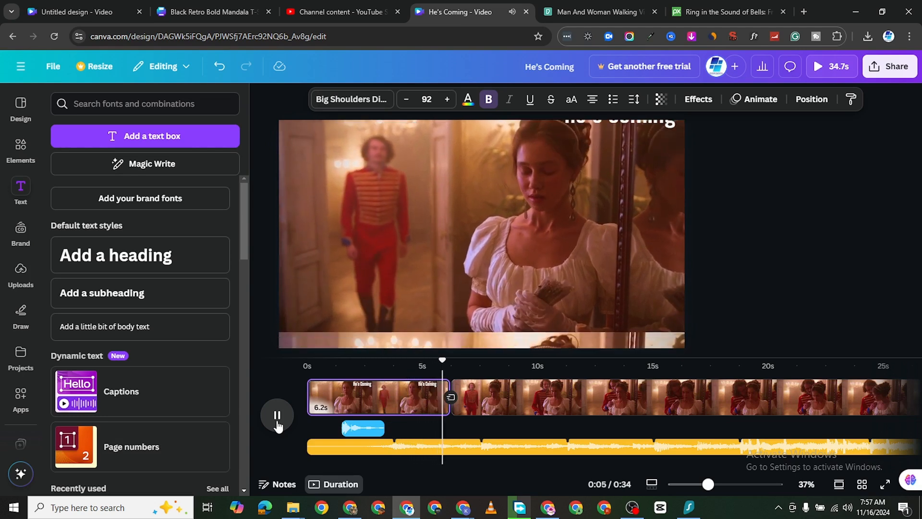
pyautogui.click(277, 416)
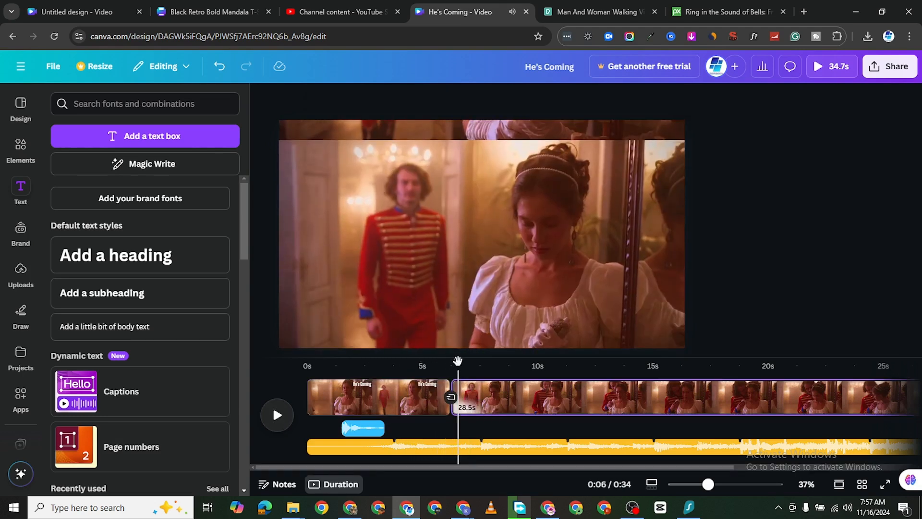
# Remove the Flow transition between the first and second clips by setting it to None, and preview the opening
pyautogui.click(450, 407)
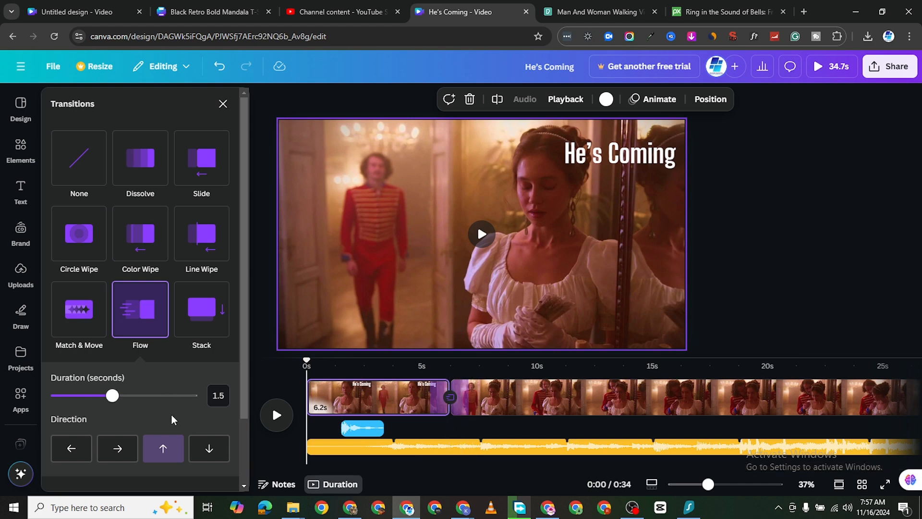
pyautogui.click(80, 158)
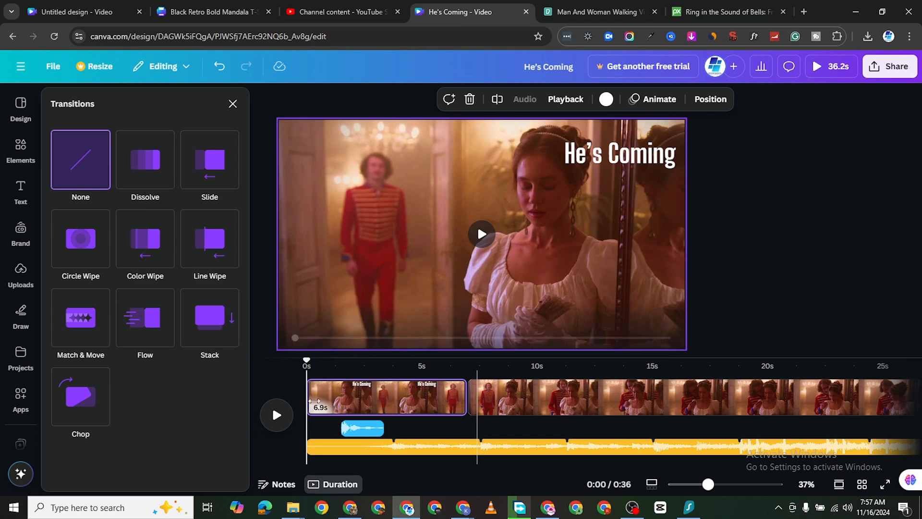
pyautogui.click(277, 415)
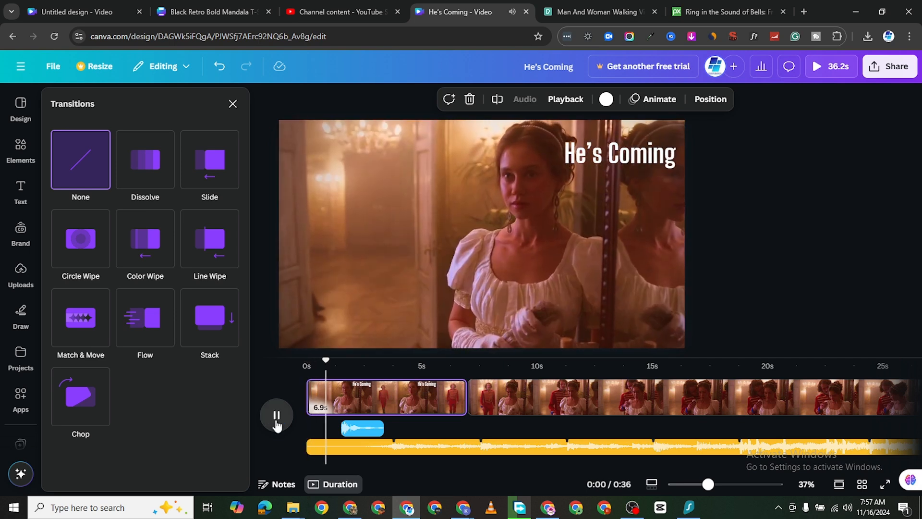
pyautogui.click(276, 418)
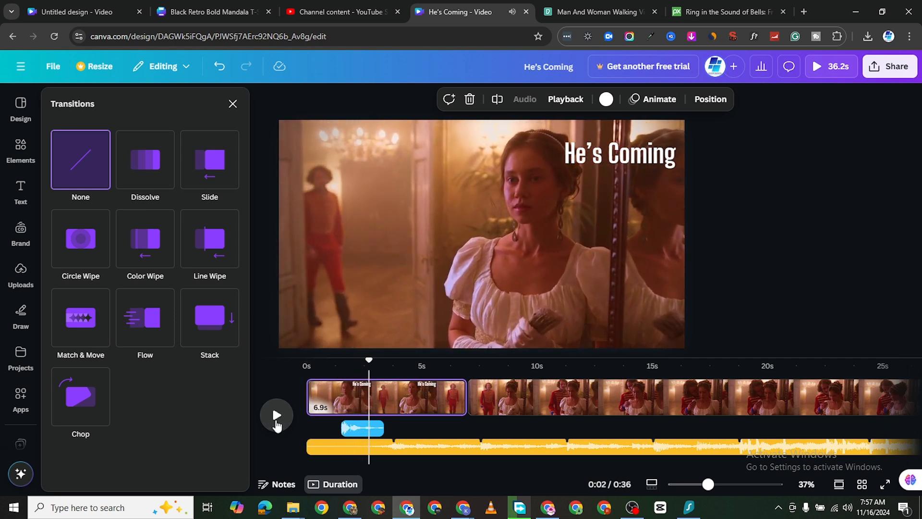
# Show the element timing of the "He's Coming" text and trim it to run from about 1 s to just before 3 s
pyautogui.click(629, 154)
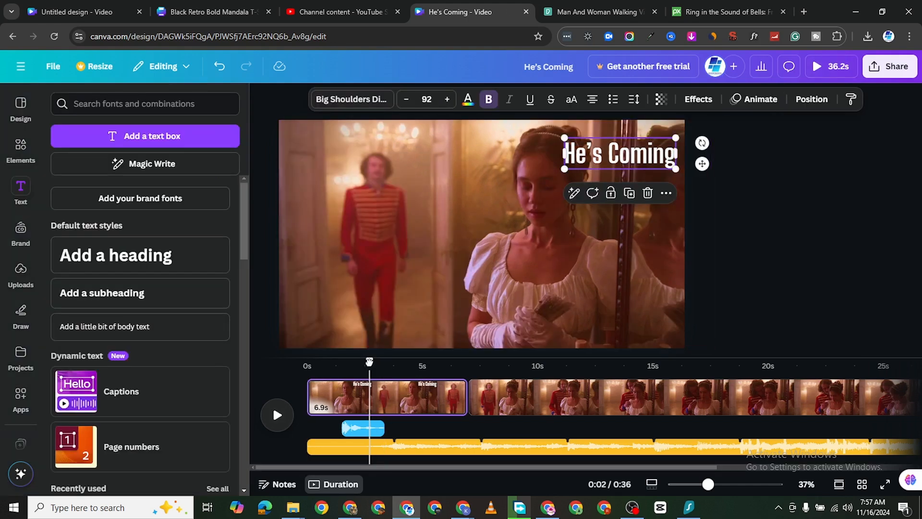
pyautogui.moveTo(369, 361); pyautogui.dragTo(341, 361)
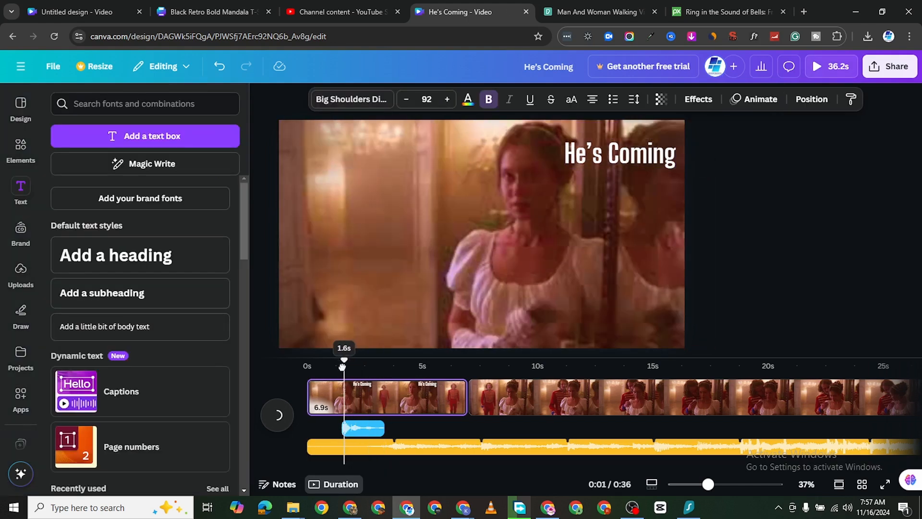
pyautogui.click(599, 157)
pyautogui.rightClick(600, 157)
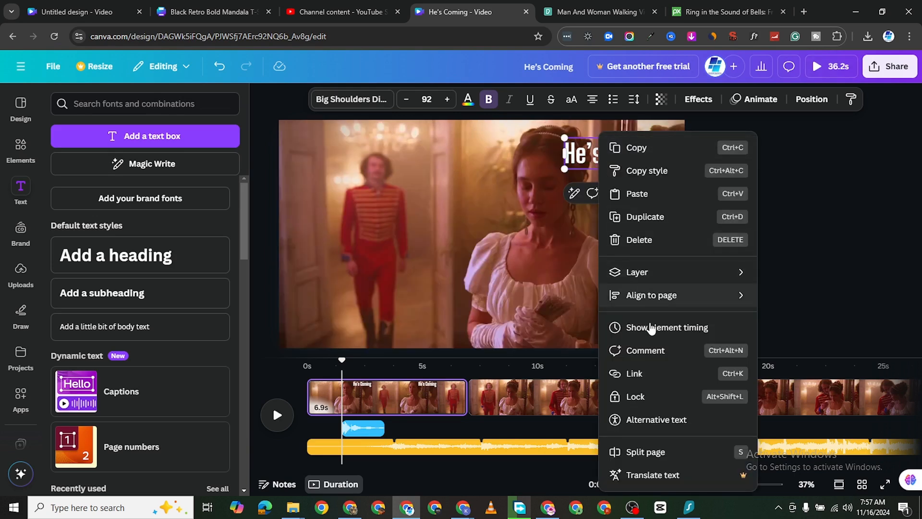
pyautogui.click(669, 331)
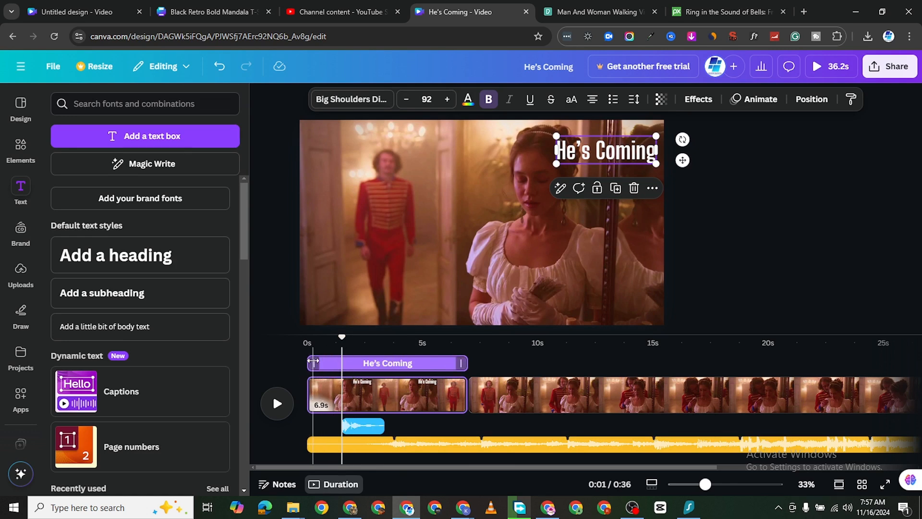
pyautogui.moveTo(313, 362); pyautogui.dragTo(338, 362)
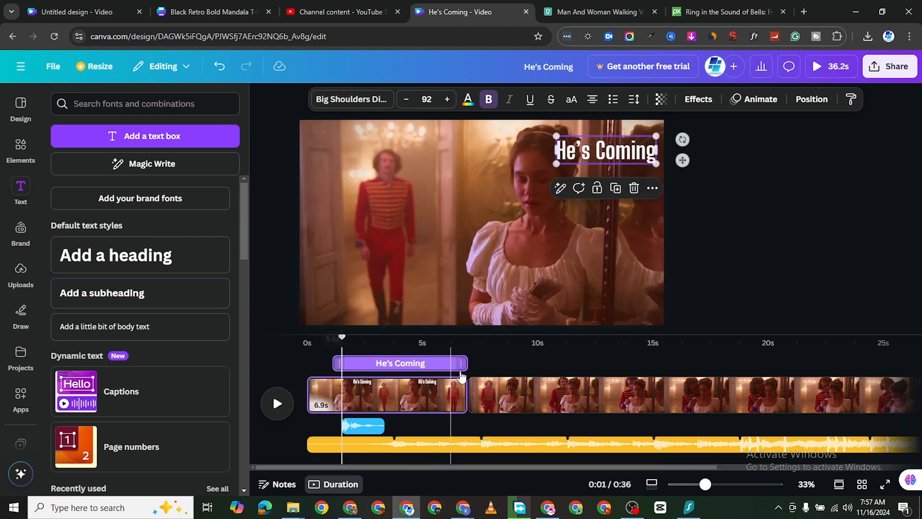
pyautogui.moveTo(464, 363); pyautogui.dragTo(327, 337)
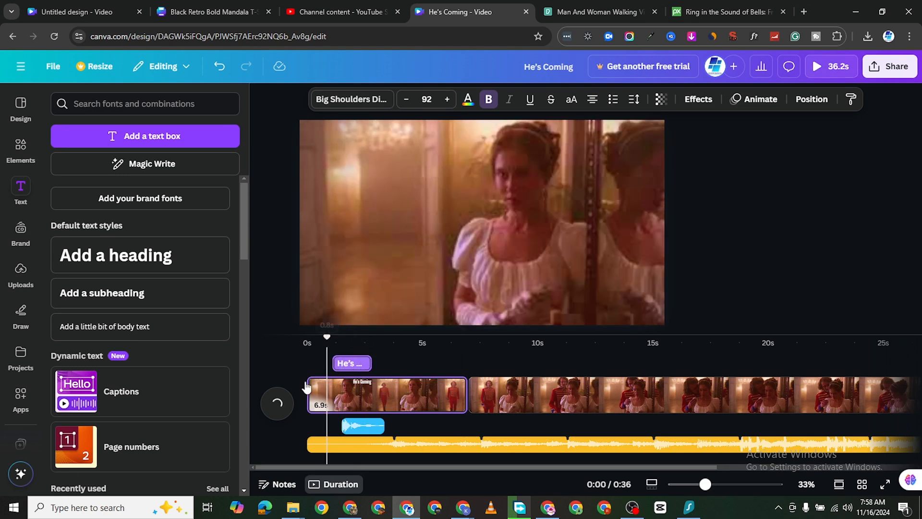
# Play back the opening seconds to check when the trimmed "He's Coming" text appears and disappears
pyautogui.click(277, 403)
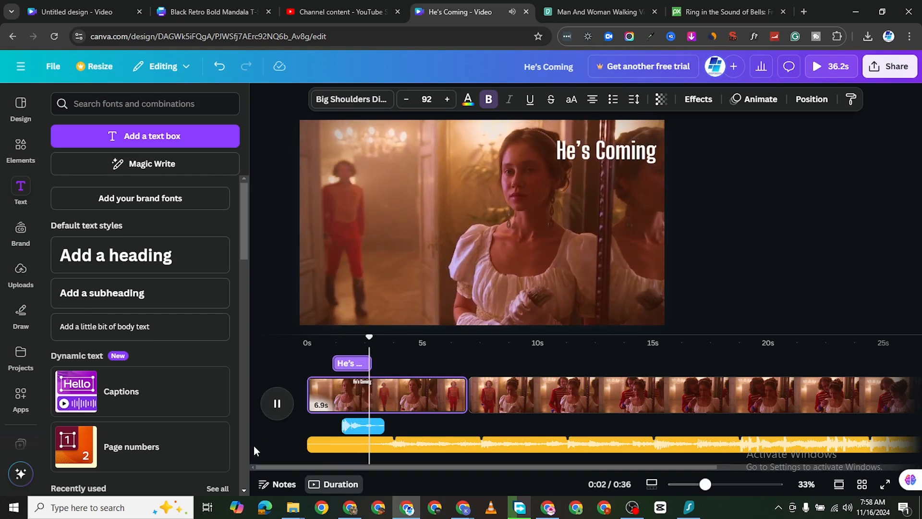
pyautogui.click(274, 406)
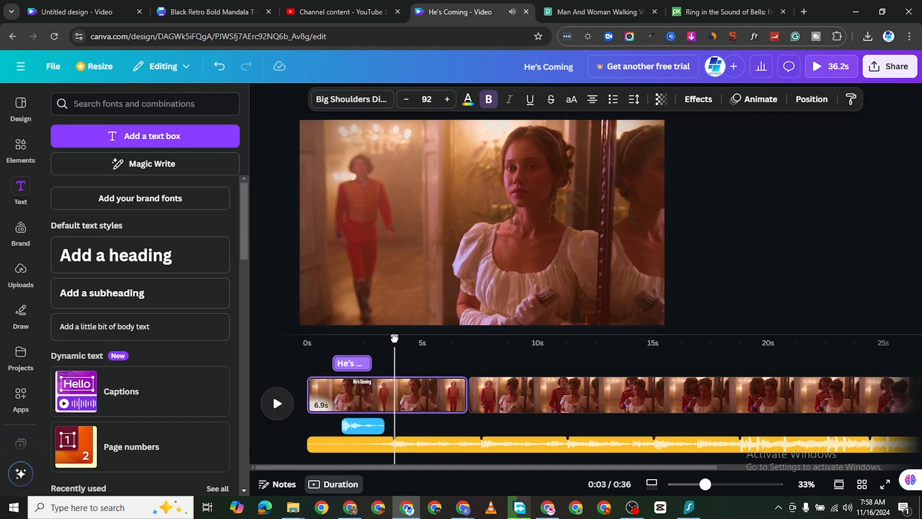
pyautogui.moveTo(394, 338); pyautogui.dragTo(376, 332)
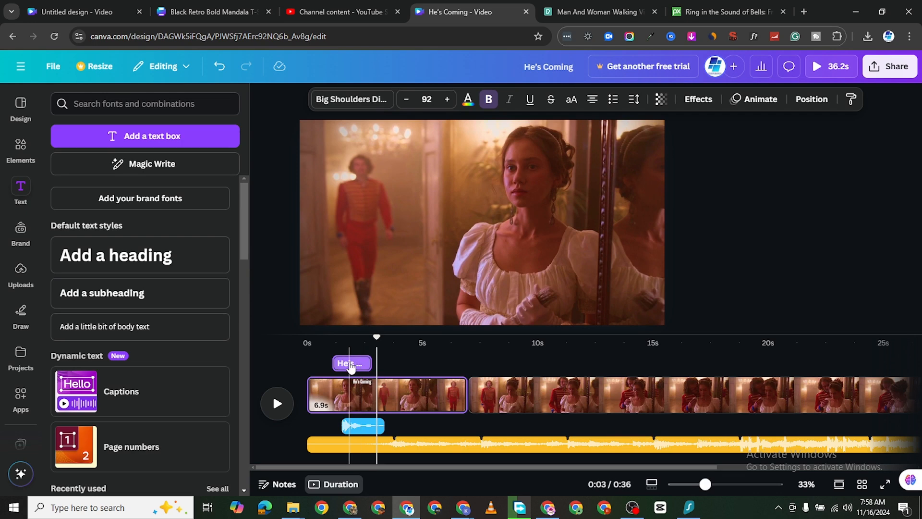
# Duplicate the "He's Coming" text and place the copy directly after the original on the timeline
pyautogui.rightClick(351, 365)
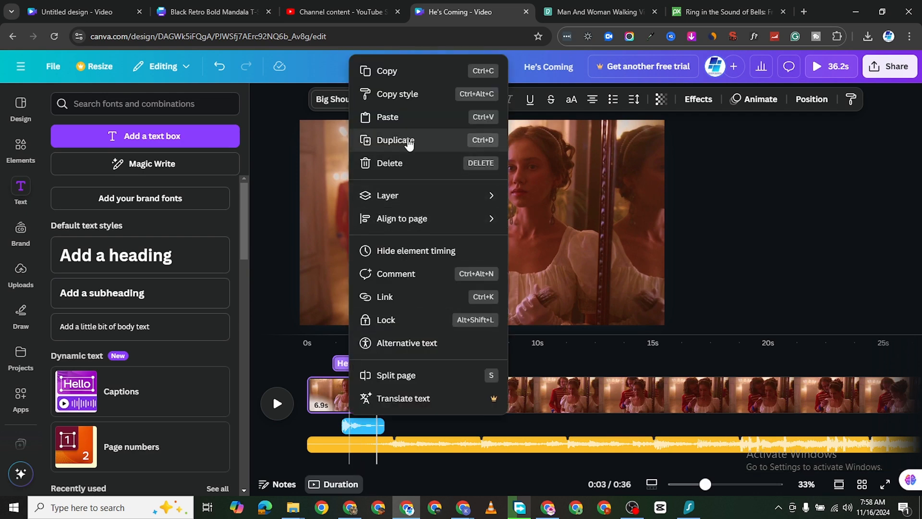
pyautogui.click(389, 140)
pyautogui.moveTo(354, 348); pyautogui.dragTo(394, 368)
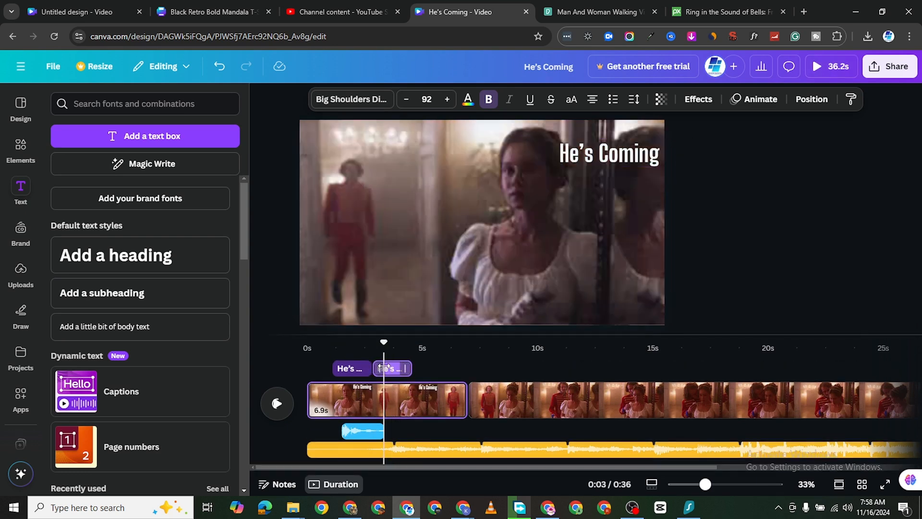
# Change the duplicated text to read "He's Walking"
pyautogui.click(618, 160)
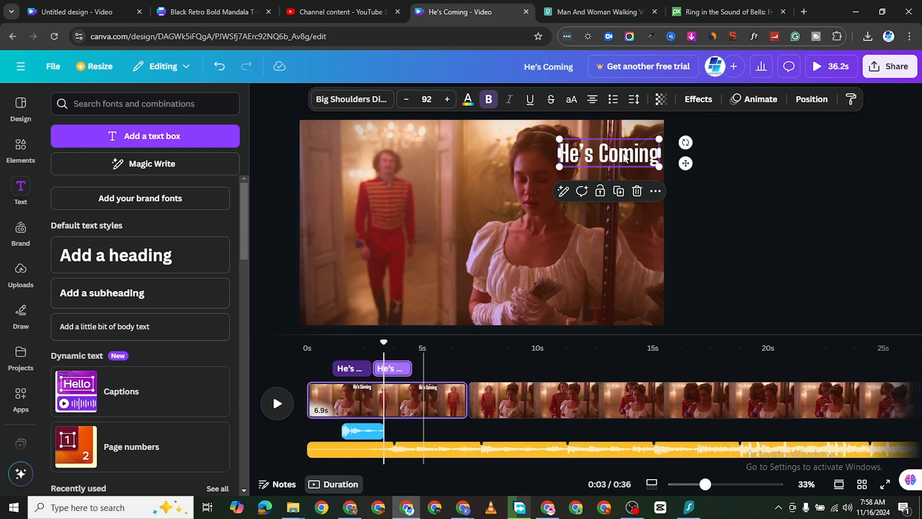
pyautogui.click(618, 160)
pyautogui.click(390, 371)
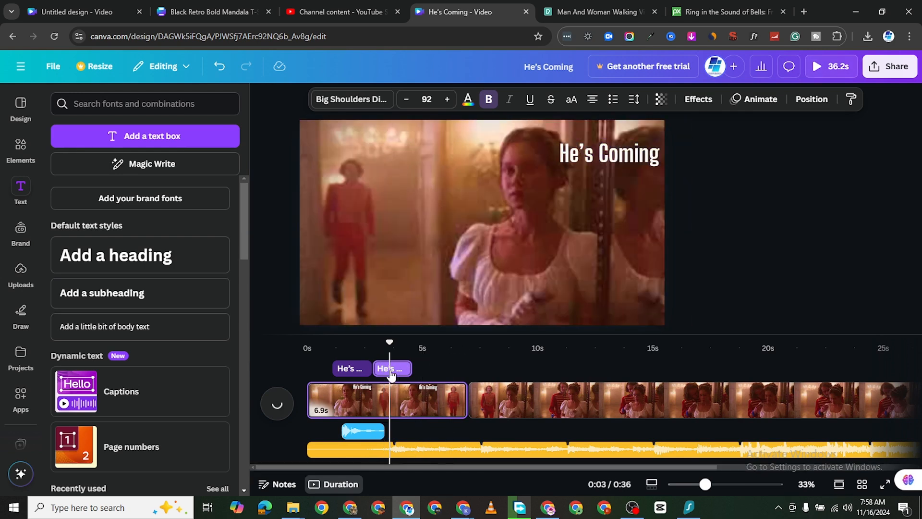
pyautogui.doubleClick(627, 157)
pyautogui.click(612, 153)
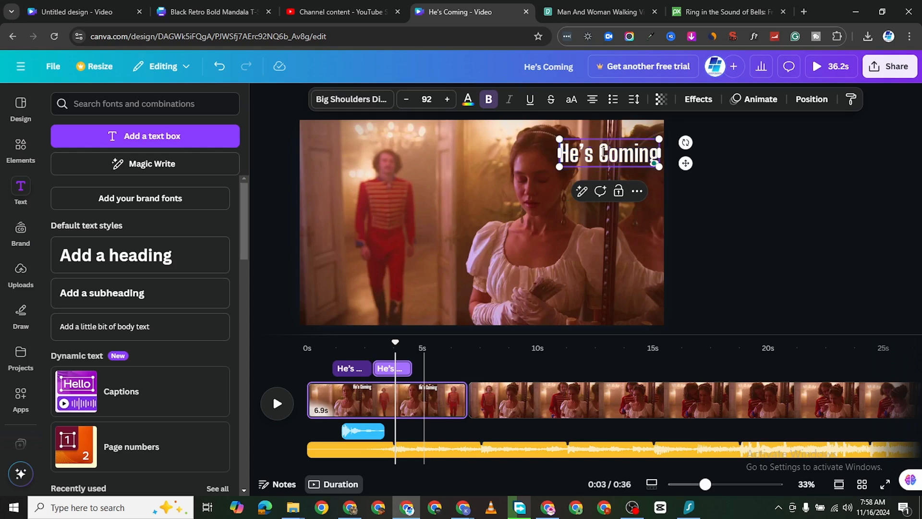
pyautogui.press('Right')
pyautogui.press('Right')
pyautogui.press('Right')
pyautogui.press('Right')
pyautogui.press('Right')
pyautogui.press('Right')
pyautogui.press('BackSpace')
pyautogui.press('BackSpace')
pyautogui.press('BackSpace')
pyautogui.press('BackSpace')
pyautogui.press('BackSpace')
pyautogui.press('BackSpace')
pyautogui.press('BackSpace')
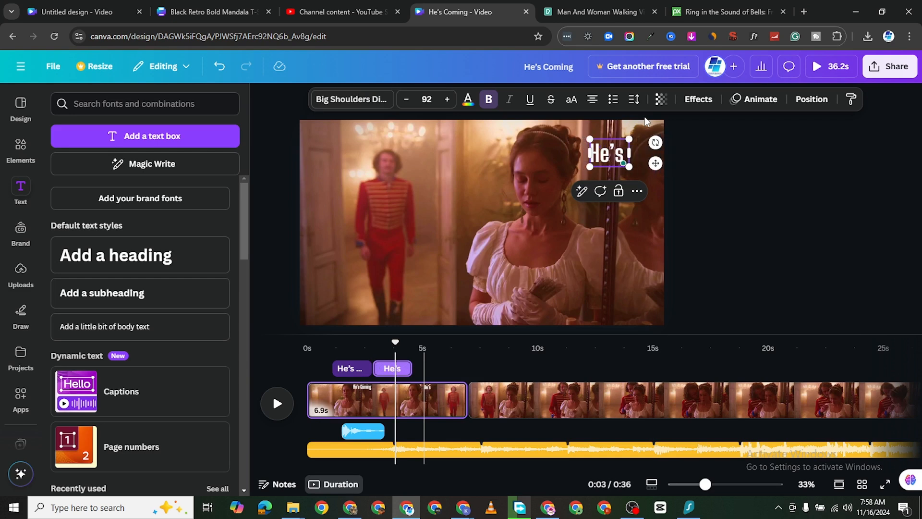
pyautogui.write('Walk')
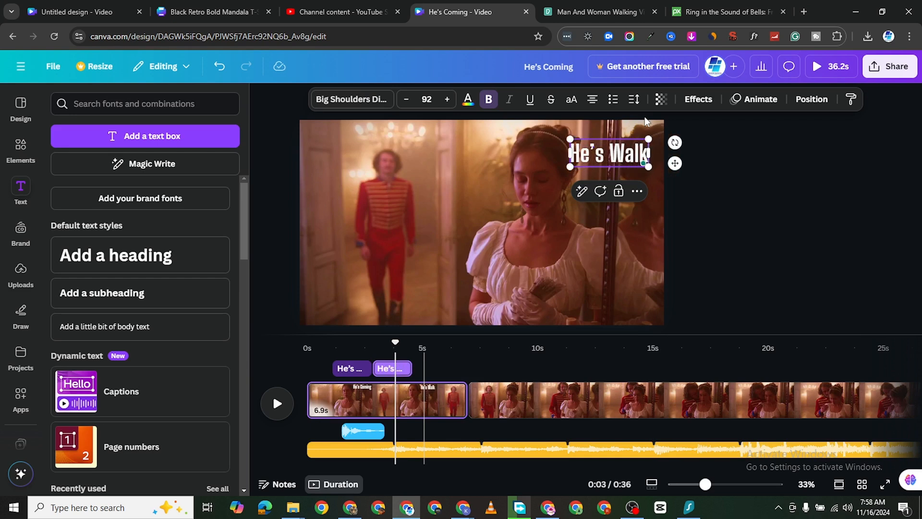
pyautogui.write('ing')
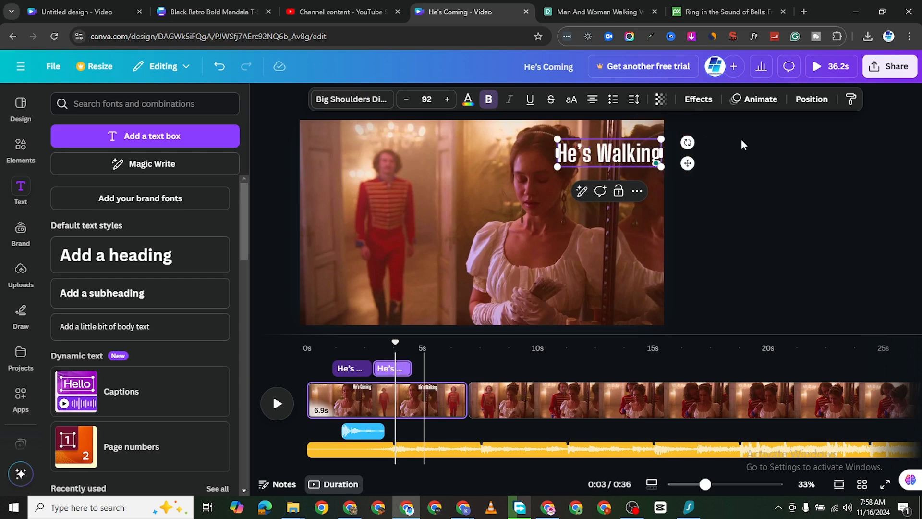
pyautogui.click(741, 139)
# Recolor the "He's Walking" text with the yellow default solid color
pyautogui.click(633, 162)
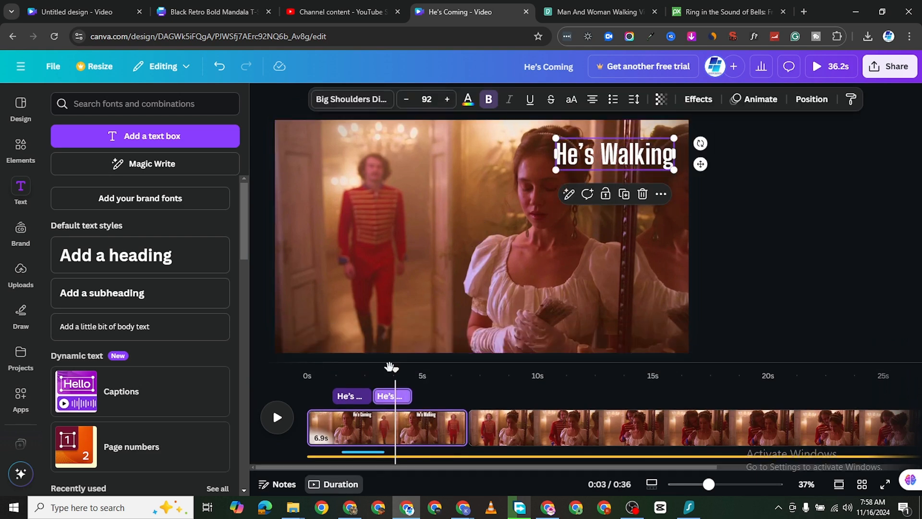
pyautogui.moveTo(382, 370)
pyautogui.mouseDown()
pyautogui.moveTo(344, 370)
pyautogui.moveTo(382, 370)
pyautogui.mouseUp()
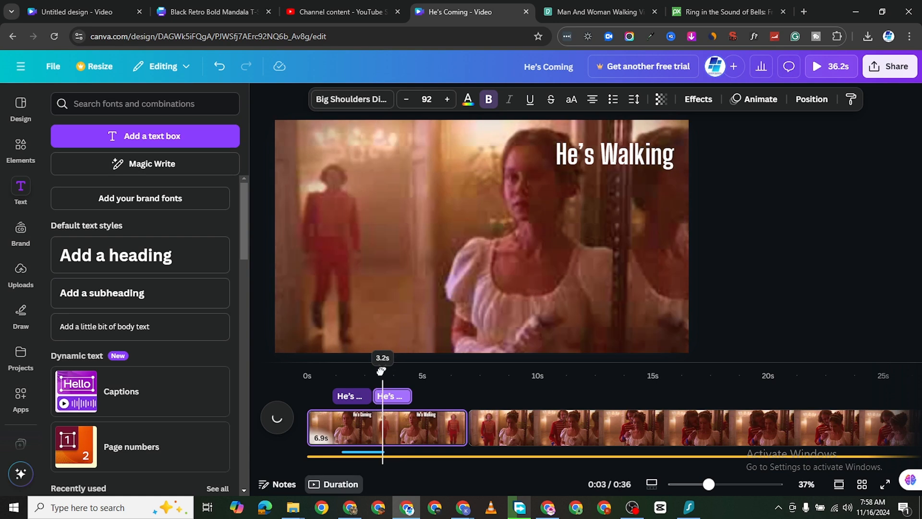
pyautogui.click(661, 159)
pyautogui.click(661, 158)
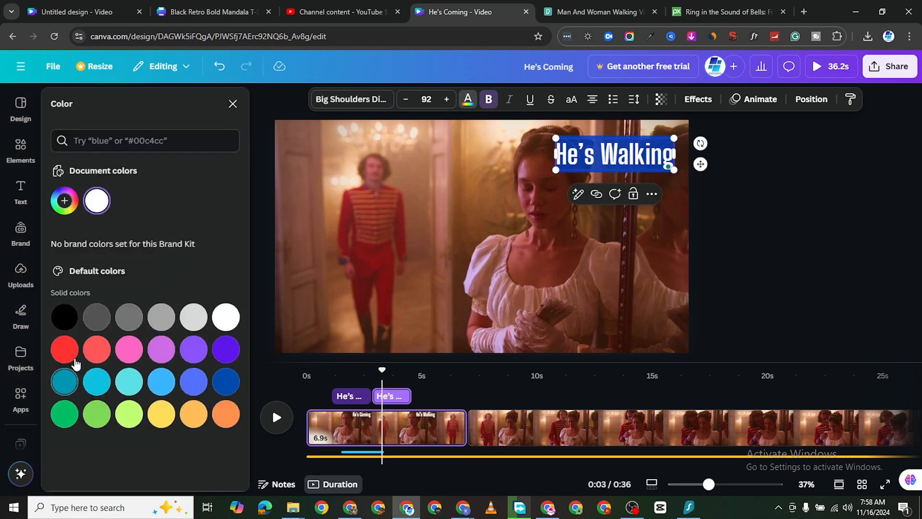
pyautogui.click(64, 351)
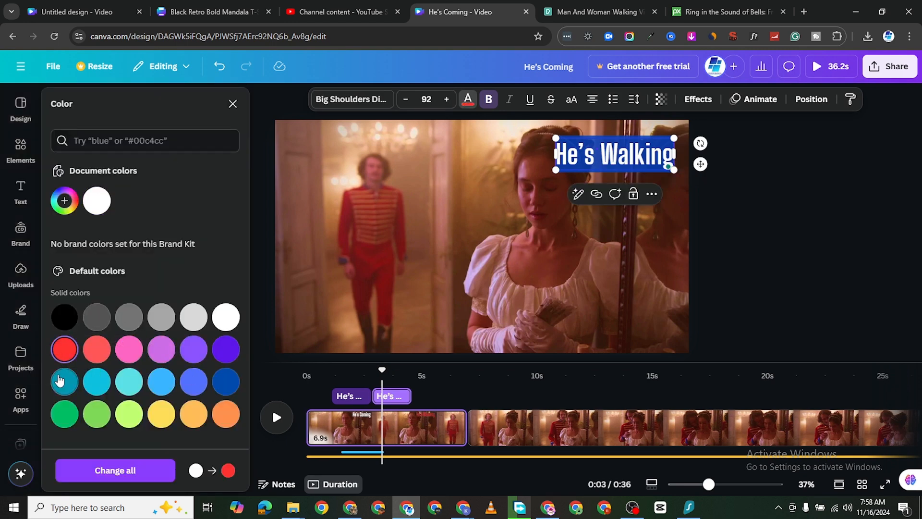
pyautogui.click(158, 418)
pyautogui.click(653, 274)
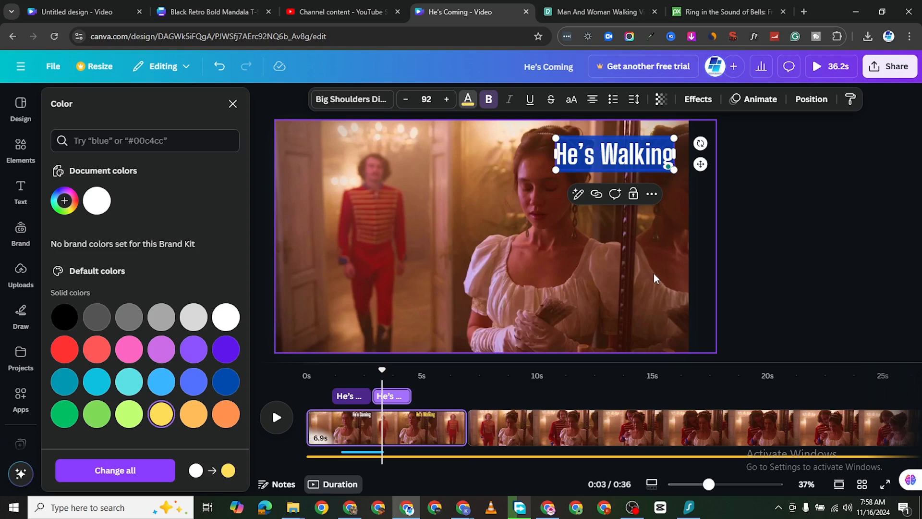
pyautogui.doubleClick(653, 274)
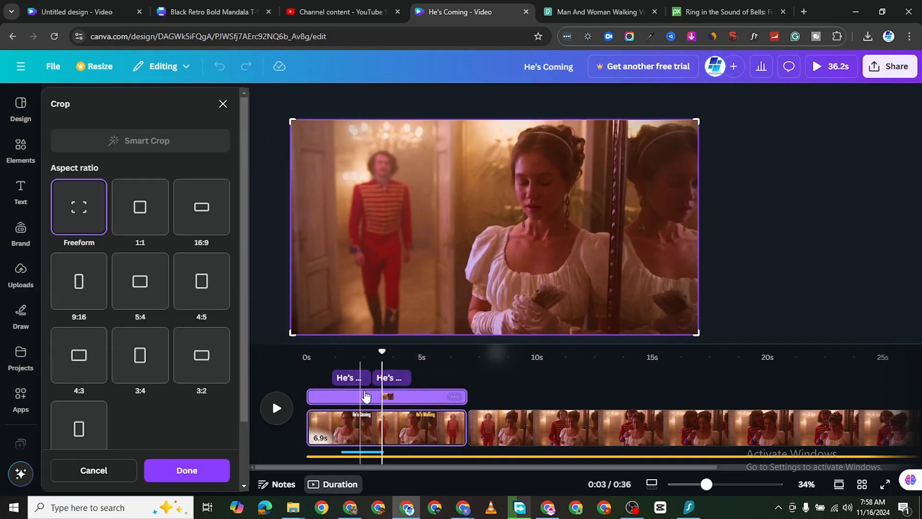
# Play back the first clip from near its start to review the timing of both text captions
pyautogui.moveTo(379, 353); pyautogui.dragTo(331, 351)
pyautogui.press('space')
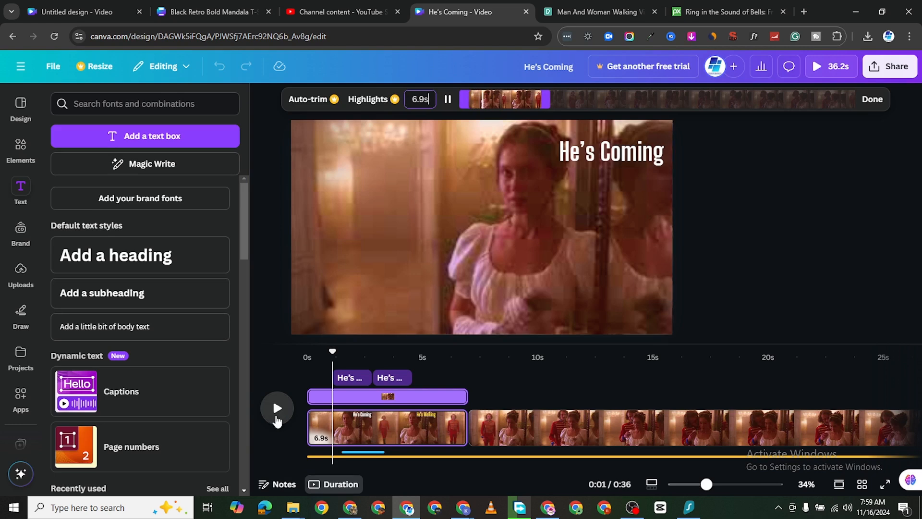
pyautogui.click(277, 419)
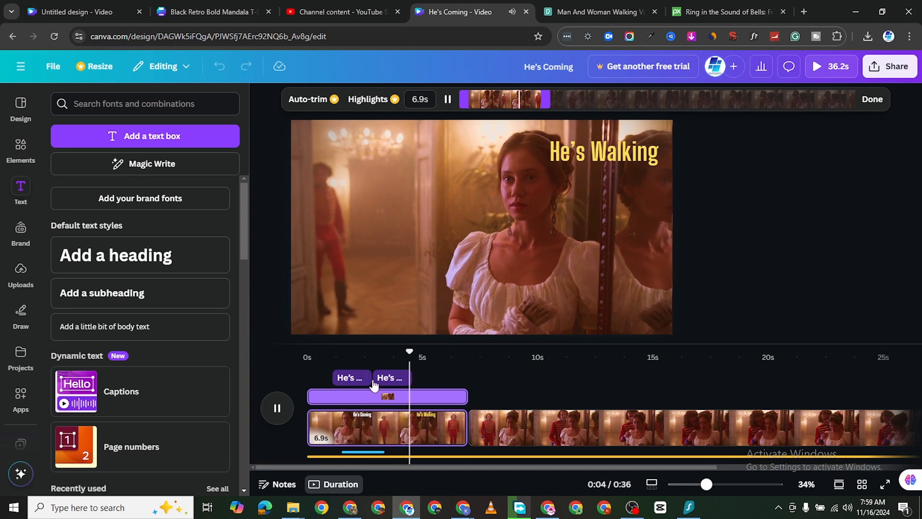
pyautogui.moveTo(416, 355); pyautogui.dragTo(307, 355)
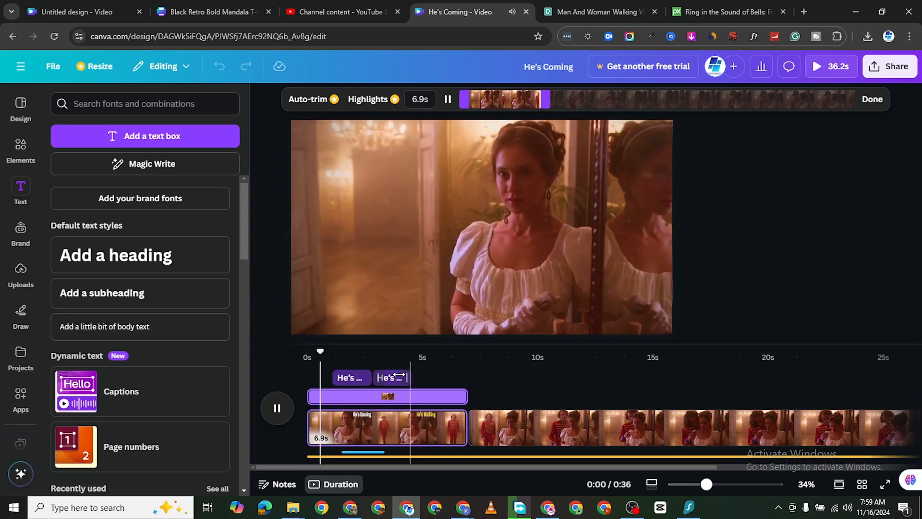
pyautogui.click(285, 417)
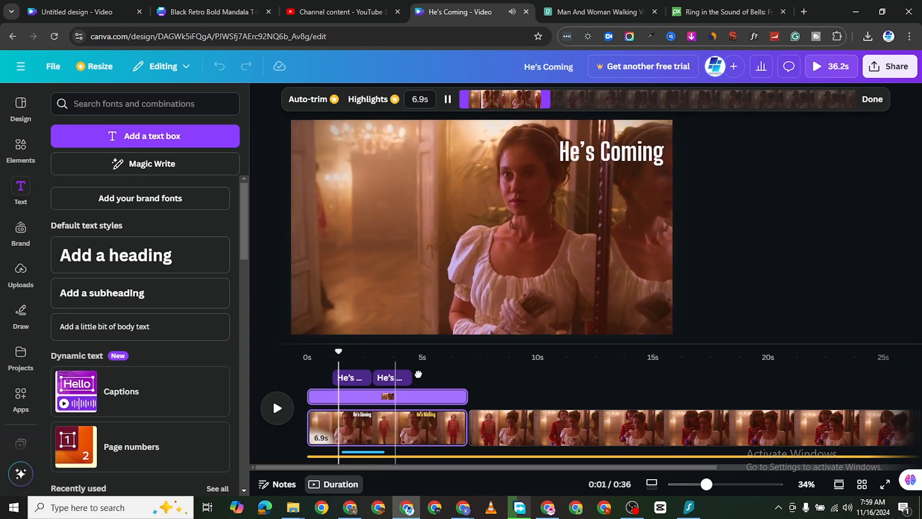
# Shift the "He's Walking" text along the timeline to start at about 5 s, and play back the clip to check its timing
pyautogui.moveTo(402, 378); pyautogui.dragTo(434, 388)
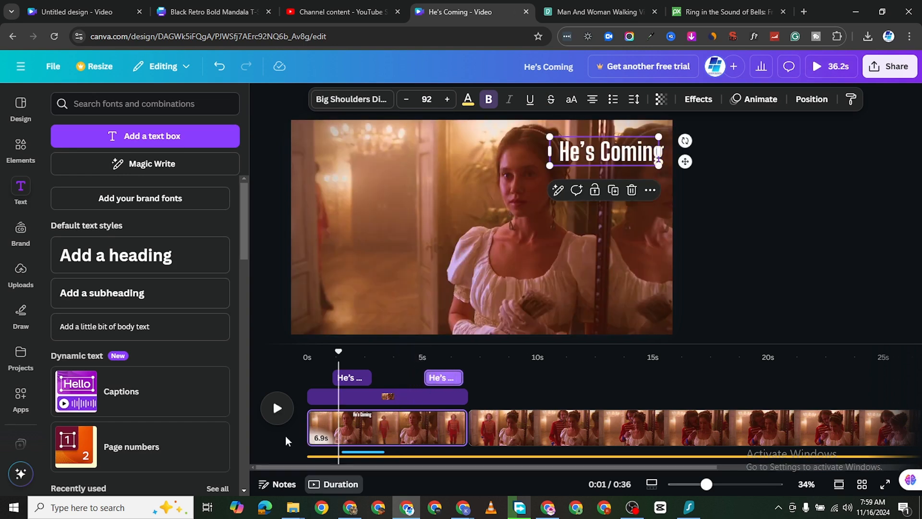
pyautogui.click(279, 410)
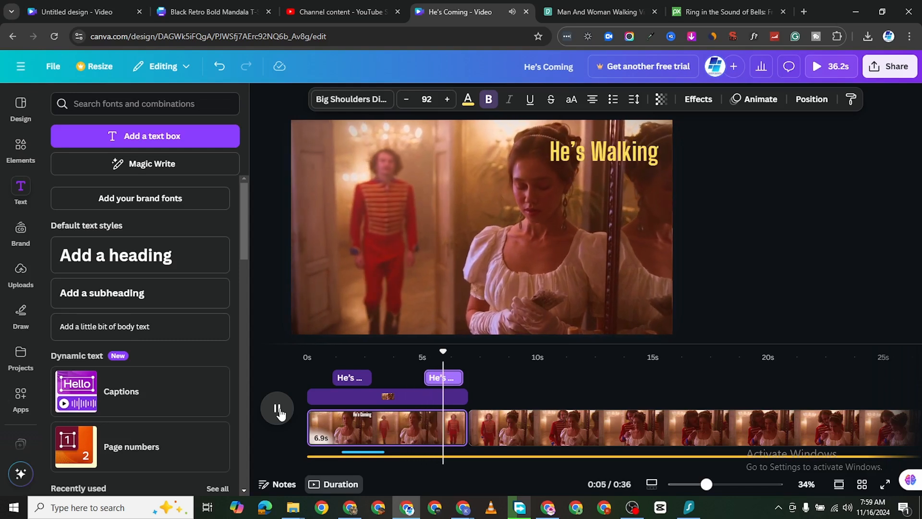
pyautogui.click(278, 411)
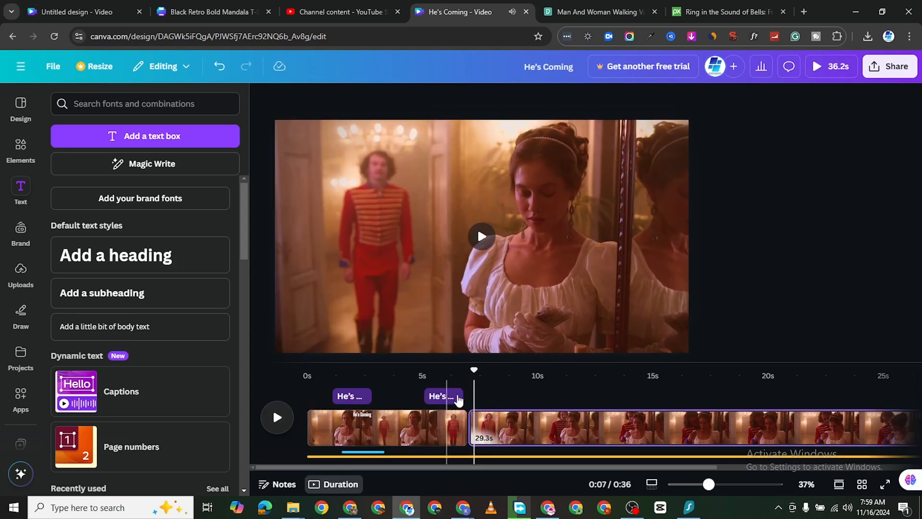
# Add a heading to the second clip at about 9 s that reads "Approaching"
pyautogui.moveTo(474, 371); pyautogui.dragTo(522, 379)
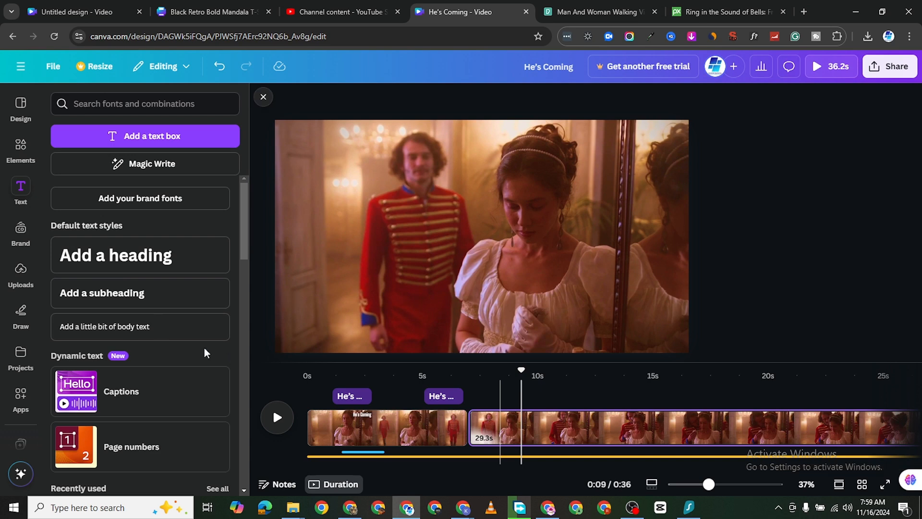
pyautogui.click(116, 254)
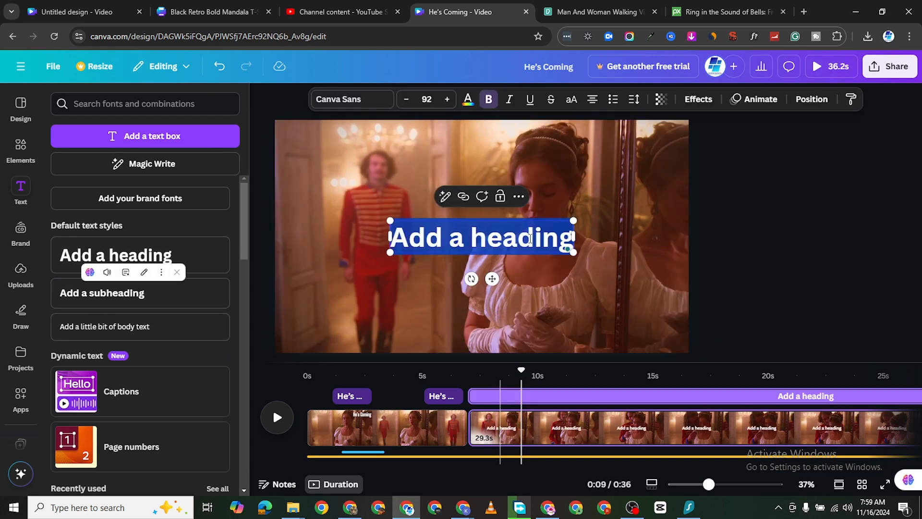
pyautogui.write('He')
pyautogui.write("'s A")
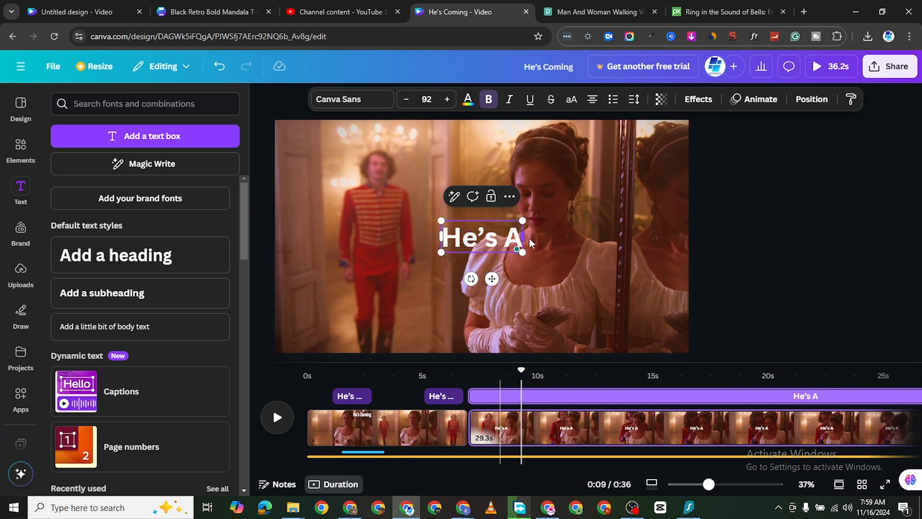
pyautogui.press('BackSpace')
pyautogui.press('BackSpace')
pyautogui.press('BackSpace')
pyautogui.press('BackSpace')
pyautogui.press('BackSpace')
pyautogui.press('BackSpace')
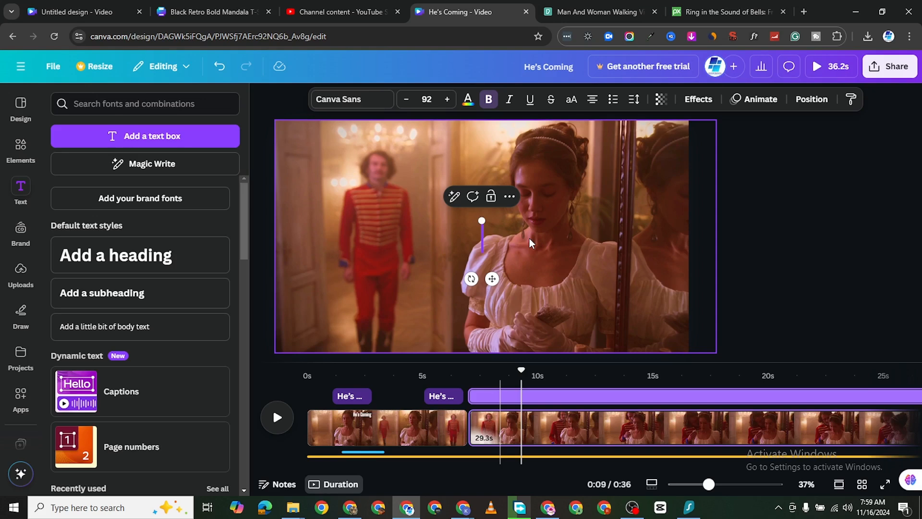
pyautogui.write('Approach')
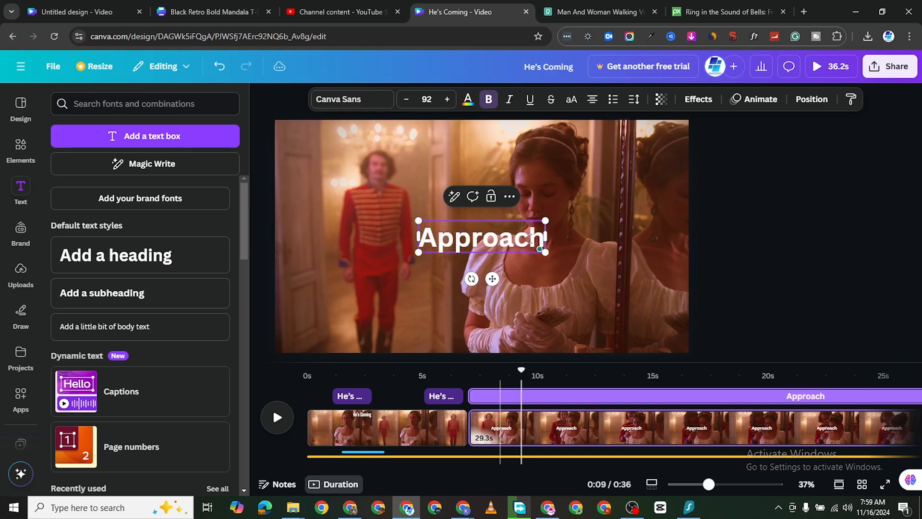
pyautogui.write('ing')
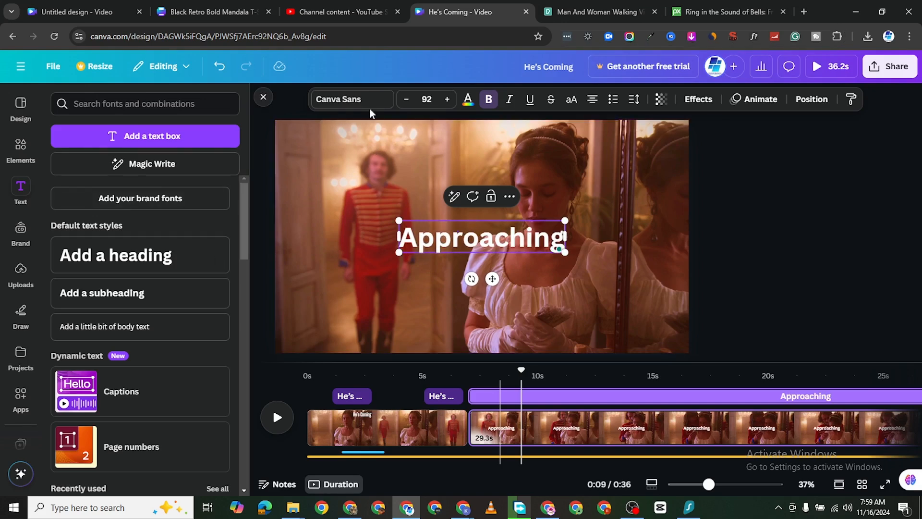
# Set the "Approaching" text's font to Big Shoulders Display in the Bold weight
pyautogui.click(365, 101)
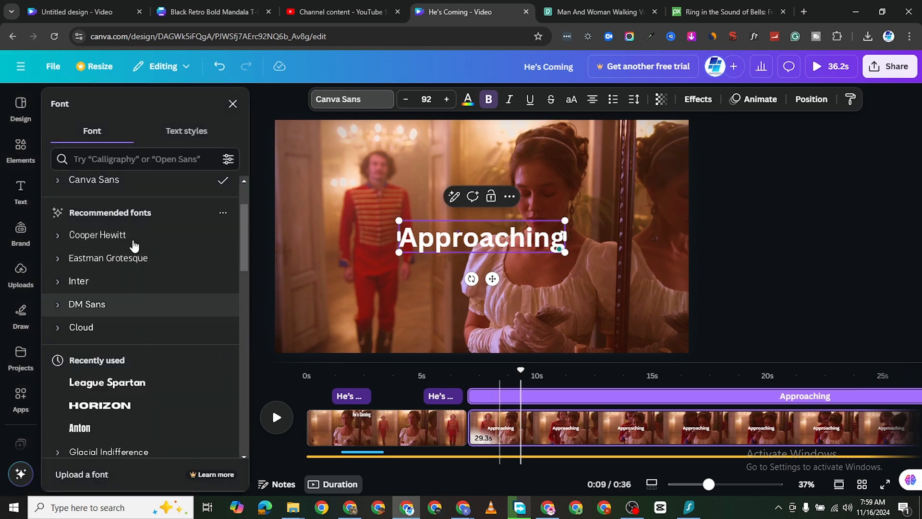
pyautogui.click(107, 383)
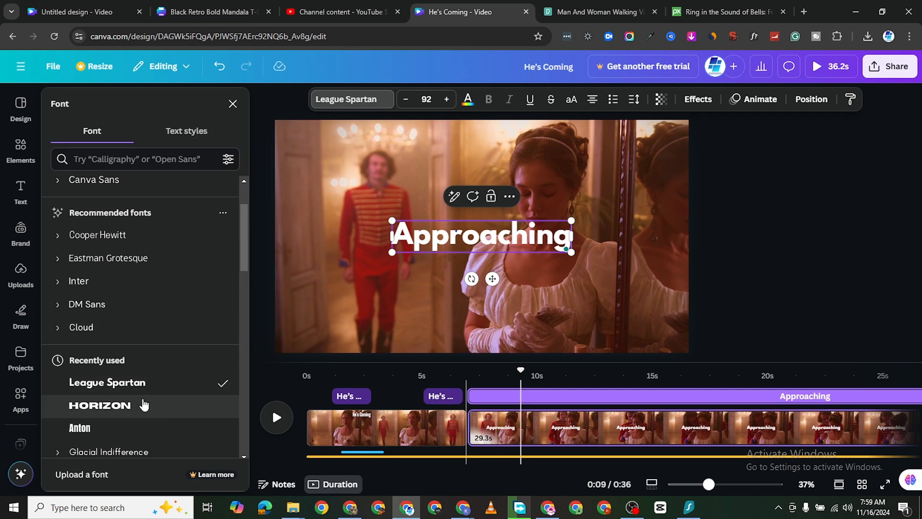
pyautogui.scroll(-2, 120, 394)
pyautogui.scroll(-4, 64, 336)
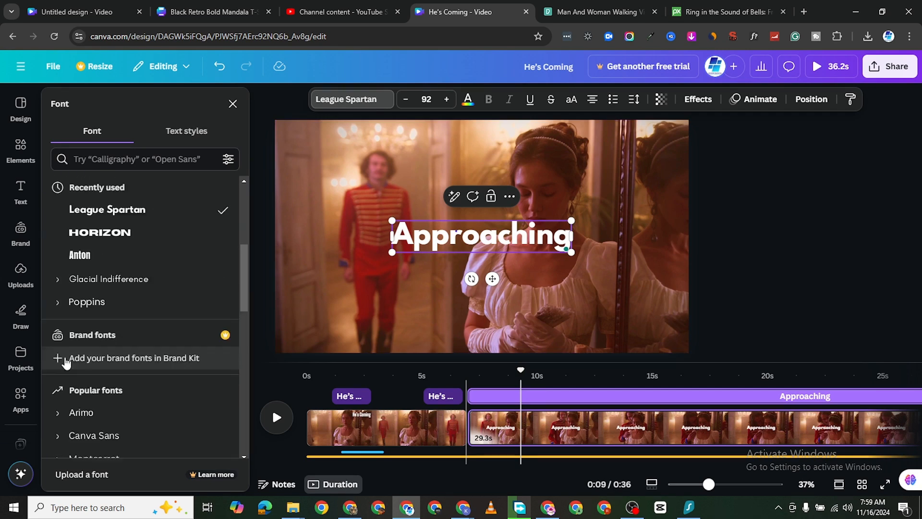
pyautogui.scroll(5, 96, 297)
pyautogui.scroll(1, 108, 264)
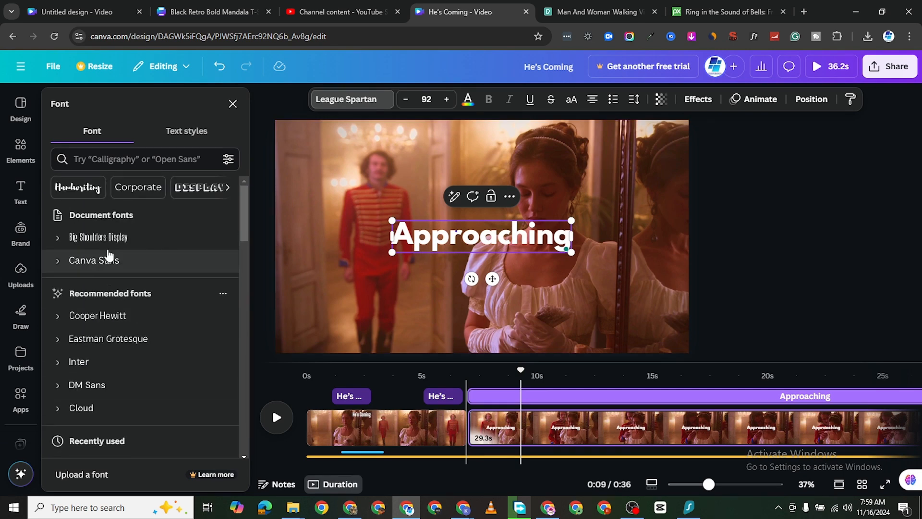
pyautogui.click(84, 236)
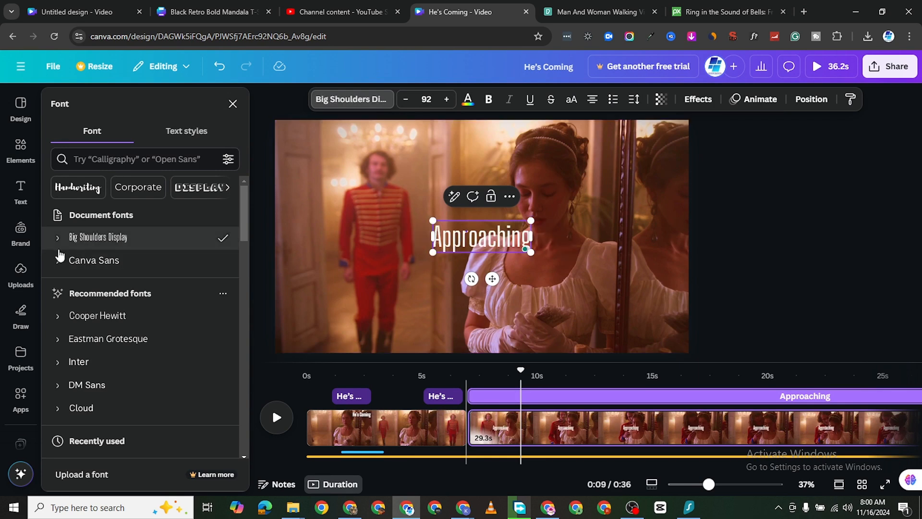
pyautogui.click(58, 237)
pyautogui.click(90, 330)
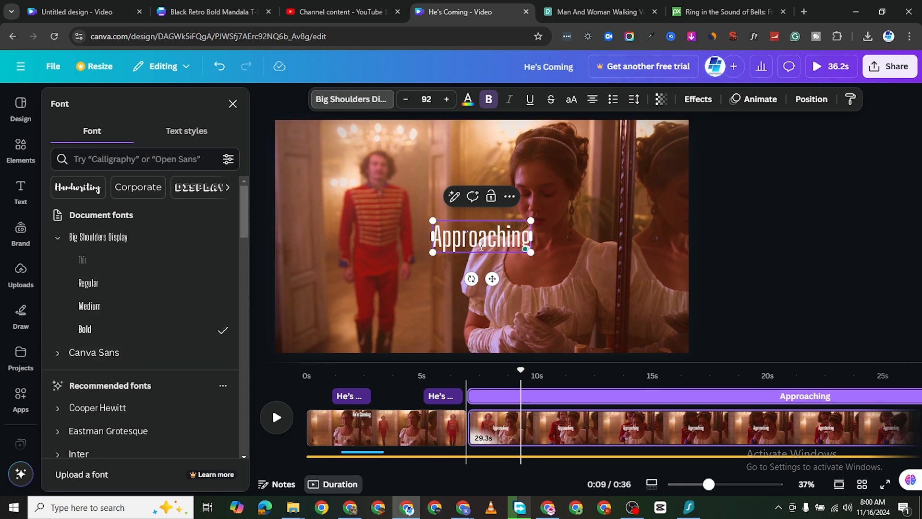
pyautogui.doubleClick(475, 239)
pyautogui.click(95, 336)
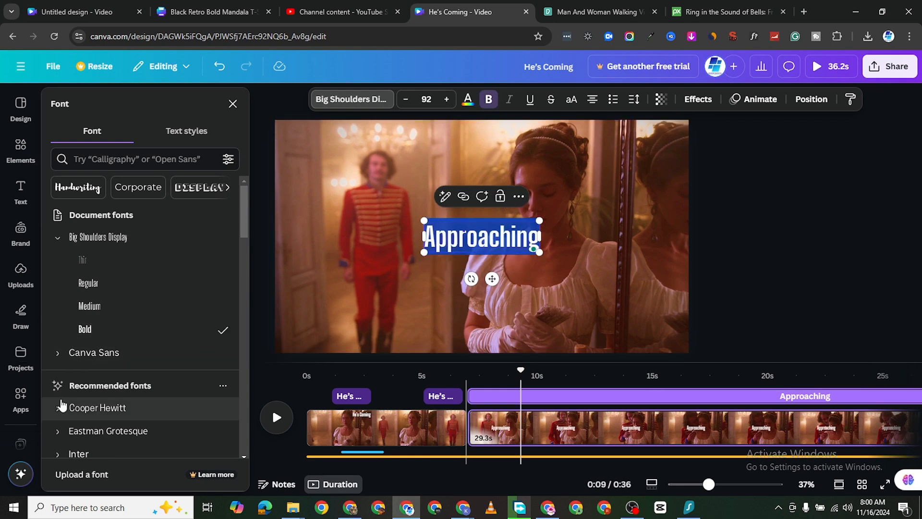
pyautogui.click(566, 240)
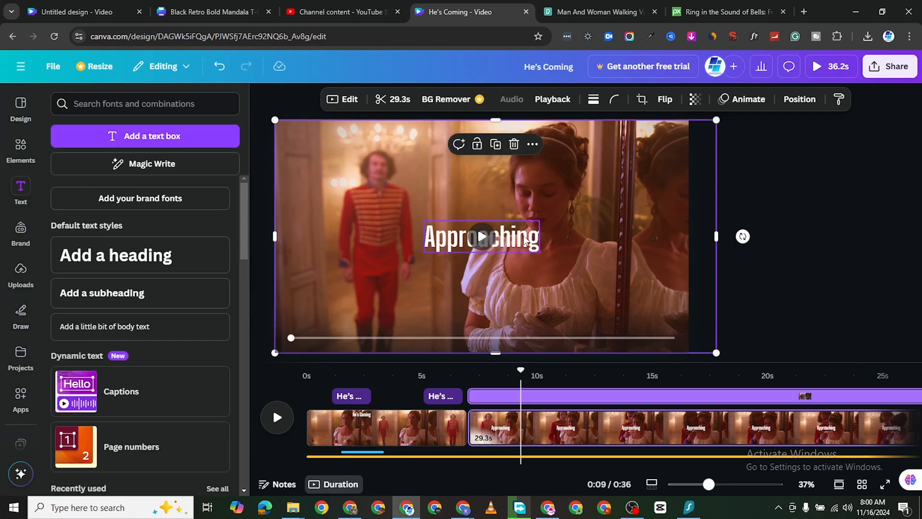
# Move the "Approaching" text to the video frame's upper right and trim its timing to start at about 9.3 s and last about 2 s
pyautogui.moveTo(528, 245); pyautogui.dragTo(652, 159)
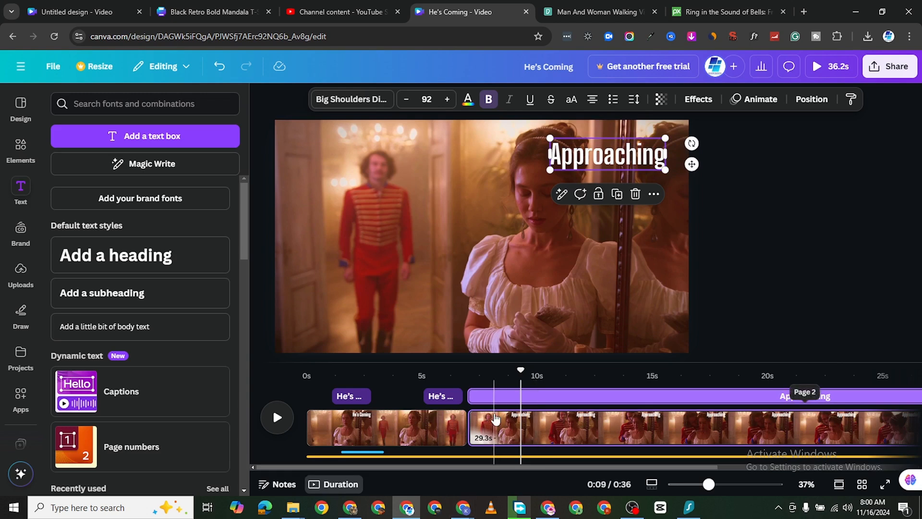
pyautogui.moveTo(469, 395); pyautogui.dragTo(522, 407)
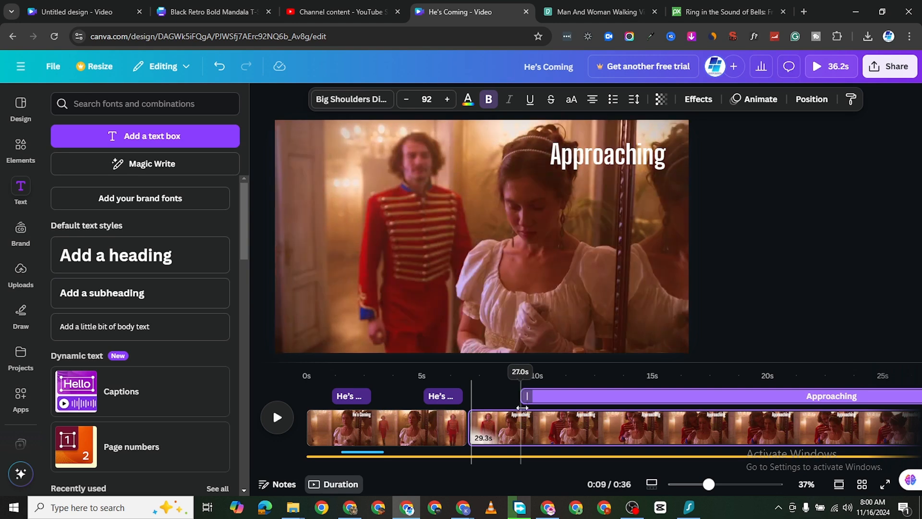
pyautogui.moveTo(696, 467); pyautogui.dragTo(895, 468)
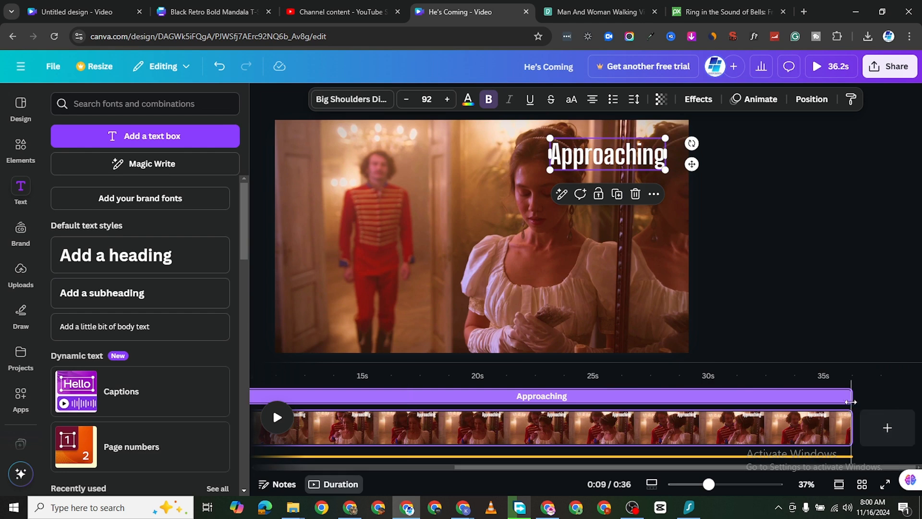
pyautogui.moveTo(845, 396); pyautogui.dragTo(387, 420)
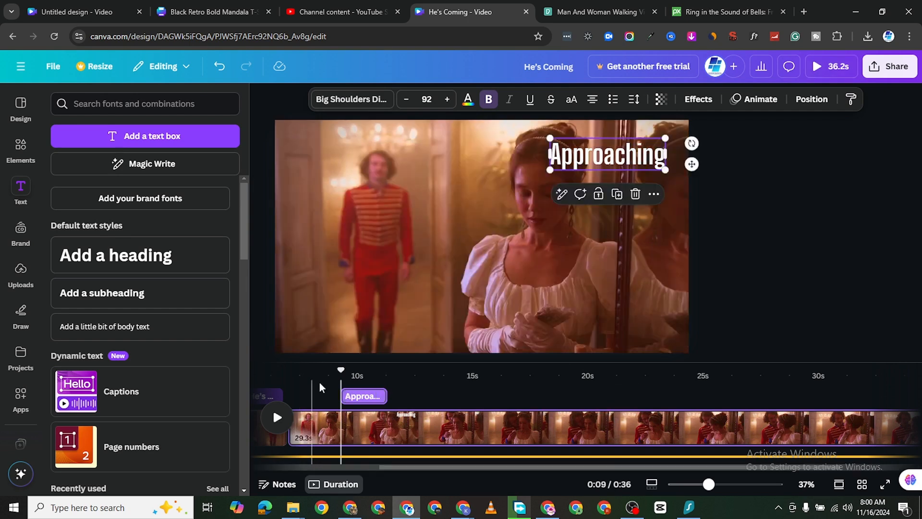
# Shift the "Approaching" text earlier to start at about 7.6 s, playing back the second clip to check its timing
pyautogui.moveTo(336, 370); pyautogui.dragTo(425, 391)
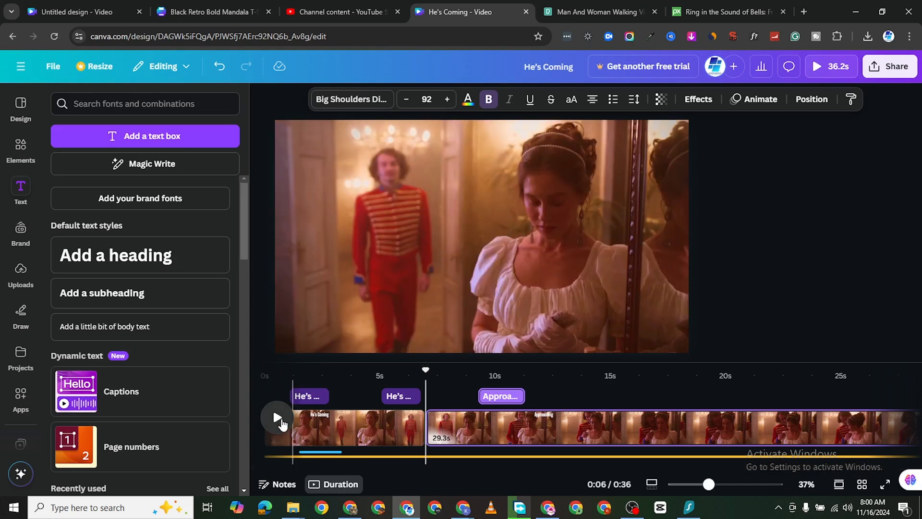
pyautogui.click(277, 420)
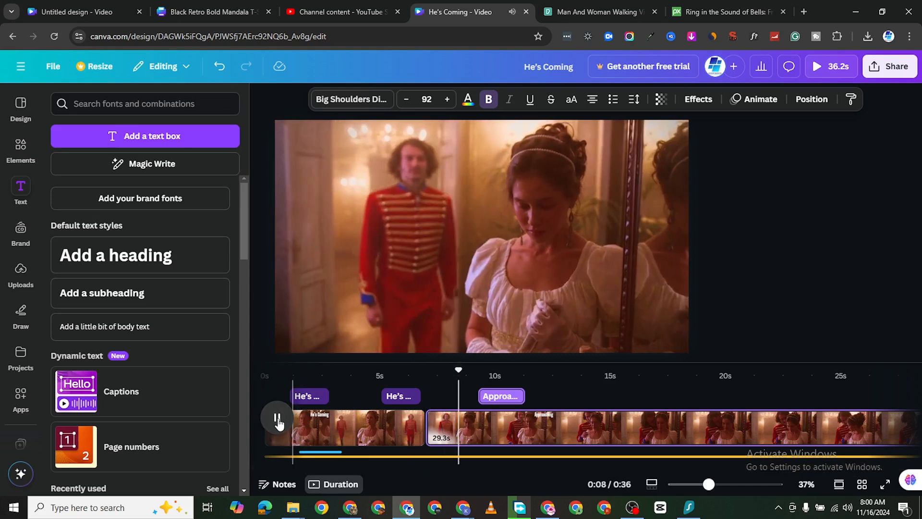
pyautogui.click(275, 419)
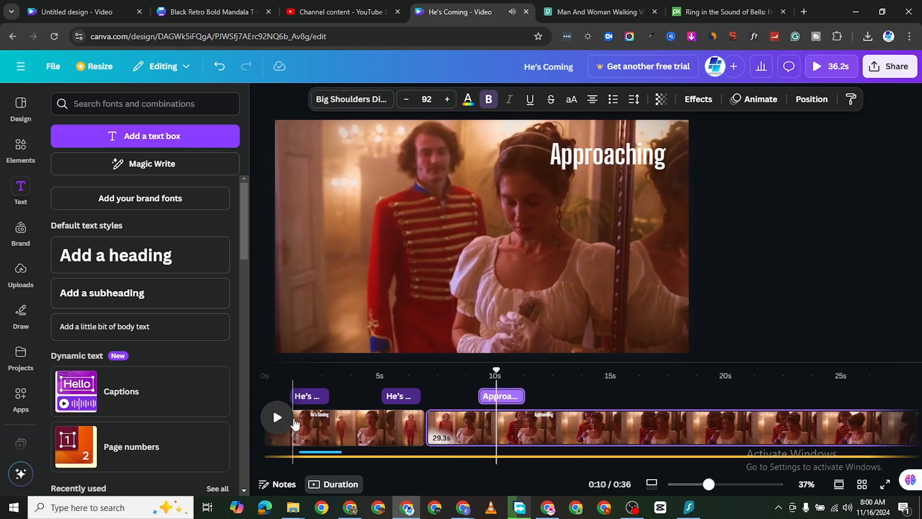
pyautogui.moveTo(506, 402); pyautogui.dragTo(462, 406)
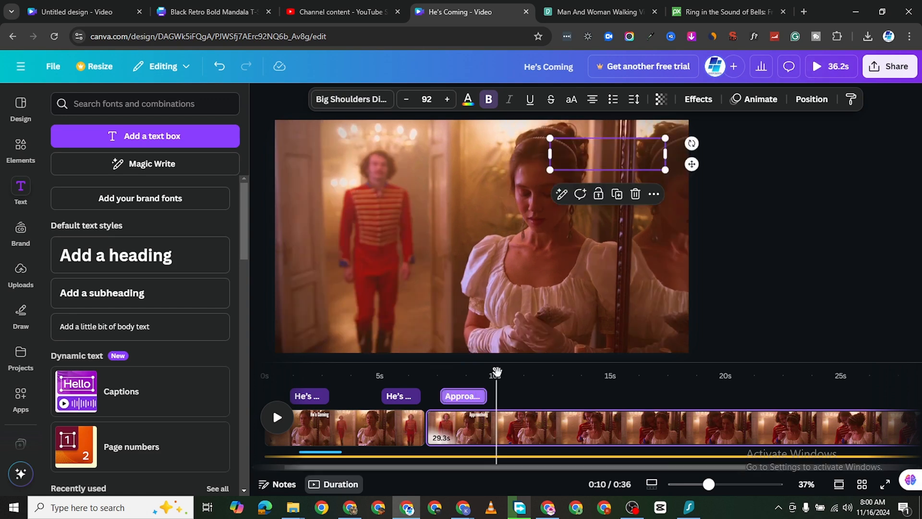
pyautogui.moveTo(495, 371); pyautogui.dragTo(436, 371)
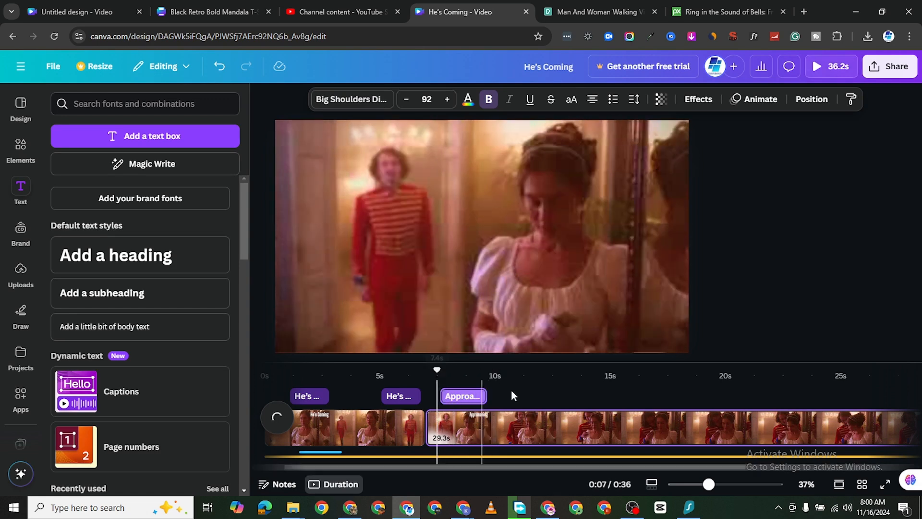
pyautogui.click(279, 418)
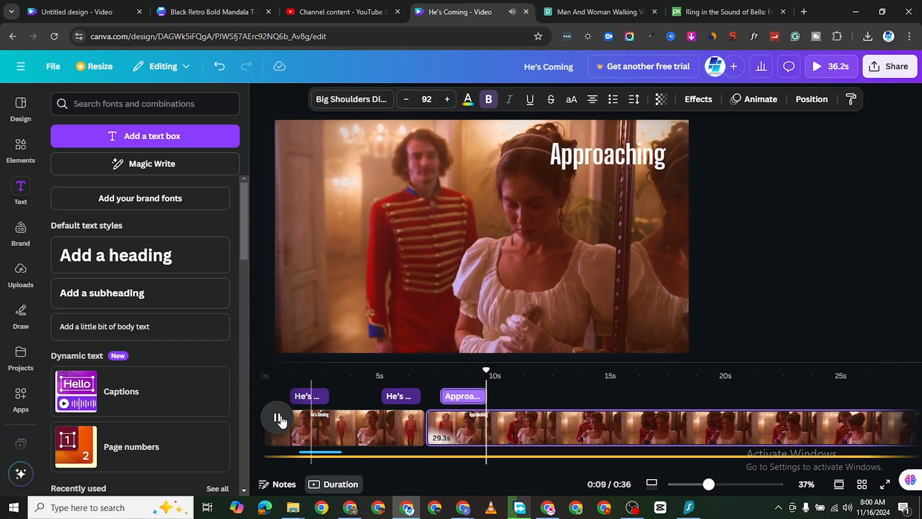
pyautogui.click(279, 418)
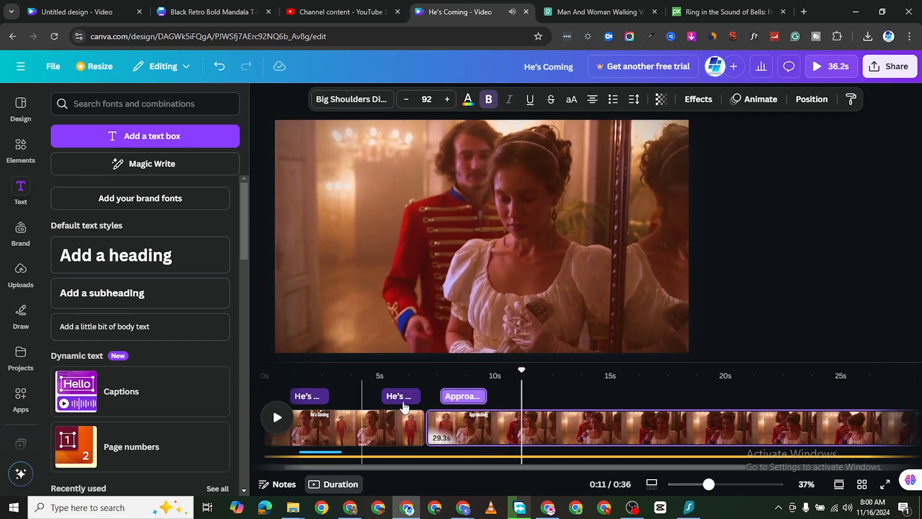
# Duplicate the "Approaching" text and place the copy after the original on the timeline, starting at about 10.8 s
pyautogui.rightClick(455, 399)
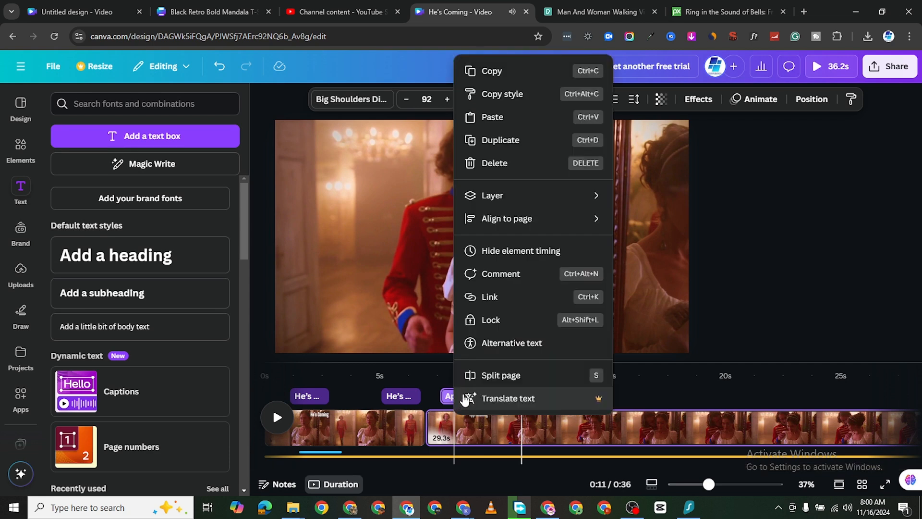
pyautogui.click(512, 140)
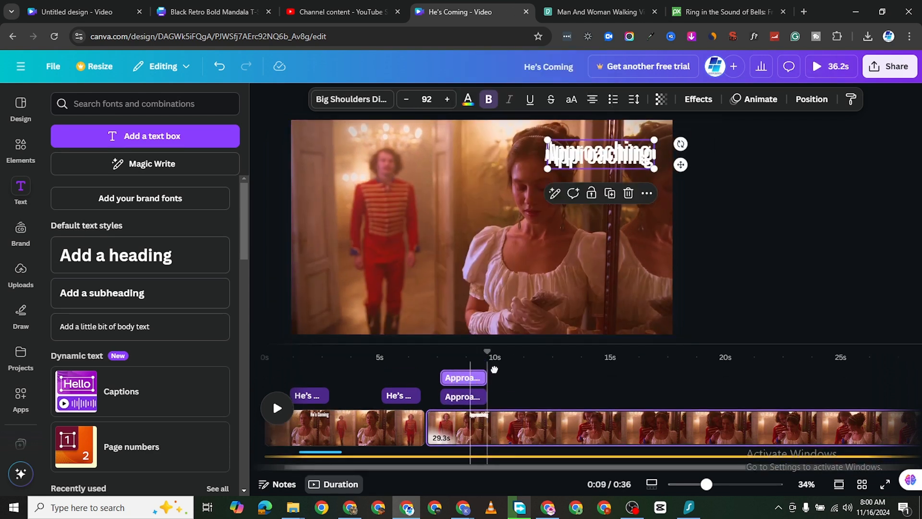
pyautogui.moveTo(470, 386); pyautogui.dragTo(536, 399)
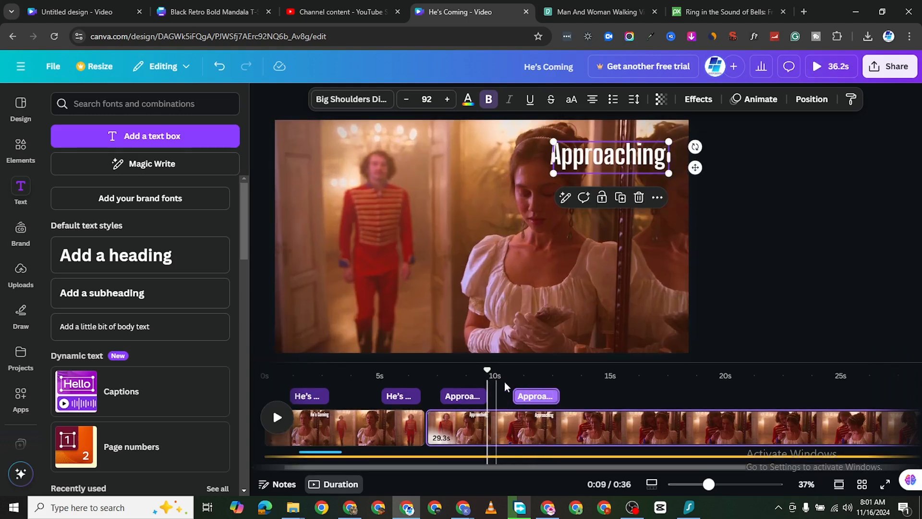
# Change the duplicated "Approaching" text to "She's Shy" and nudge it slightly toward the video frame's upper right corner
pyautogui.click(537, 398)
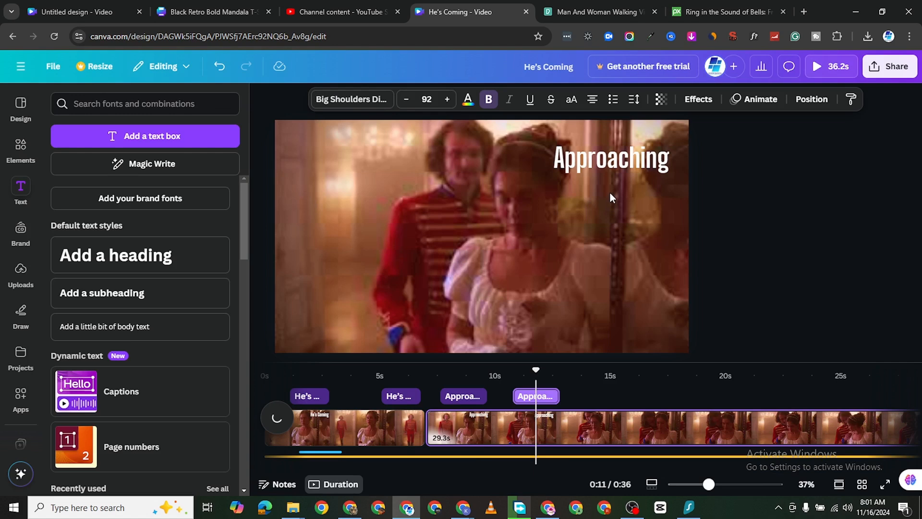
pyautogui.click(618, 164)
pyautogui.doubleClick(618, 165)
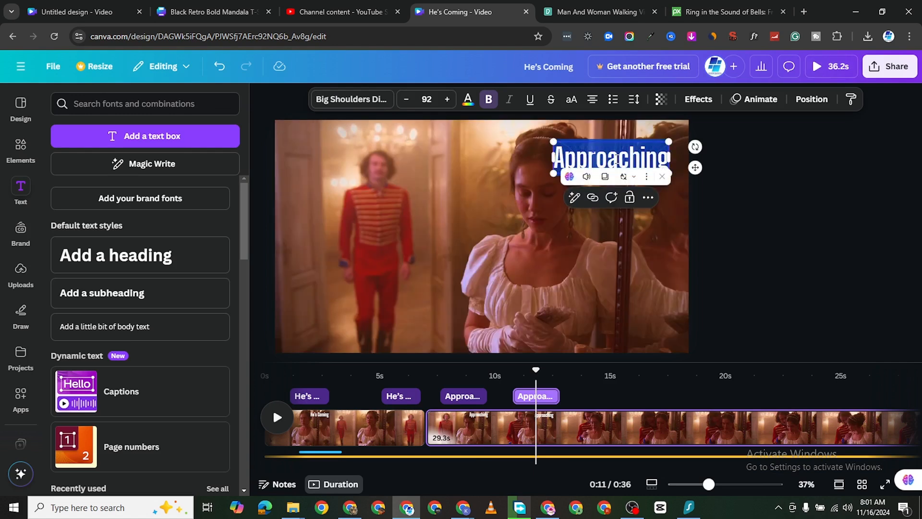
pyautogui.write('Sj')
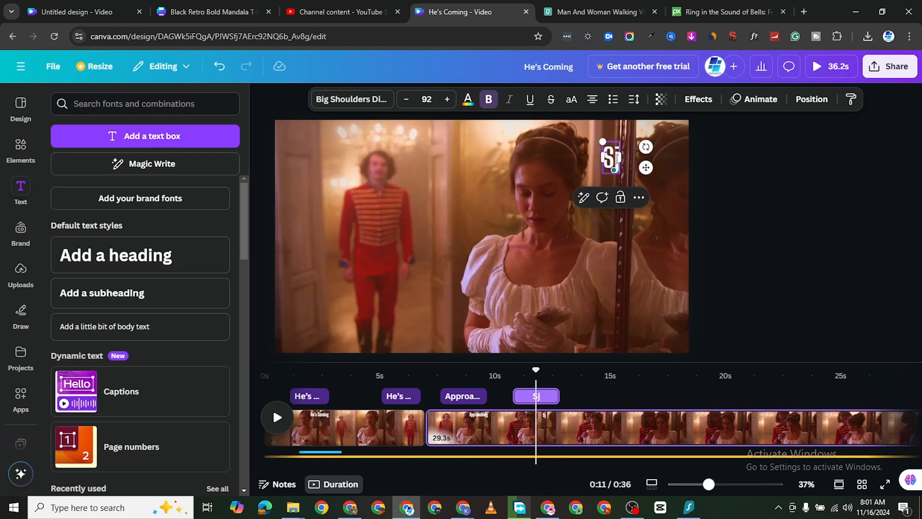
pyautogui.press('BackSpace')
pyautogui.write("he's")
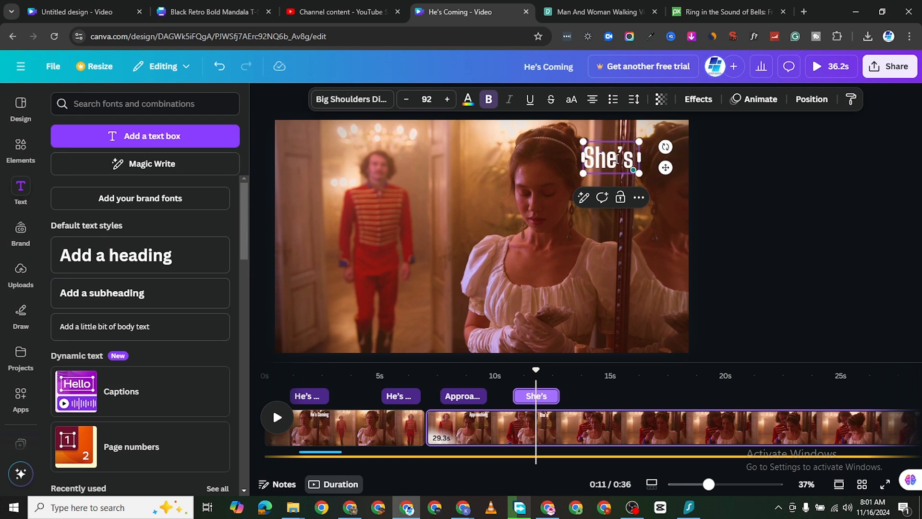
pyautogui.write(' Shy')
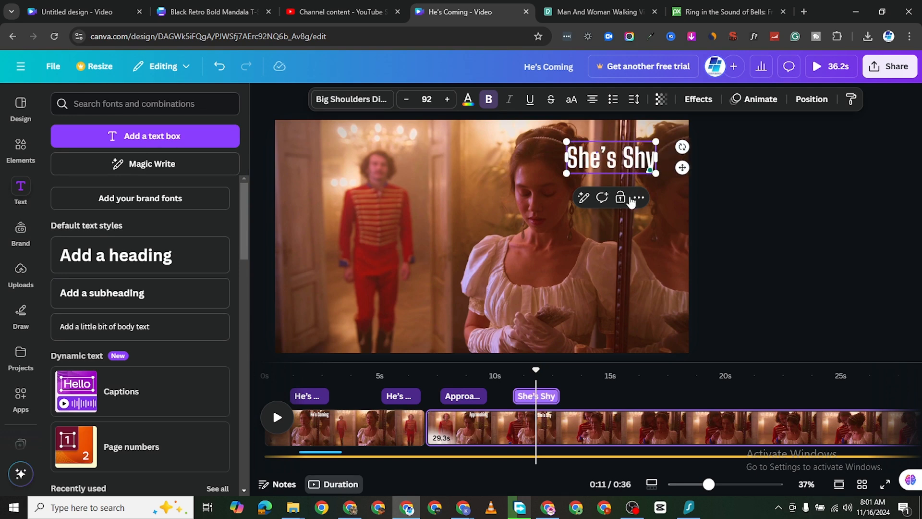
pyautogui.click(477, 218)
pyautogui.click(609, 155)
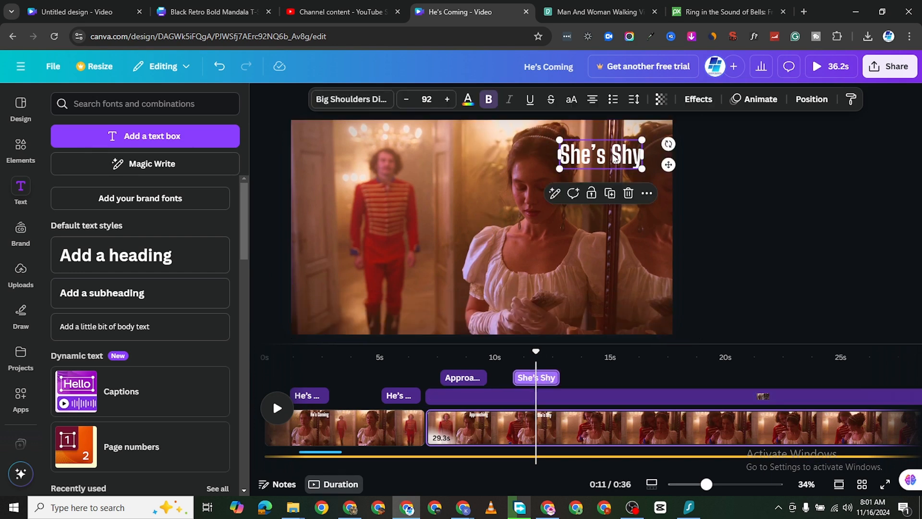
pyautogui.moveTo(611, 155); pyautogui.dragTo(617, 148)
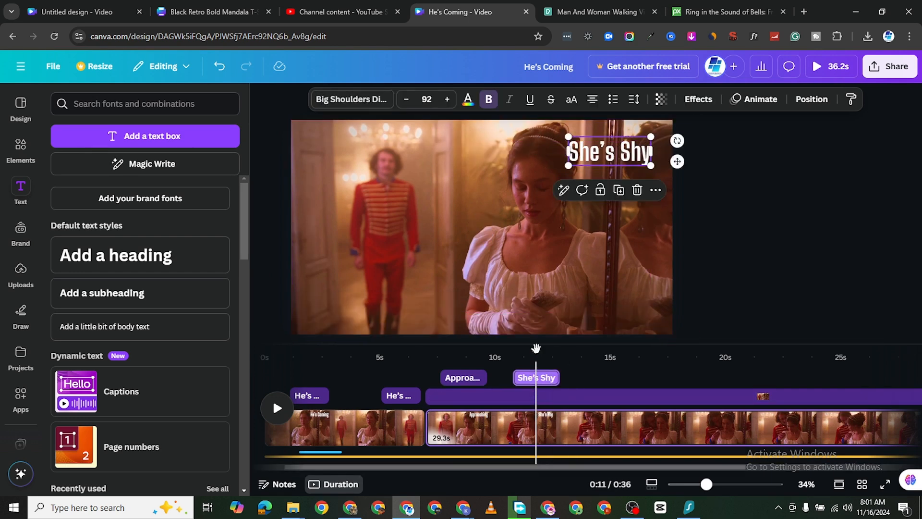
# Play back the second clip's captions, then retime "She's Shy" to about 9.7 s and "Approaching" to about 7.3 s, each lasting about 1.6 s
pyautogui.moveTo(536, 348); pyautogui.dragTo(479, 344)
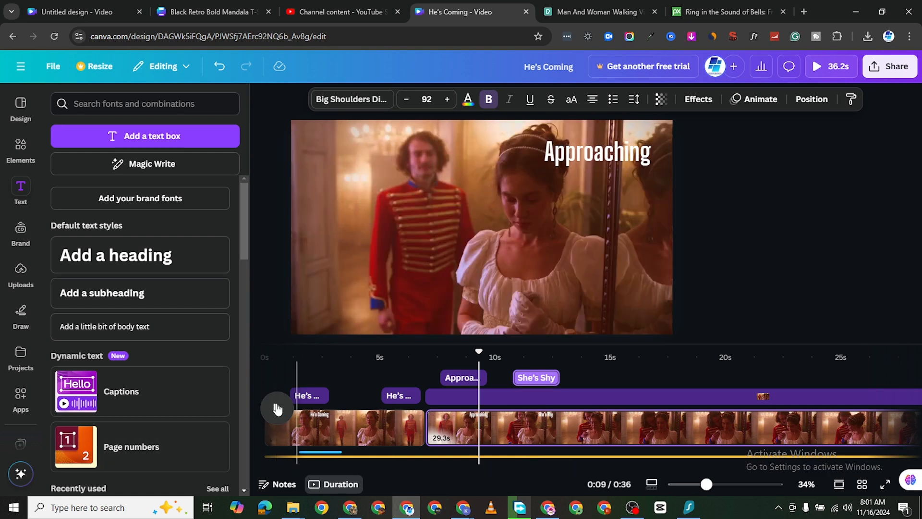
pyautogui.click(277, 408)
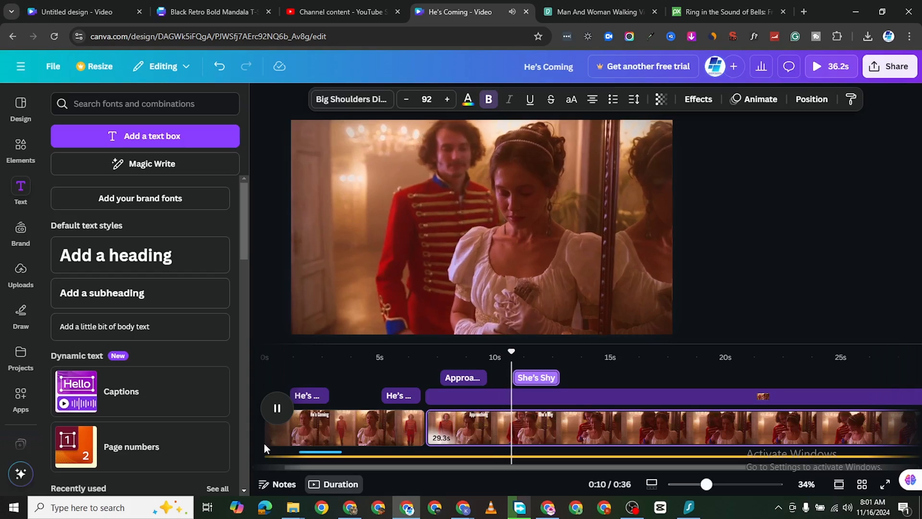
pyautogui.click(277, 408)
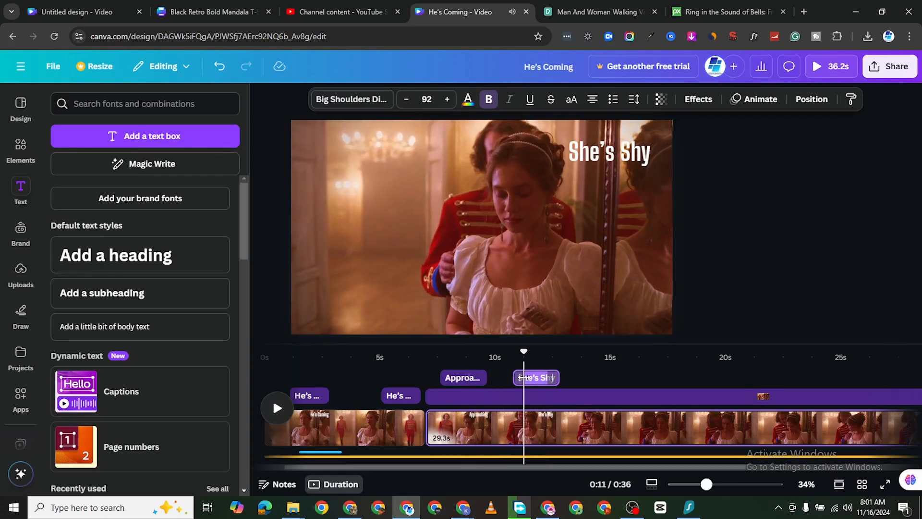
pyautogui.moveTo(536, 381); pyautogui.dragTo(522, 378)
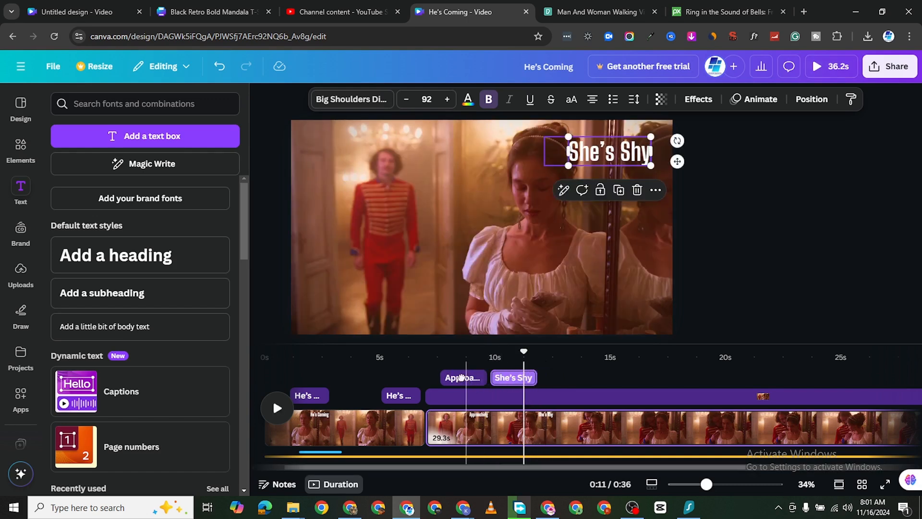
pyautogui.moveTo(461, 378)
pyautogui.mouseDown()
pyautogui.moveTo(525, 378)
pyautogui.moveTo(464, 378)
pyautogui.mouseUp()
pyautogui.click(511, 379)
pyautogui.click(460, 380)
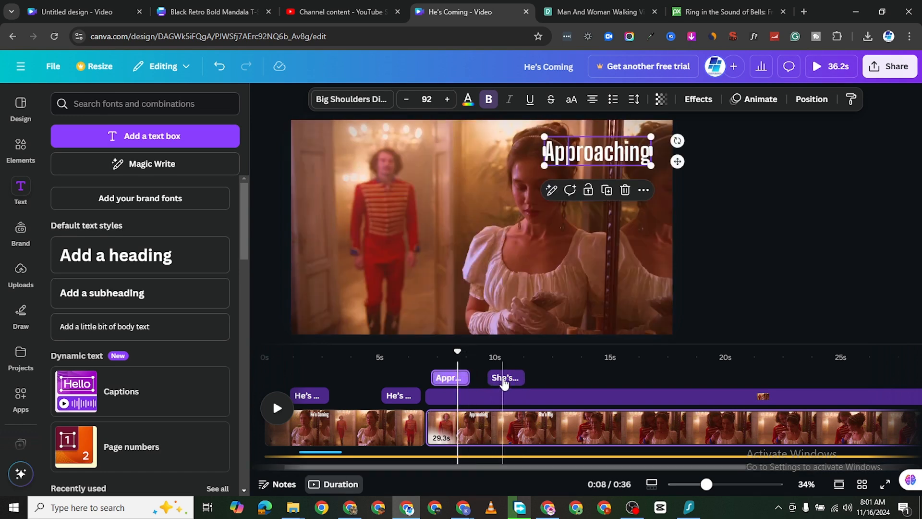
# Duplicate the "She's Shy" text and place the copy after it on the timeline, starting at about 11.9 s
pyautogui.rightClick(504, 383)
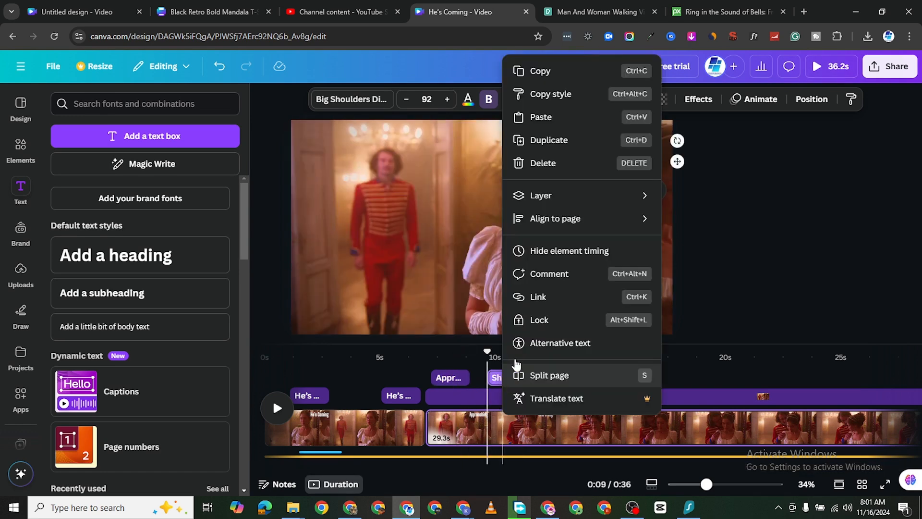
pyautogui.click(569, 141)
pyautogui.moveTo(510, 382); pyautogui.dragTo(549, 378)
pyautogui.click(558, 398)
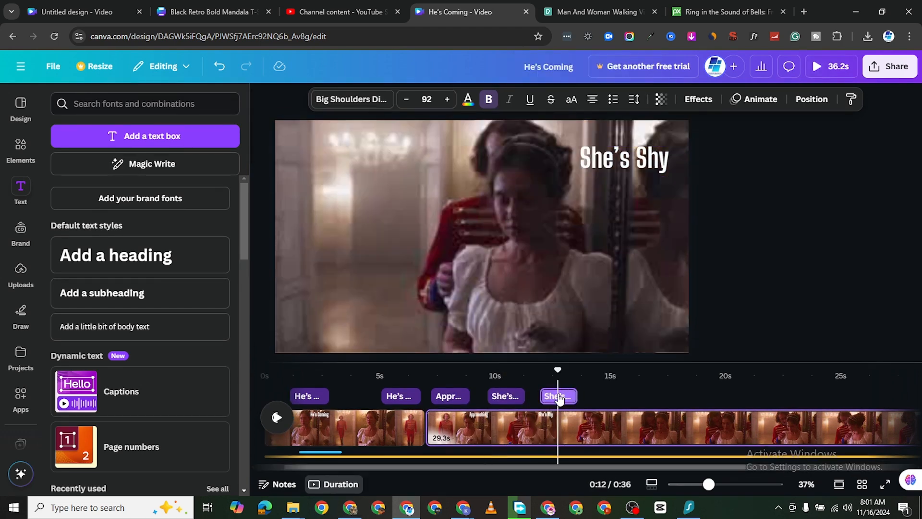
# Change the copied text to "He Touche Her", widening its box to fit one line and nudging it up and left
pyautogui.click(629, 159)
pyautogui.click(635, 155)
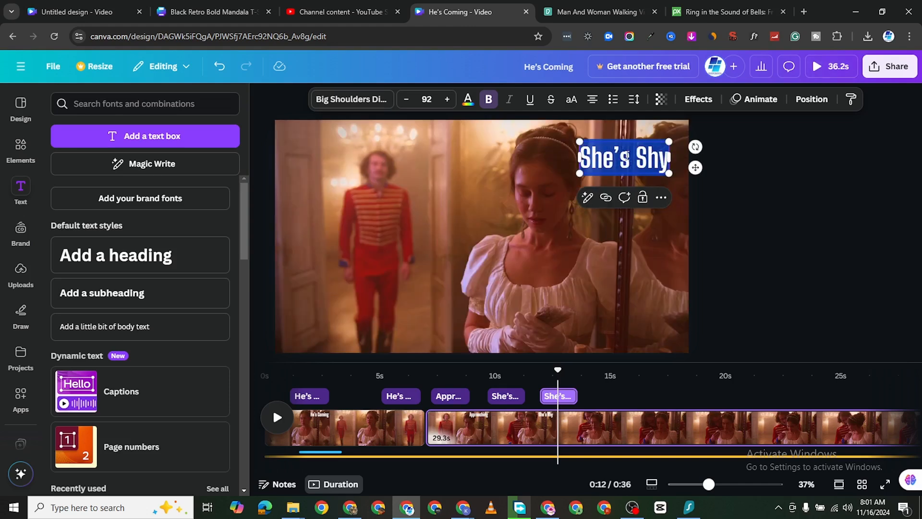
pyautogui.write('H')
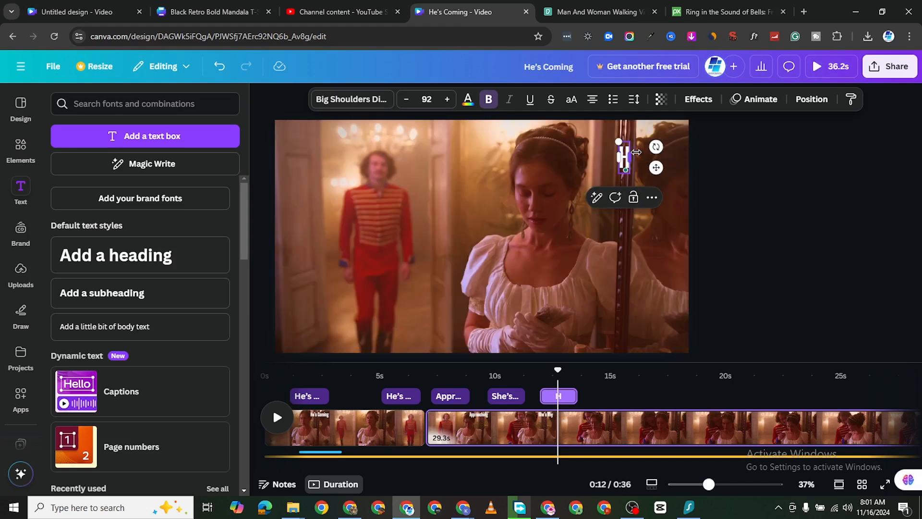
pyautogui.write('e Touche')
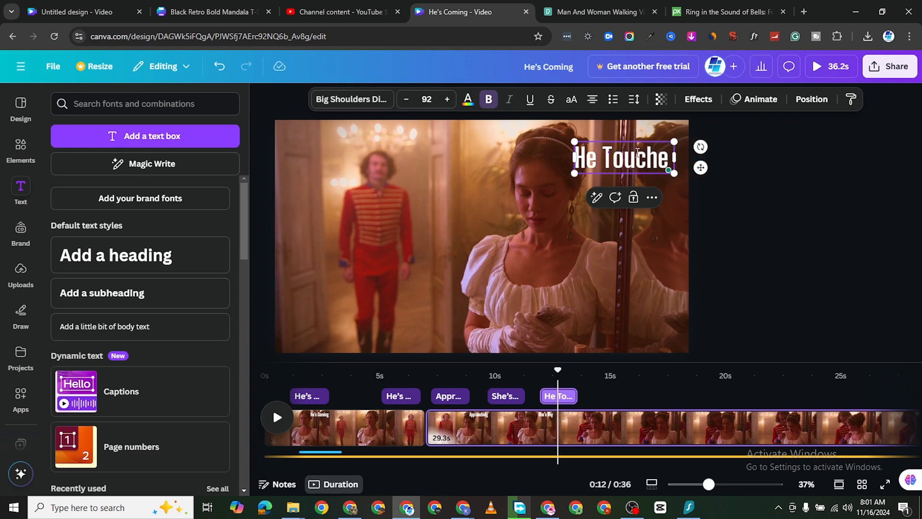
pyautogui.write(' Her')
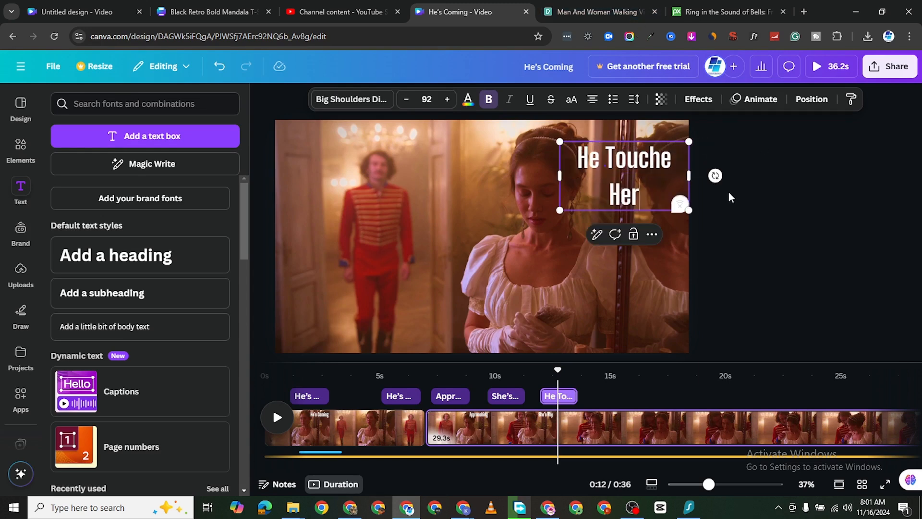
pyautogui.moveTo(557, 174); pyautogui.dragTo(547, 174)
pyautogui.click(781, 150)
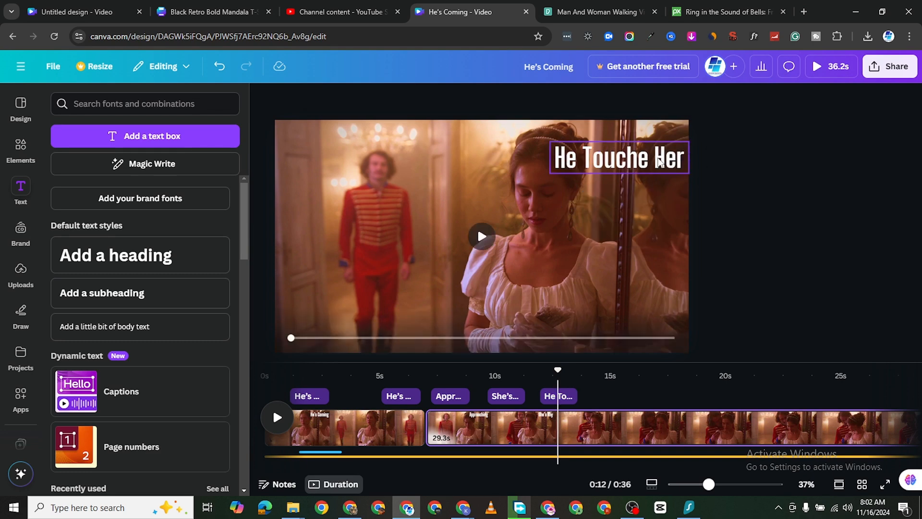
pyautogui.click(682, 166)
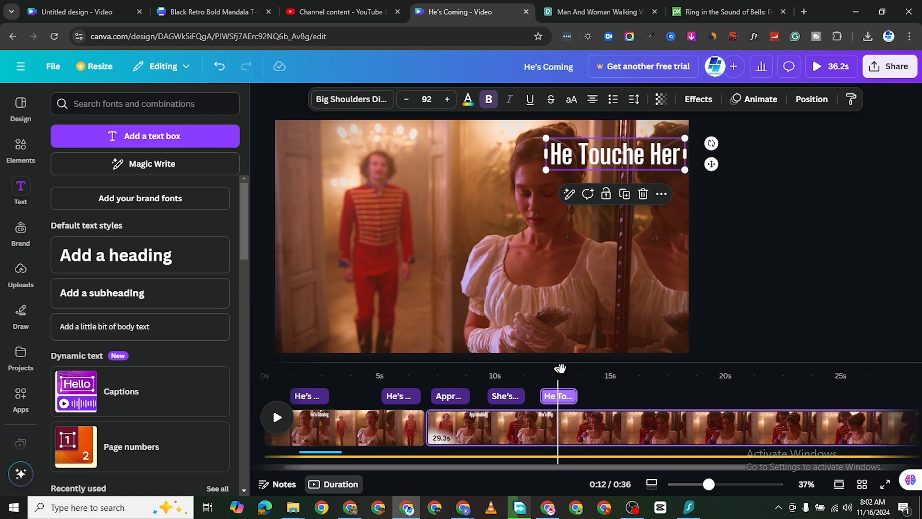
# Play back the captions from about 7 s and set the playhead to 11.9 s, where "He Touche Her" starts
pyautogui.moveTo(558, 369); pyautogui.dragTo(431, 393)
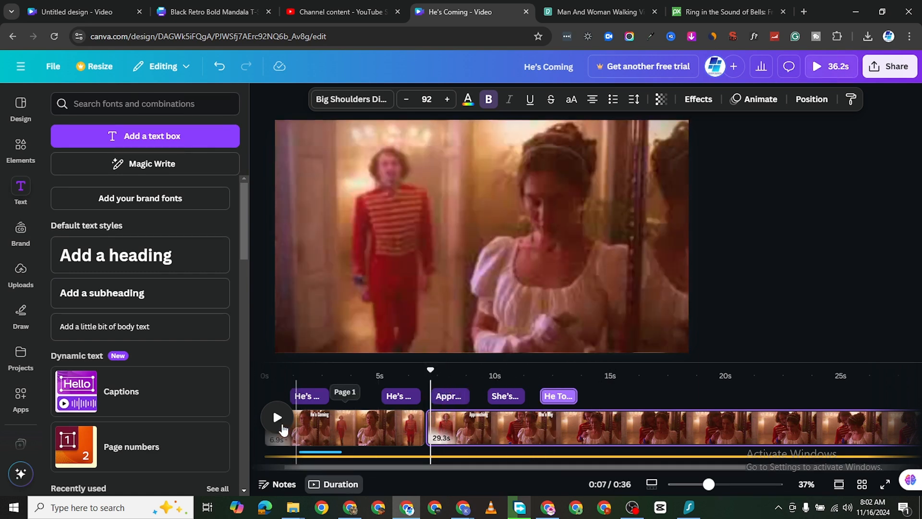
pyautogui.click(277, 418)
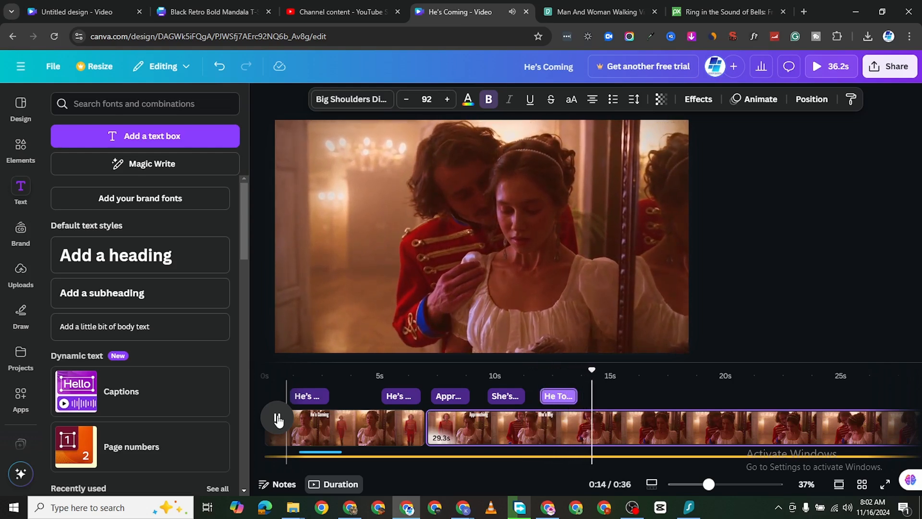
pyautogui.click(277, 419)
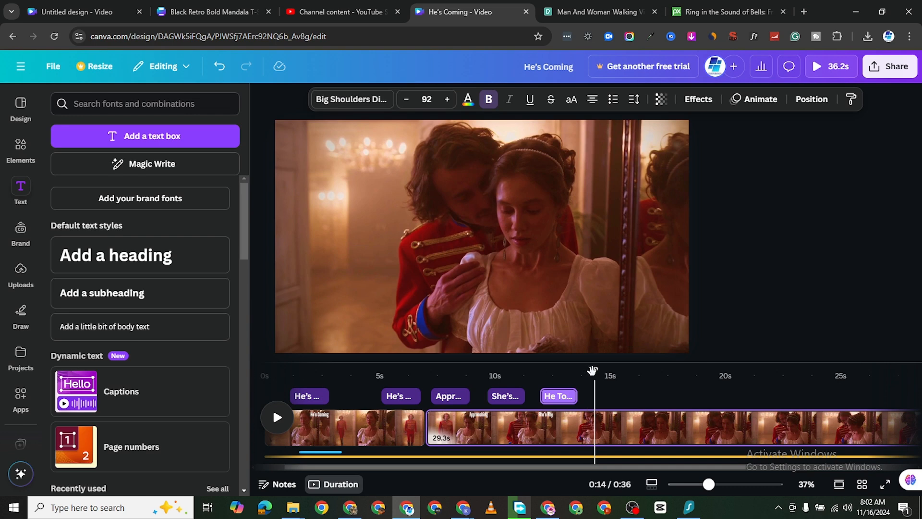
pyautogui.moveTo(592, 370); pyautogui.dragTo(491, 387)
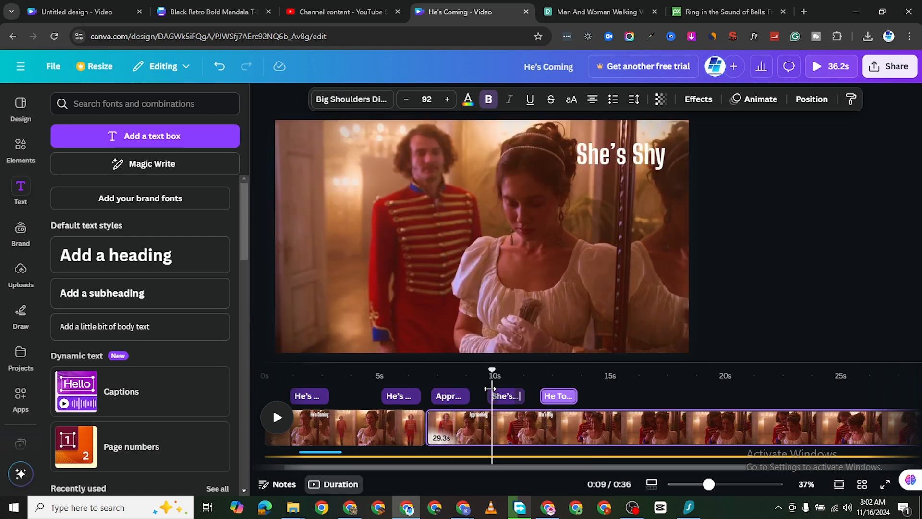
pyautogui.moveTo(491, 373); pyautogui.dragTo(534, 380)
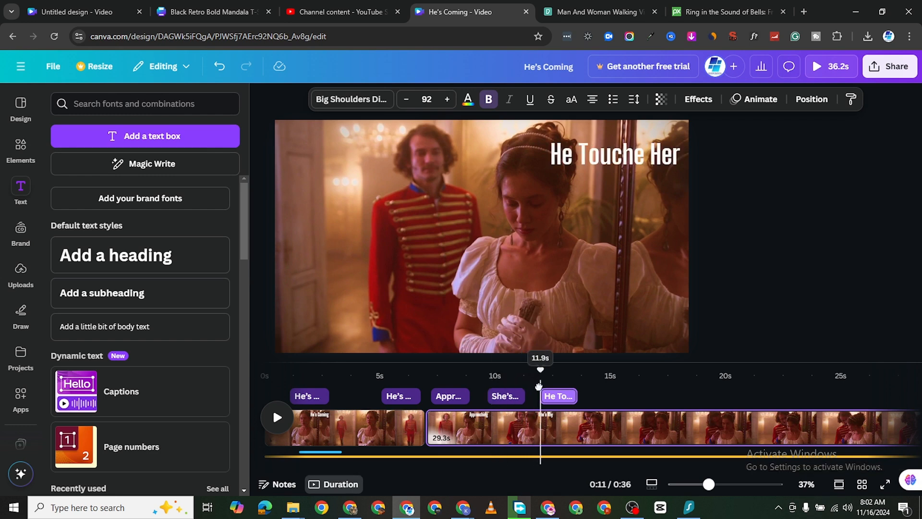
# Switch to Pixabay, search the sound effects for "no", and preview and download the "No no no" effect
pyautogui.click(701, 11)
pyautogui.click(190, 74)
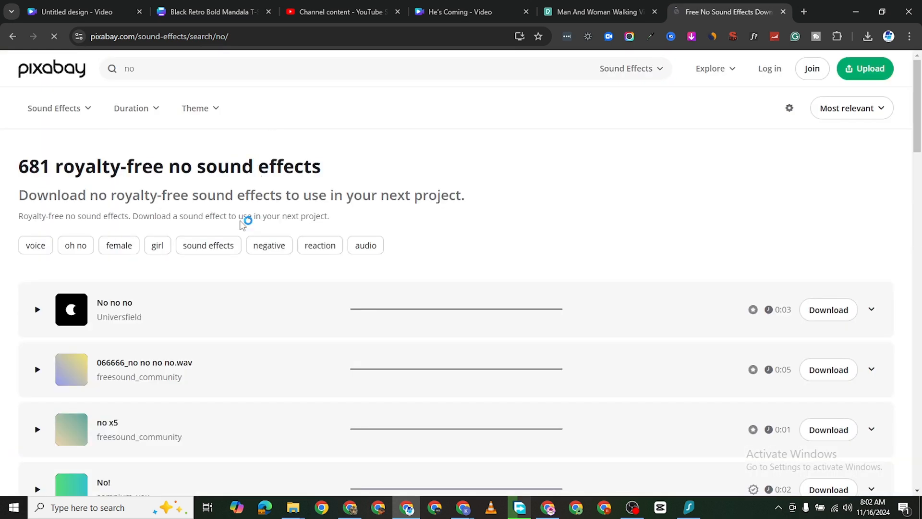
pyautogui.scroll(-1, 221, 308)
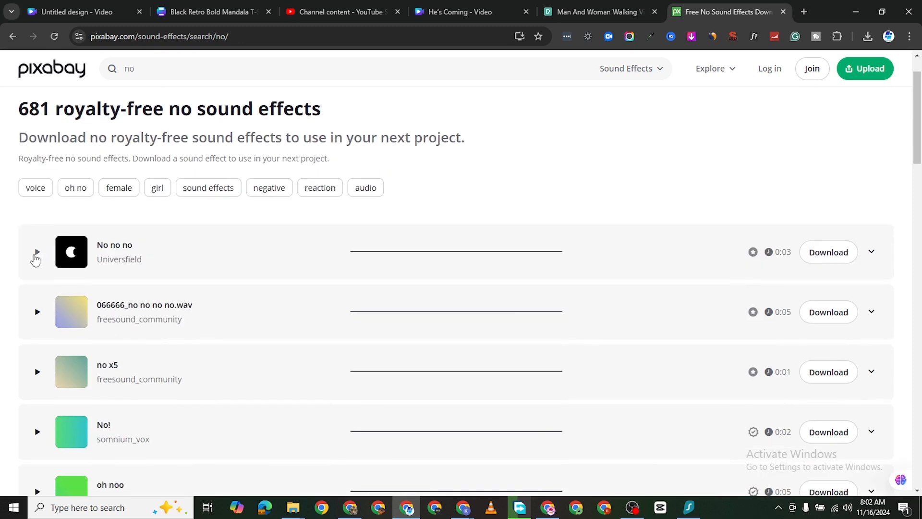
pyautogui.click(37, 259)
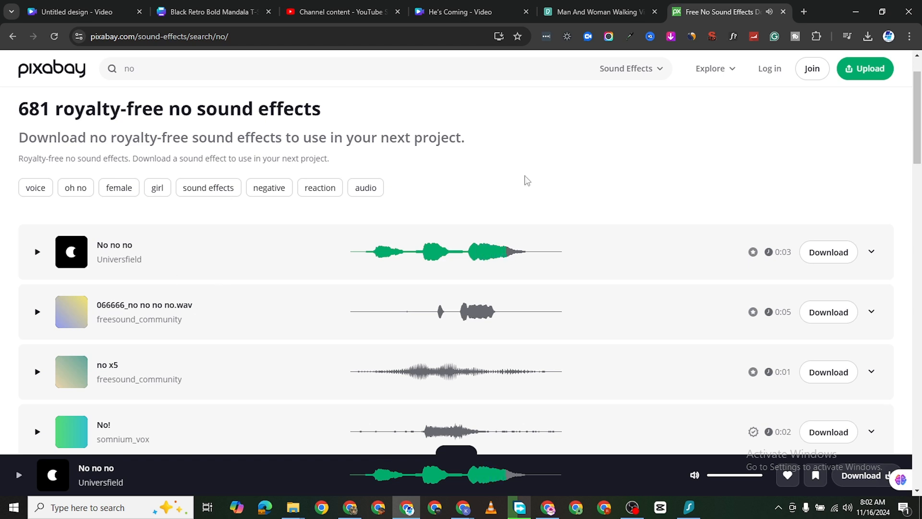
pyautogui.click(828, 252)
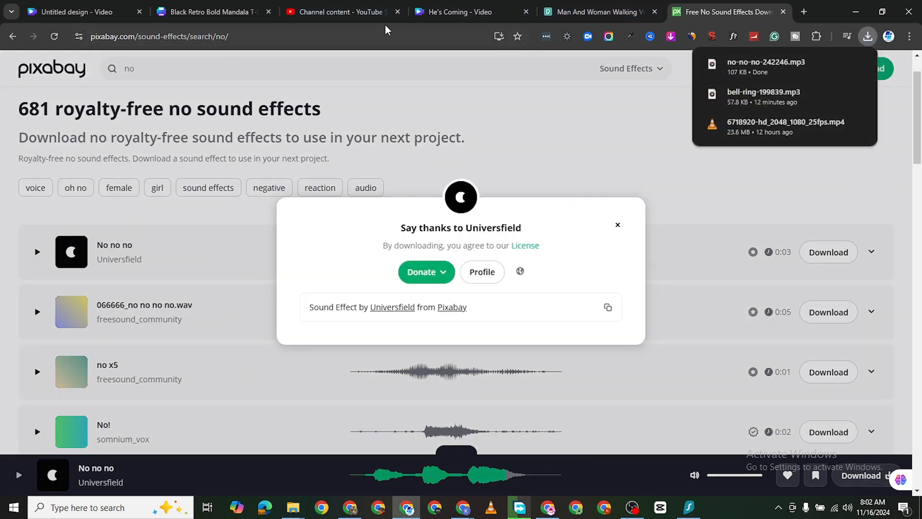
# Switch back to Canva, upload no-no-no-242246.mp3 and add it to the timeline at about 11.9 s
pyautogui.click(434, 12)
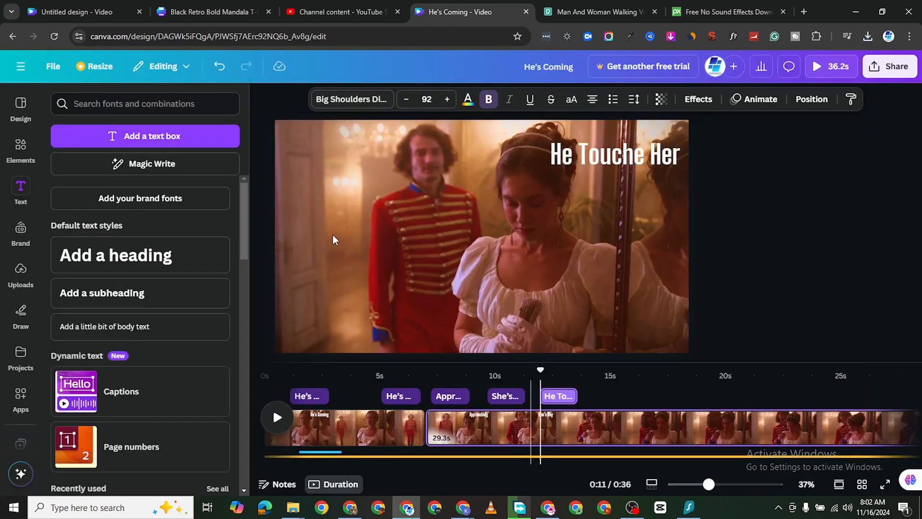
pyautogui.click(20, 275)
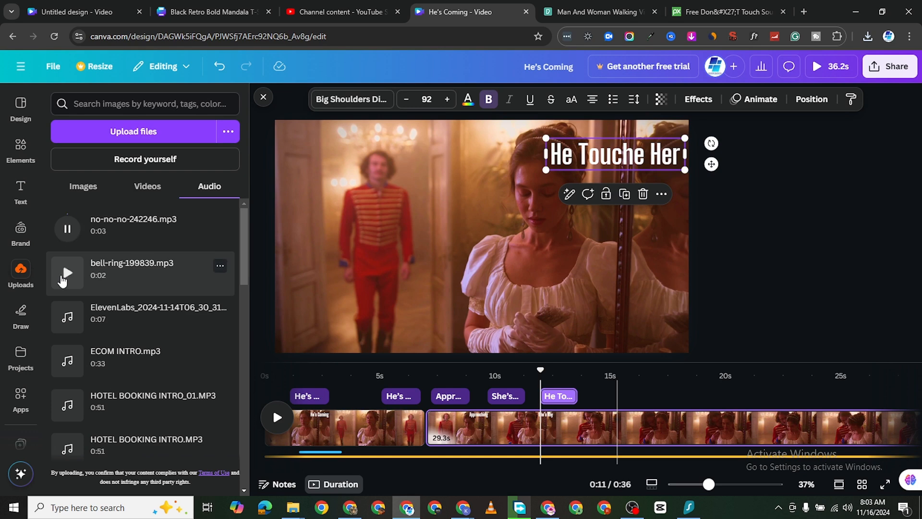
pyautogui.click(68, 235)
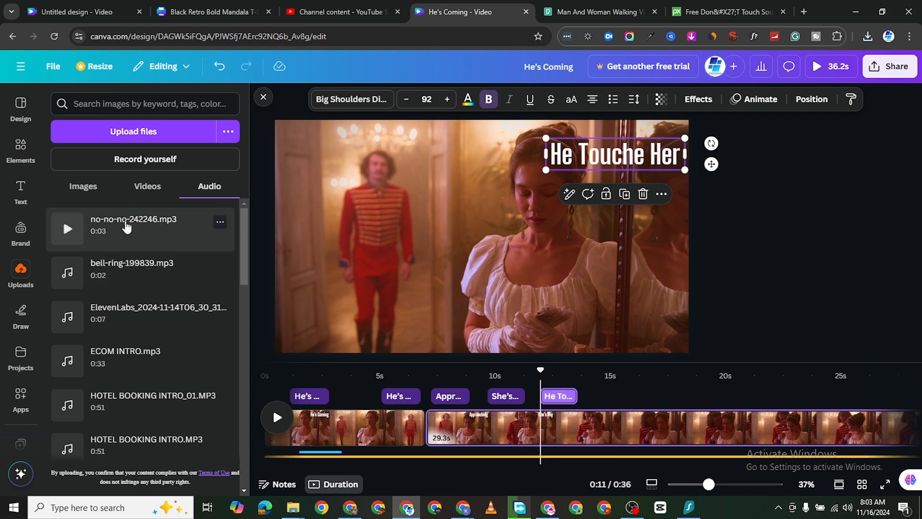
pyautogui.click(126, 226)
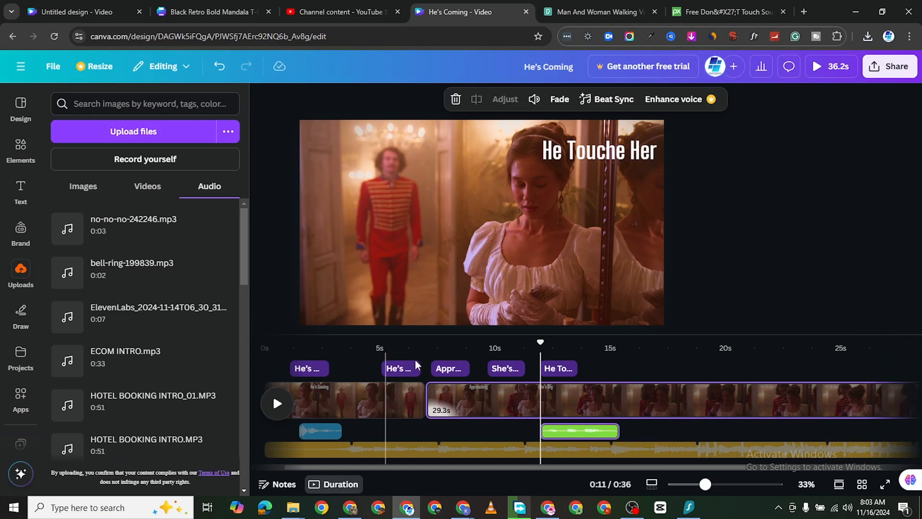
# Play back the video from about 9 s through "He Touche Her" to check the no-no-no sound effect
pyautogui.moveTo(539, 340); pyautogui.dragTo(478, 339)
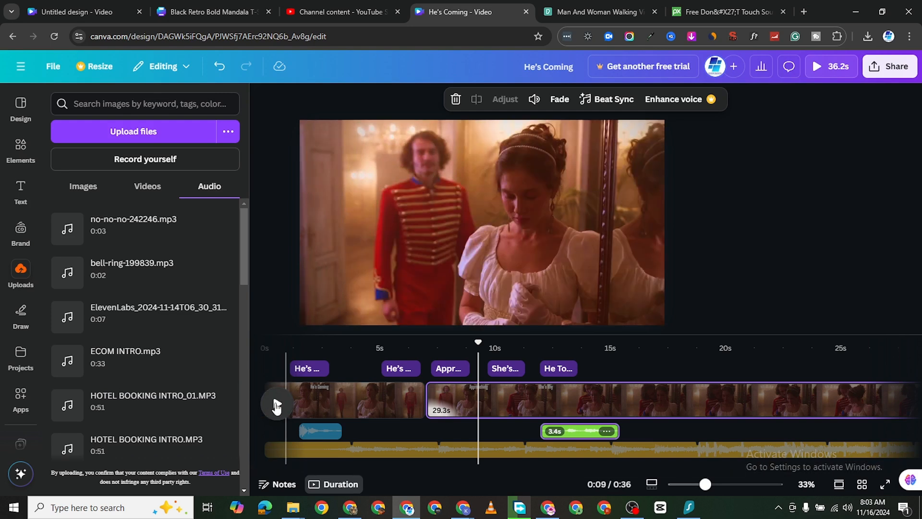
pyautogui.click(276, 406)
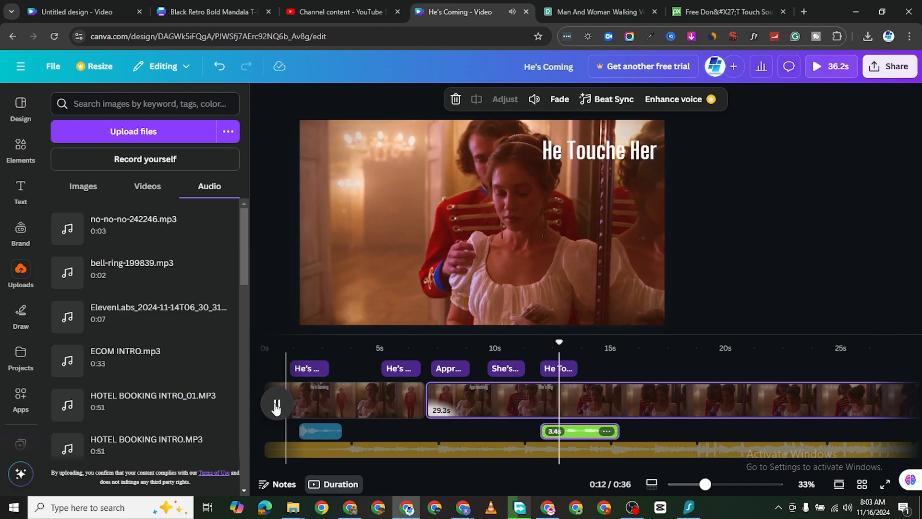
pyautogui.click(276, 406)
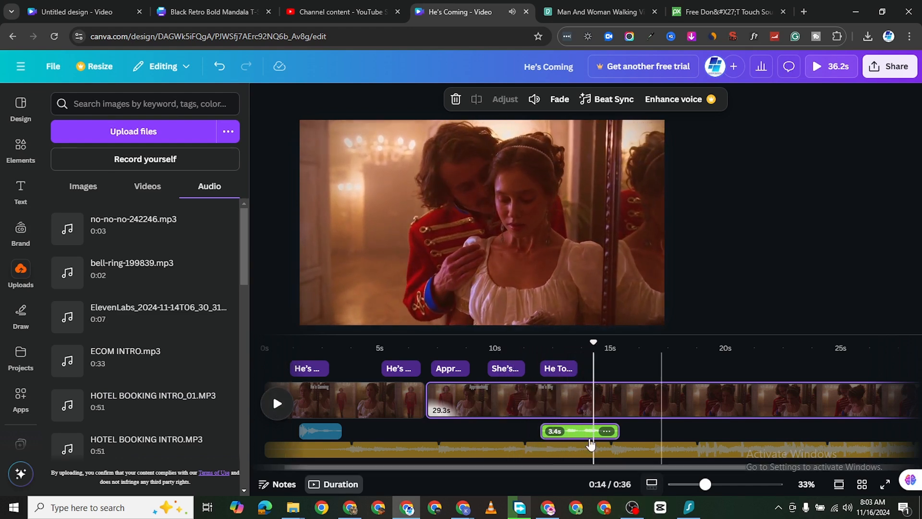
# Set the no-no-no sound effect's volume to 200 and play it back from about 11 s
pyautogui.click(573, 432)
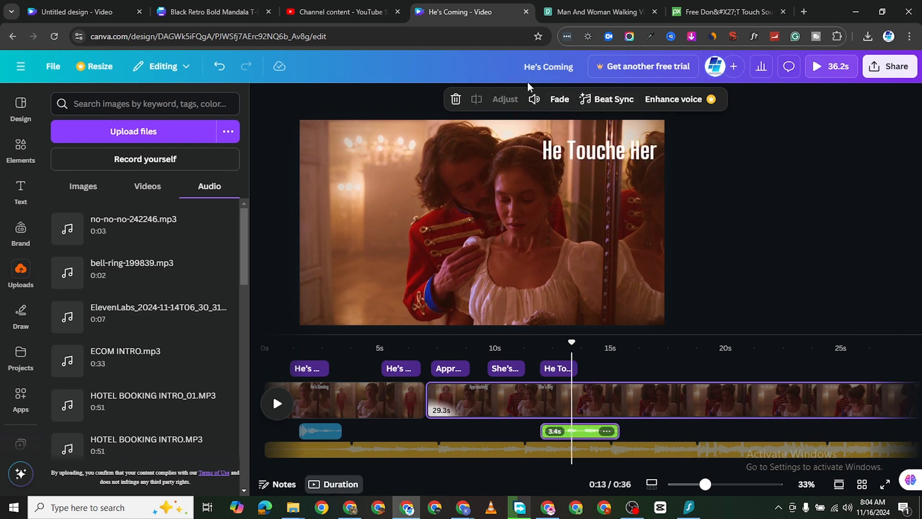
pyautogui.click(534, 101)
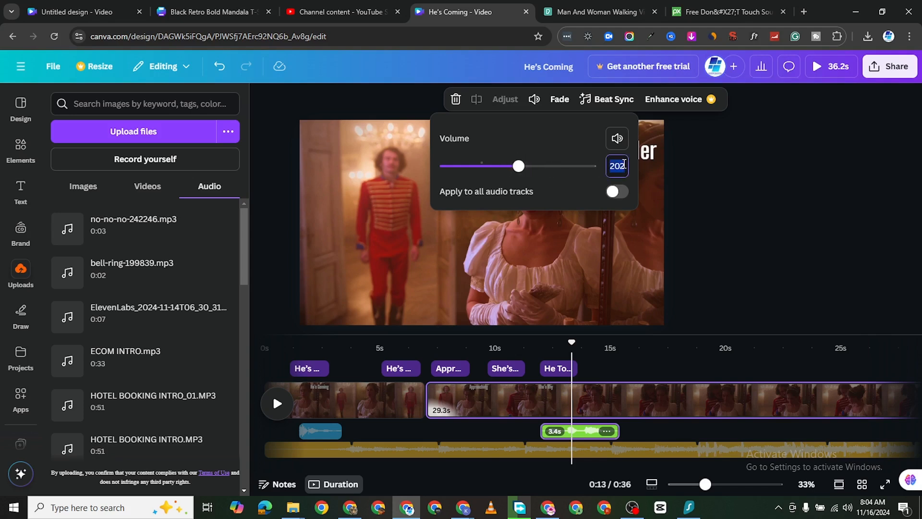
pyautogui.write('00')
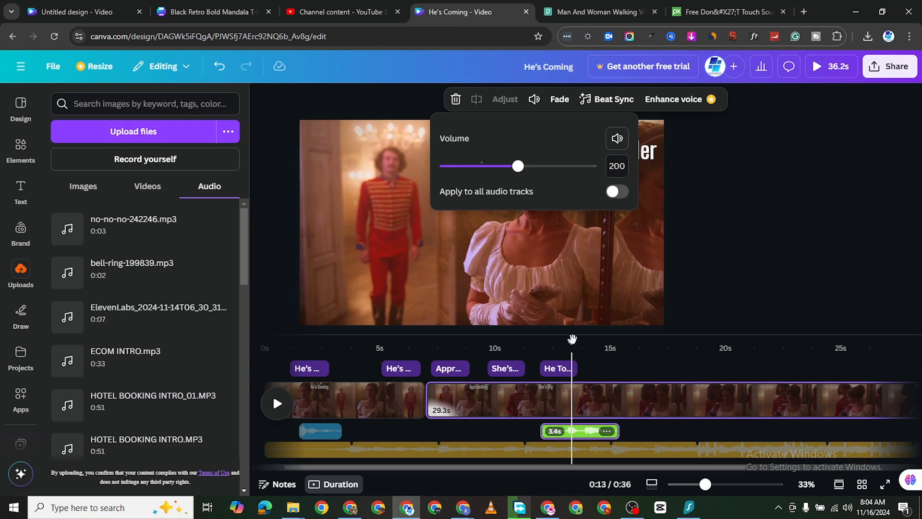
pyautogui.moveTo(571, 342); pyautogui.dragTo(514, 344)
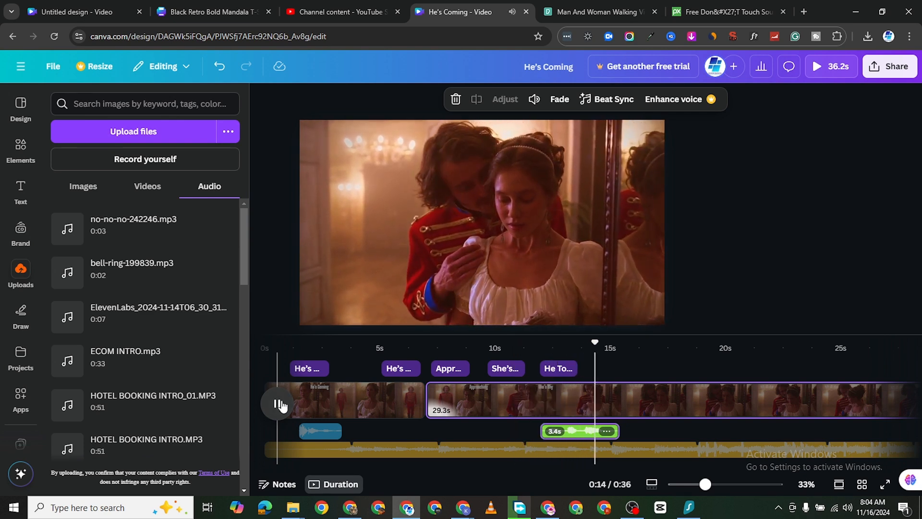
pyautogui.click(278, 403)
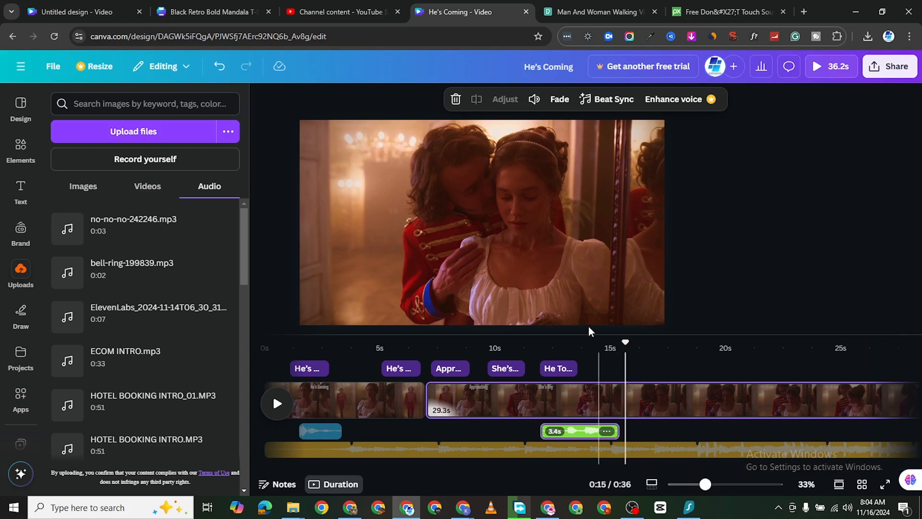
# Set the playhead to about 14.4 s and search the elements for "confetti", showing only graphics
pyautogui.moveTo(623, 345); pyautogui.dragTo(586, 360)
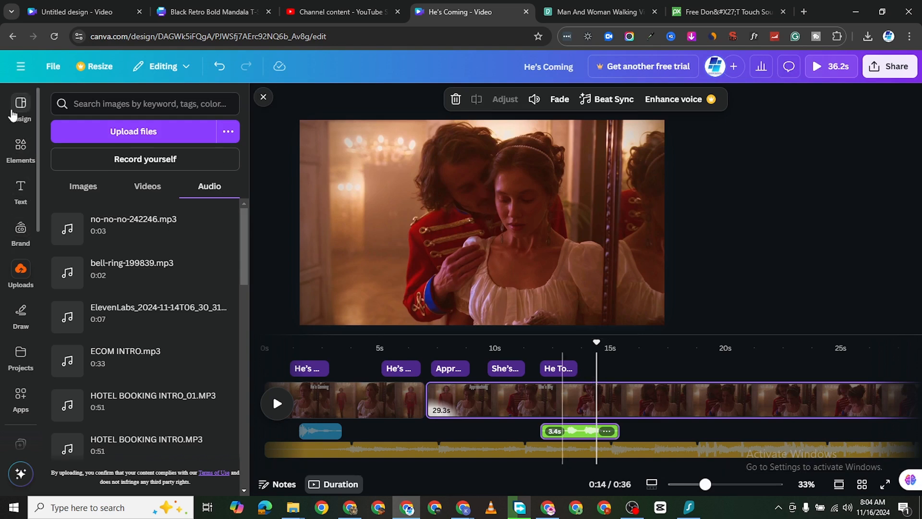
pyautogui.click(16, 147)
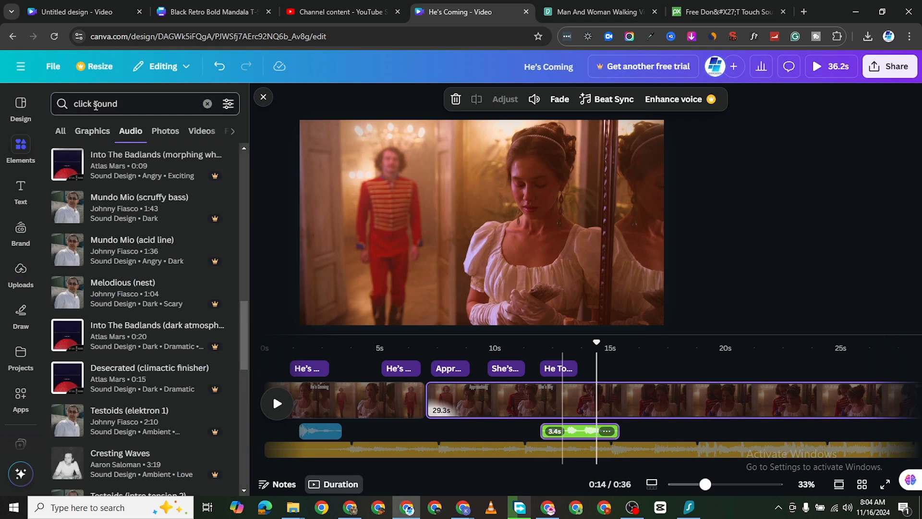
pyautogui.doubleClick(98, 104)
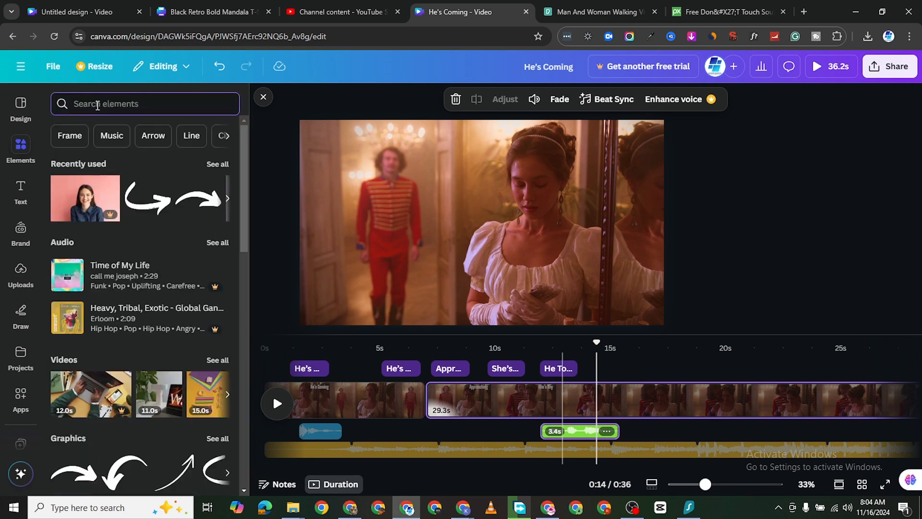
pyautogui.write('stzr')
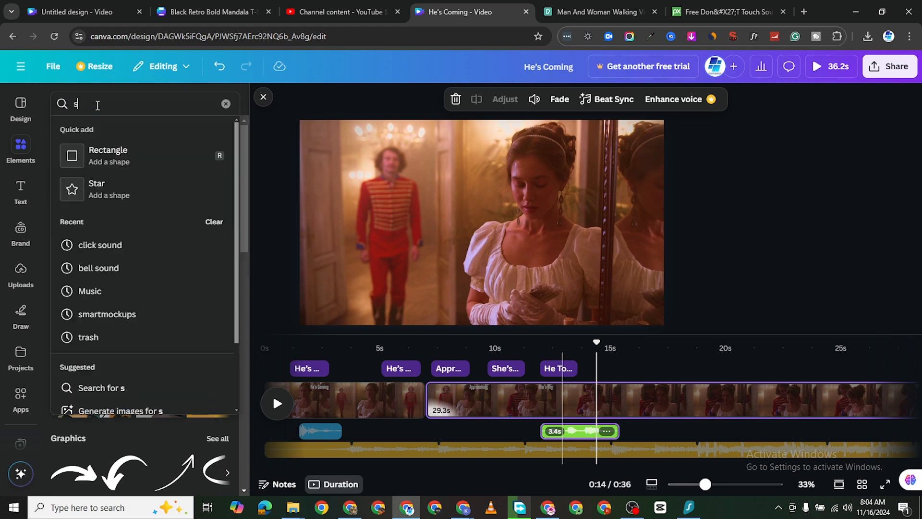
pyautogui.press('BackSpace')
pyautogui.press('BackSpace')
pyautogui.press('BackSpace')
pyautogui.press('BackSpace')
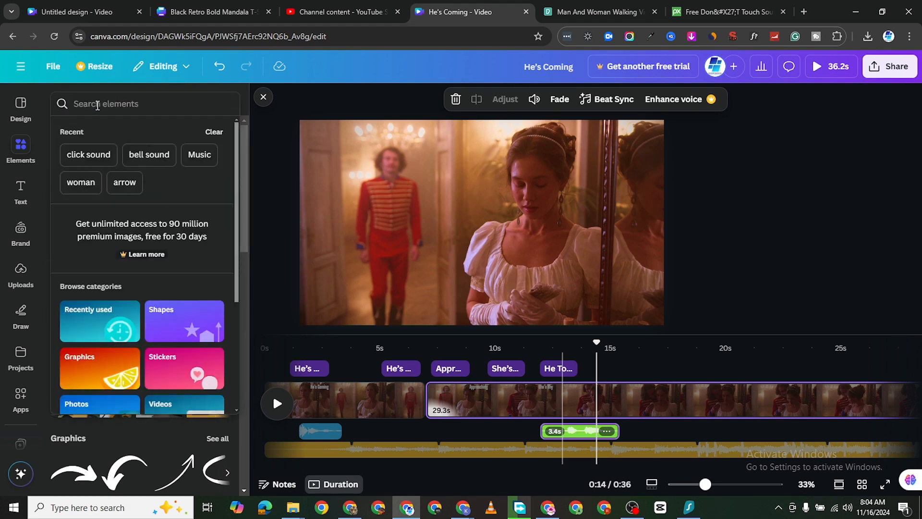
pyautogui.write('confetti')
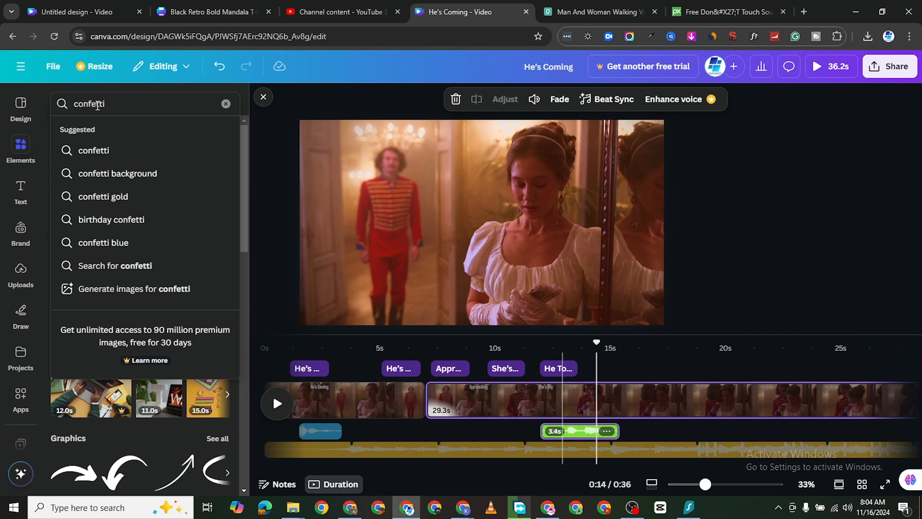
pyautogui.press('Return')
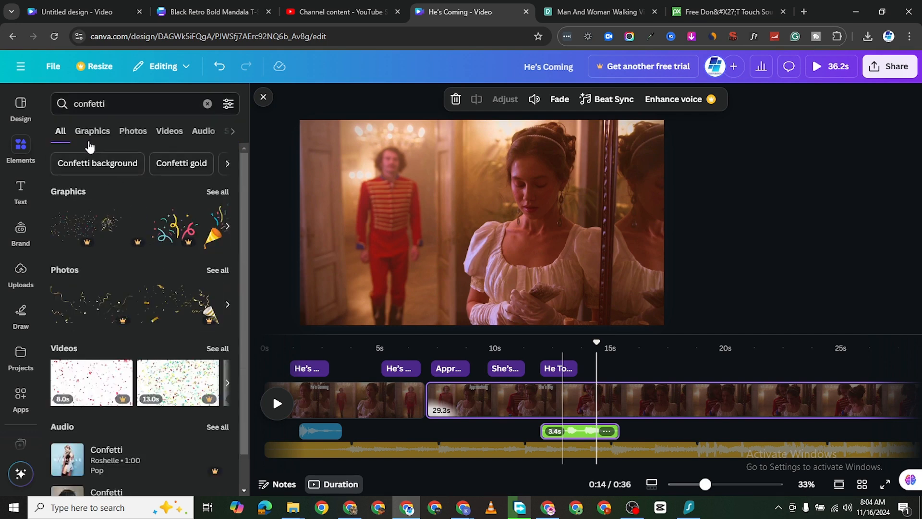
pyautogui.click(92, 136)
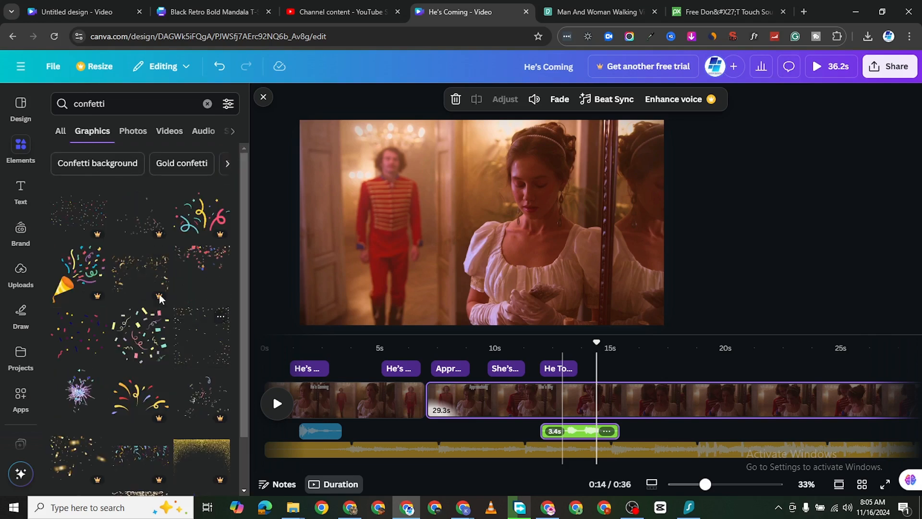
# Add the animated falling gold confetti graphic and enlarge it from the frame's upper-left corner to cover the whole video
pyautogui.scroll(-2, 86, 406)
pyautogui.scroll(-5, 119, 402)
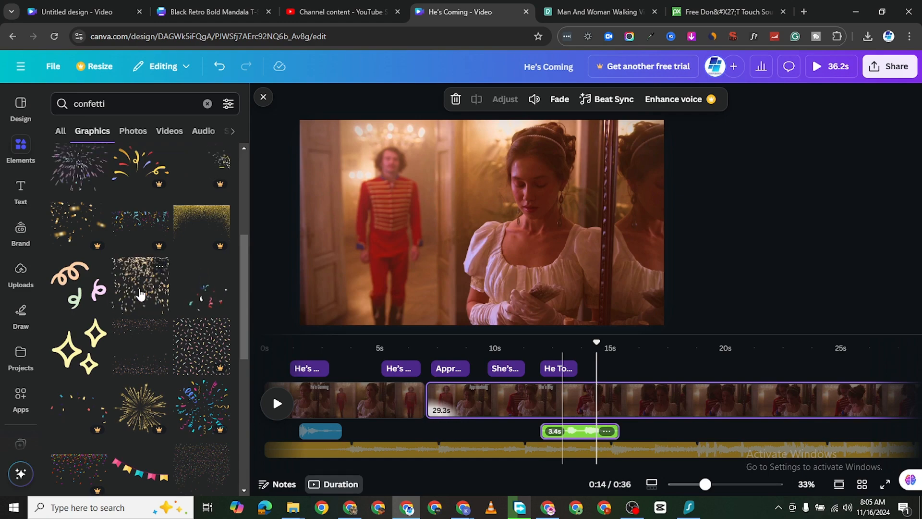
pyautogui.click(141, 294)
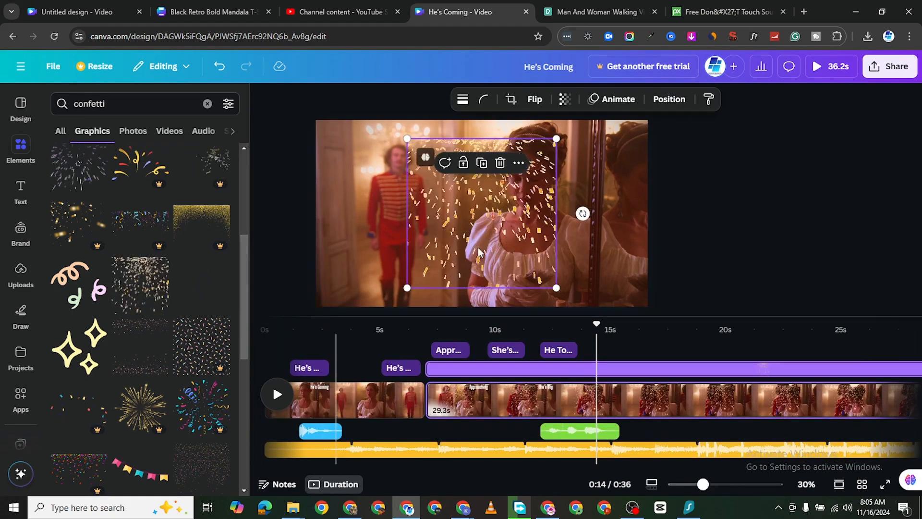
pyautogui.moveTo(456, 246); pyautogui.dragTo(389, 236)
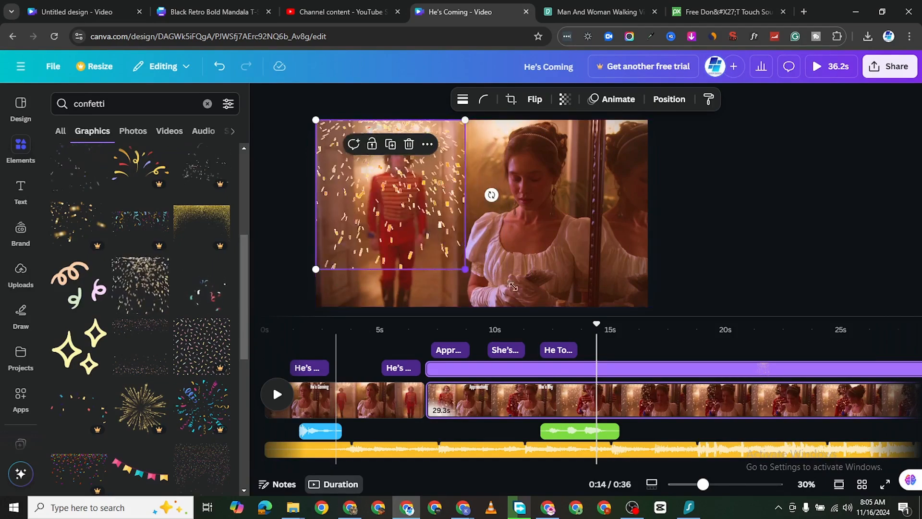
pyautogui.moveTo(513, 287); pyautogui.dragTo(761, 341)
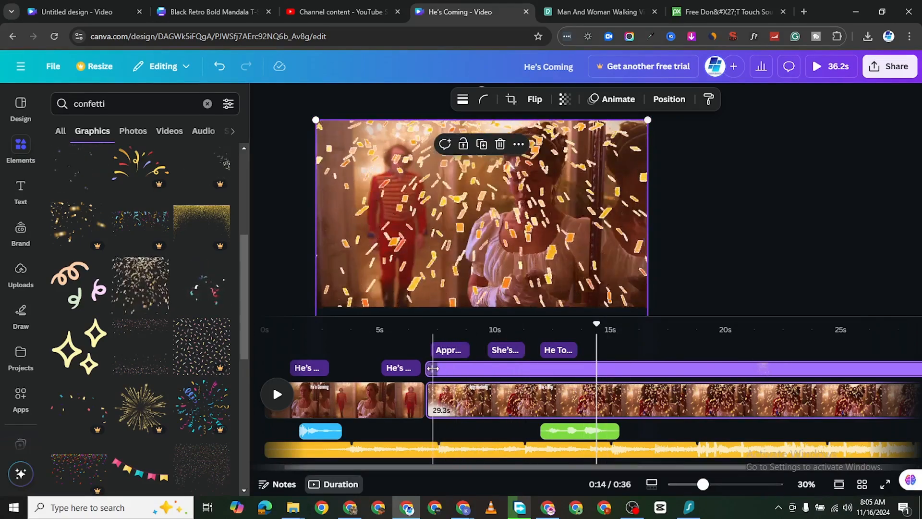
# Trim the confetti on the timeline to run from about 14.4 s to 16.3 s
pyautogui.moveTo(435, 368); pyautogui.dragTo(599, 378)
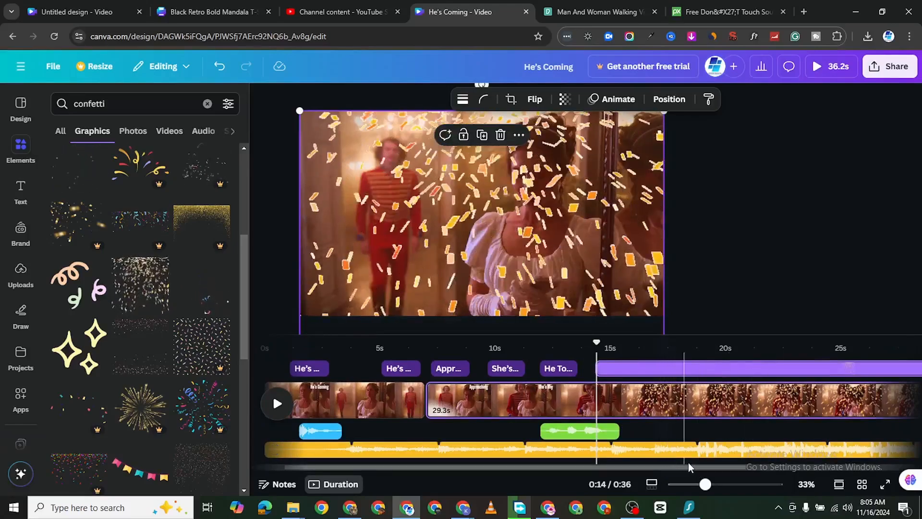
pyautogui.click(711, 462)
pyautogui.moveTo(699, 465); pyautogui.dragTo(887, 441)
pyautogui.moveTo(851, 370); pyautogui.dragTo(248, 352)
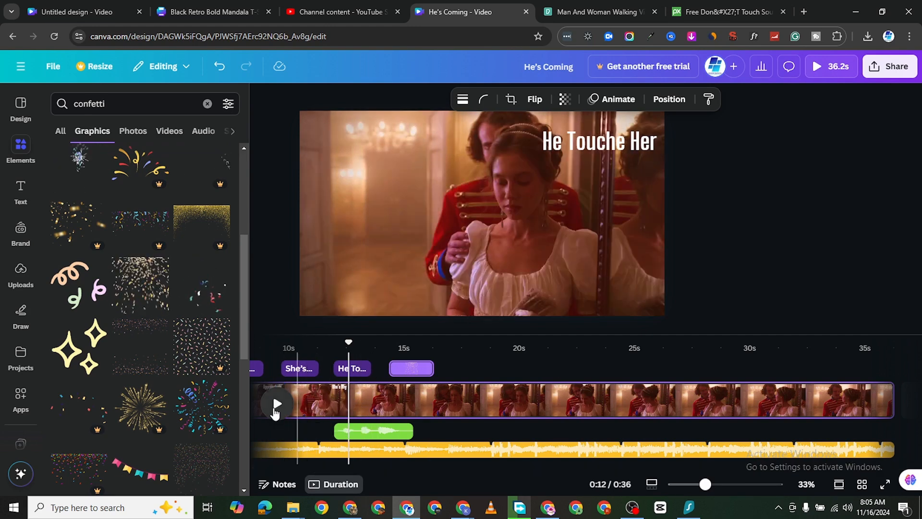
# Play back the confetti from about 12.6 s and set the playhead to about 16.4 s, just after it ends
pyautogui.click(277, 413)
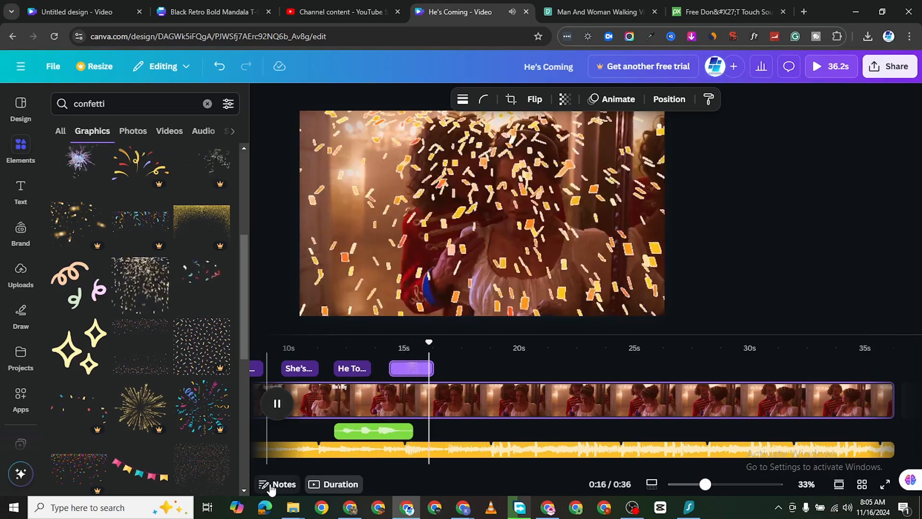
pyautogui.click(276, 403)
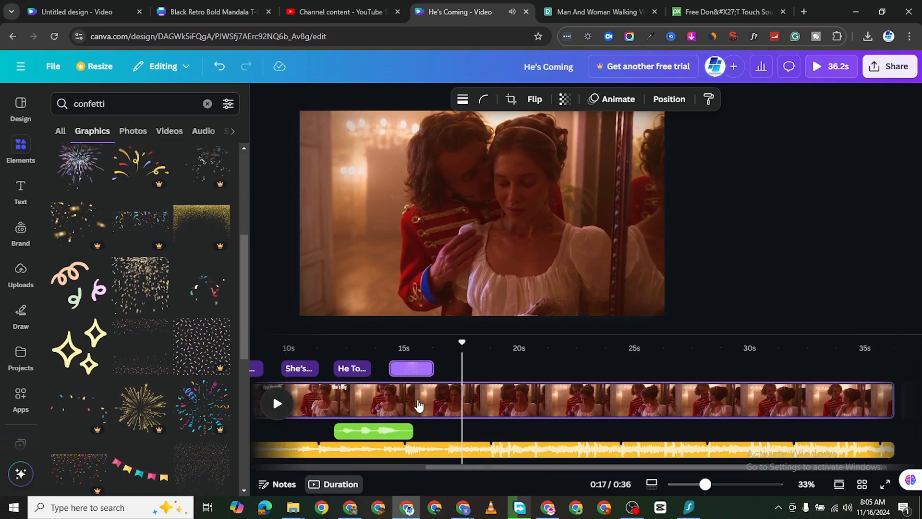
pyautogui.moveTo(462, 342); pyautogui.dragTo(438, 345)
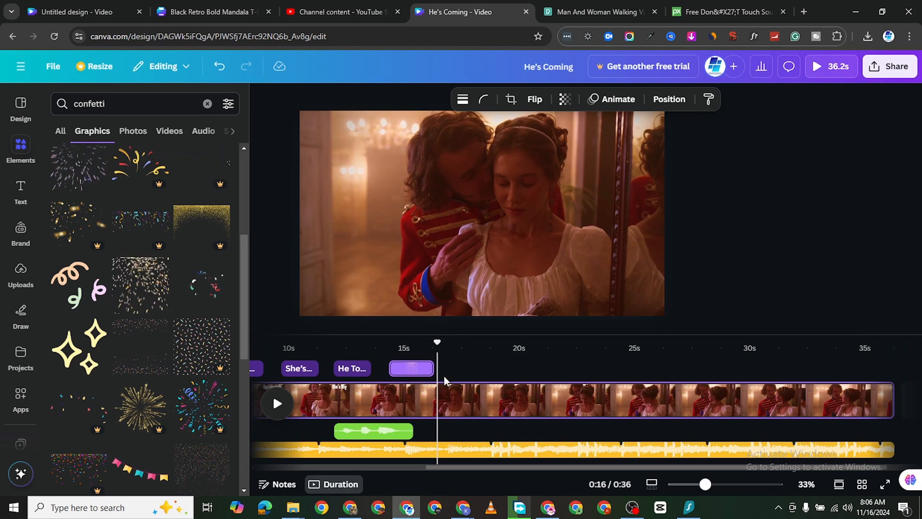
# Search the graphics for "love" and filter the results to animated ones
pyautogui.click(86, 105)
pyautogui.doubleClick(87, 105)
pyautogui.write('l')
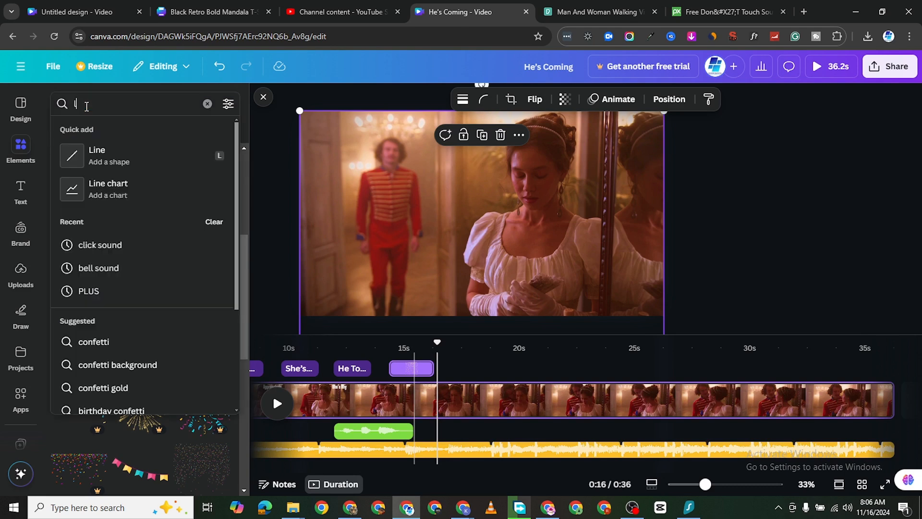
pyautogui.write('ove')
pyautogui.press('Return')
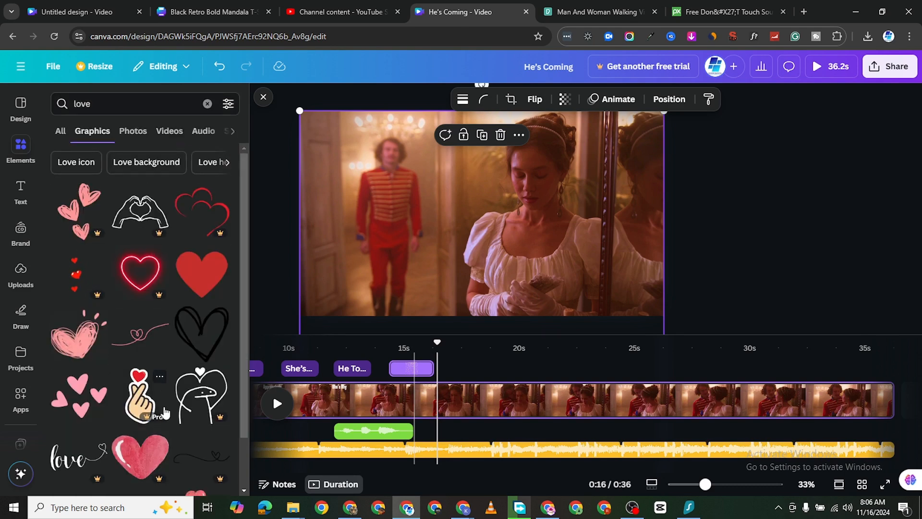
pyautogui.scroll(-5, 144, 365)
pyautogui.scroll(5, 172, 399)
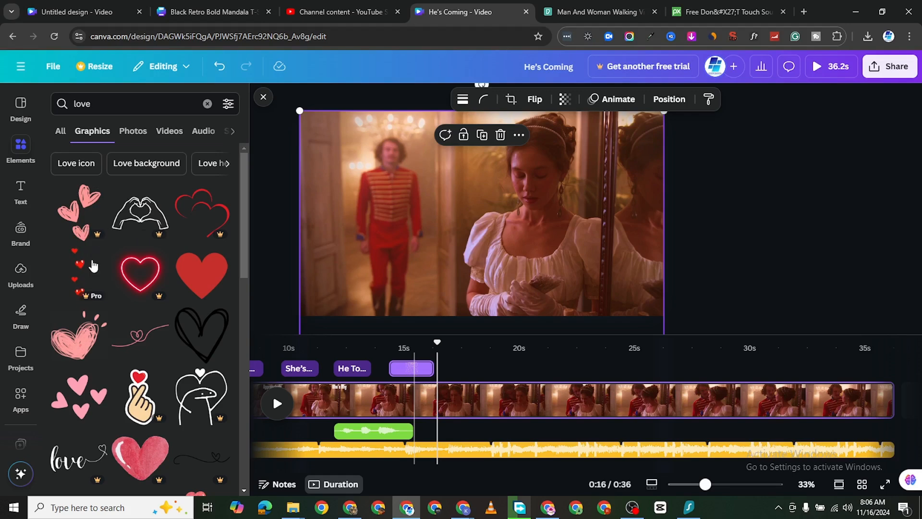
pyautogui.click(228, 104)
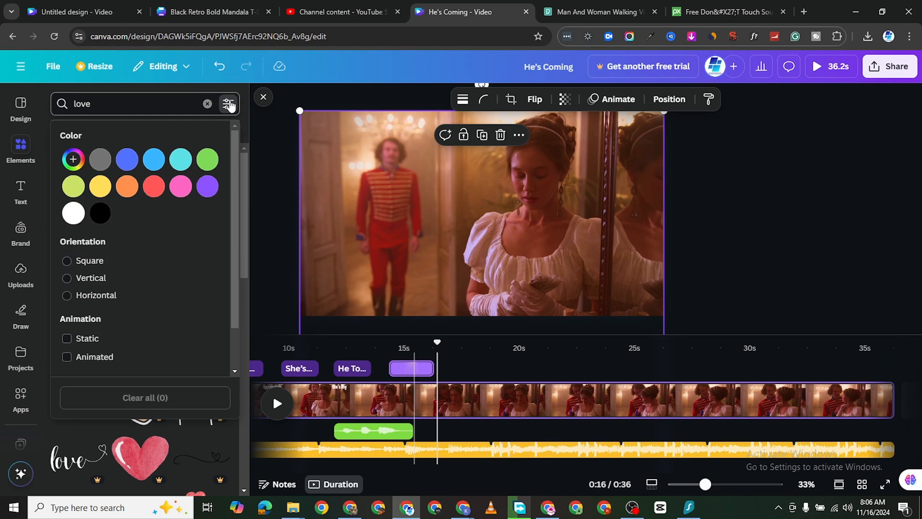
pyautogui.click(67, 358)
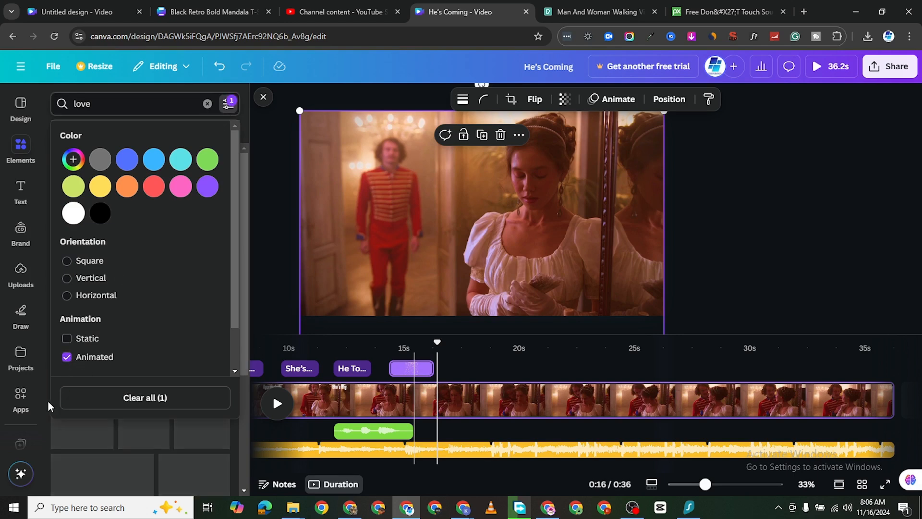
pyautogui.click(229, 105)
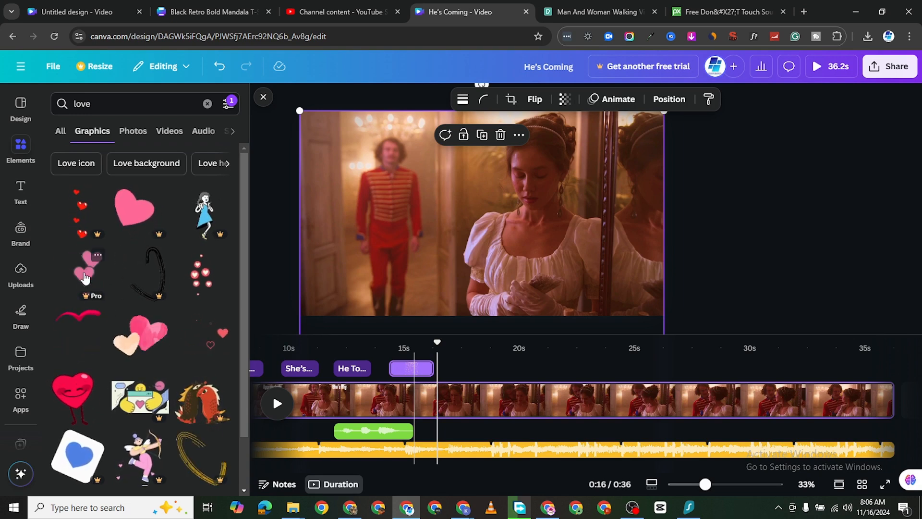
# Add the animated pink hearts graphic and trim it to run from the confetti's end at about 16.4 s to 18.3 s
pyautogui.click(87, 287)
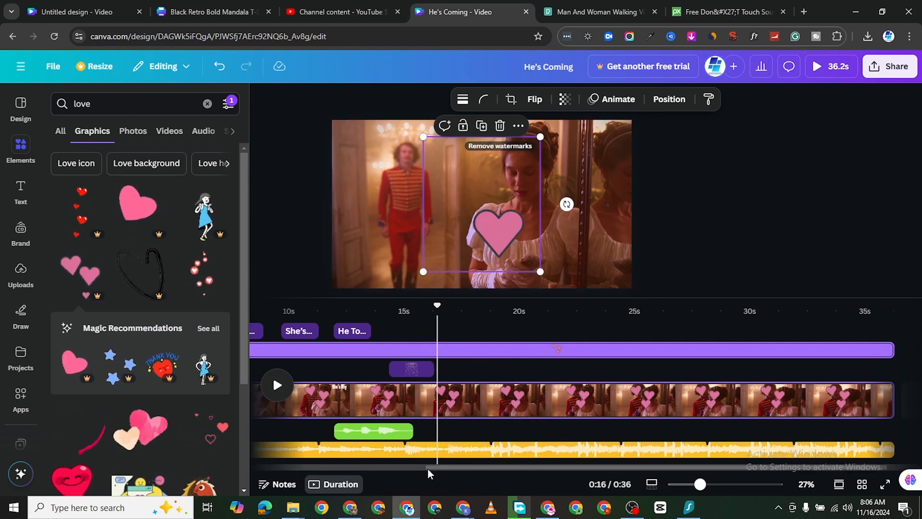
pyautogui.moveTo(440, 466); pyautogui.dragTo(376, 467)
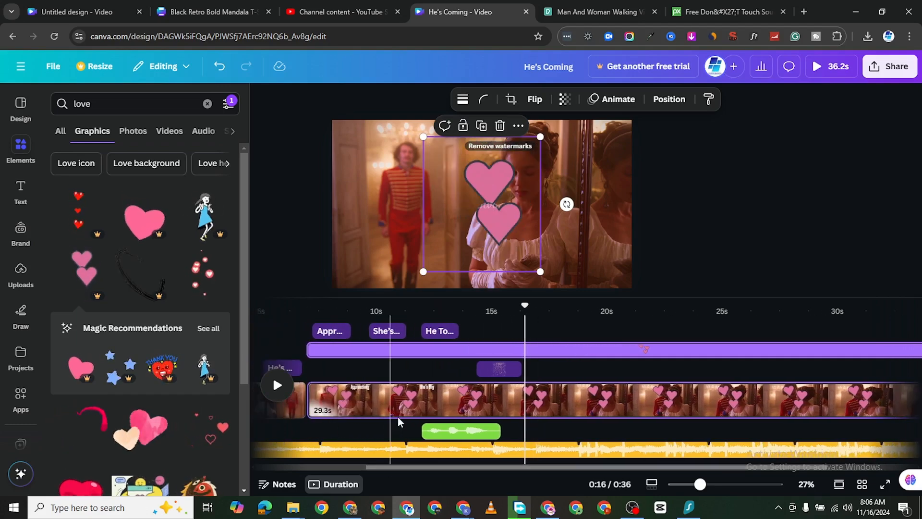
pyautogui.moveTo(314, 350); pyautogui.dragTo(600, 350)
pyautogui.moveTo(546, 466); pyautogui.dragTo(675, 466)
pyautogui.moveTo(867, 368); pyautogui.dragTo(434, 369)
# Play back the transition from the confetti to the pink hearts twice, starting each time from just under 16 s
pyautogui.moveTo(396, 346); pyautogui.dragTo(379, 348)
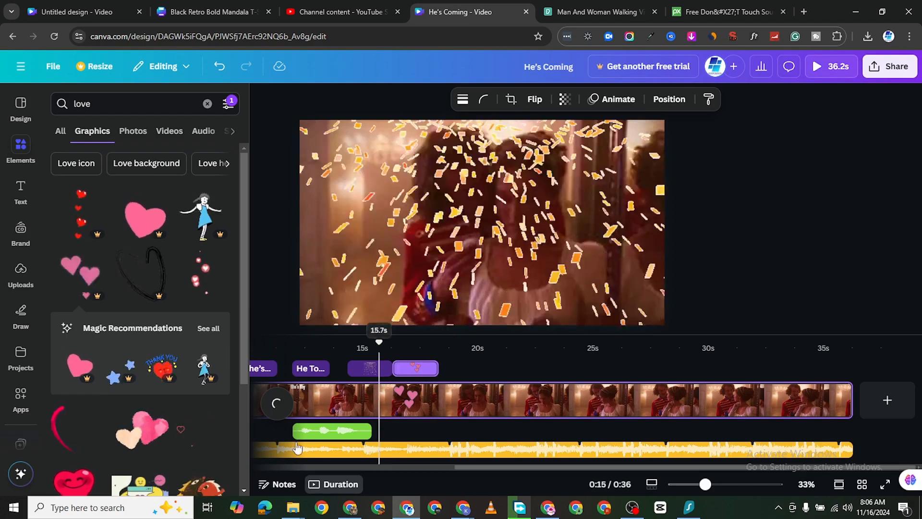
pyautogui.click(276, 412)
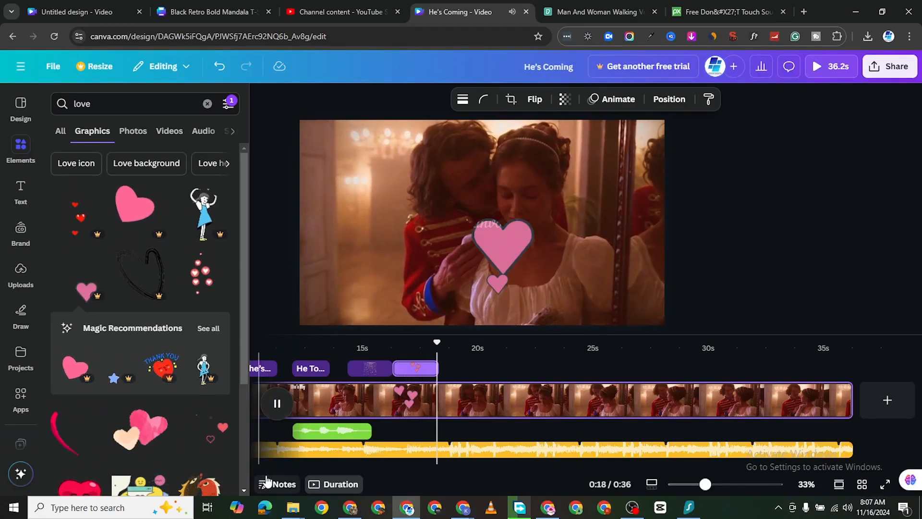
pyautogui.click(277, 403)
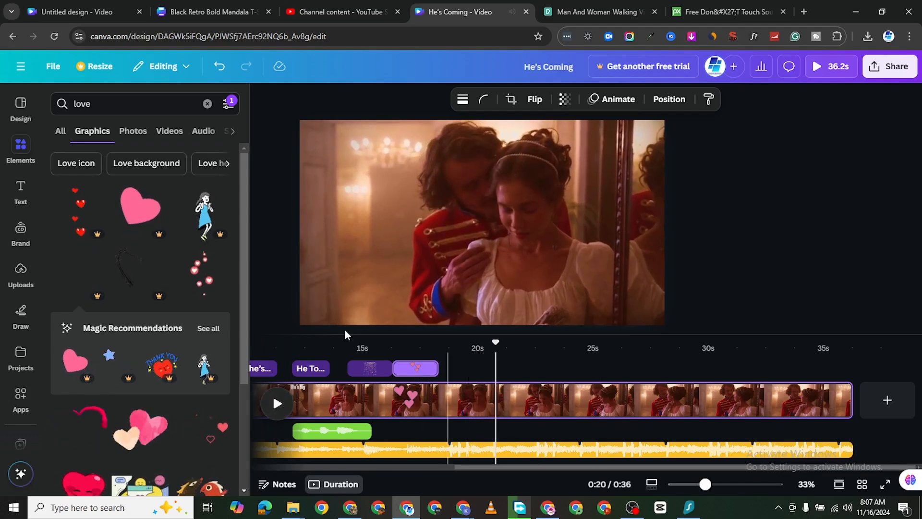
pyautogui.moveTo(495, 339); pyautogui.dragTo(383, 342)
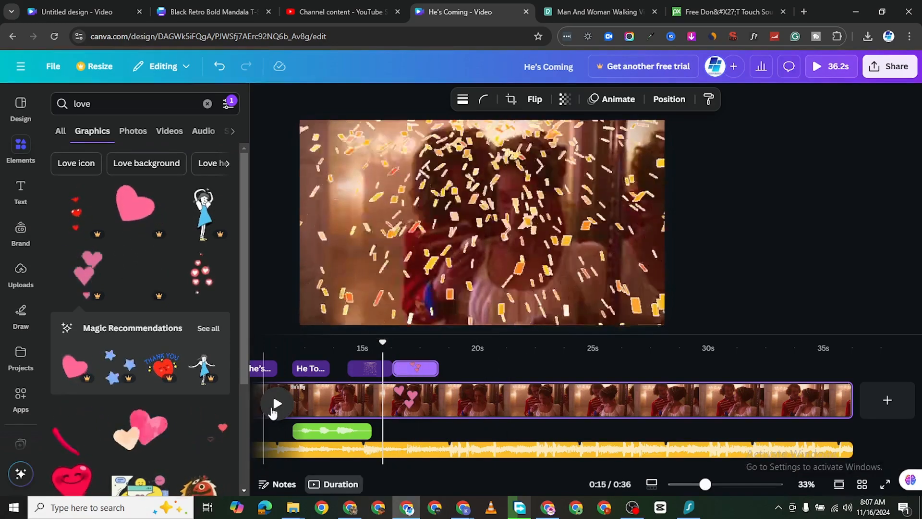
pyautogui.click(273, 403)
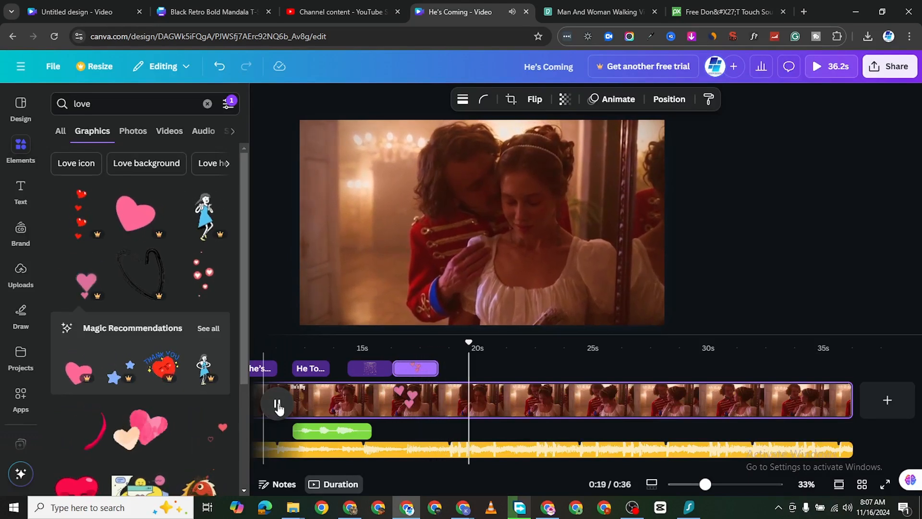
pyautogui.click(277, 404)
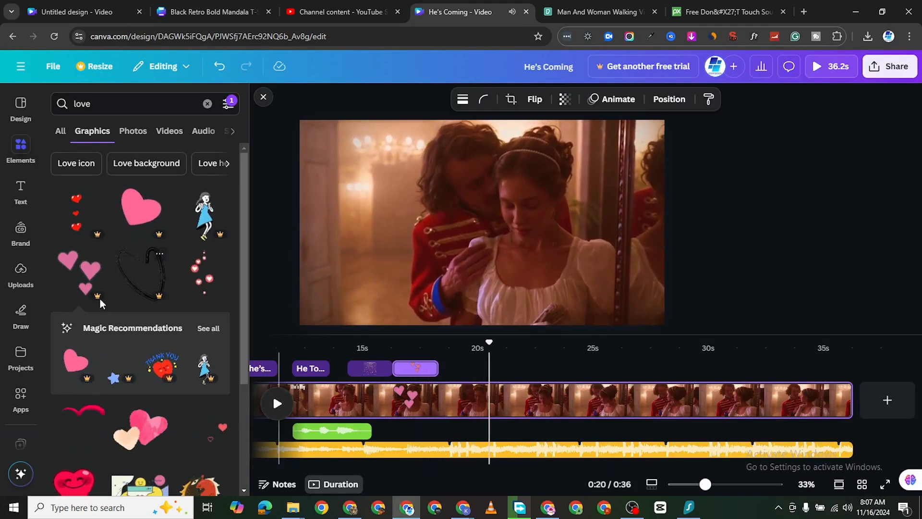
# Search the animated graphics for "wedding"
pyautogui.click(131, 101)
pyautogui.doubleClick(131, 101)
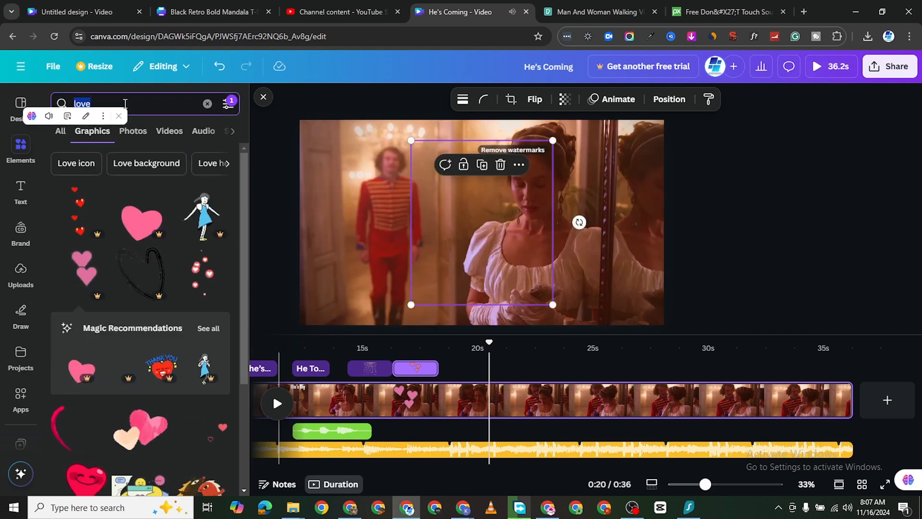
pyautogui.write('wedding')
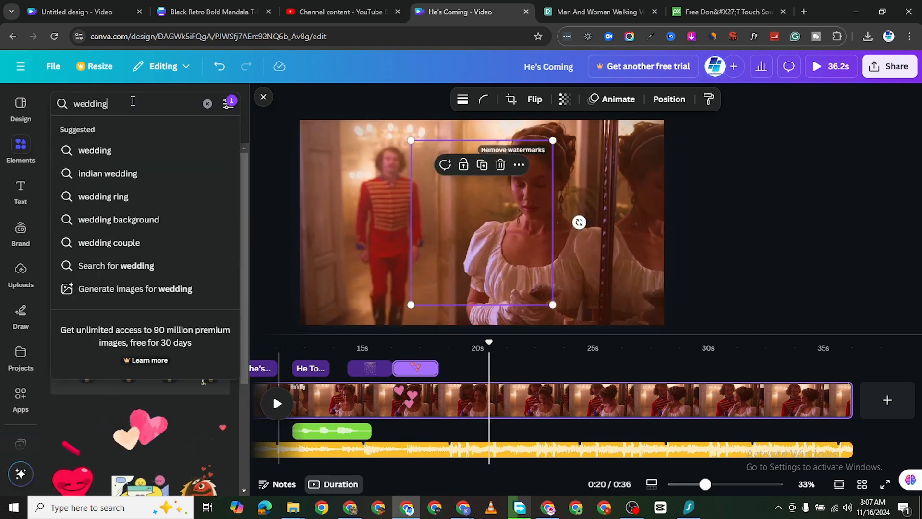
pyautogui.press('Return')
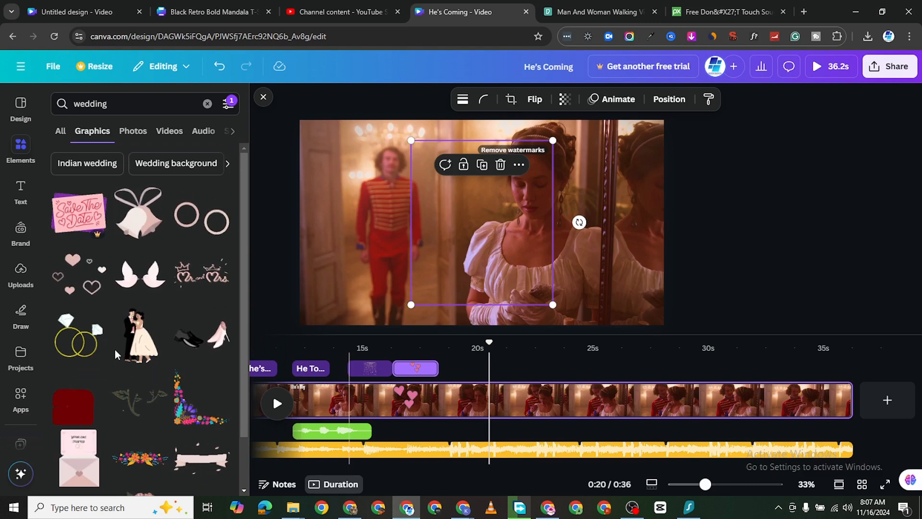
# Search the animated graphics for "birds", browse the results and narrow them with the "Flying bird" suggestion
pyautogui.doubleClick(89, 104)
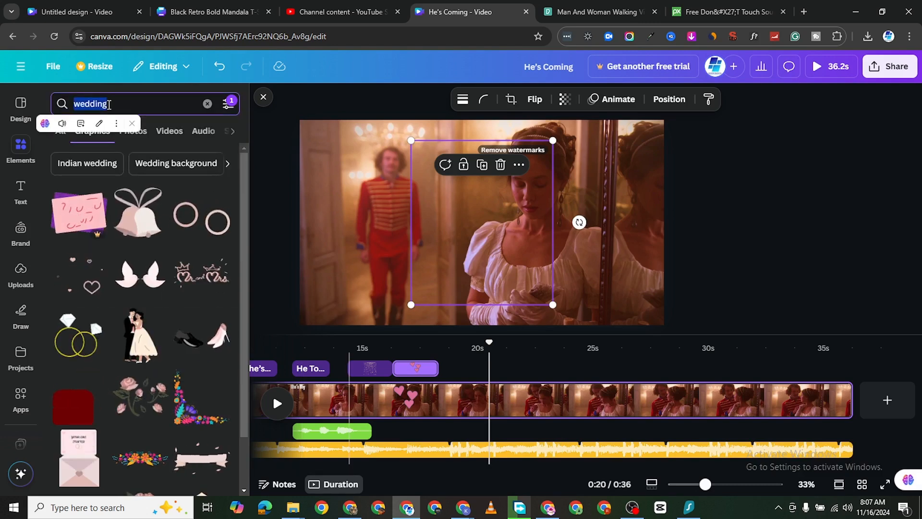
pyautogui.write('birds')
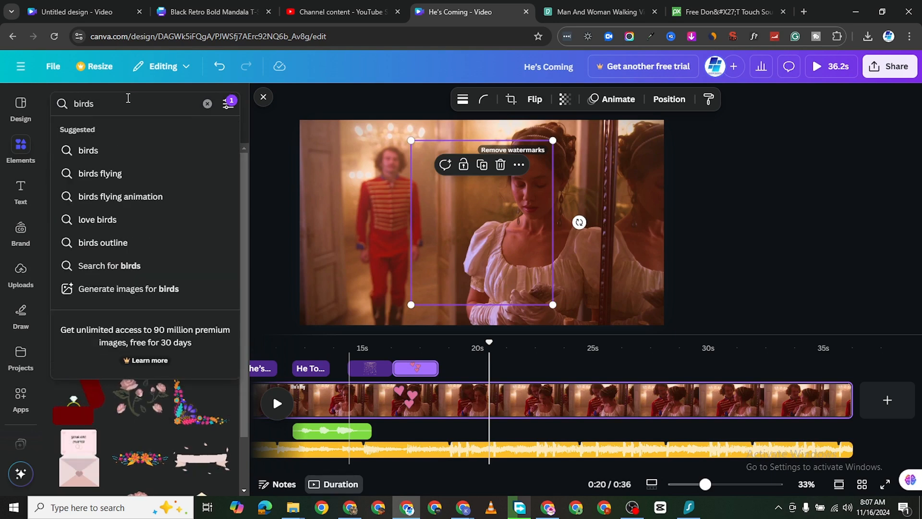
pyautogui.press('Return')
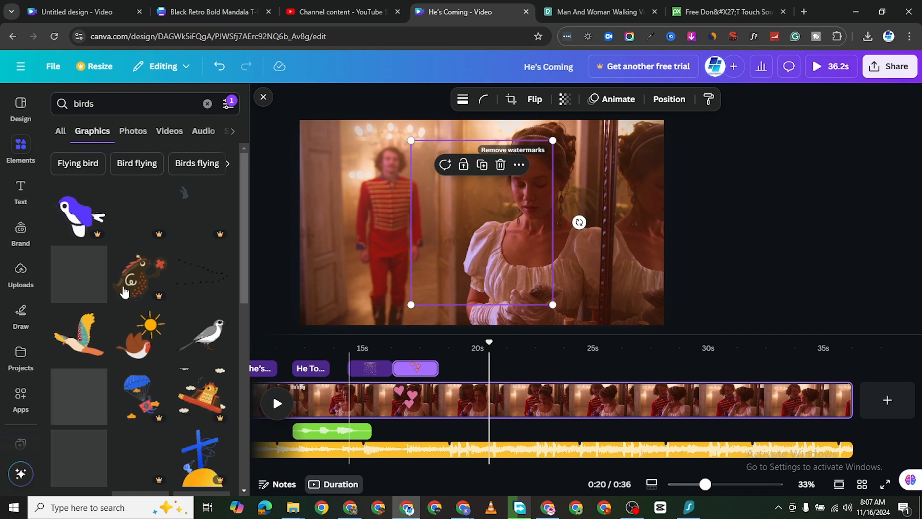
pyautogui.scroll(-1, 201, 456)
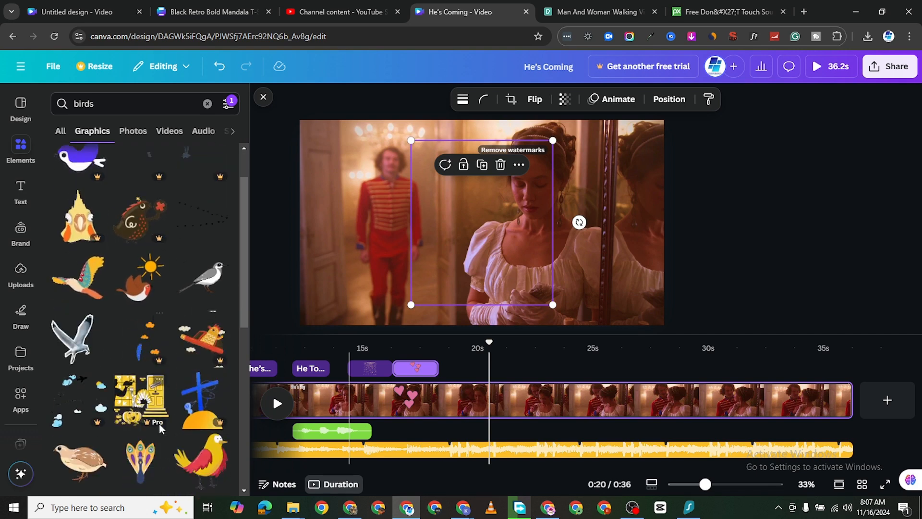
pyautogui.scroll(-3, 105, 409)
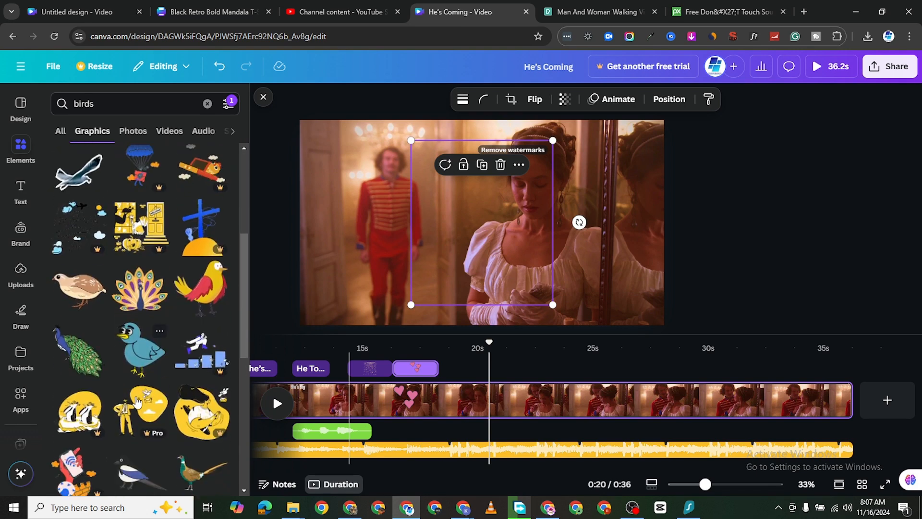
pyautogui.scroll(-2, 168, 397)
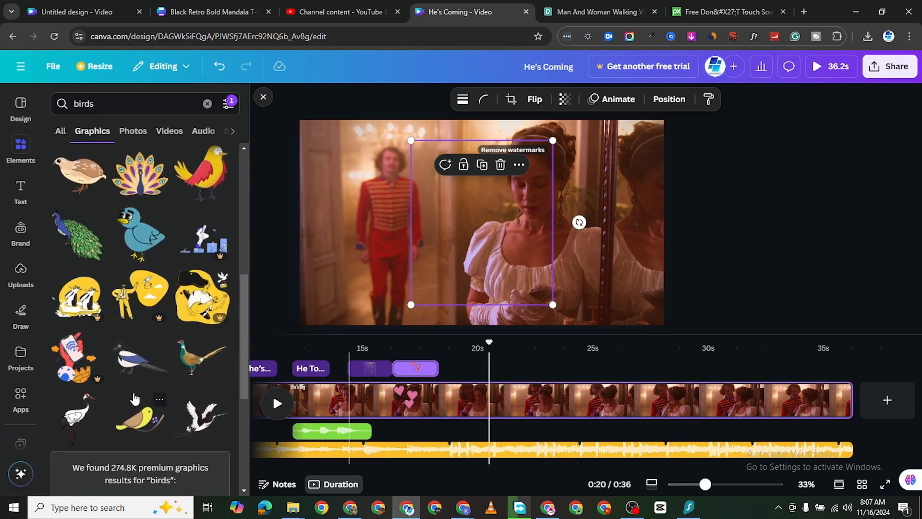
pyautogui.scroll(6, 144, 322)
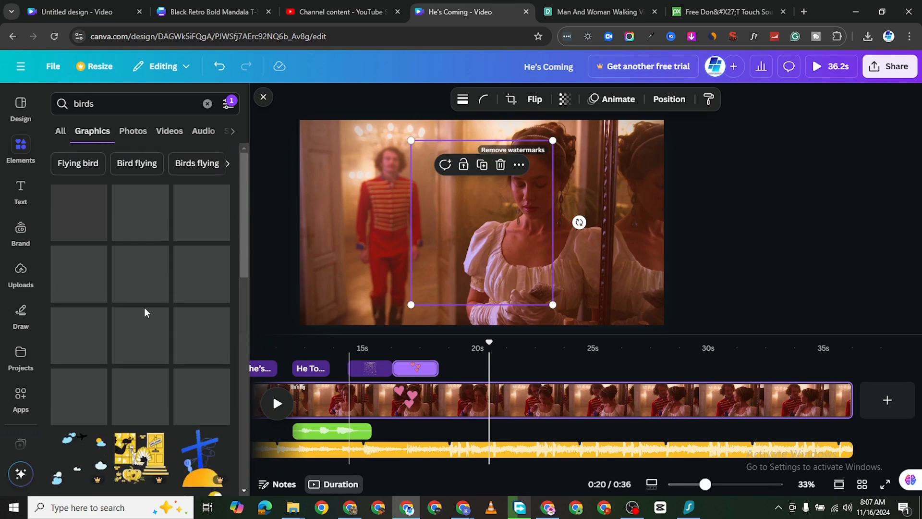
pyautogui.click(79, 163)
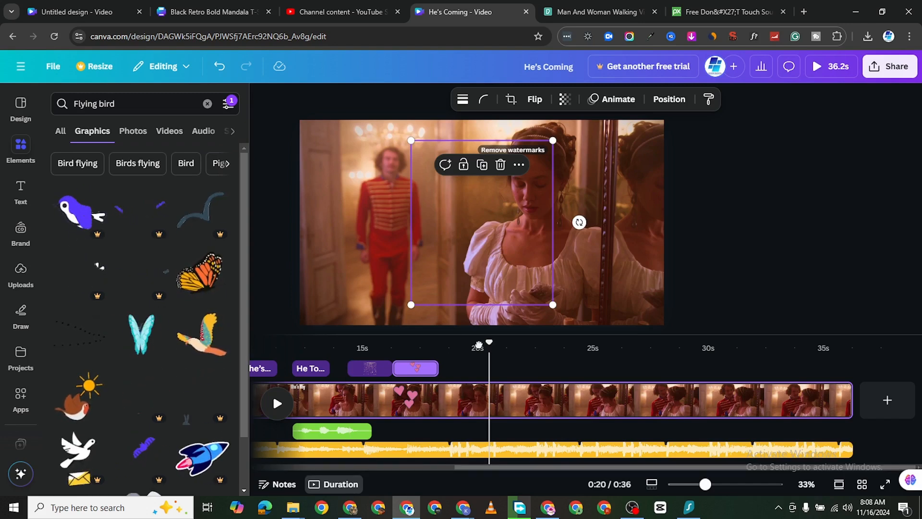
# Set the playhead to about 18.4 s, add the purple flying bird graphic and shrink it to a small icon-sized bird
pyautogui.moveTo(478, 344); pyautogui.dragTo(442, 341)
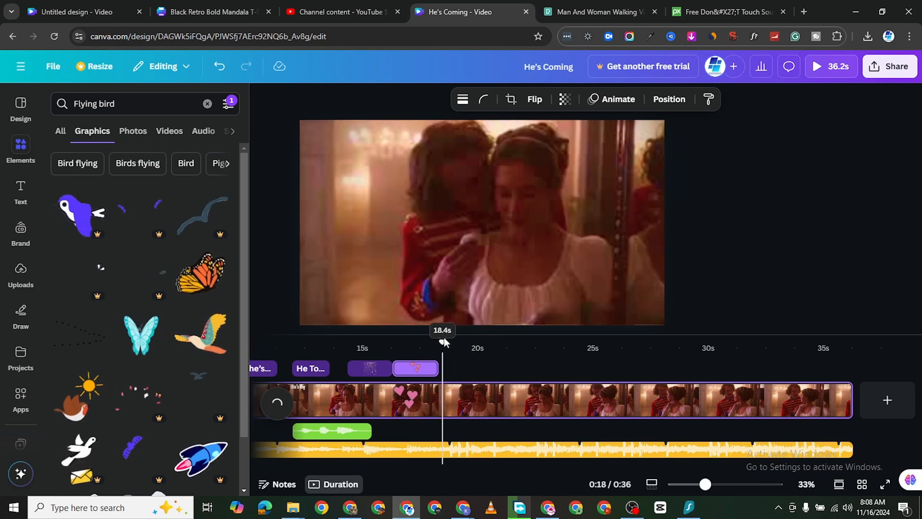
pyautogui.click(74, 211)
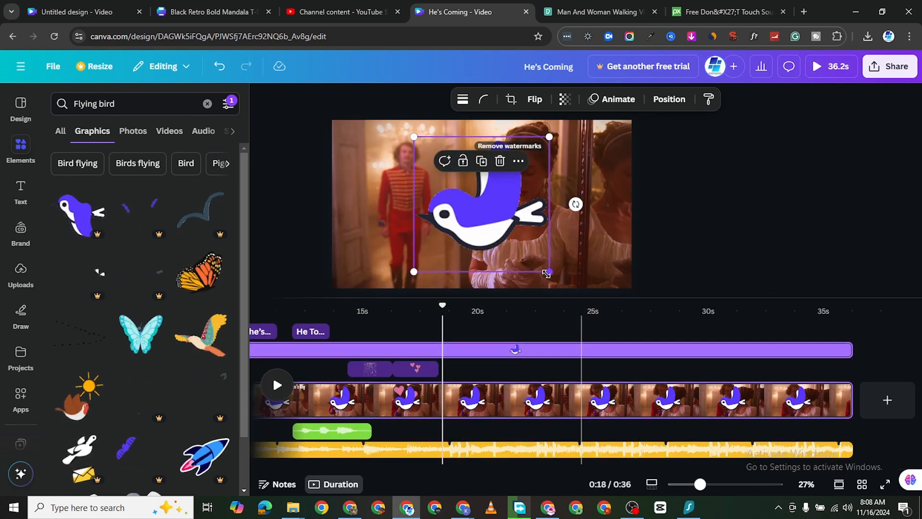
pyautogui.moveTo(547, 273); pyautogui.dragTo(440, 168)
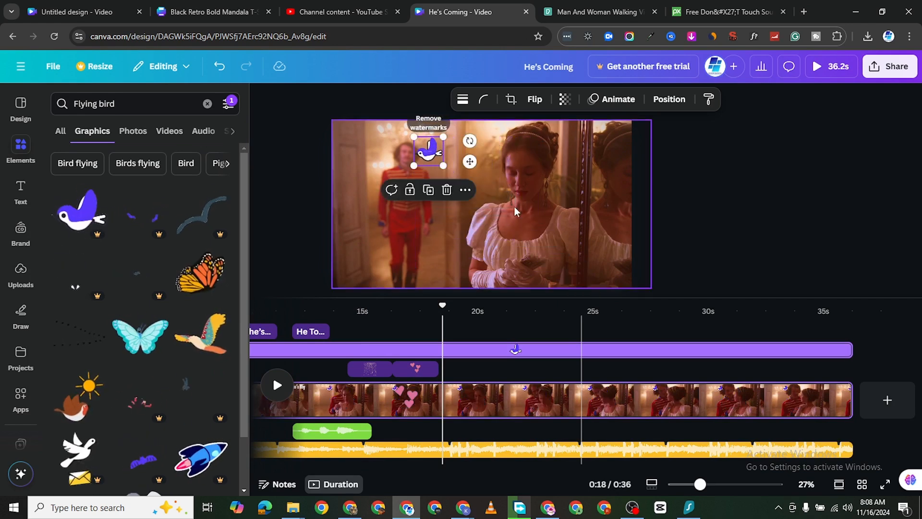
# Flip the bird horizontally and move it to the upper-left corner of the video frame
pyautogui.click(533, 100)
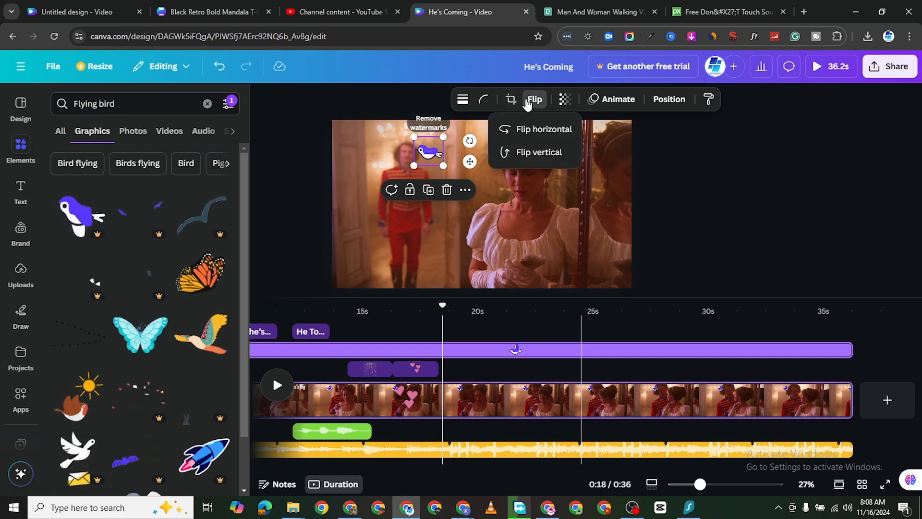
pyautogui.click(533, 130)
pyautogui.moveTo(423, 165); pyautogui.dragTo(342, 157)
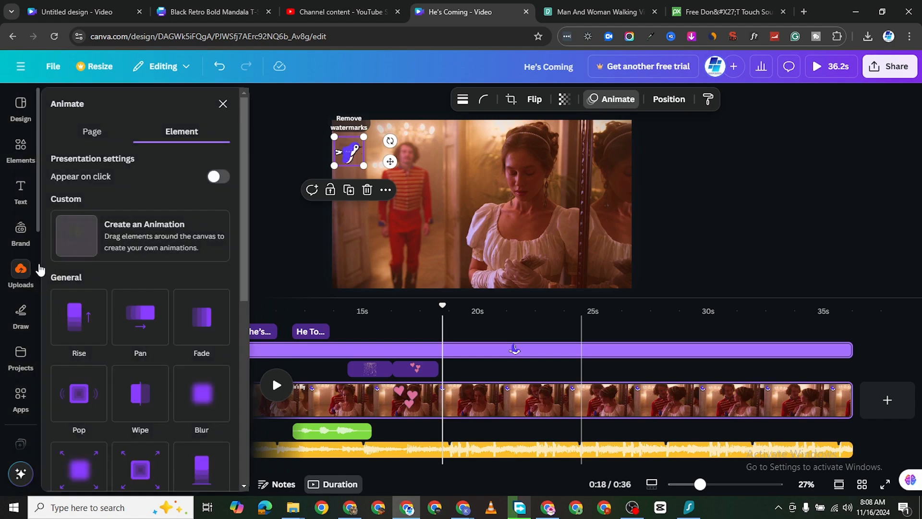
# Create a custom animation that flies the bird along a wavy path across the upper part of the frame, undoing the first attempt
pyautogui.click(146, 245)
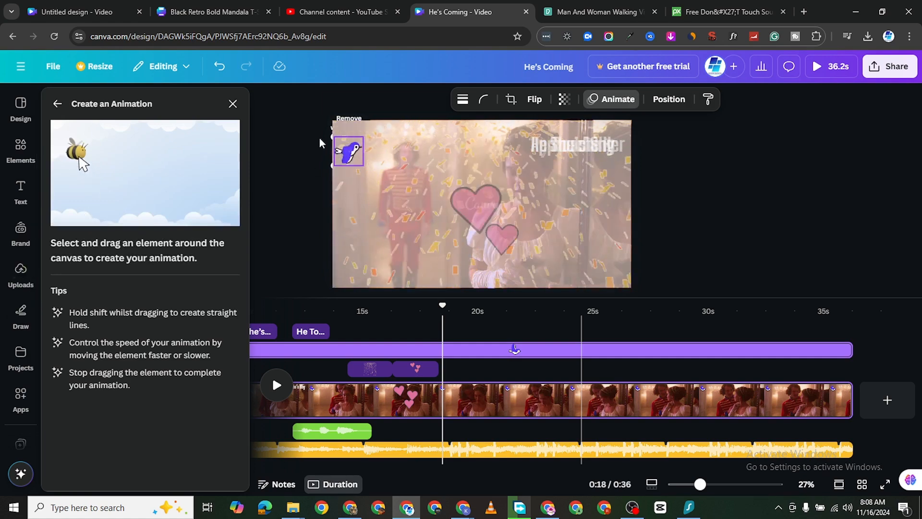
pyautogui.moveTo(344, 152); pyautogui.dragTo(308, 147)
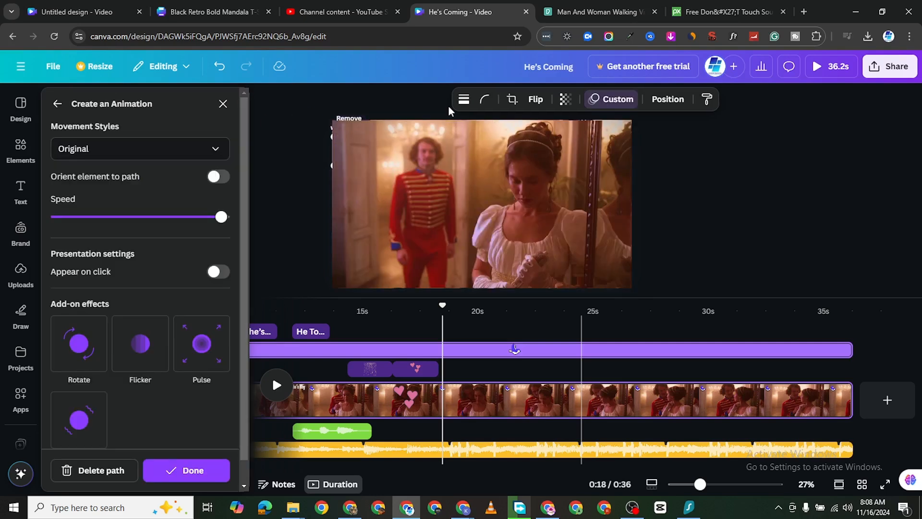
pyautogui.click(219, 68)
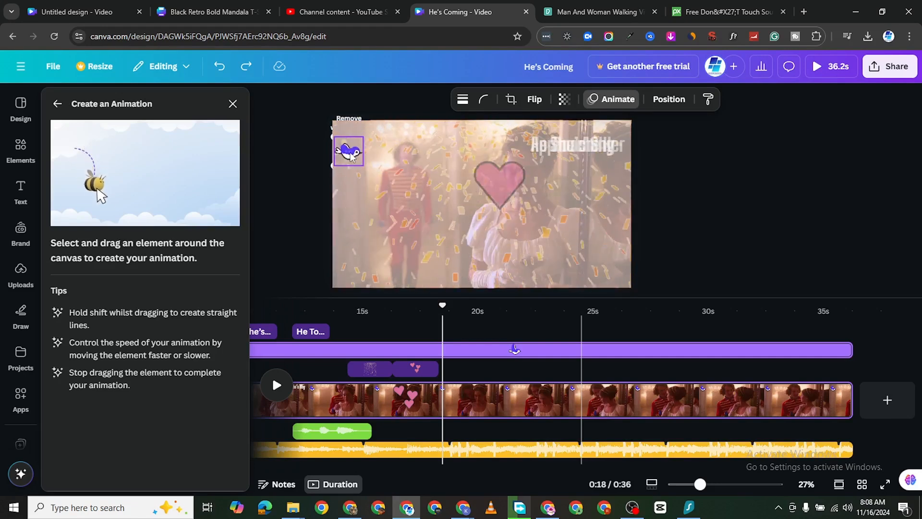
pyautogui.moveTo(371, 154)
pyautogui.mouseDown()
pyautogui.moveTo(415, 166)
pyautogui.moveTo(440, 148)
pyautogui.moveTo(493, 165)
pyautogui.moveTo(520, 150)
pyautogui.moveTo(555, 168)
pyautogui.moveTo(598, 148)
pyautogui.moveTo(643, 160)
pyautogui.moveTo(692, 139)
pyautogui.mouseUp()
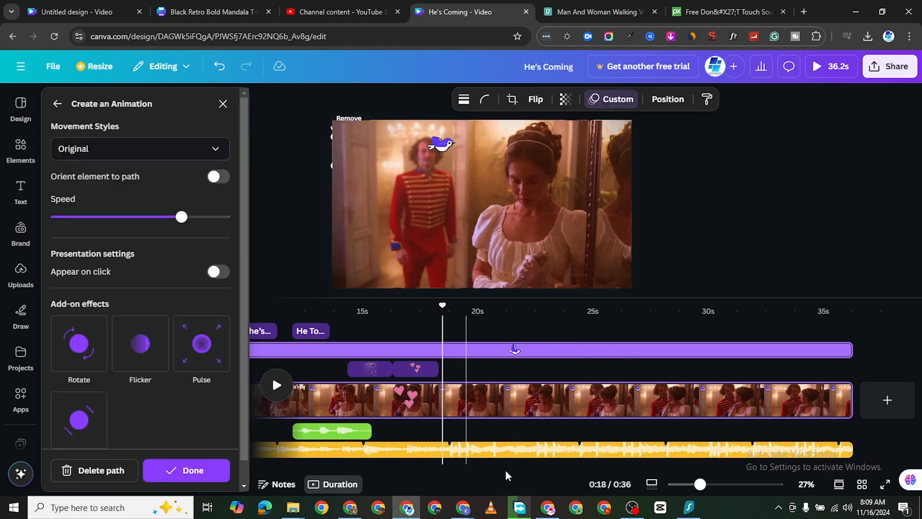
# Trim the bird on the timeline to run from the hearts' end at about 18.4 s to about 23.3 s
pyautogui.moveTo(495, 466); pyautogui.dragTo(401, 466)
pyautogui.moveTo(315, 354); pyautogui.dragTo(632, 350)
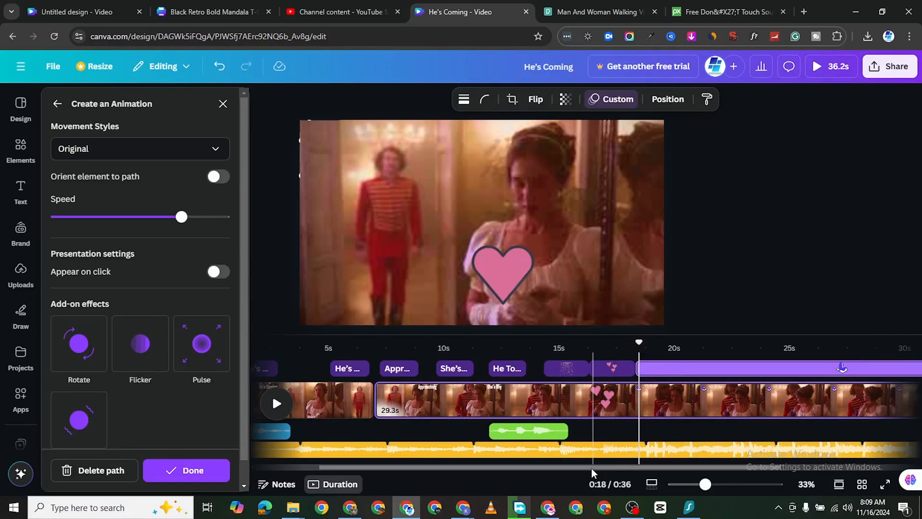
pyautogui.moveTo(591, 467); pyautogui.dragTo(792, 458)
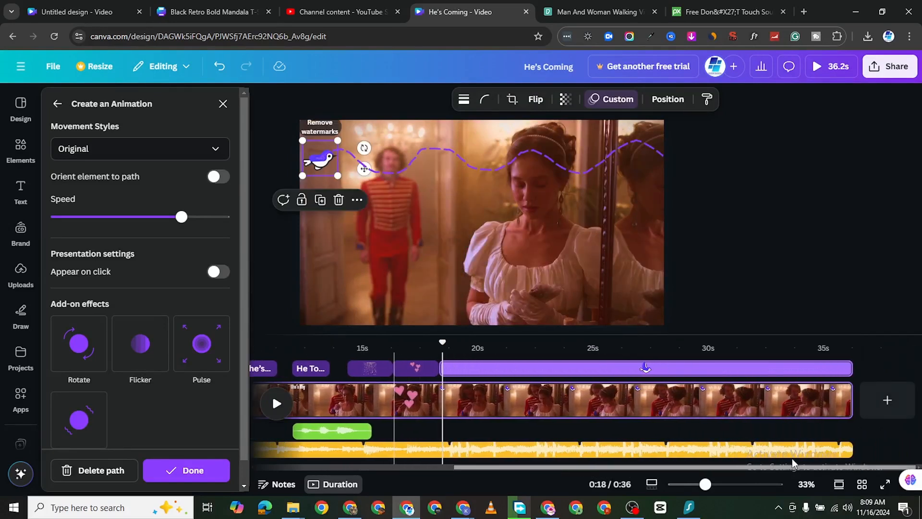
pyautogui.moveTo(853, 371); pyautogui.dragTo(552, 380)
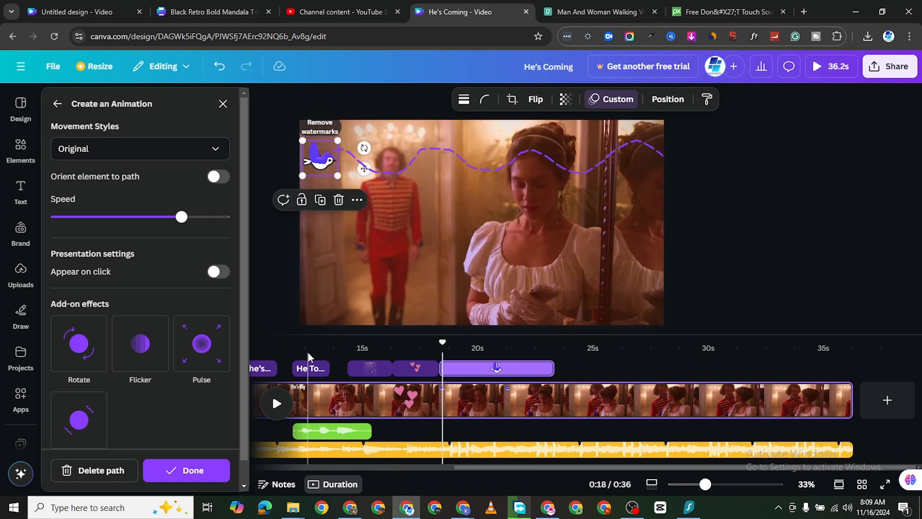
# Play back the bird's flight from about 18.4 s to its end and close the animation settings
pyautogui.click(277, 404)
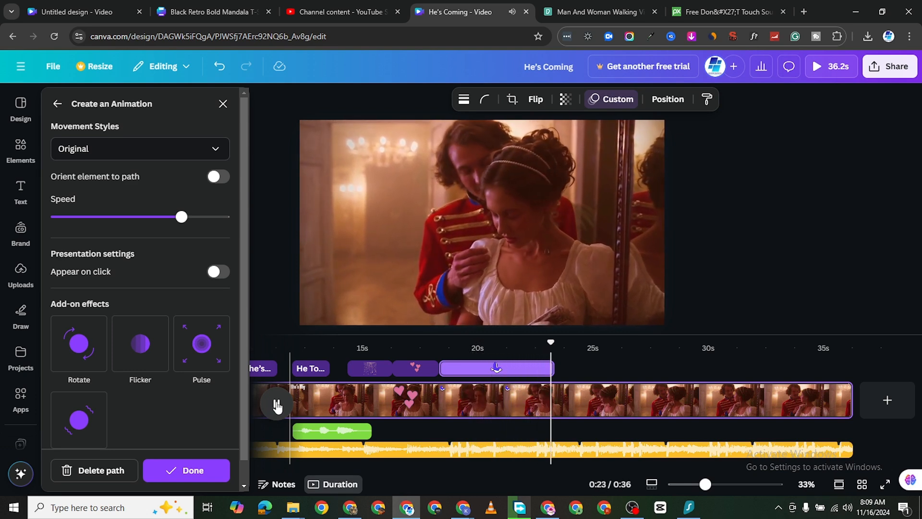
pyautogui.click(273, 406)
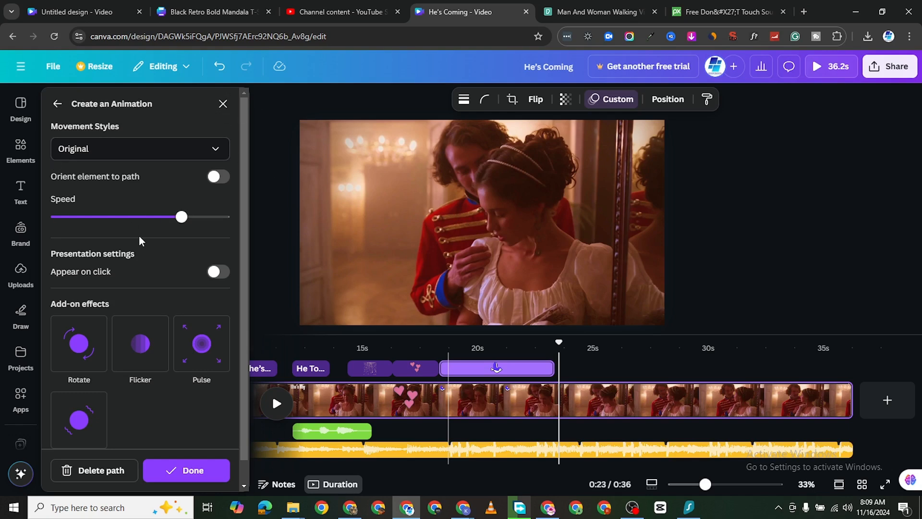
pyautogui.click(223, 105)
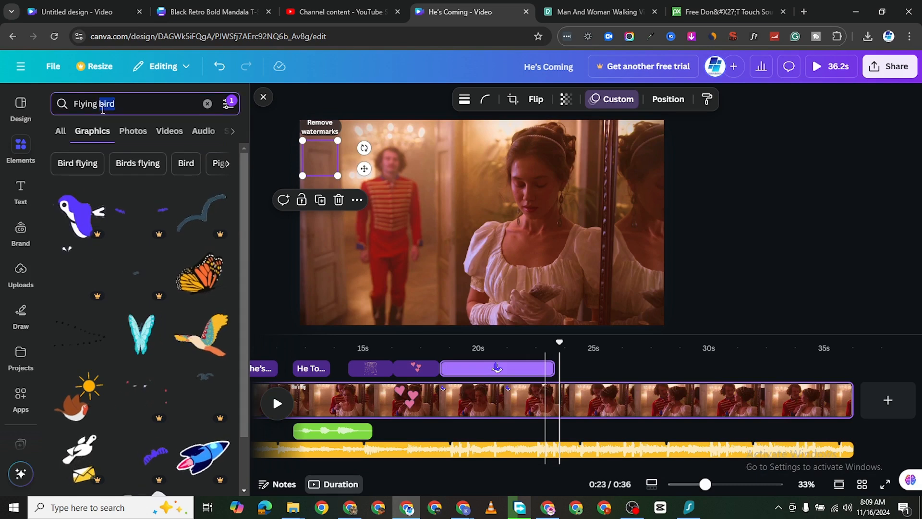
# Search the graphics for "wedding", add the animated wedding bells and shrink them in the upper-left part of the frame
pyautogui.write('wedding')
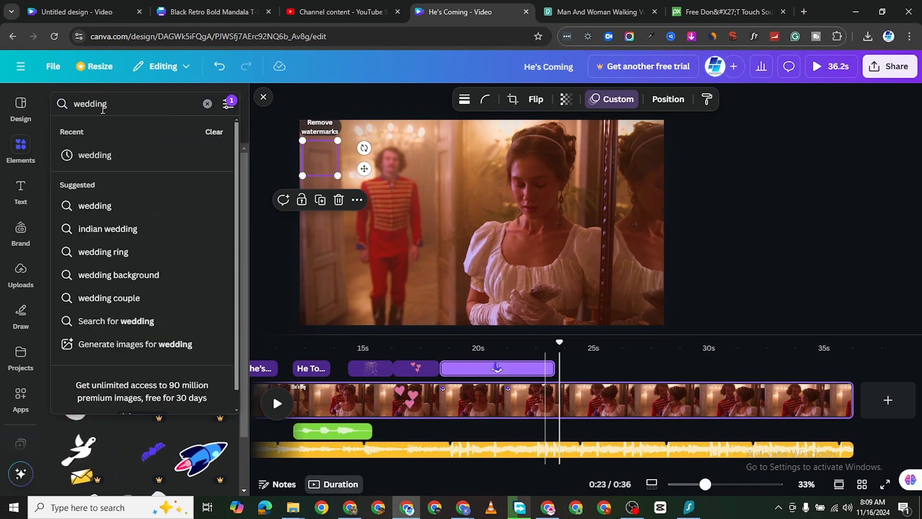
pyautogui.press('Return')
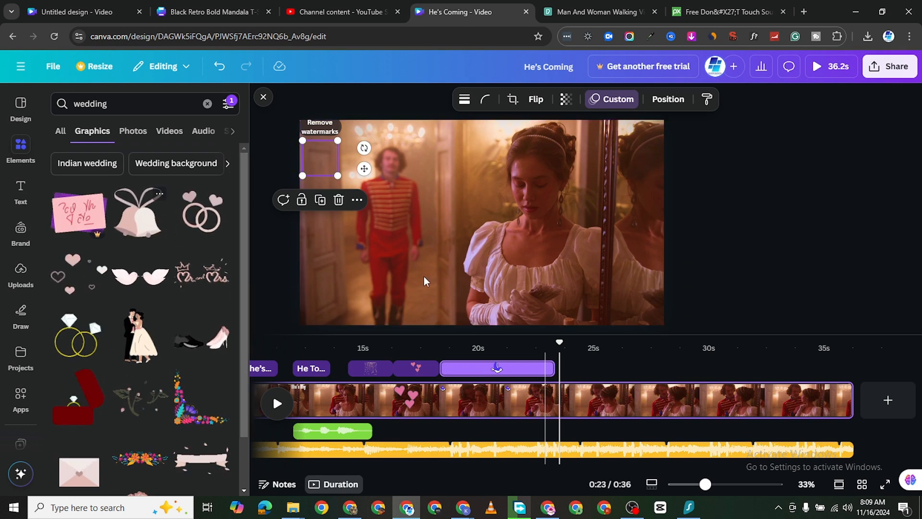
pyautogui.moveTo(556, 272); pyautogui.dragTo(440, 207)
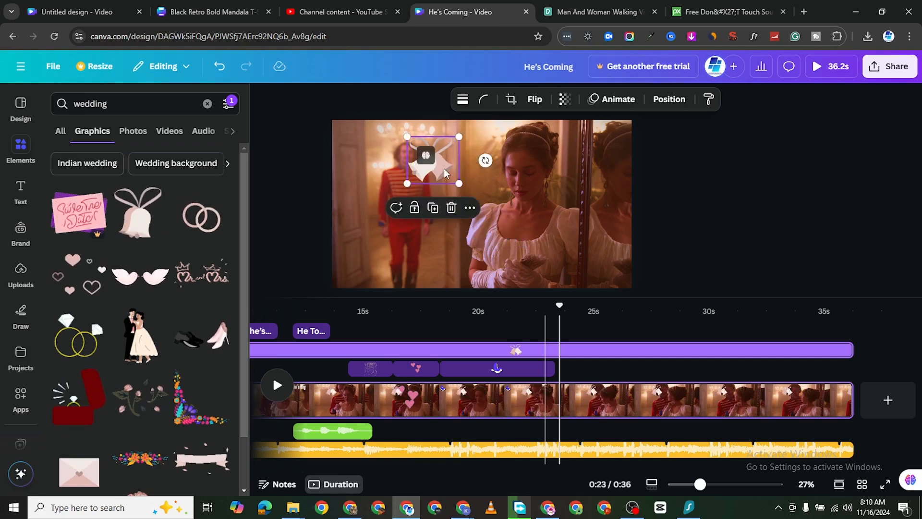
# Move the wedding bells to the frame's lower-left area, then add the animated wedding rings and shrink them in the upper-right corner
pyautogui.moveTo(432, 166); pyautogui.dragTo(382, 255)
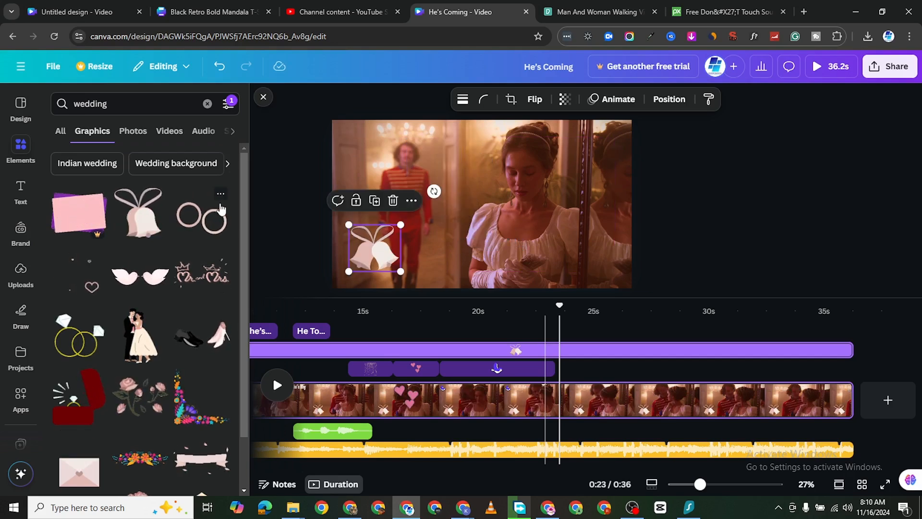
pyautogui.click(530, 197)
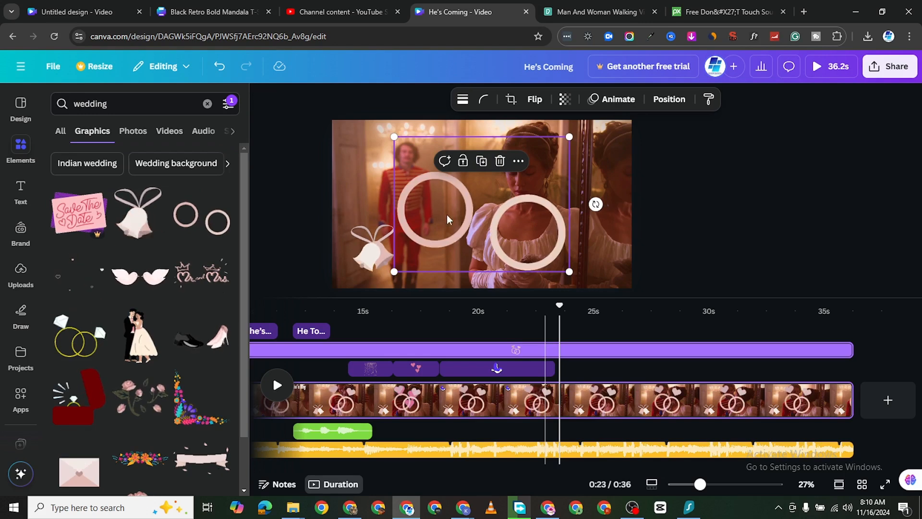
pyautogui.moveTo(571, 267); pyautogui.dragTo(608, 165)
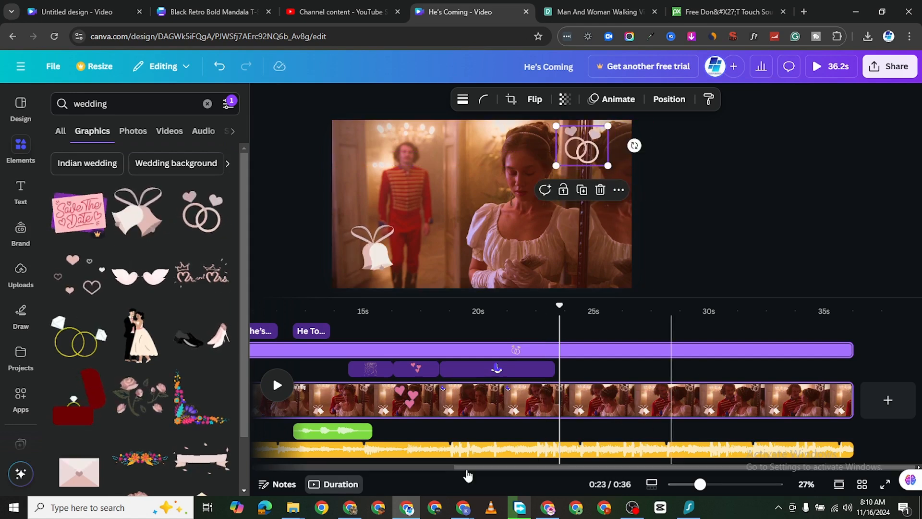
# Trim both ends of the wedding rings on the timeline so they run from about 22.4 s to about 26.4 s
pyautogui.moveTo(465, 468); pyautogui.dragTo(396, 466)
pyautogui.moveTo(360, 350); pyautogui.dragTo(703, 369)
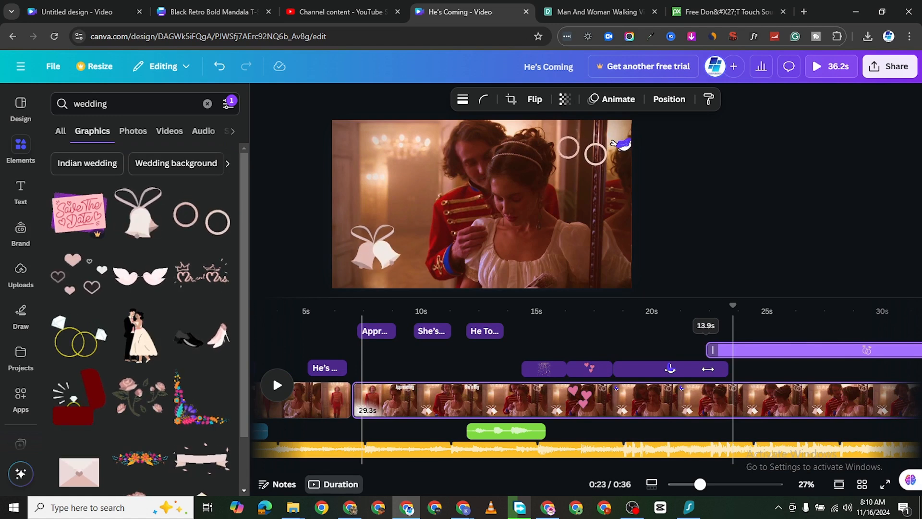
pyautogui.moveTo(708, 369); pyautogui.dragTo(708, 369)
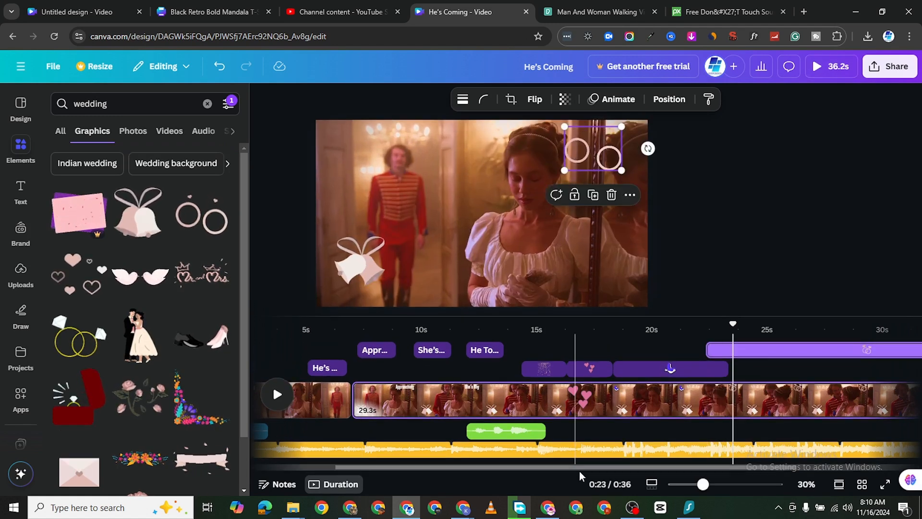
pyautogui.moveTo(580, 468); pyautogui.dragTo(703, 466)
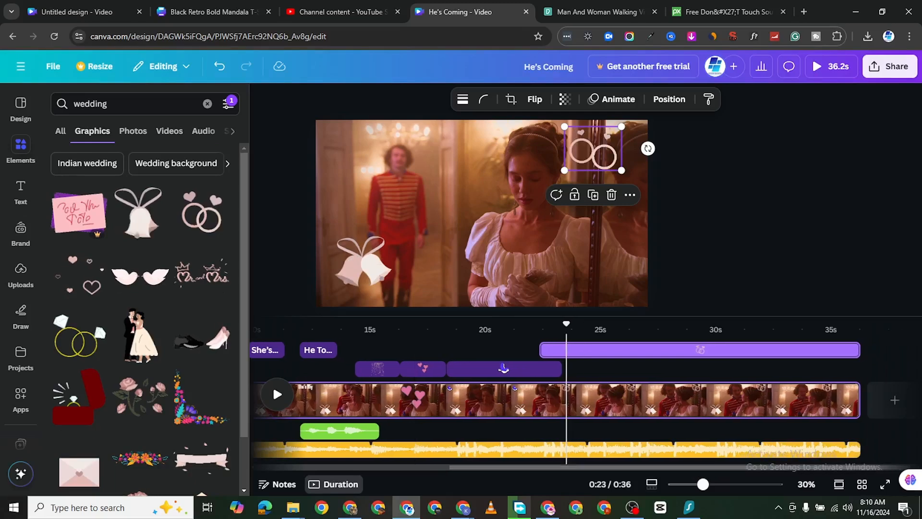
pyautogui.moveTo(857, 349); pyautogui.dragTo(622, 355)
# Shift the wedding rings on the timeline to start where the bird ends, at about 23.4 s
pyautogui.moveTo(559, 325); pyautogui.dragTo(499, 329)
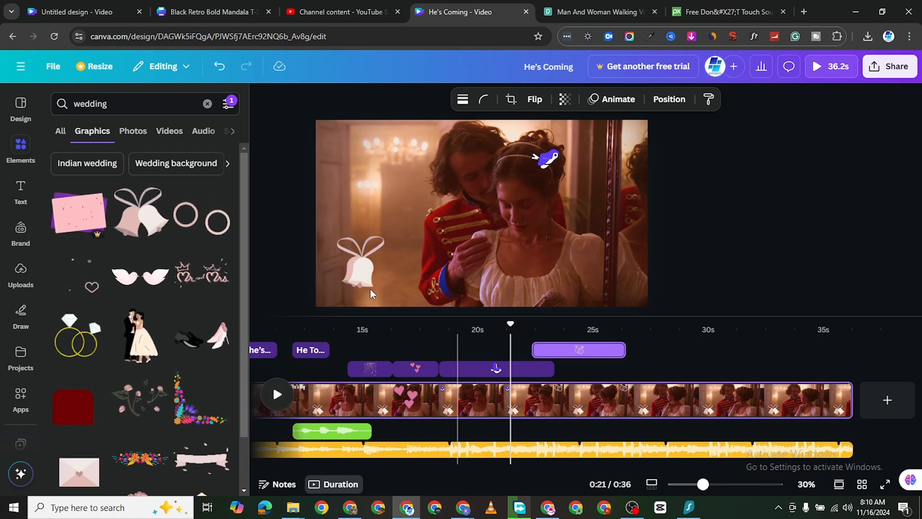
pyautogui.click(359, 272)
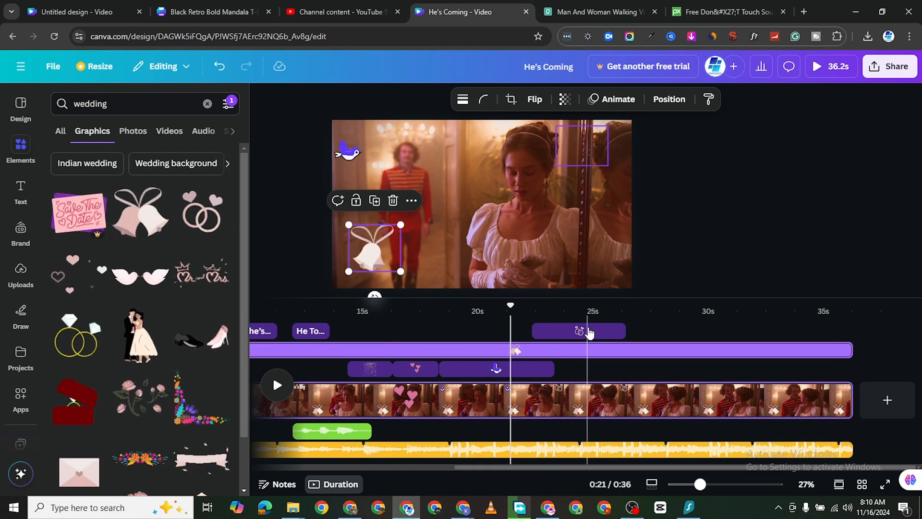
pyautogui.moveTo(590, 332); pyautogui.dragTo(613, 331)
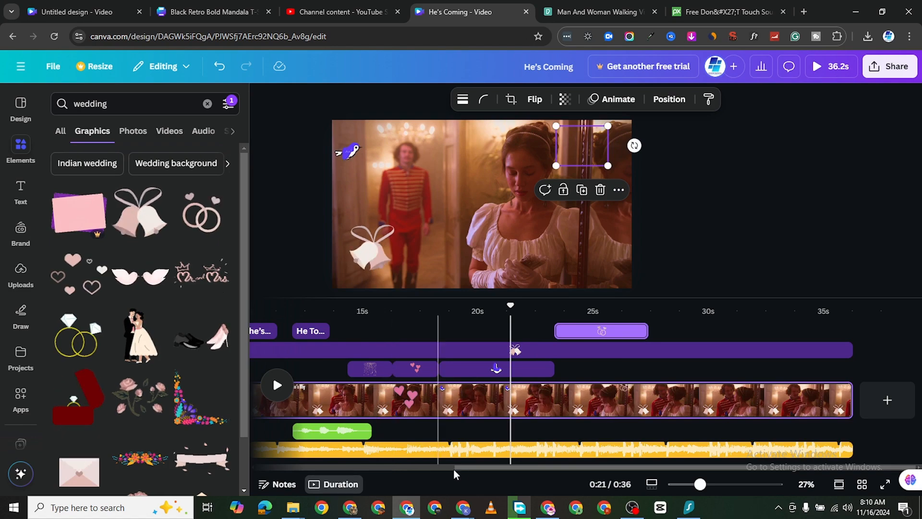
# Trim both ends of the wedding bells on the timeline so they run from about 22.4 s to about 26.8 s
pyautogui.moveTo(461, 469); pyautogui.dragTo(355, 467)
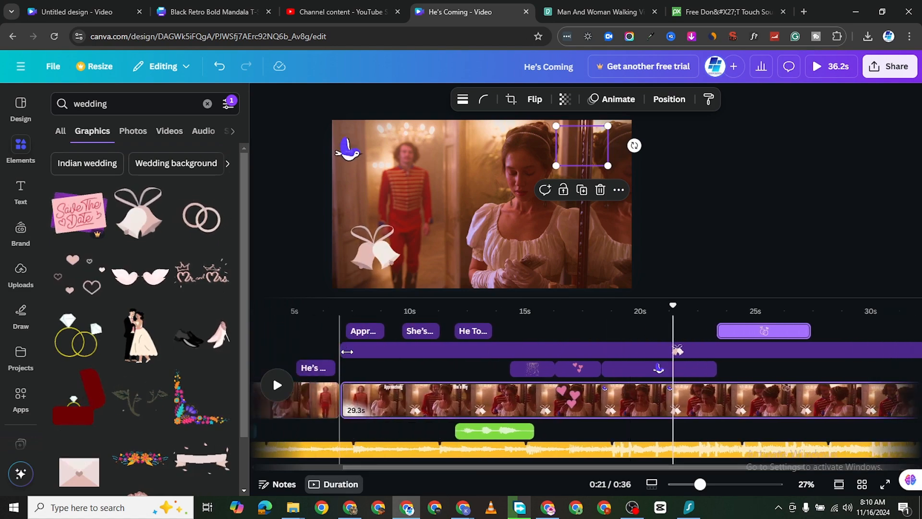
pyautogui.moveTo(347, 352); pyautogui.dragTo(701, 352)
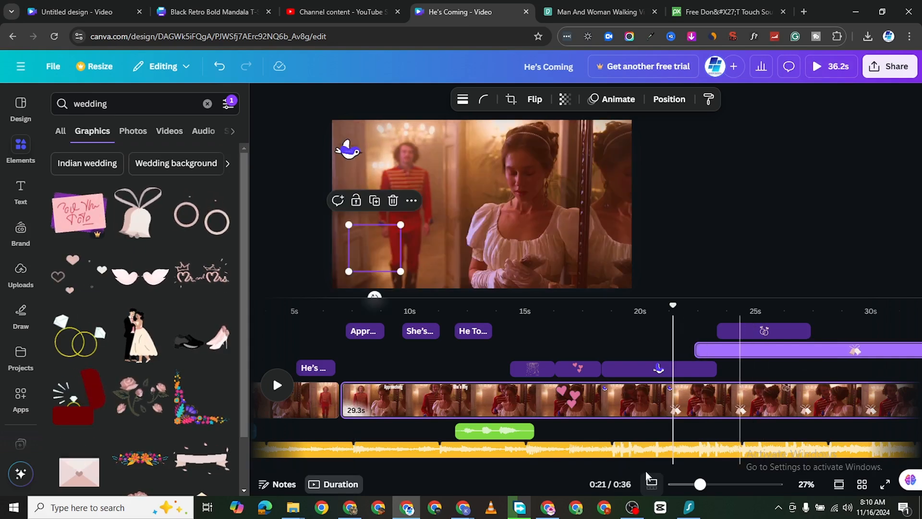
pyautogui.moveTo(645, 464); pyautogui.dragTo(788, 465)
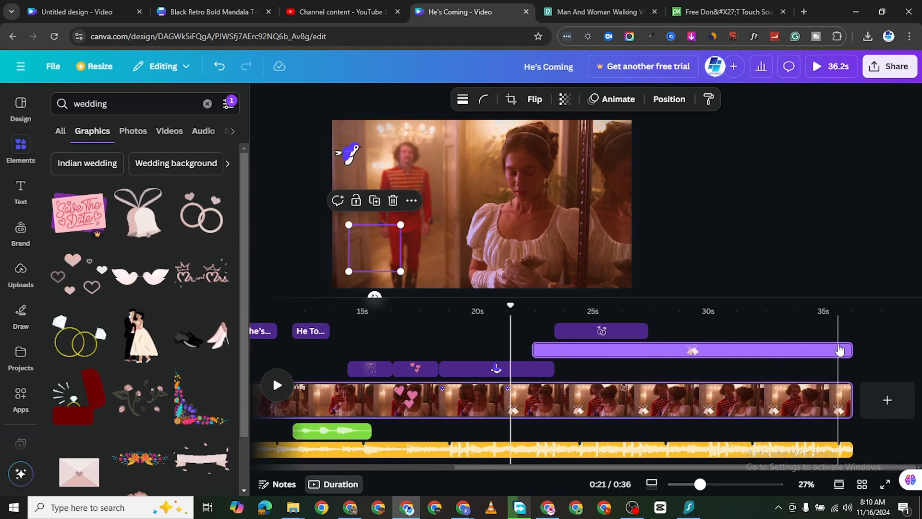
pyautogui.moveTo(851, 348); pyautogui.dragTo(632, 350)
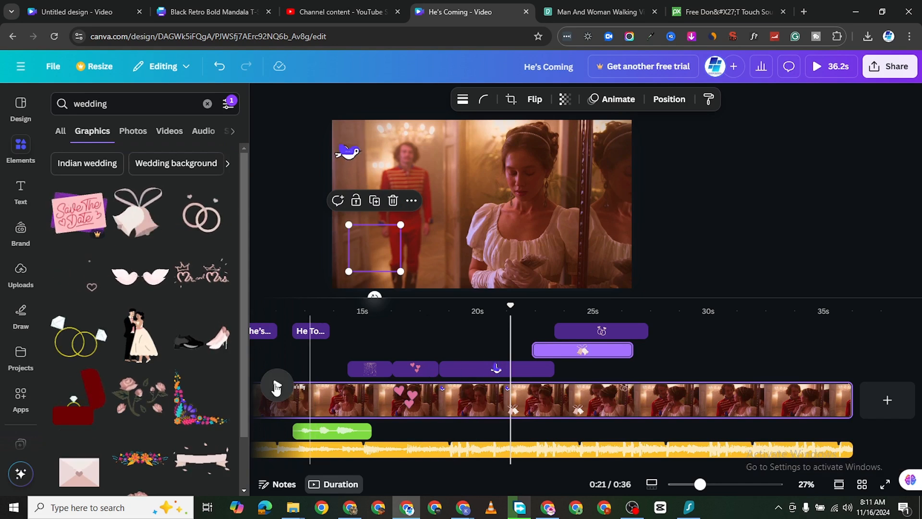
# Play back the bells and rings from about 21 s to 28 s, review the timeline and return the playhead to about 23 s
pyautogui.click(276, 386)
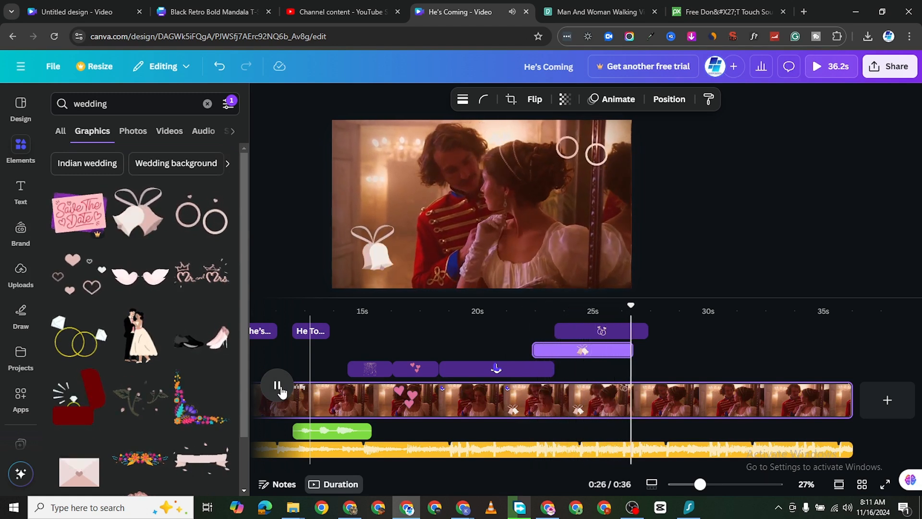
pyautogui.click(278, 386)
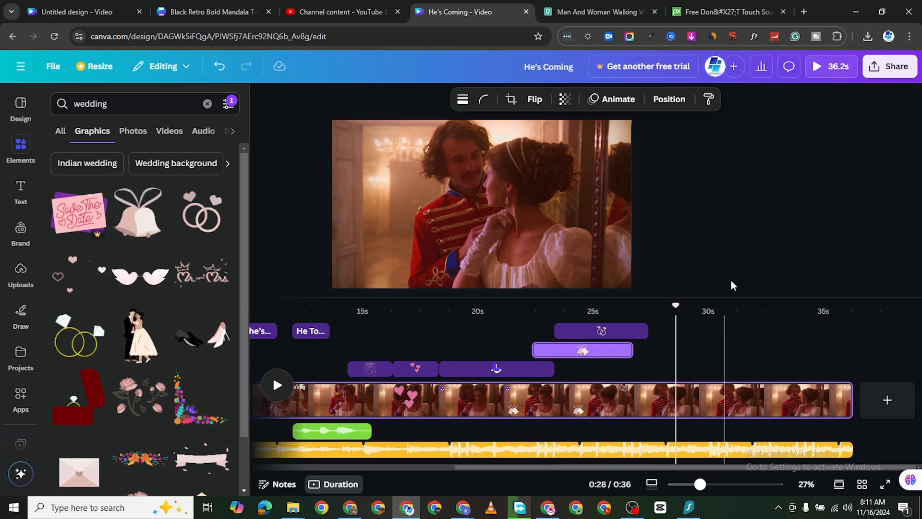
pyautogui.moveTo(607, 466); pyautogui.dragTo(326, 483)
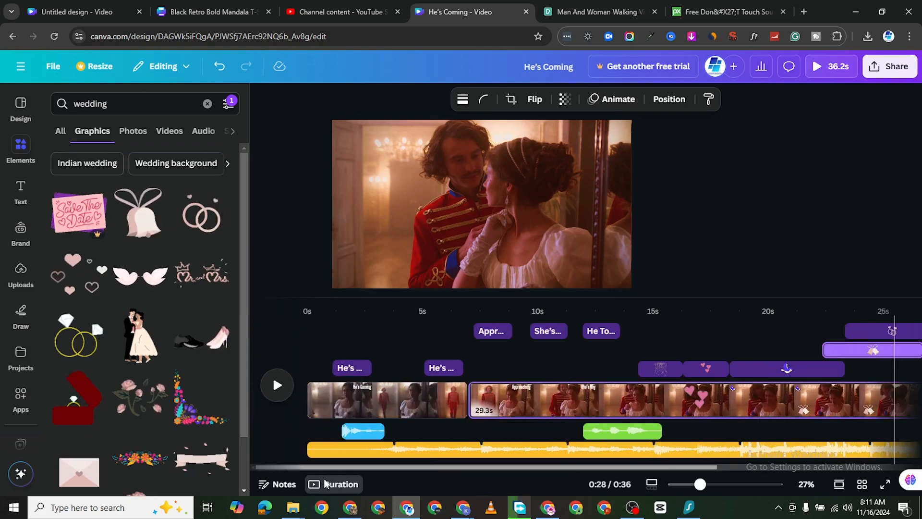
pyautogui.moveTo(392, 483); pyautogui.dragTo(592, 469)
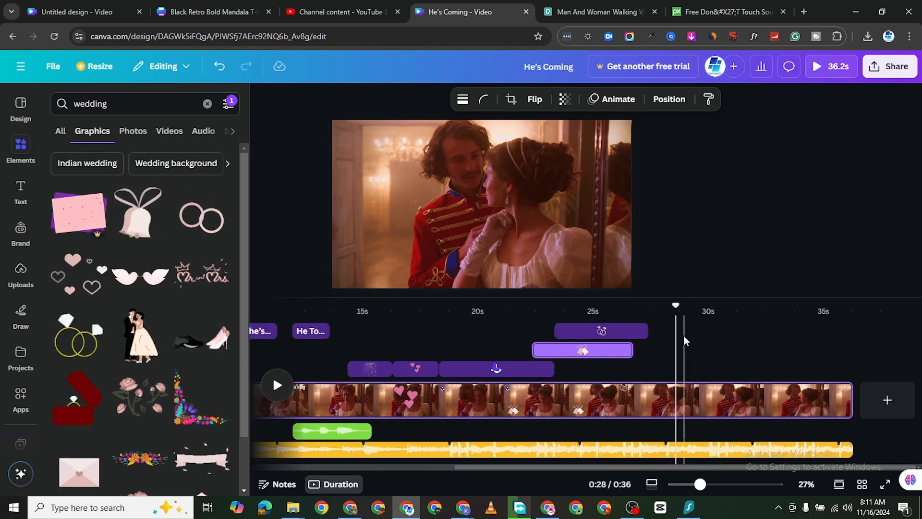
pyautogui.moveTo(673, 304); pyautogui.dragTo(548, 325)
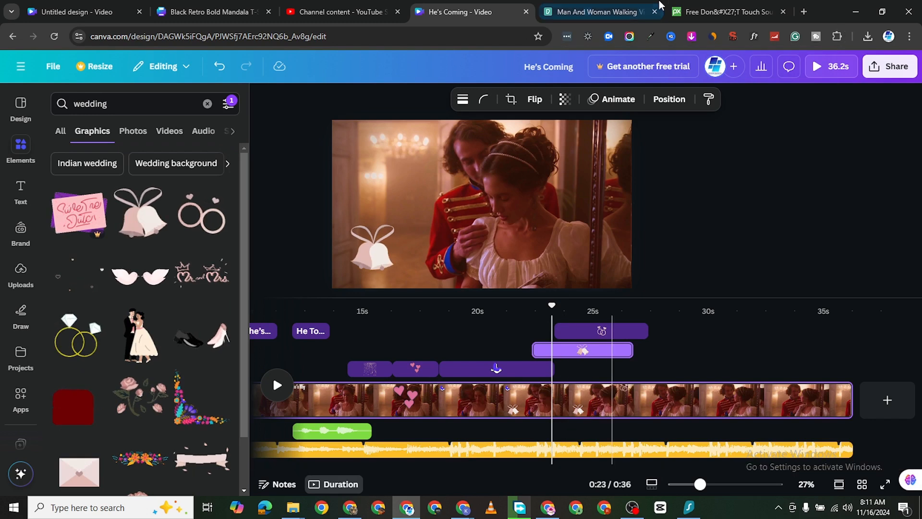
# Switch to Pixabay, search the sound effects for "cheers", preview "Applause, cheer" and download it
pyautogui.click(725, 12)
pyautogui.doubleClick(184, 77)
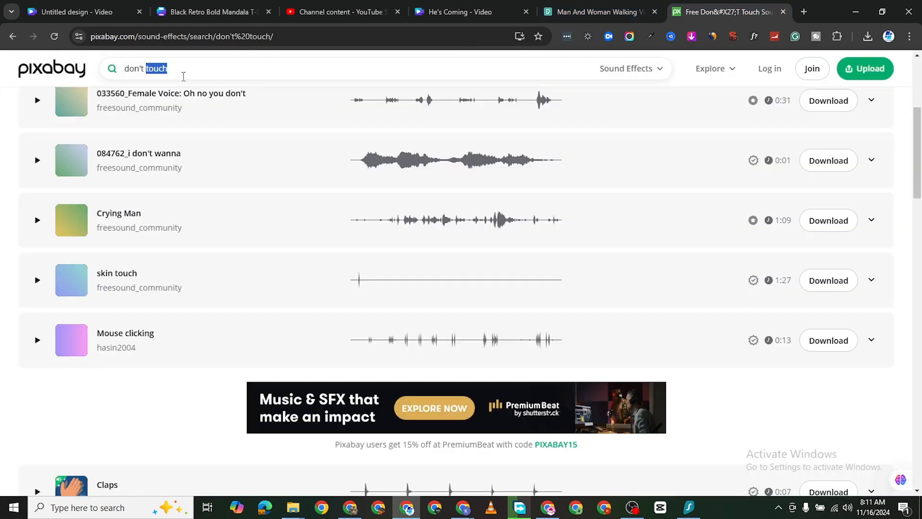
pyautogui.write('cheers')
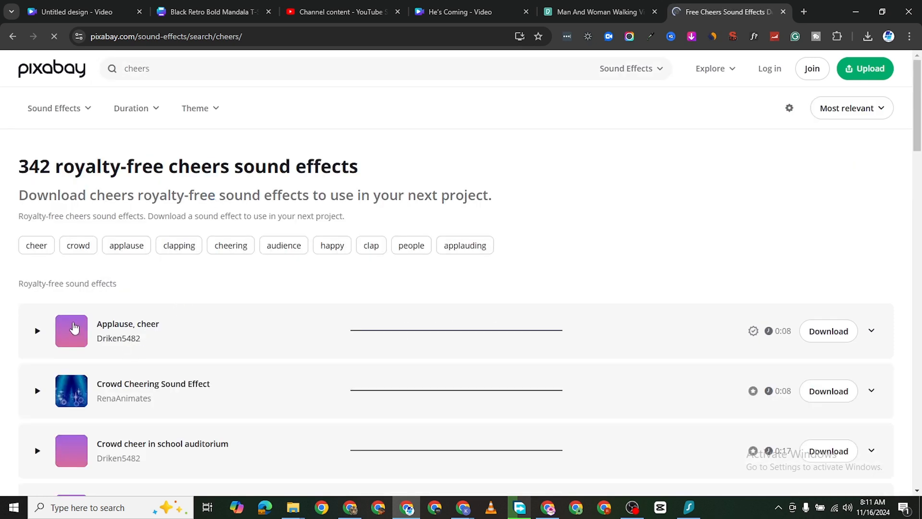
pyautogui.click(37, 331)
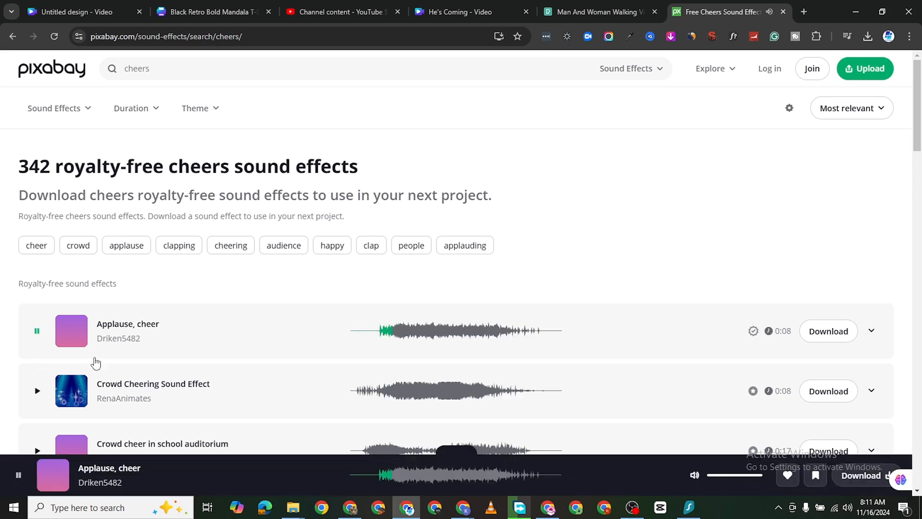
pyautogui.scroll(-2, 64, 337)
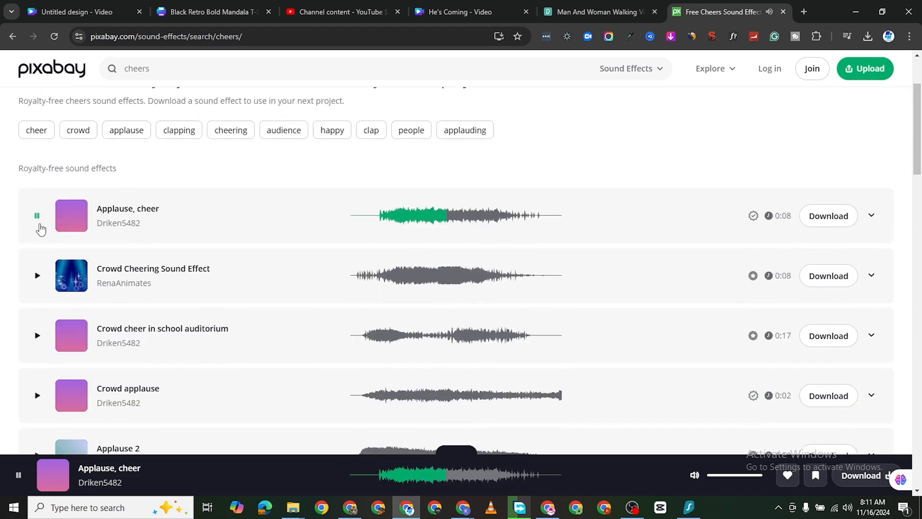
pyautogui.click(833, 219)
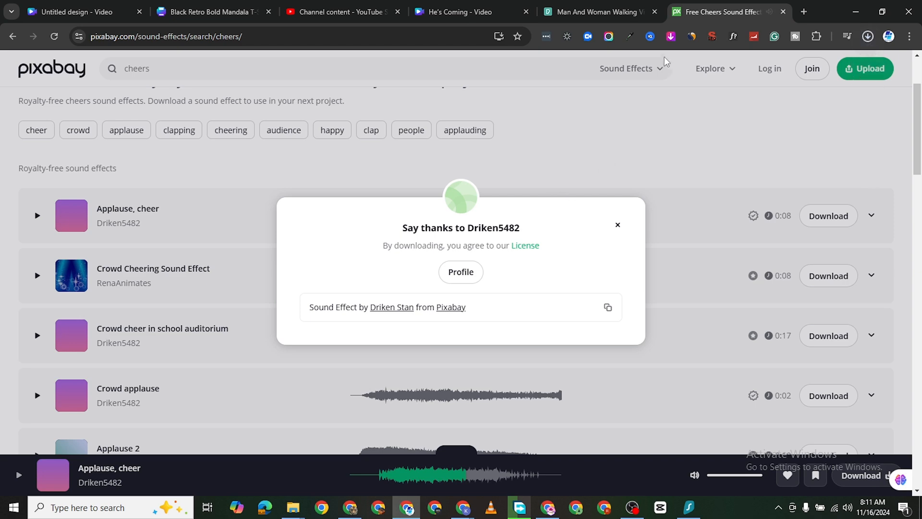
# Switch back to the Canva video and insert the uploaded applause-cheer-236786.mp3 at about 26.4 s on the timeline
pyautogui.click(451, 11)
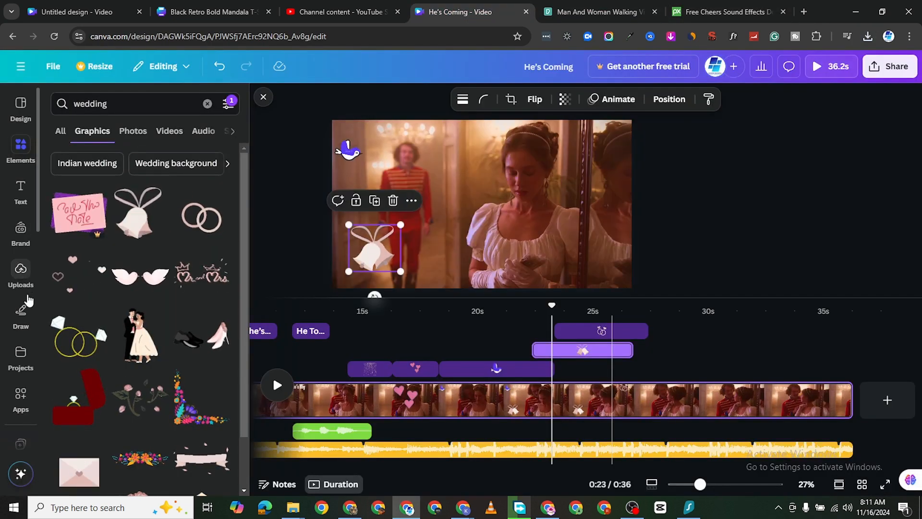
pyautogui.click(19, 272)
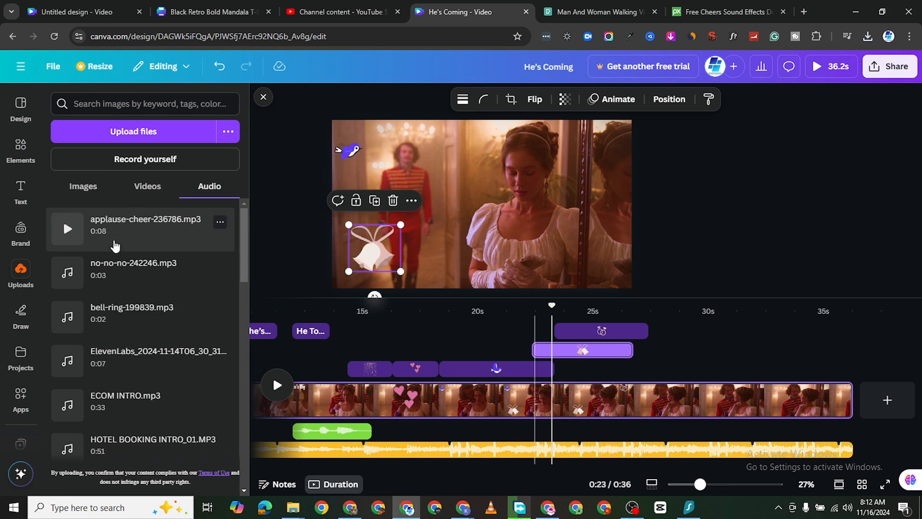
pyautogui.moveTo(549, 305); pyautogui.dragTo(624, 359)
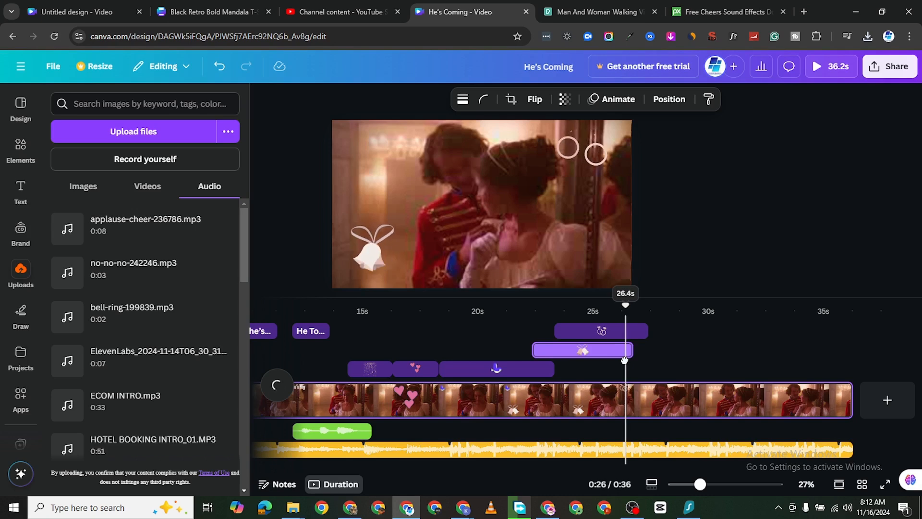
pyautogui.click(106, 229)
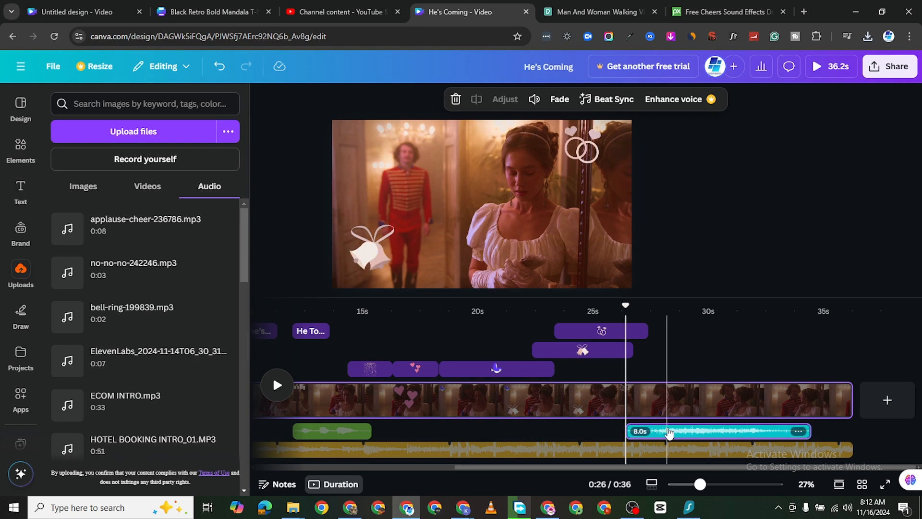
# Play back the video with the applause sound from about 24 s to 34 s
pyautogui.moveTo(624, 307); pyautogui.dragTo(575, 308)
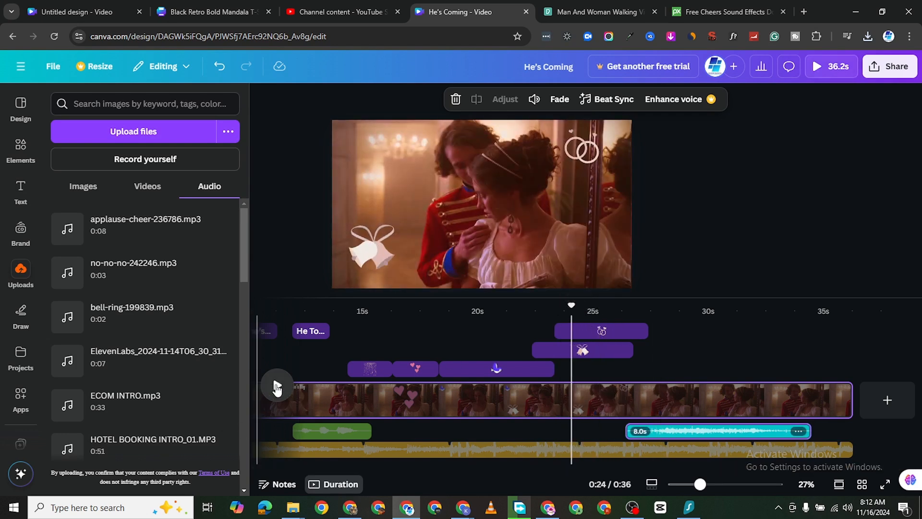
pyautogui.click(278, 386)
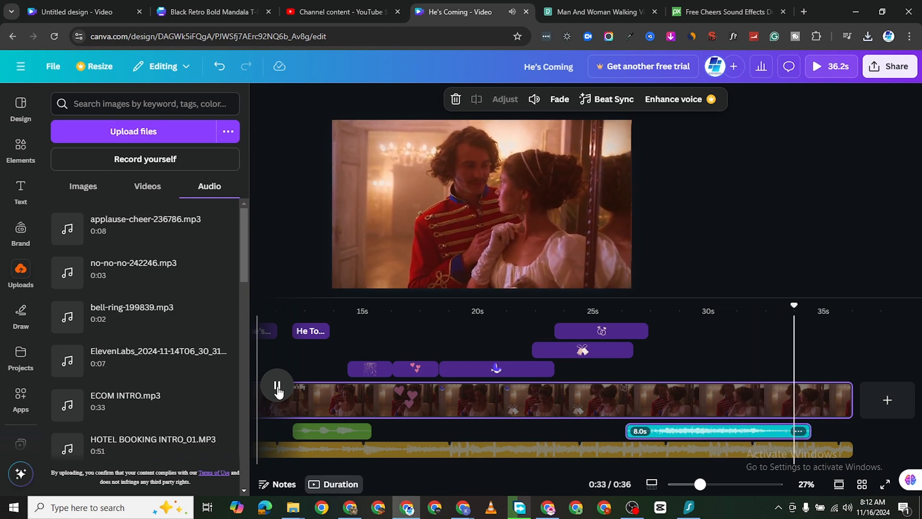
pyautogui.click(277, 387)
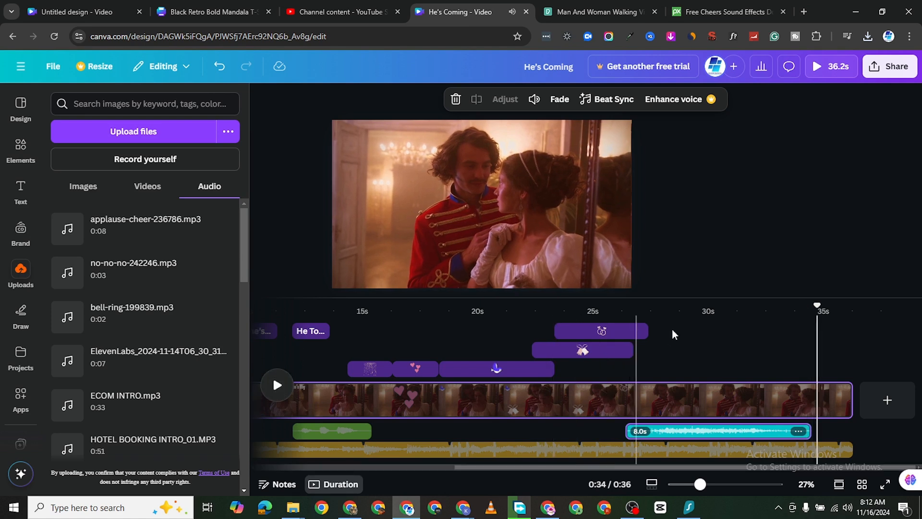
# Add a blank 5-second page after the video's end at 36.2 s and set its background to the document's yellow
pyautogui.moveTo(816, 304); pyautogui.dragTo(896, 408)
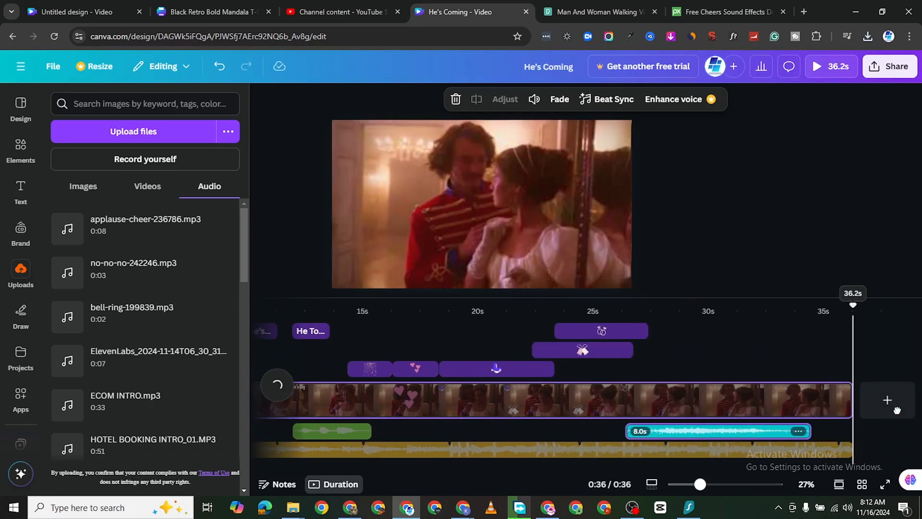
pyautogui.click(872, 408)
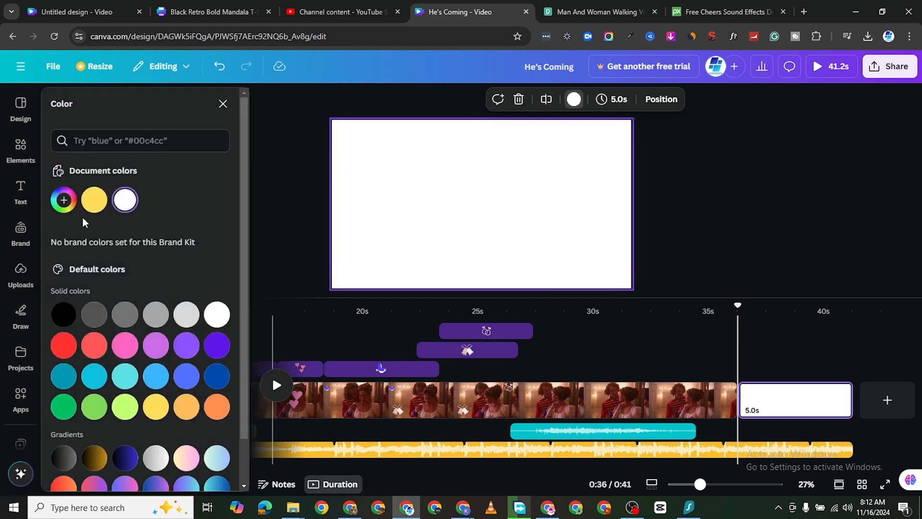
pyautogui.click(93, 201)
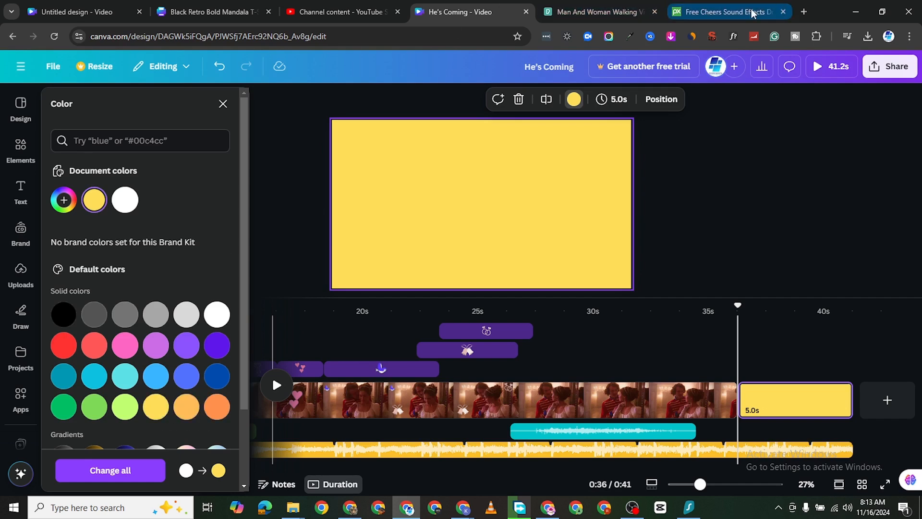
# Search Google for "gold hex code" in a new browser tab
pyautogui.click(804, 11)
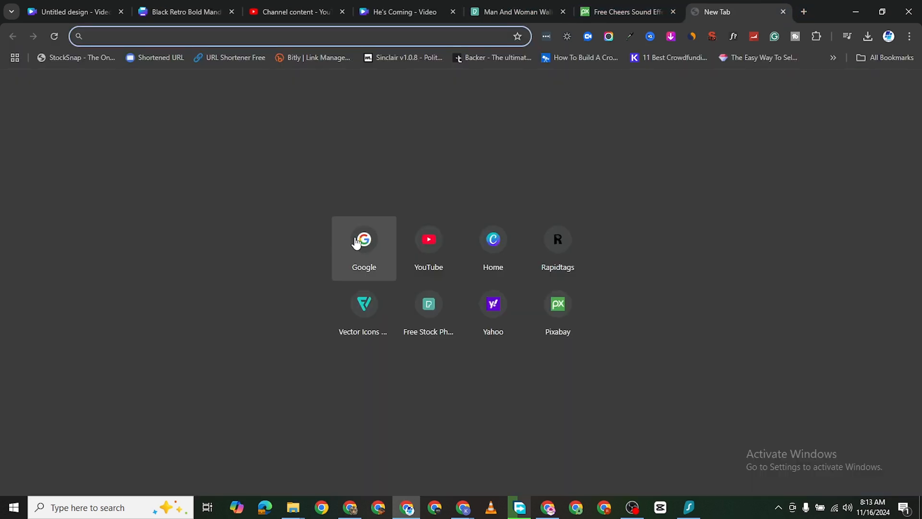
pyautogui.click(364, 240)
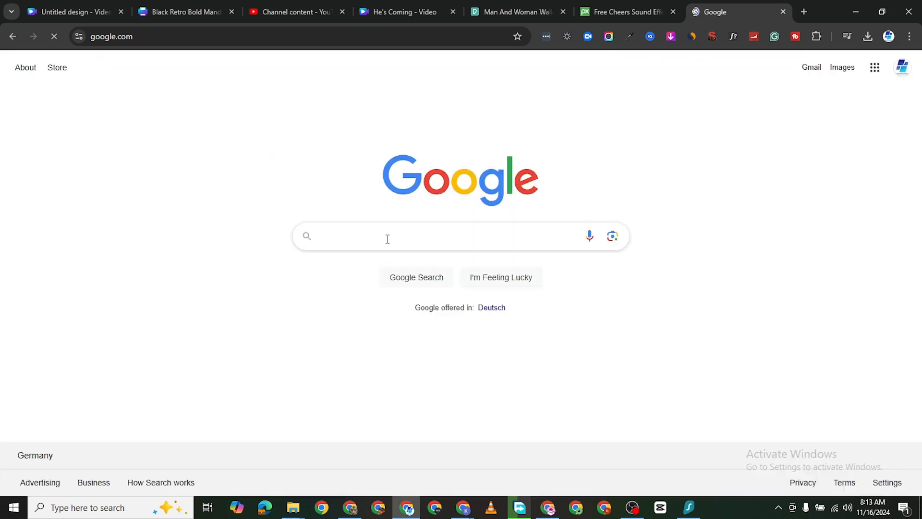
pyautogui.write('gold ')
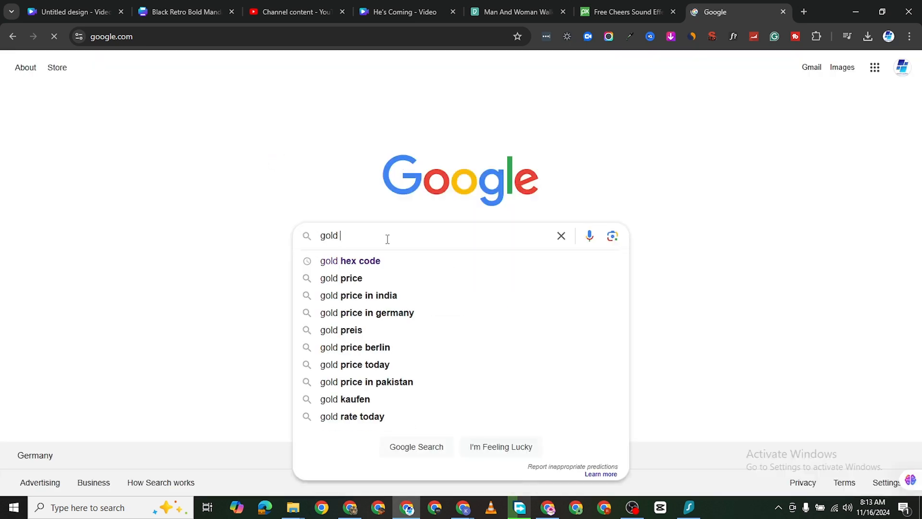
pyautogui.write('hex code')
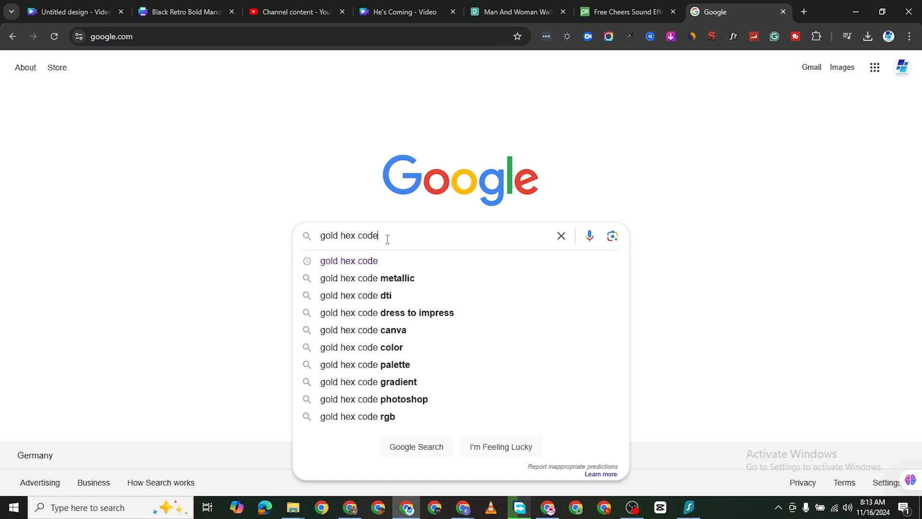
pyautogui.press('Return')
# Open the Encycolorpedia result for metallic gold, dismiss the consent request and copy the hex code d4af37
pyautogui.scroll(-4, 469, 313)
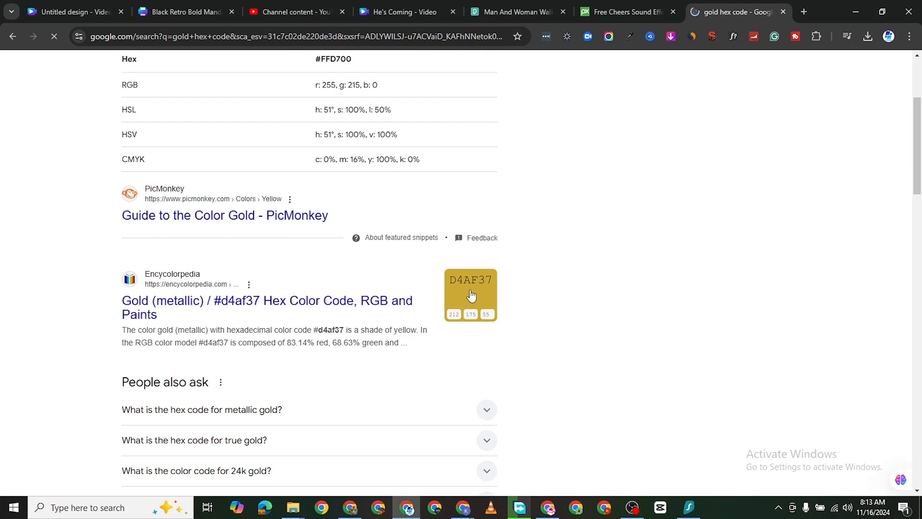
pyautogui.click(145, 41)
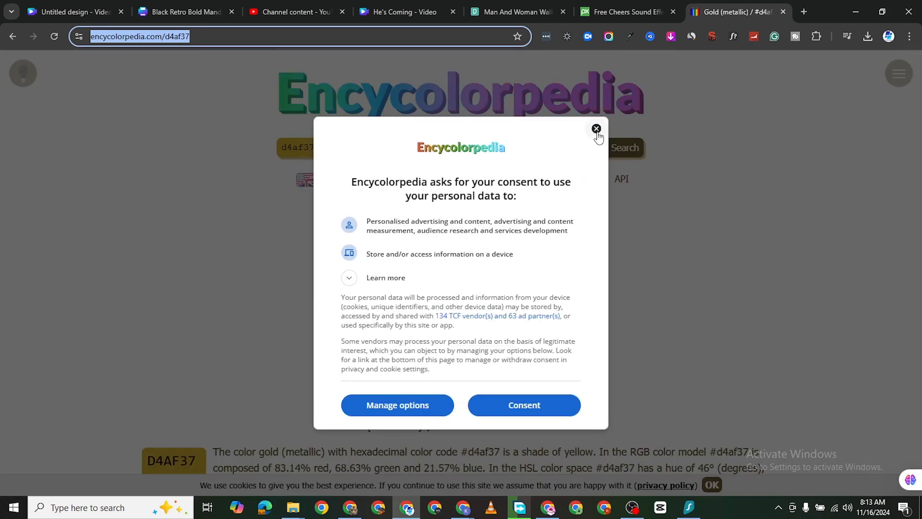
pyautogui.click(596, 129)
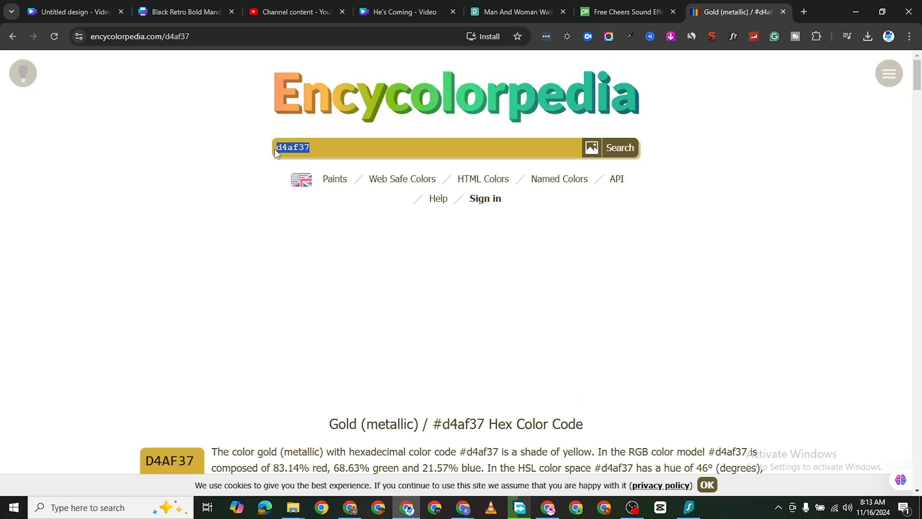
pyautogui.rightClick(284, 147)
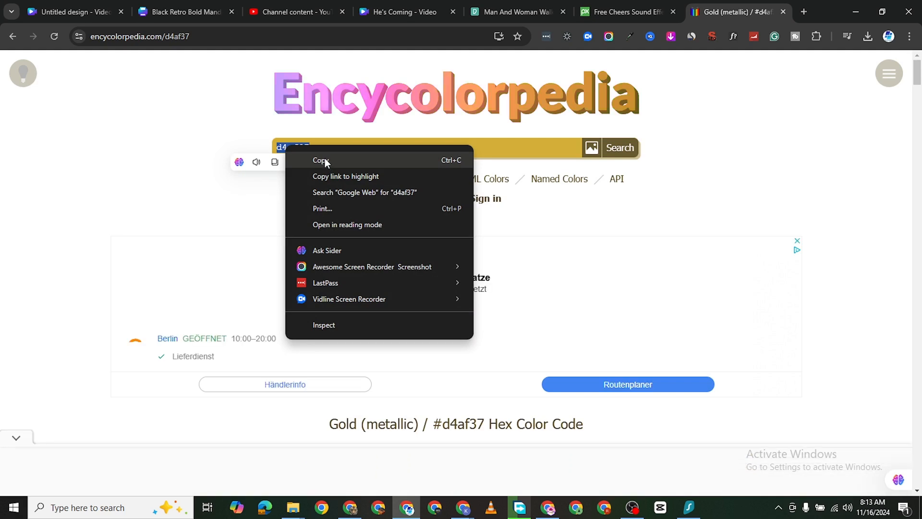
pyautogui.click(325, 158)
# Return to the Canva video, close the Encycolorpedia page and set the closing page's background colour to #D4AF37
pyautogui.click(405, 11)
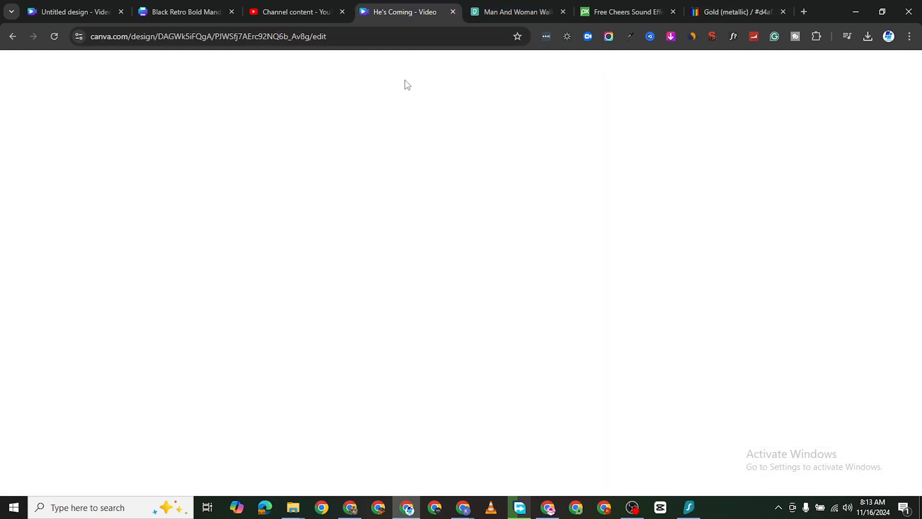
pyautogui.click(783, 11)
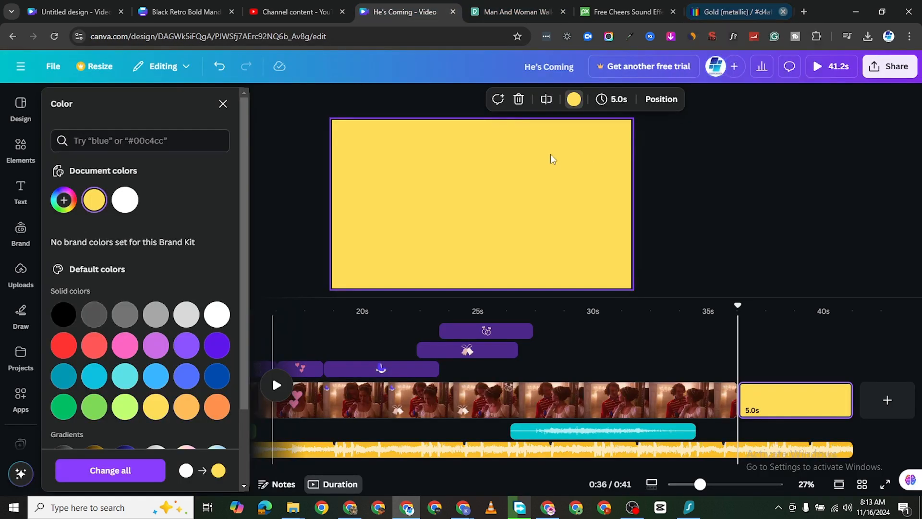
pyautogui.click(574, 100)
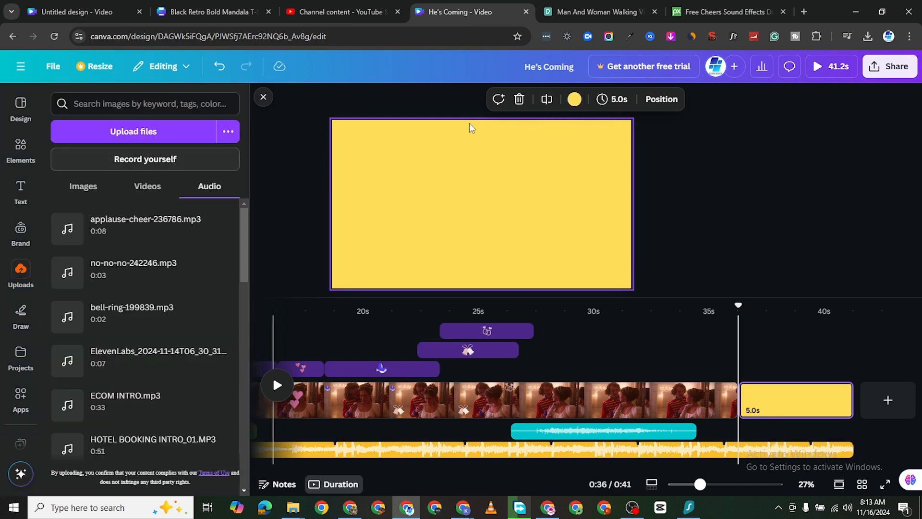
pyautogui.click(574, 100)
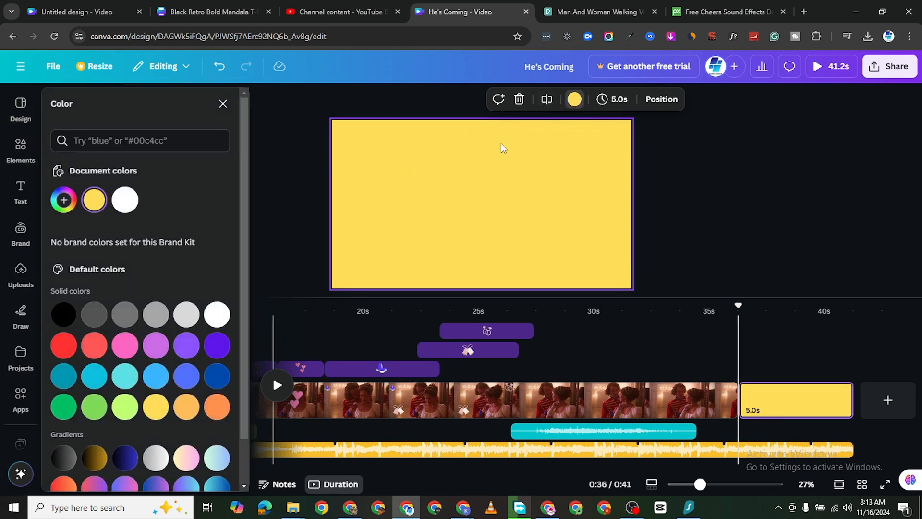
pyautogui.click(64, 200)
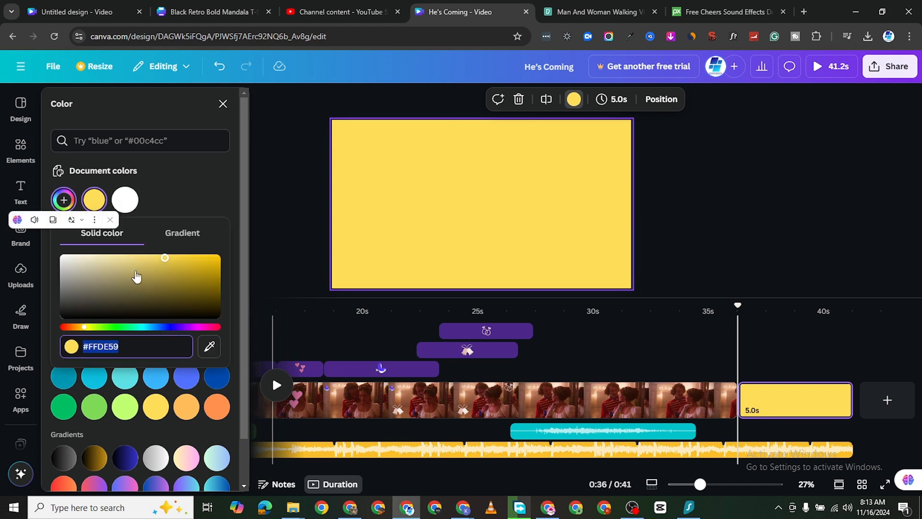
pyautogui.rightClick(104, 347)
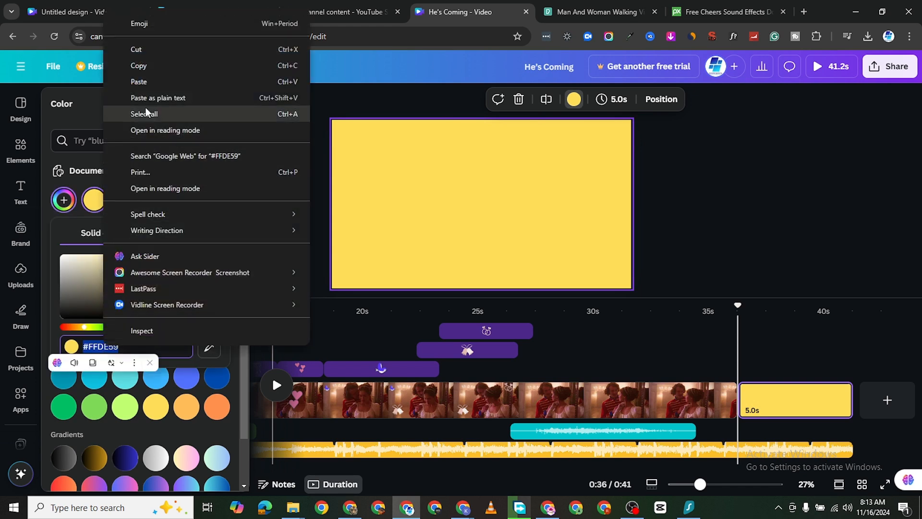
pyautogui.click(142, 83)
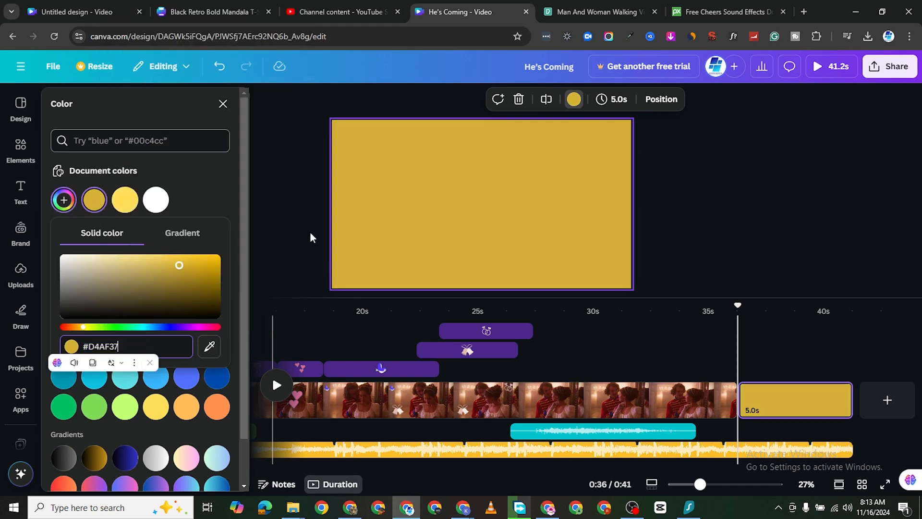
pyautogui.click(601, 192)
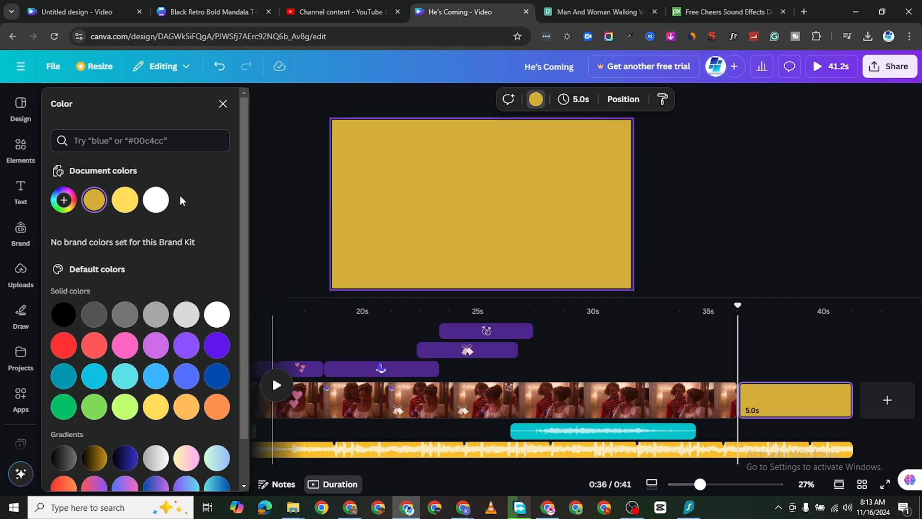
# Add a heading reading "Program" near the upper edge of the gold closing page
pyautogui.click(18, 205)
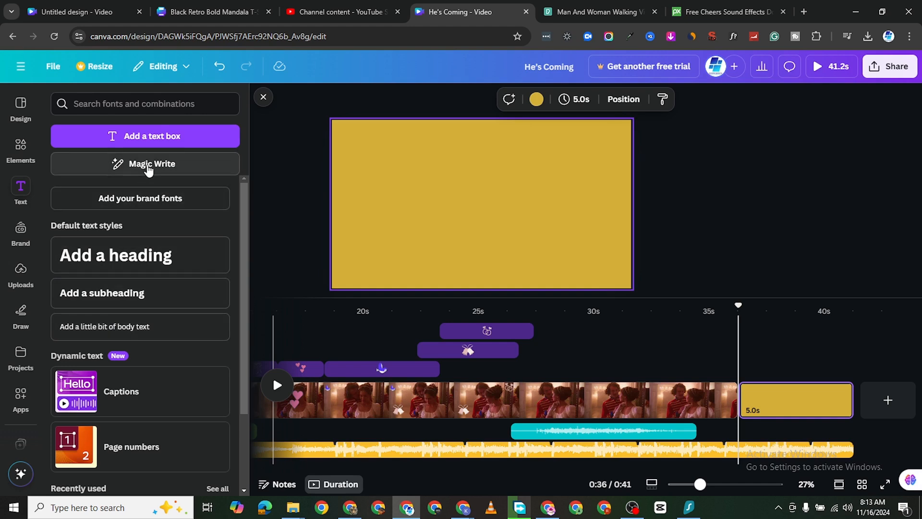
pyautogui.moveTo(117, 257); pyautogui.dragTo(499, 150)
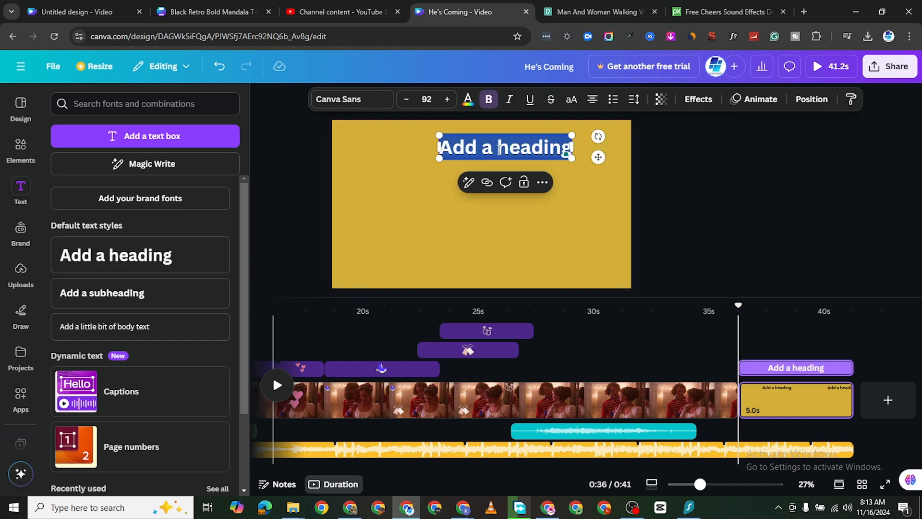
pyautogui.write('Prog')
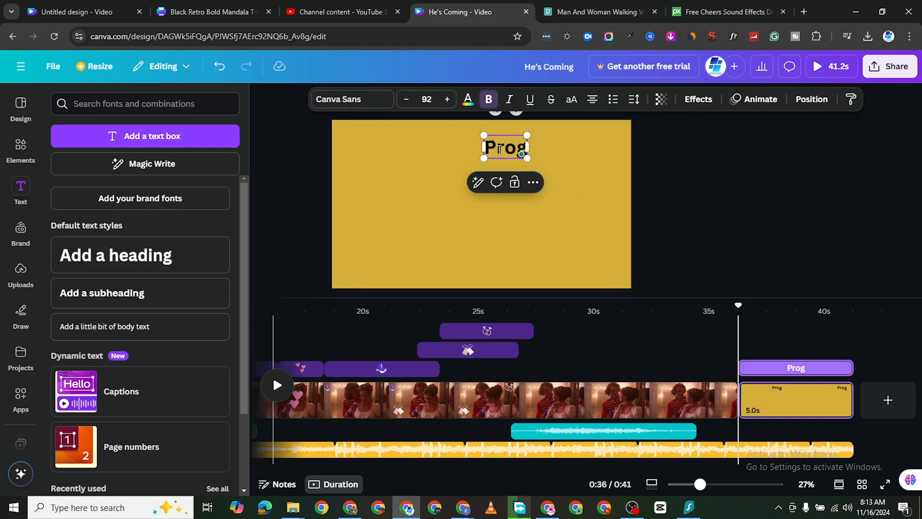
pyautogui.write('ram')
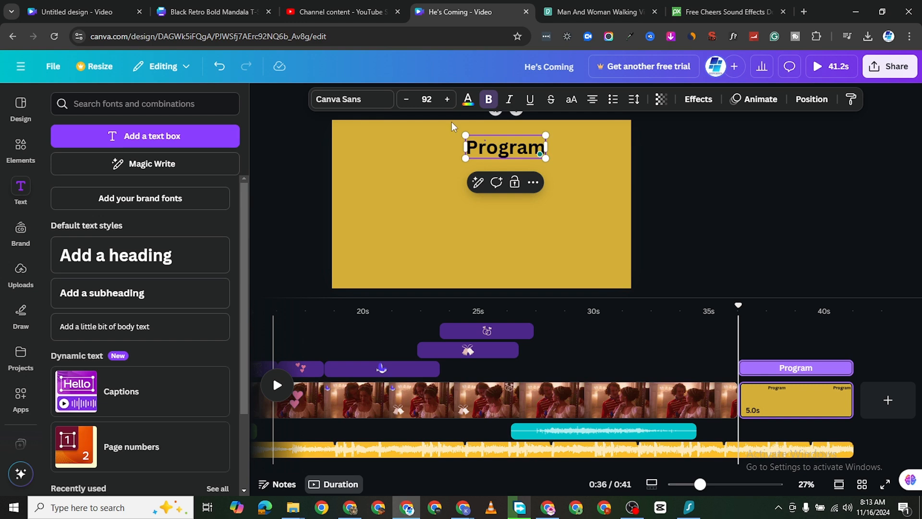
# Change the "Program" heading's font to League Spartan and reduce its size to 82
pyautogui.click(367, 100)
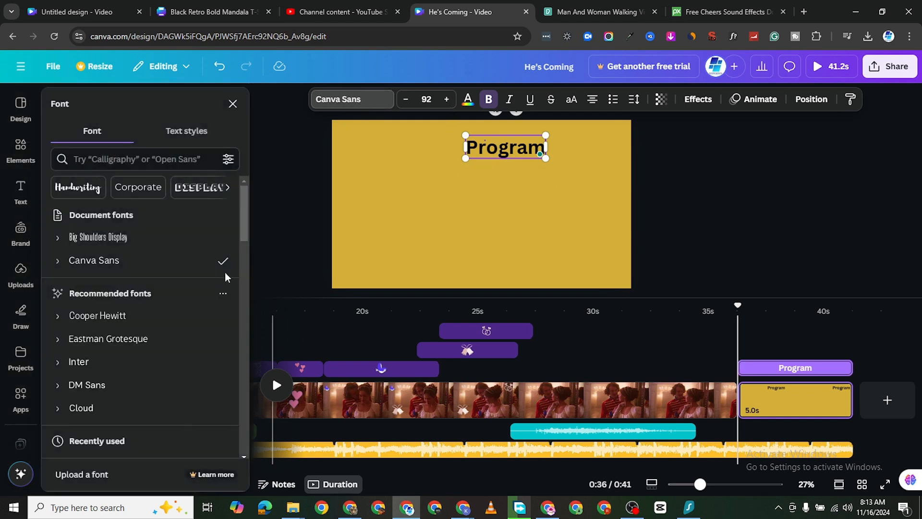
pyautogui.scroll(-3, 169, 398)
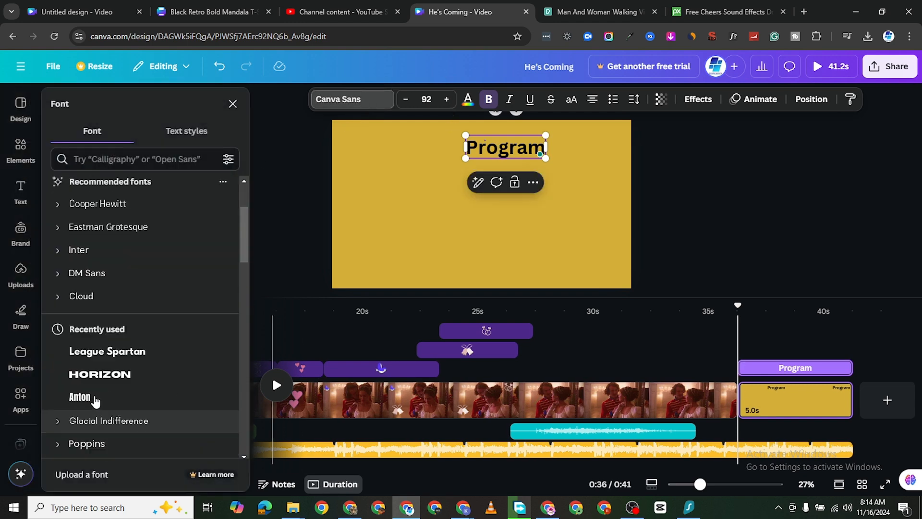
pyautogui.click(107, 348)
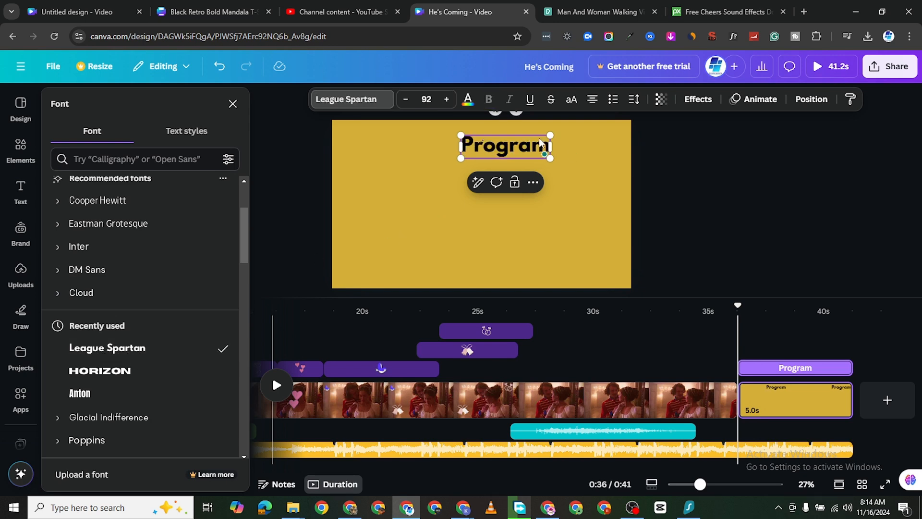
pyautogui.click(411, 105)
pyautogui.click(410, 105)
pyautogui.click(410, 105)
pyautogui.click(411, 105)
pyautogui.click(411, 104)
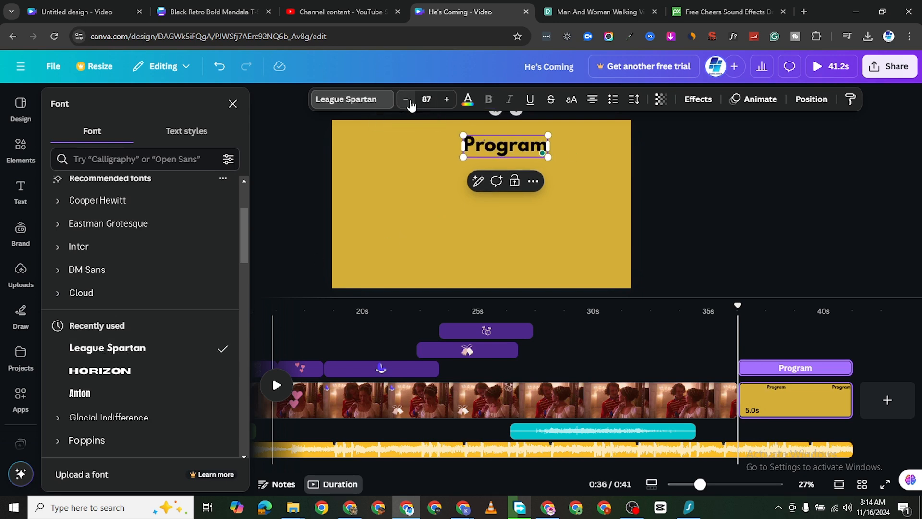
pyautogui.click(410, 105)
pyautogui.click(411, 105)
pyautogui.click(569, 137)
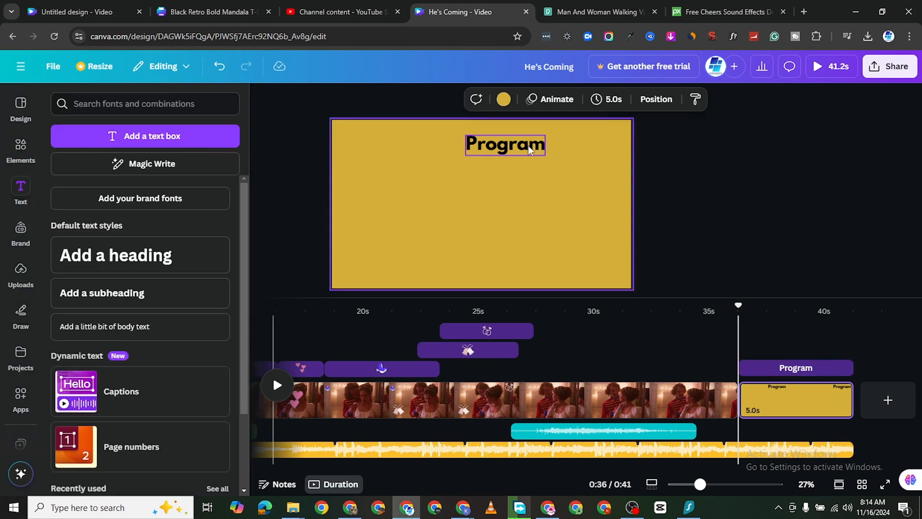
# Centre the "Program" heading horizontally on the page and reduce its font size to just below 72
pyautogui.moveTo(503, 146)
pyautogui.mouseDown()
pyautogui.moveTo(479, 147)
pyautogui.moveTo(503, 146)
pyautogui.mouseUp()
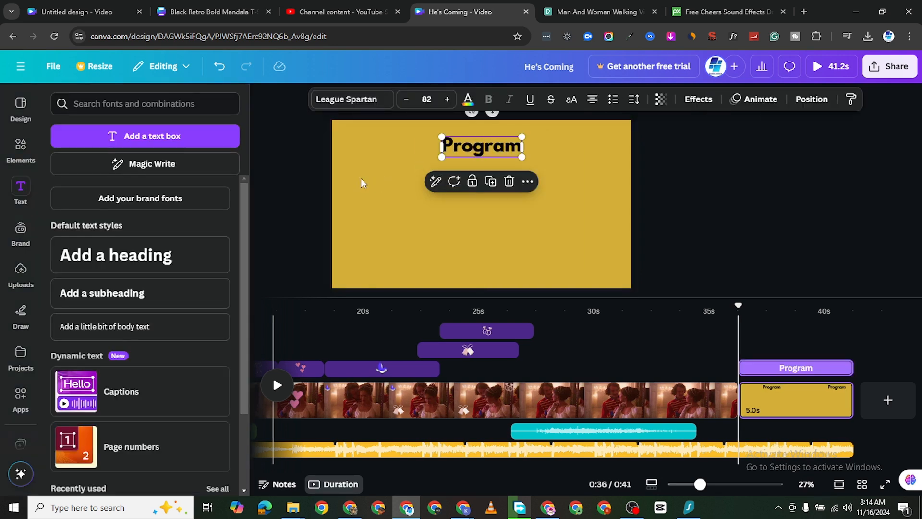
pyautogui.click(407, 100)
pyautogui.click(408, 99)
pyautogui.click(408, 100)
pyautogui.click(408, 100)
pyautogui.click(408, 99)
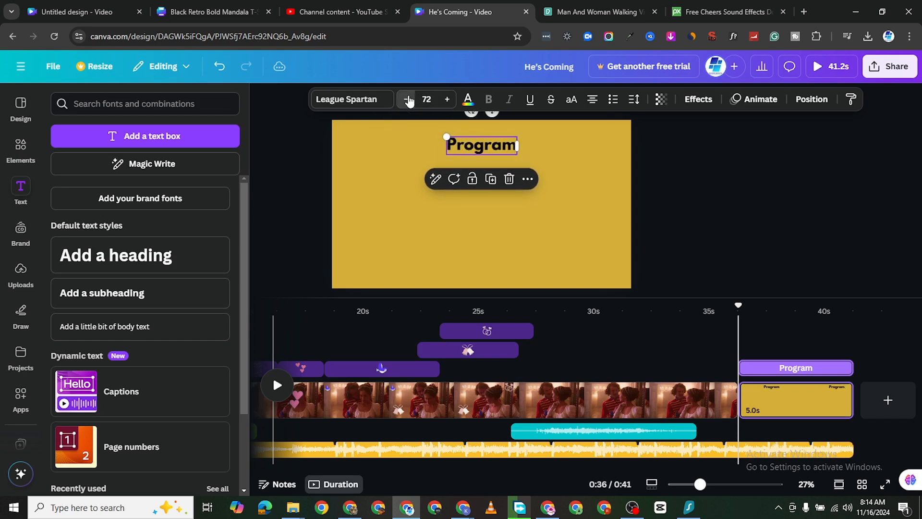
pyautogui.click(407, 100)
pyautogui.click(352, 174)
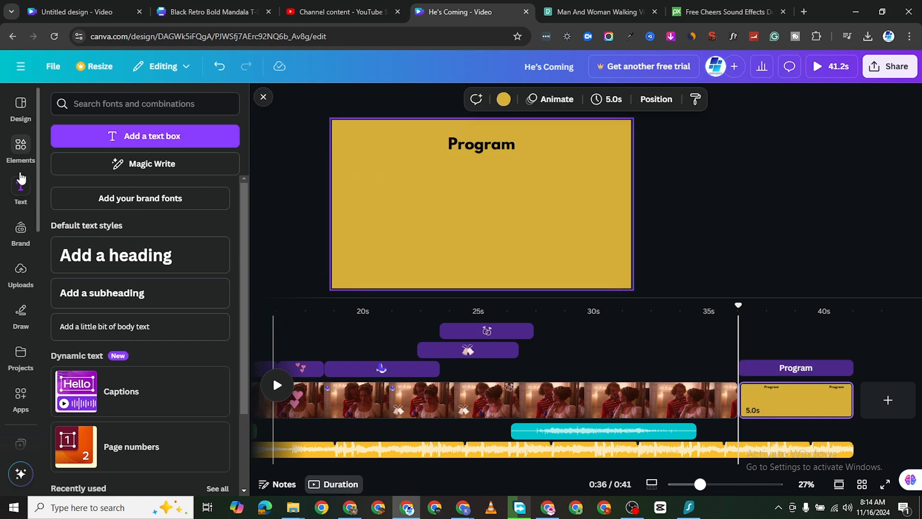
# Search the graphics elements for "checkbox"
pyautogui.click(19, 155)
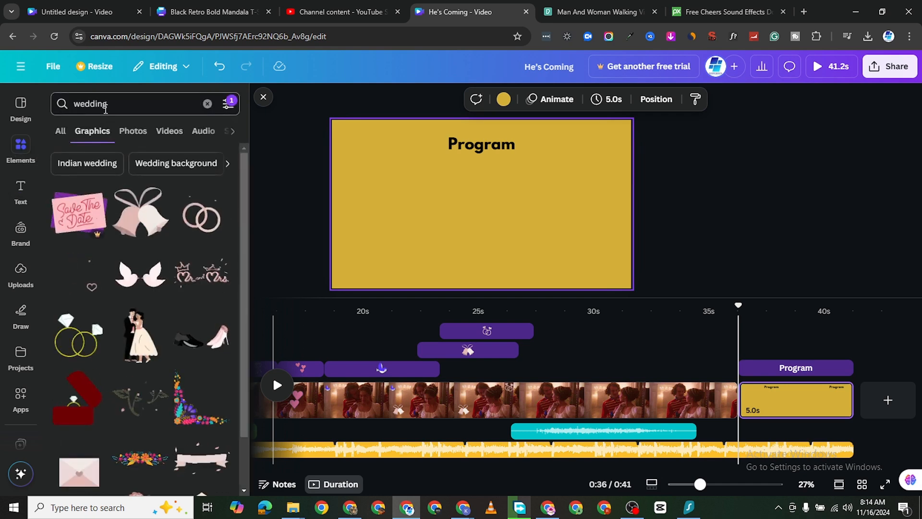
pyautogui.doubleClick(104, 106)
pyautogui.write('che')
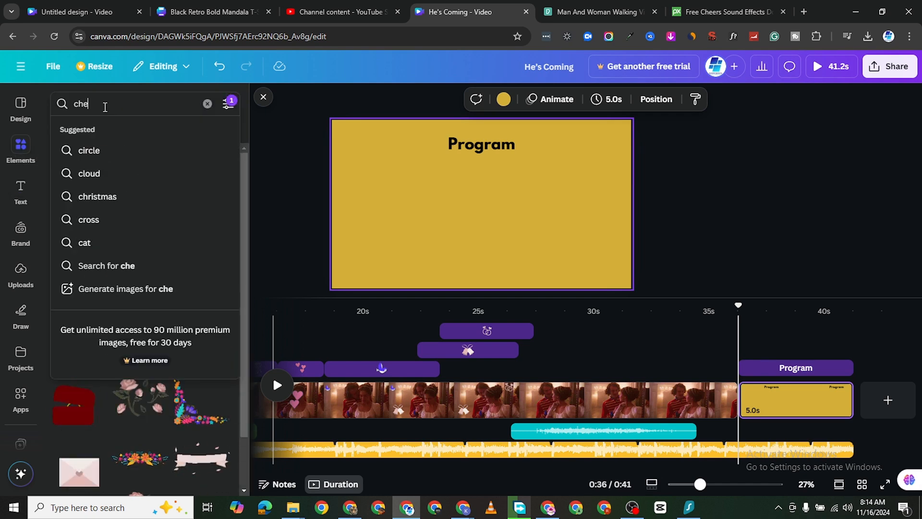
pyautogui.write('ckbox')
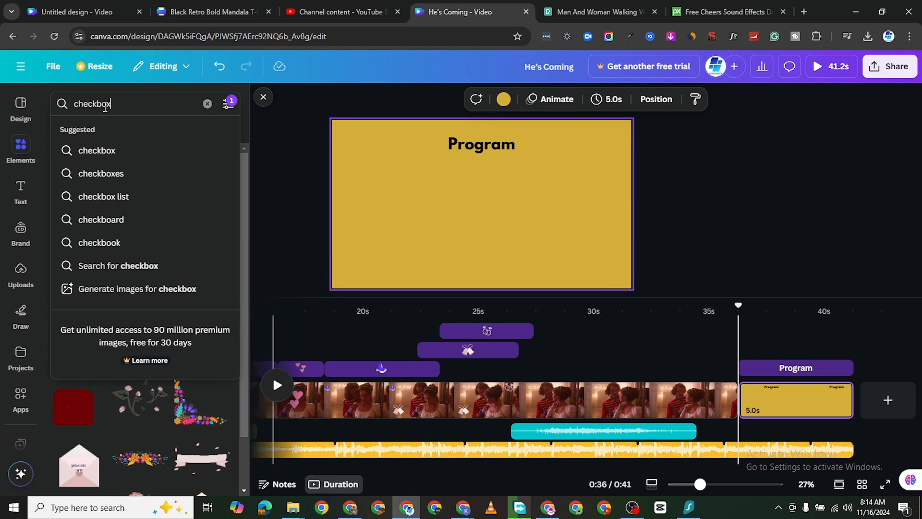
pyautogui.click(100, 151)
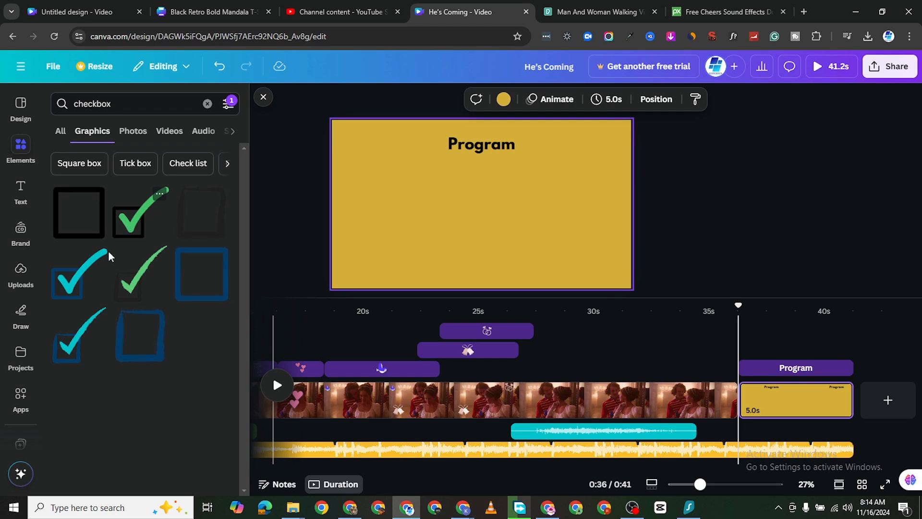
# Insert the blue ticked checkbox graphic, shrink it to a small icon and place it at the page's upper left, below the heading's level
pyautogui.moveTo(428, 242); pyautogui.dragTo(445, 198)
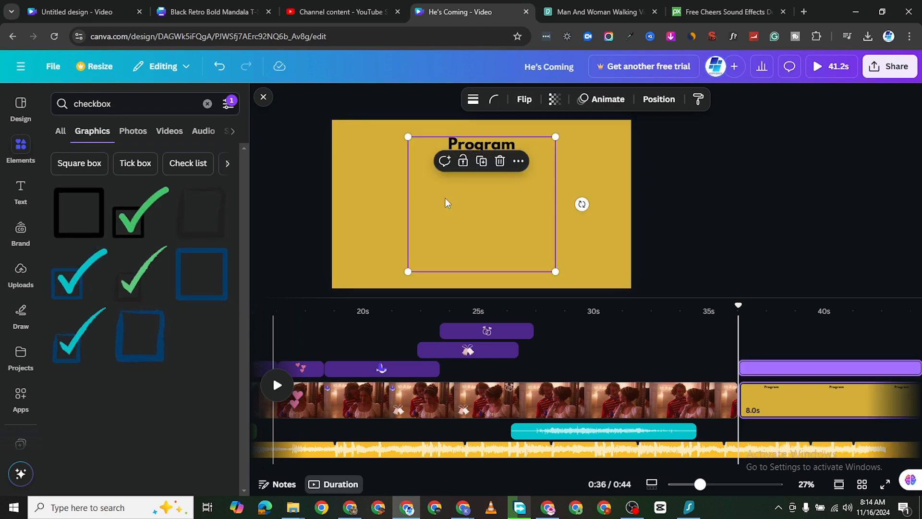
pyautogui.moveTo(555, 271); pyautogui.dragTo(352, 165)
pyautogui.click(509, 185)
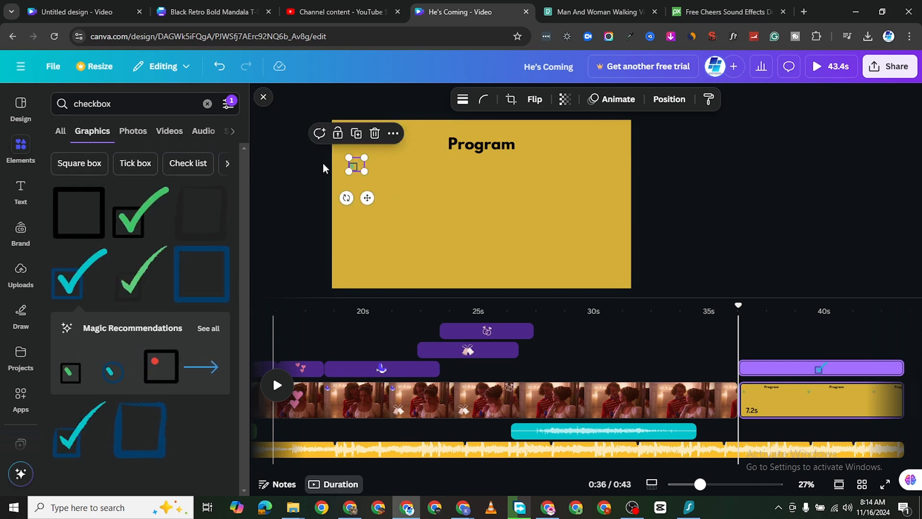
# Add a heading reading "Arrival of Guests" to the Program page
pyautogui.click(22, 193)
pyautogui.click(149, 252)
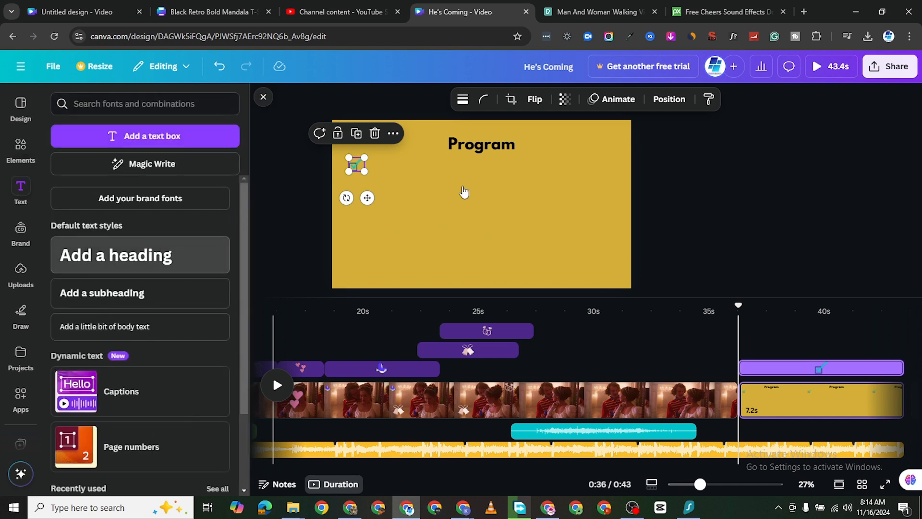
pyautogui.write('Ar')
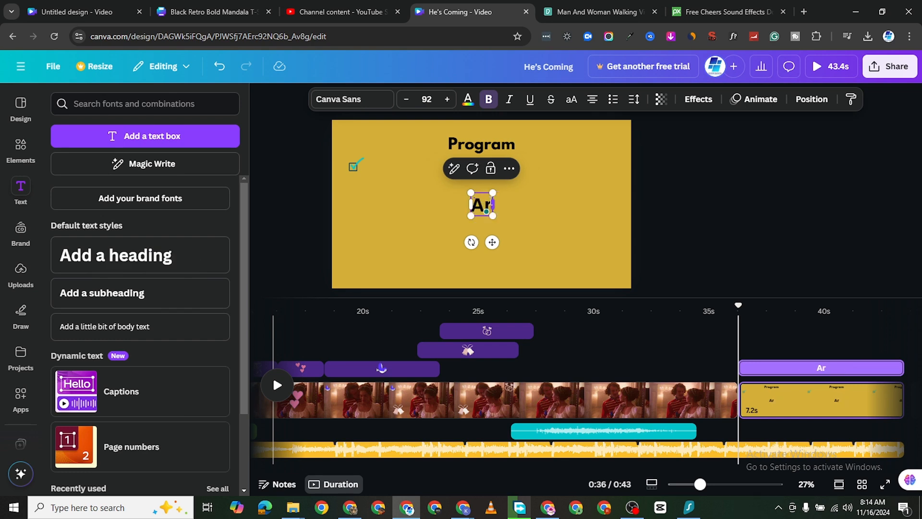
pyautogui.write('rival')
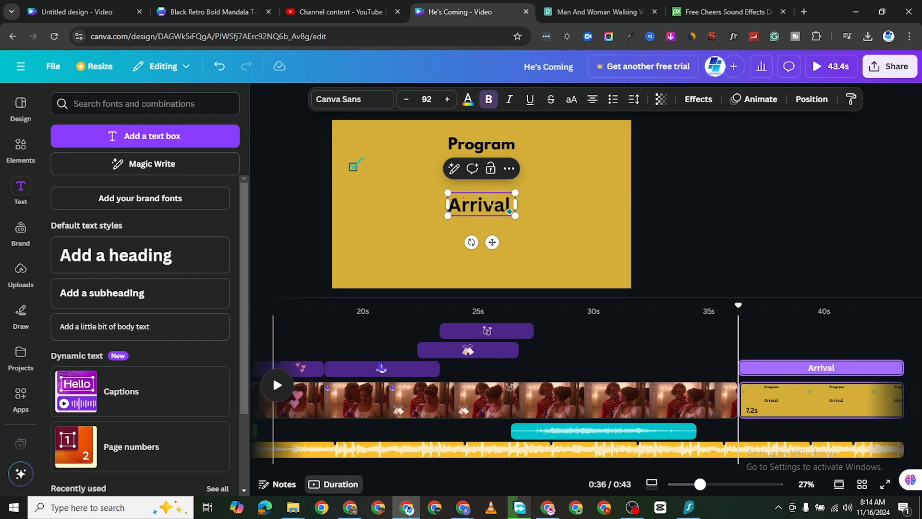
pyautogui.write(' of Gues')
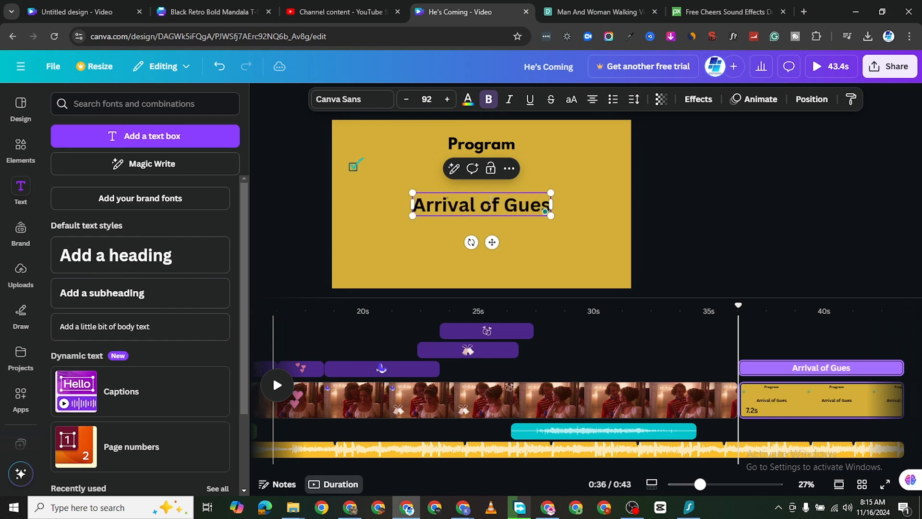
pyautogui.write('ts')
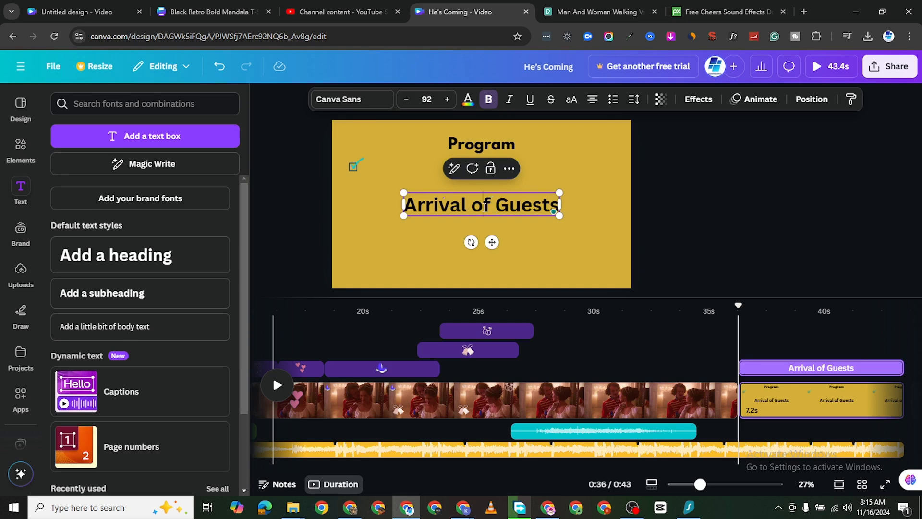
# Select the whole "Arrival of Guests" text and open the font choices at the popular fonts
pyautogui.hotkey('ctrl', 'a')
pyautogui.click(350, 99)
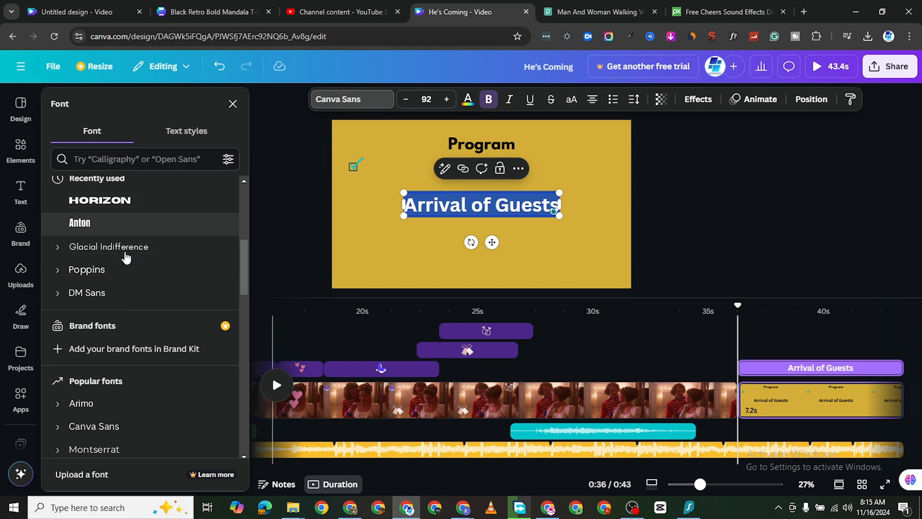
pyautogui.scroll(-4, 126, 257)
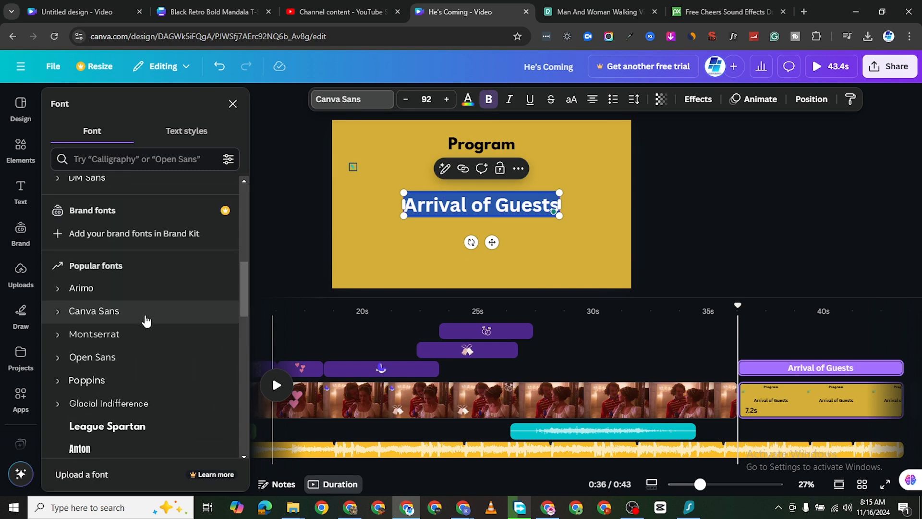
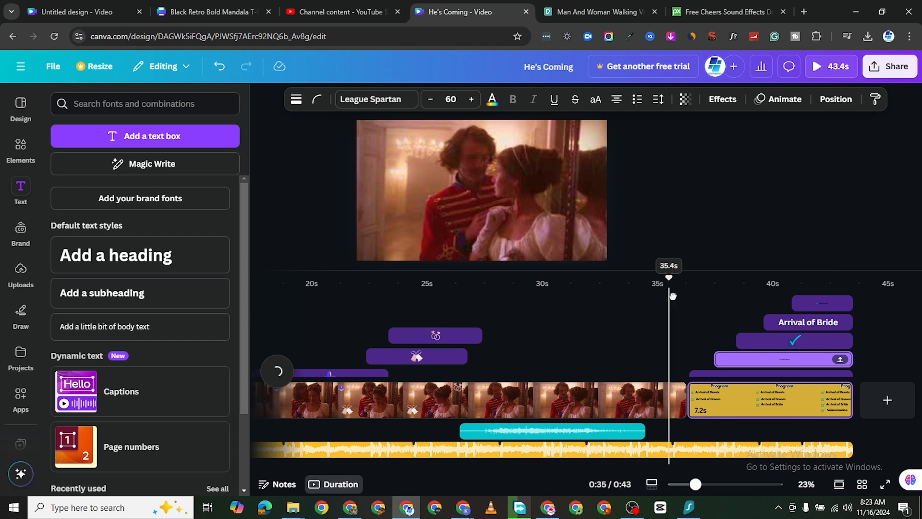
# Play back the closing part of the video through the end of the Program page to check the checklist
pyautogui.moveTo(677, 302); pyautogui.dragTo(682, 309)
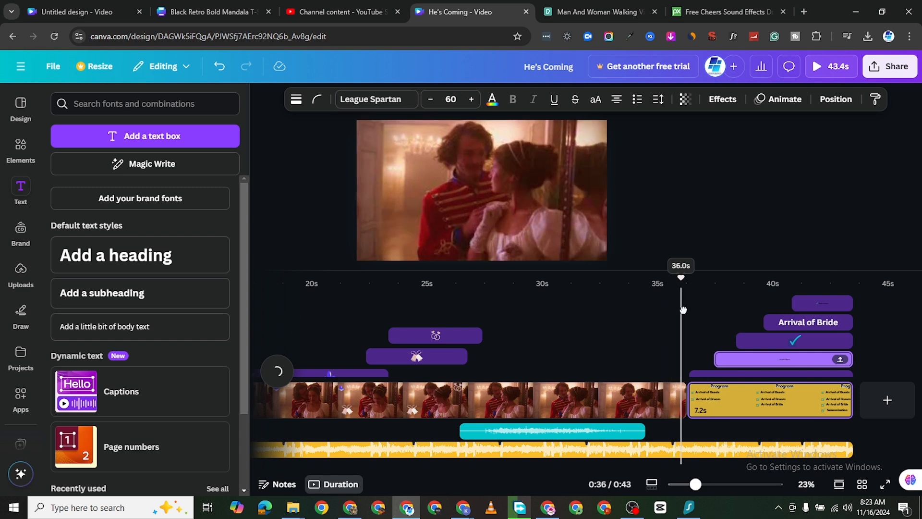
pyautogui.click(429, 294)
pyautogui.click(278, 371)
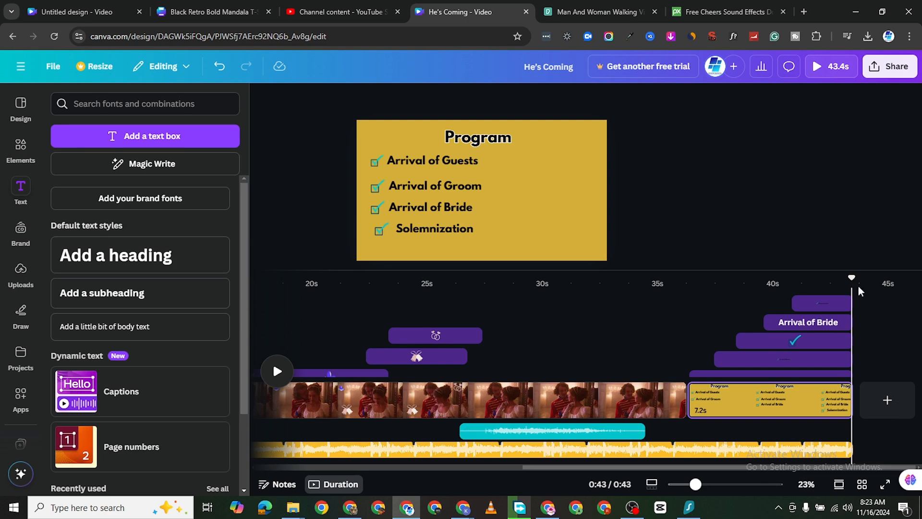
# Add a new page after the Program page and search the elements for "wedding"
pyautogui.click(887, 410)
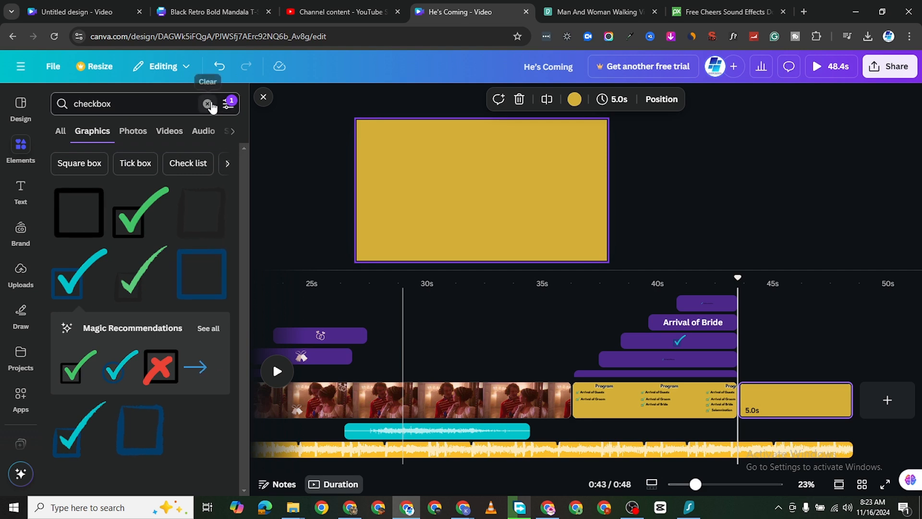
pyautogui.click(209, 103)
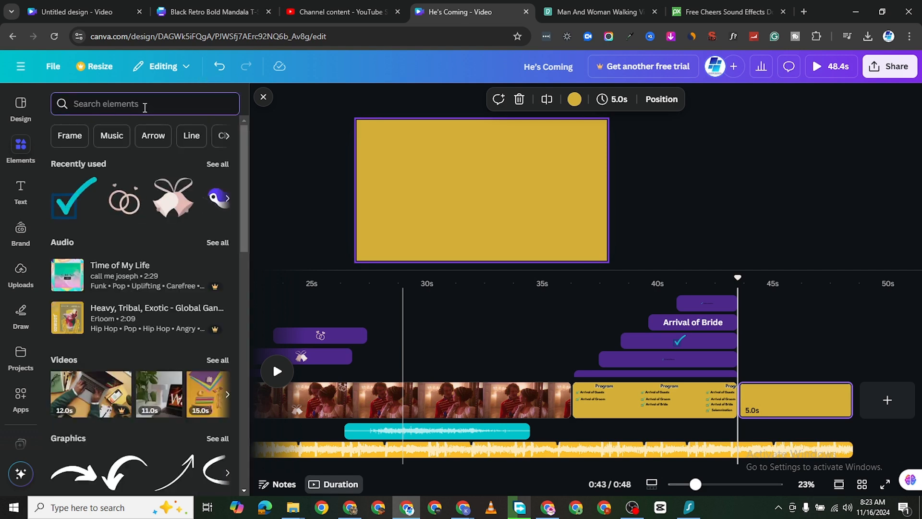
pyautogui.write('wedding')
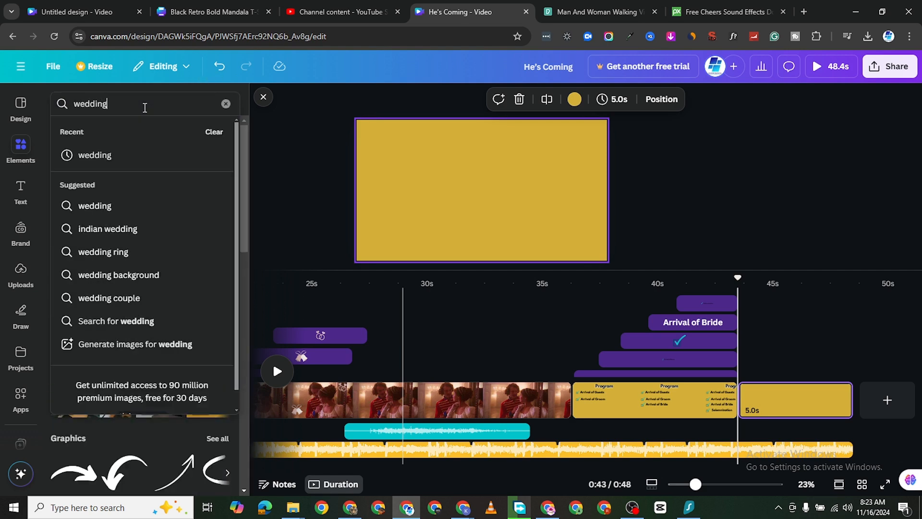
pyautogui.press('Return')
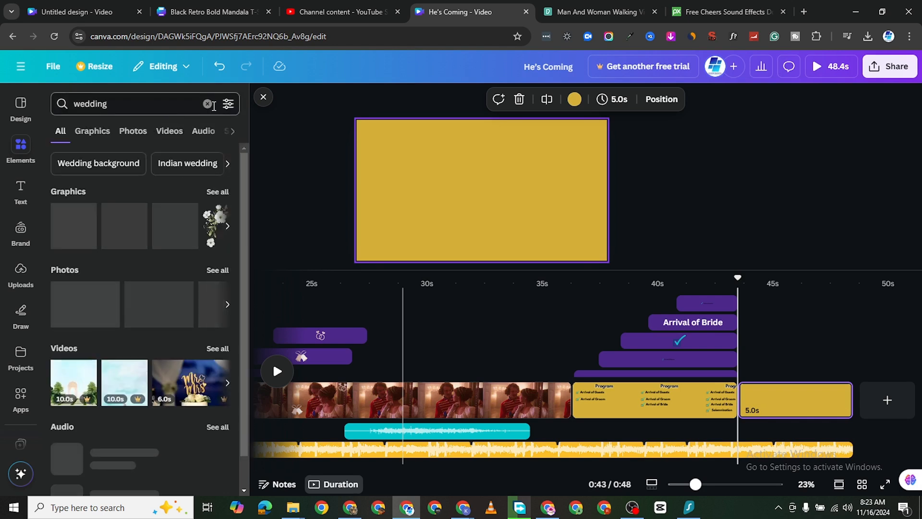
# Filter the wedding results to animated elements and show only graphics
pyautogui.click(228, 106)
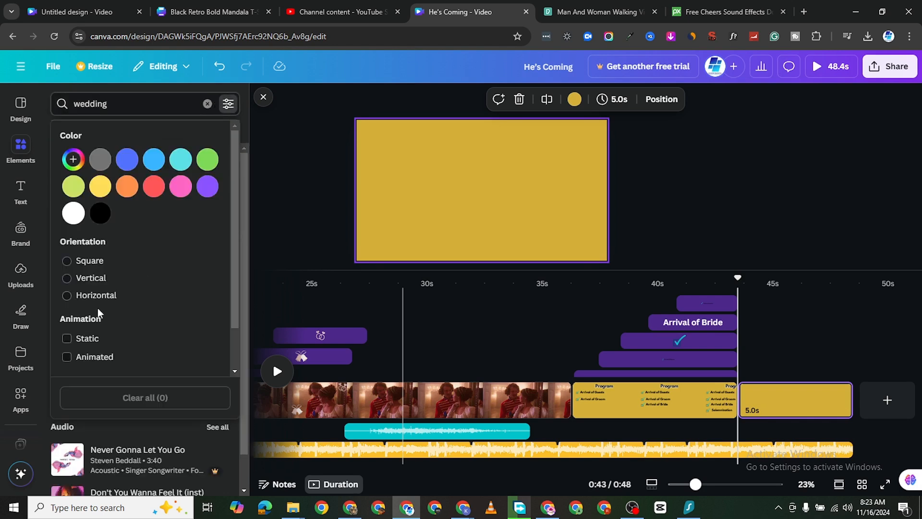
pyautogui.click(70, 364)
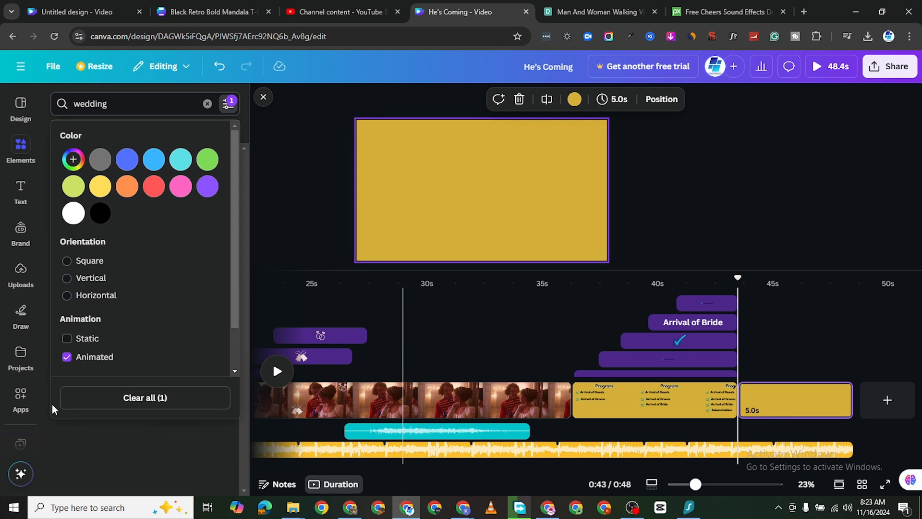
pyautogui.click(232, 103)
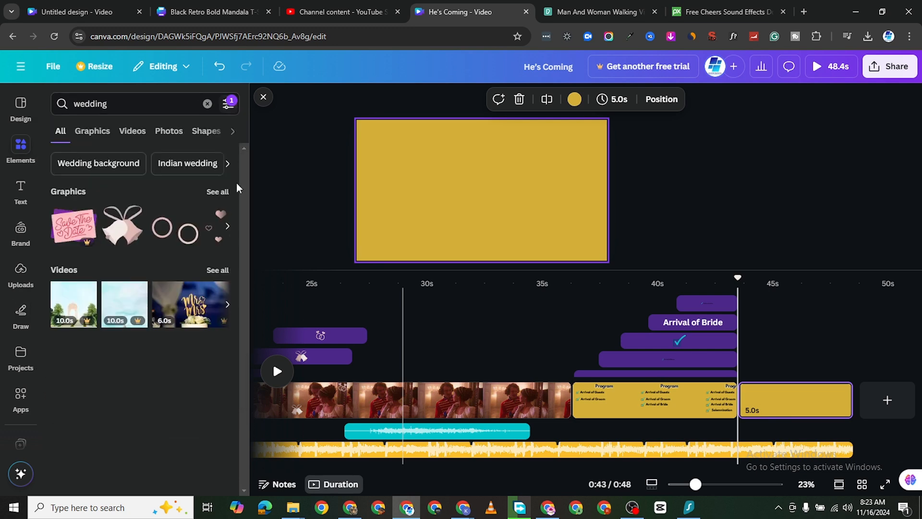
pyautogui.click(93, 131)
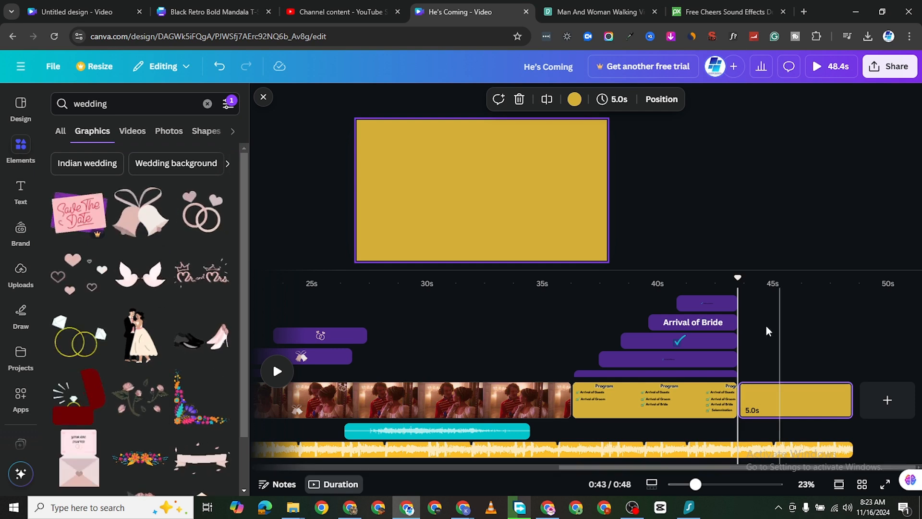
# Insert the animated bride and groom graphic on the new page, shrink it and centre it in the lower part
pyautogui.click(805, 356)
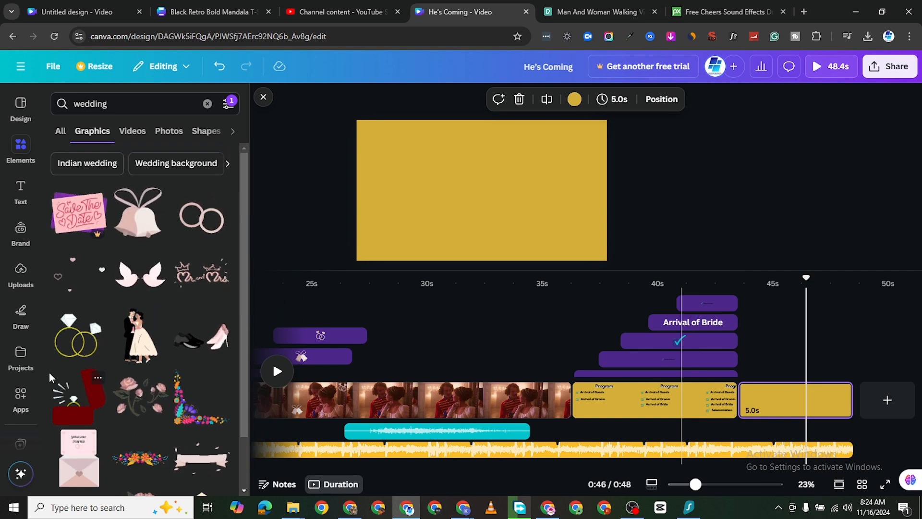
pyautogui.scroll(-3, 137, 276)
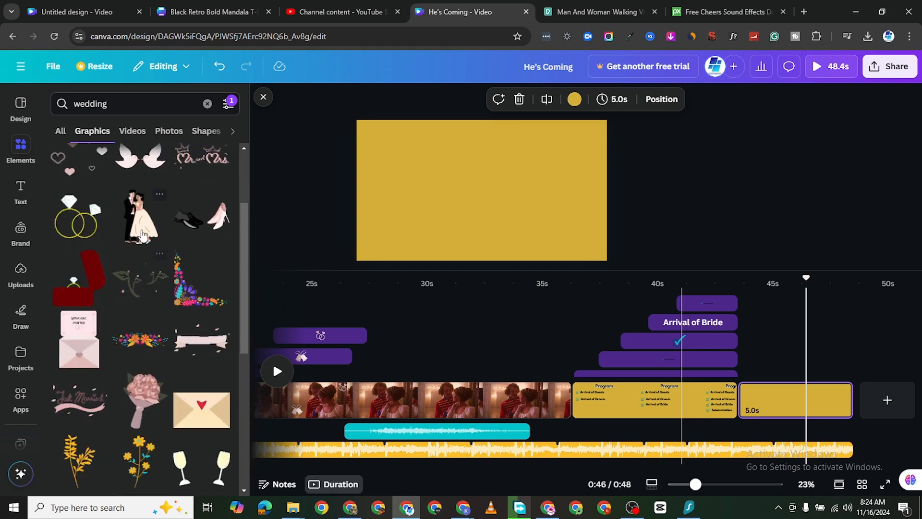
pyautogui.scroll(-1, 139, 240)
pyautogui.scroll(3, 137, 269)
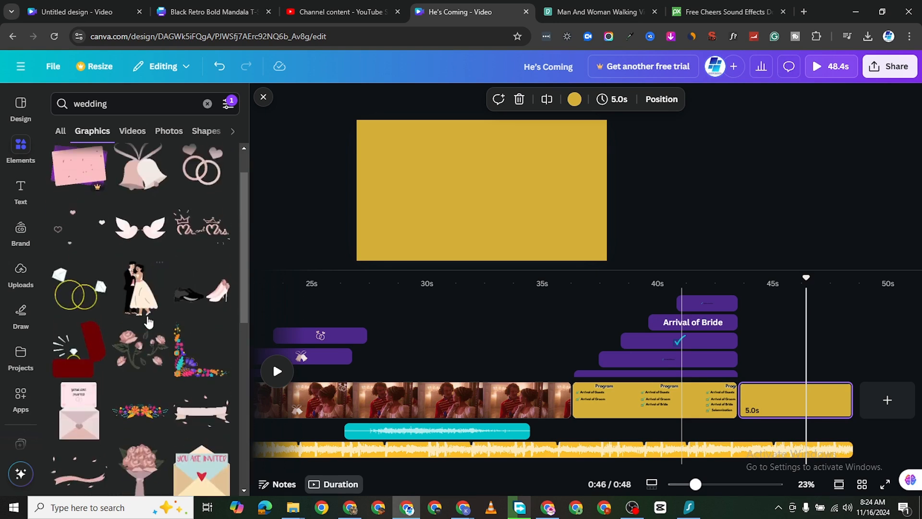
pyautogui.click(135, 283)
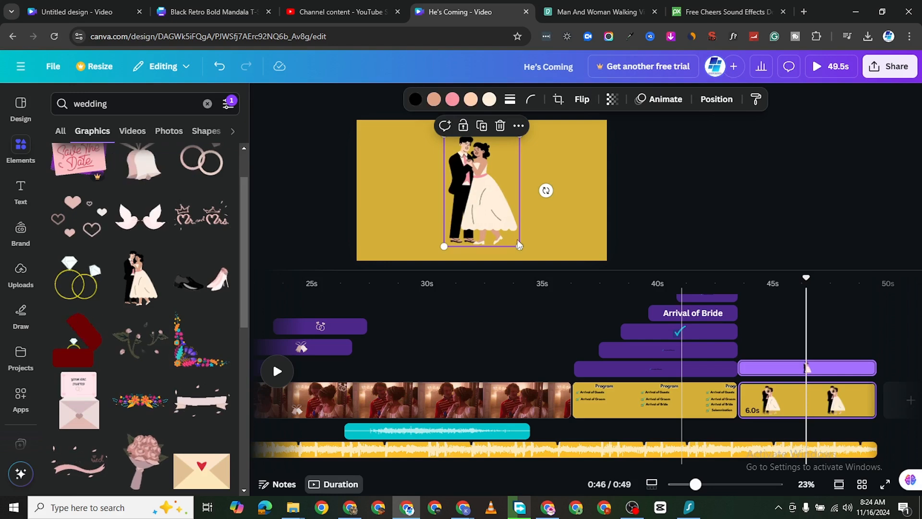
pyautogui.moveTo(519, 243); pyautogui.dragTo(502, 221)
pyautogui.moveTo(479, 169); pyautogui.dragTo(488, 192)
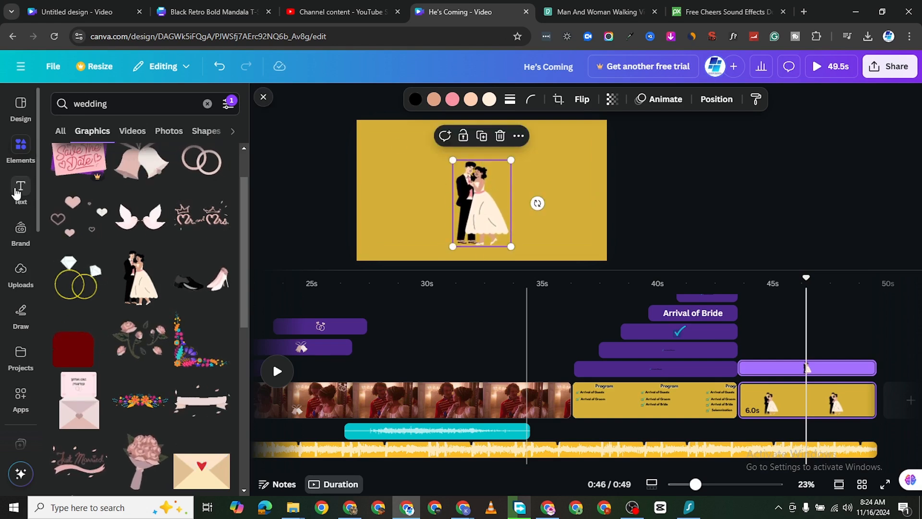
# Add a text box reading "Never To Part" above the couple on the new page
pyautogui.click(20, 190)
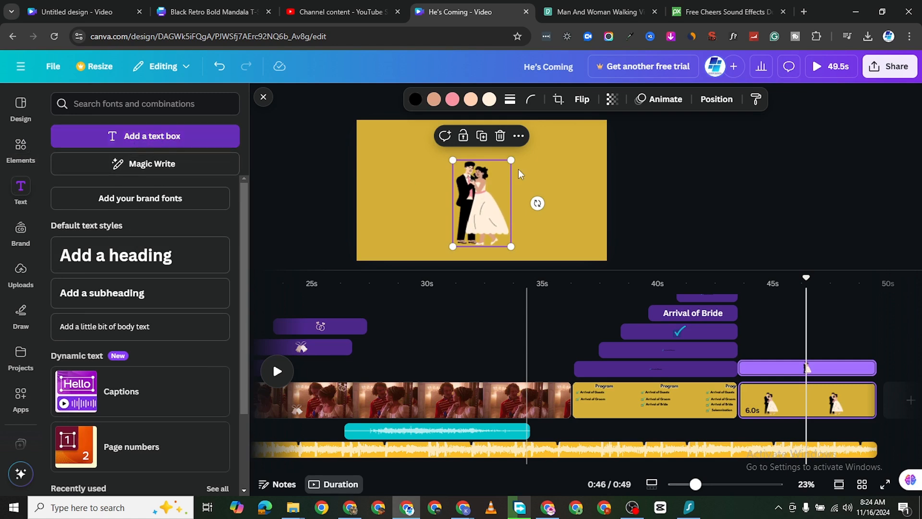
pyautogui.click(558, 158)
pyautogui.moveTo(524, 192); pyautogui.dragTo(515, 143)
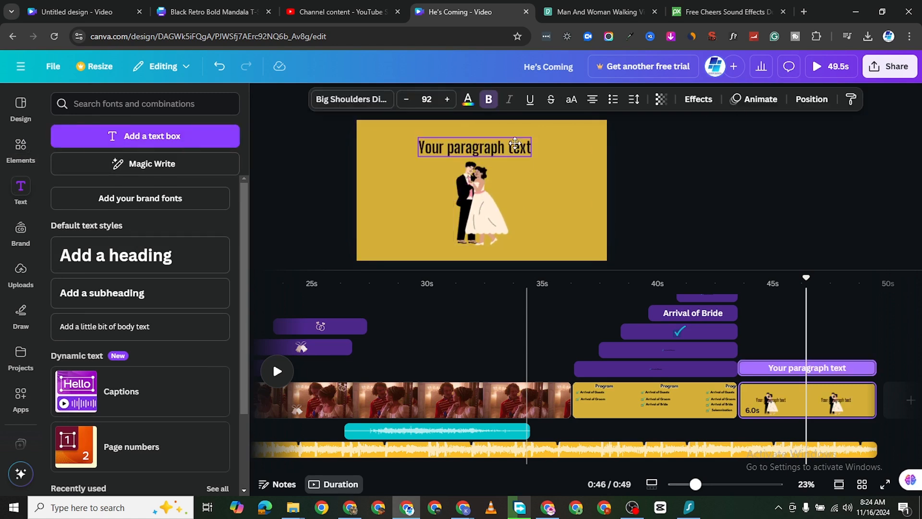
pyautogui.click(516, 143)
pyautogui.click(518, 145)
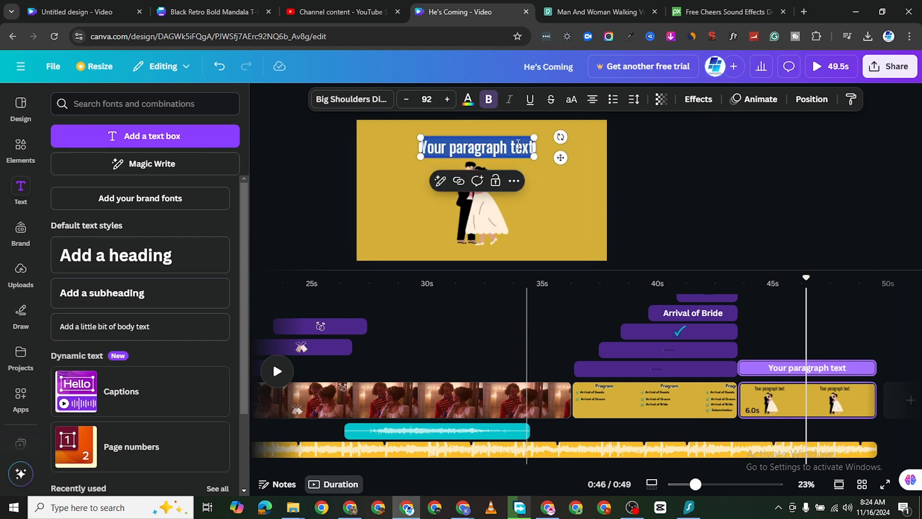
pyautogui.write('Ne')
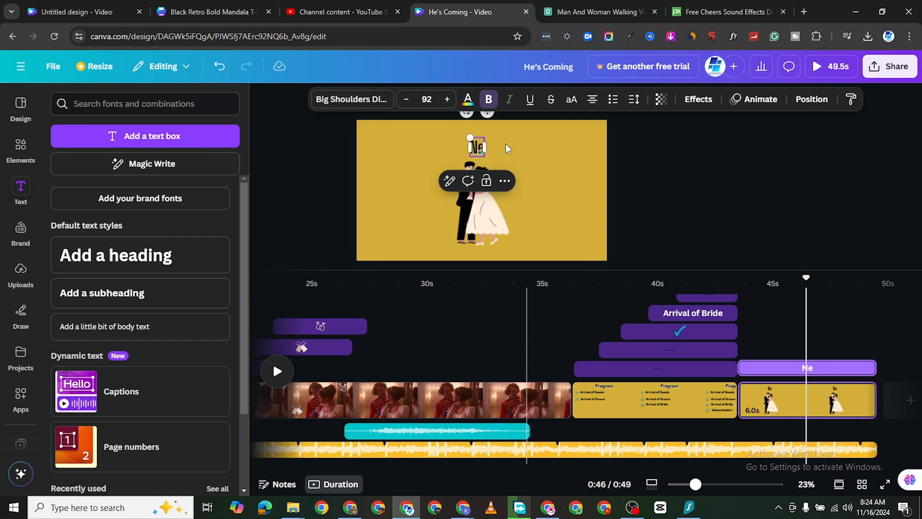
pyautogui.write('ver To nPart')
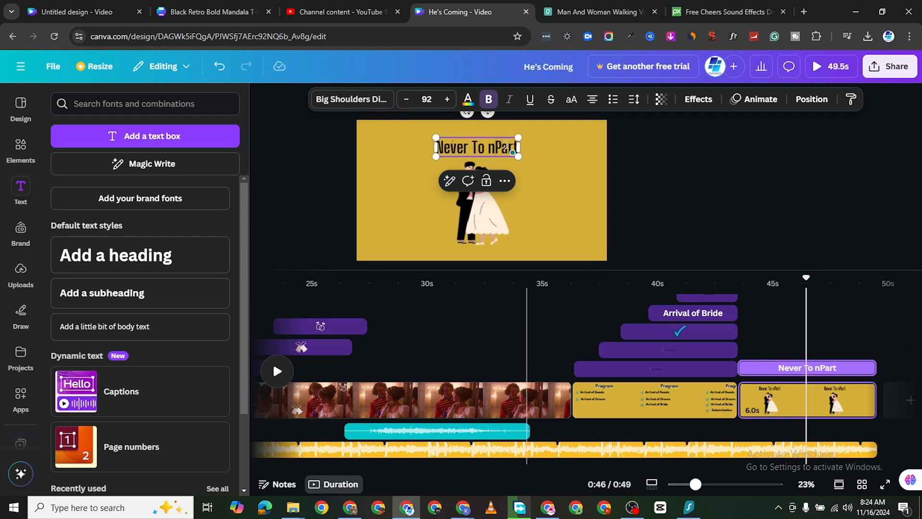
pyautogui.click(555, 169)
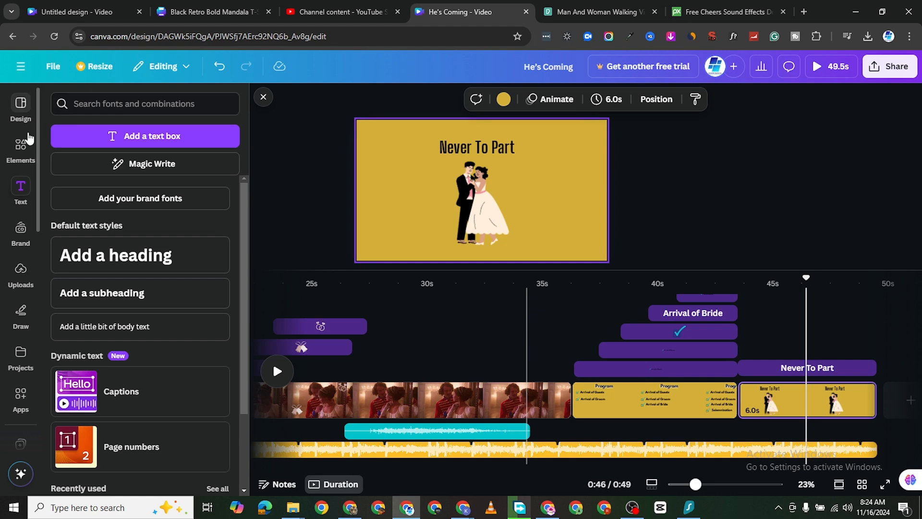
# Insert the animated gold diamond rings graphic, shrink it and place it just left of the couple
pyautogui.click(27, 156)
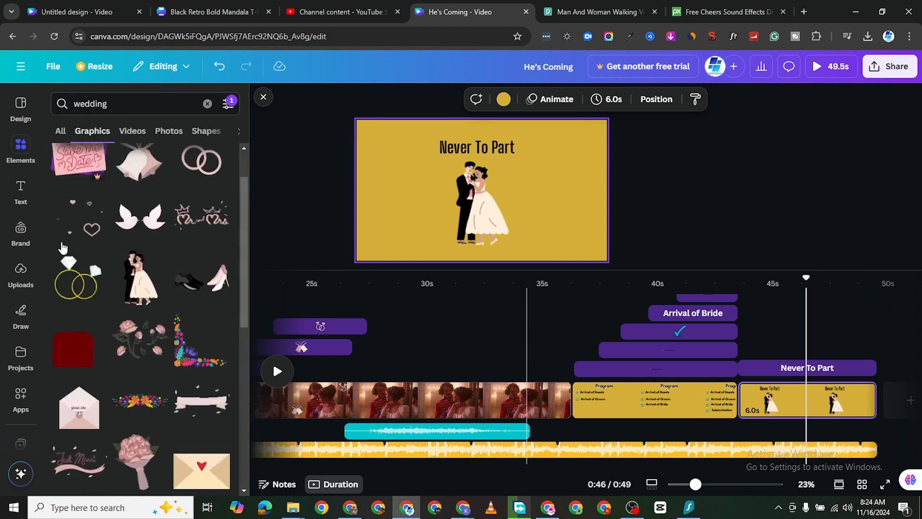
pyautogui.click(94, 283)
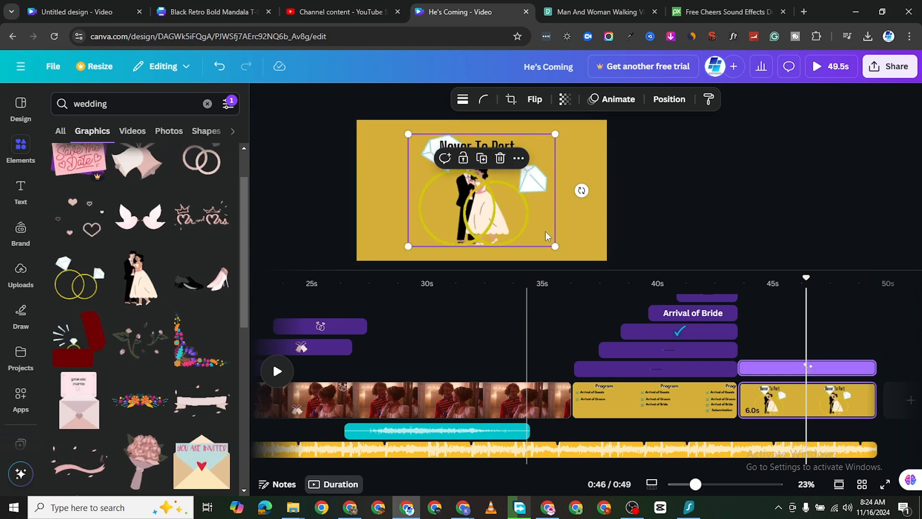
pyautogui.moveTo(555, 246); pyautogui.dragTo(457, 197)
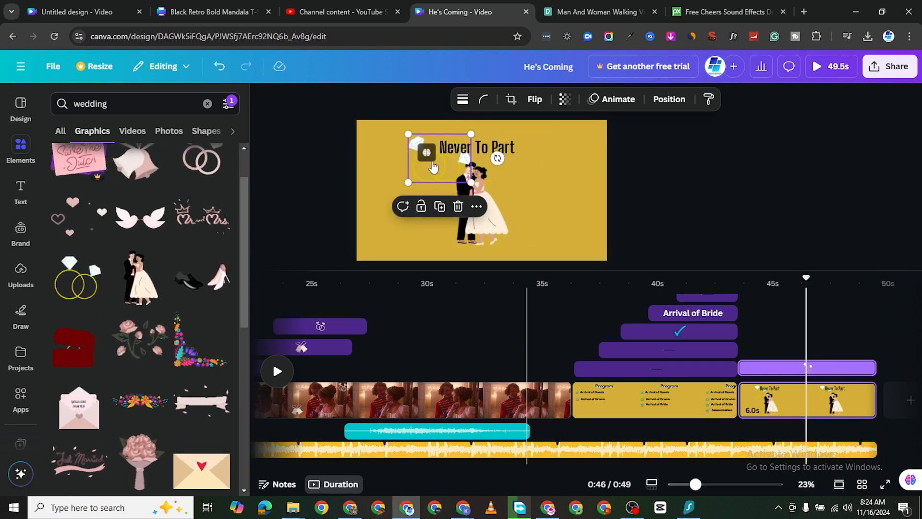
pyautogui.click(529, 189)
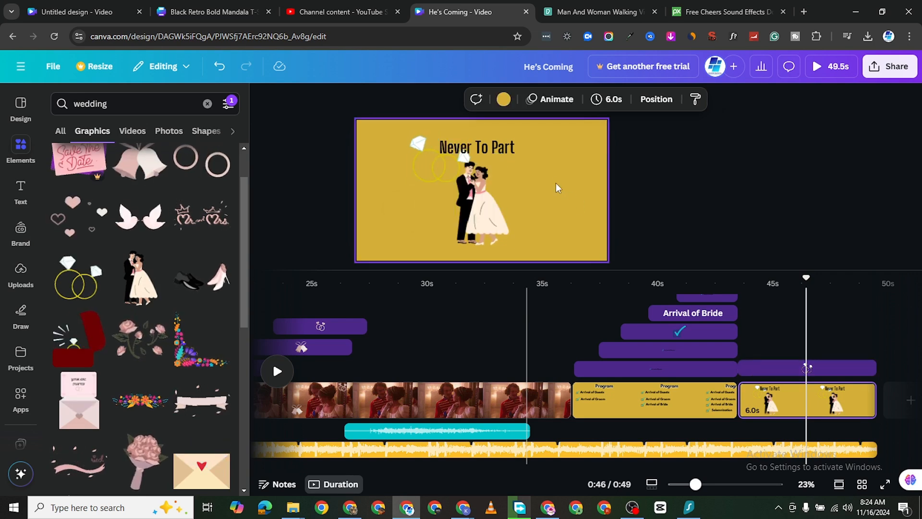
pyautogui.click(430, 168)
pyautogui.moveTo(430, 168); pyautogui.dragTo(420, 213)
pyautogui.click(374, 133)
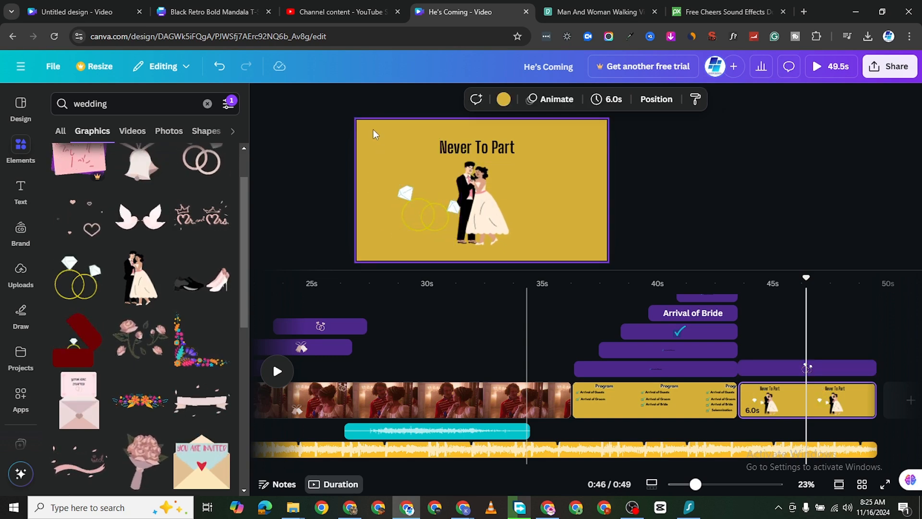
# Change the background colour of the "Never To Part" page to black
pyautogui.click(502, 101)
pyautogui.click(94, 200)
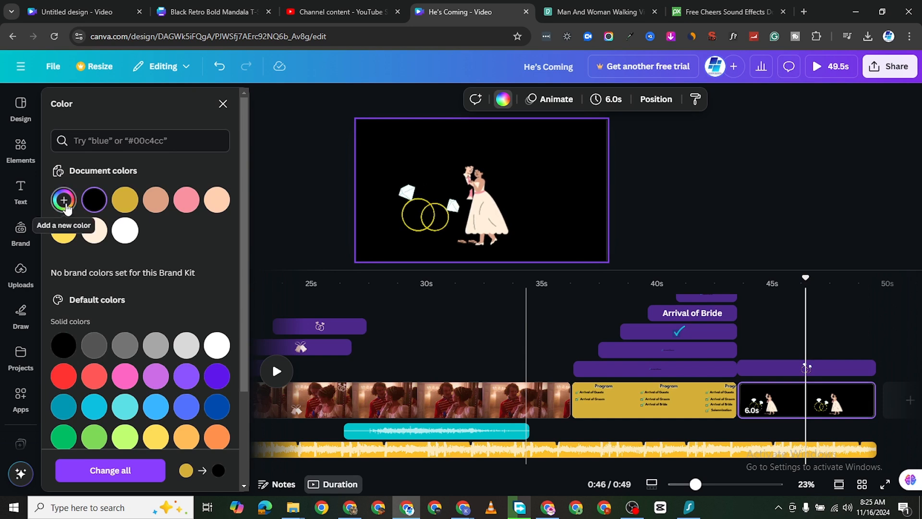
# Change the closing page's background to dark grey #323232 and delete the "Never To Part" text box
pyautogui.click(65, 204)
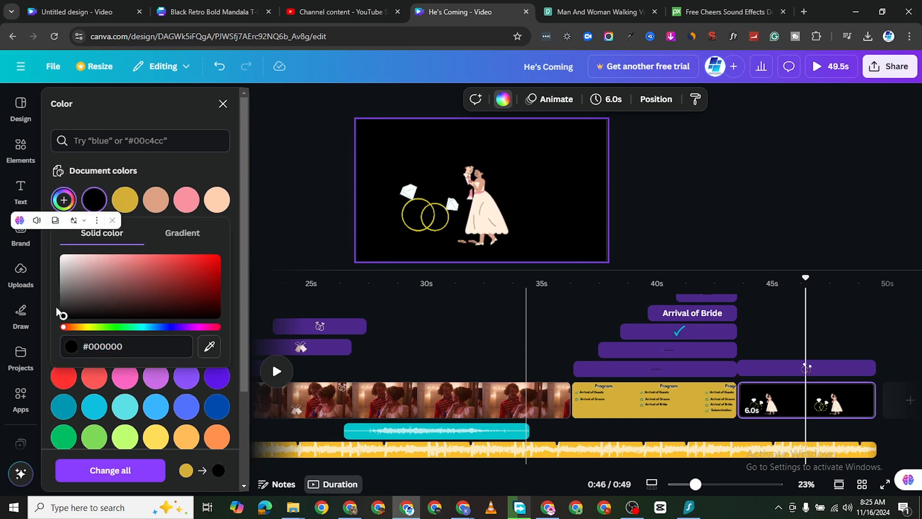
pyautogui.moveTo(66, 318); pyautogui.dragTo(63, 307)
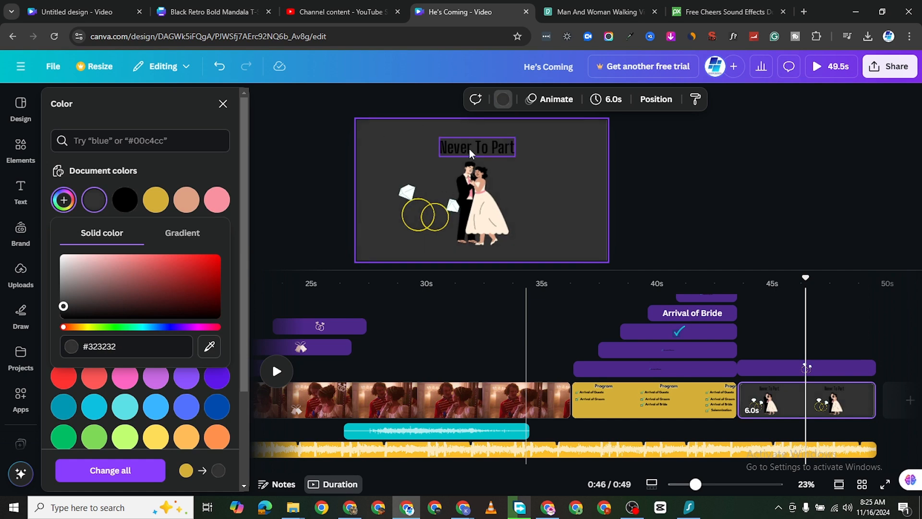
pyautogui.press('Delete')
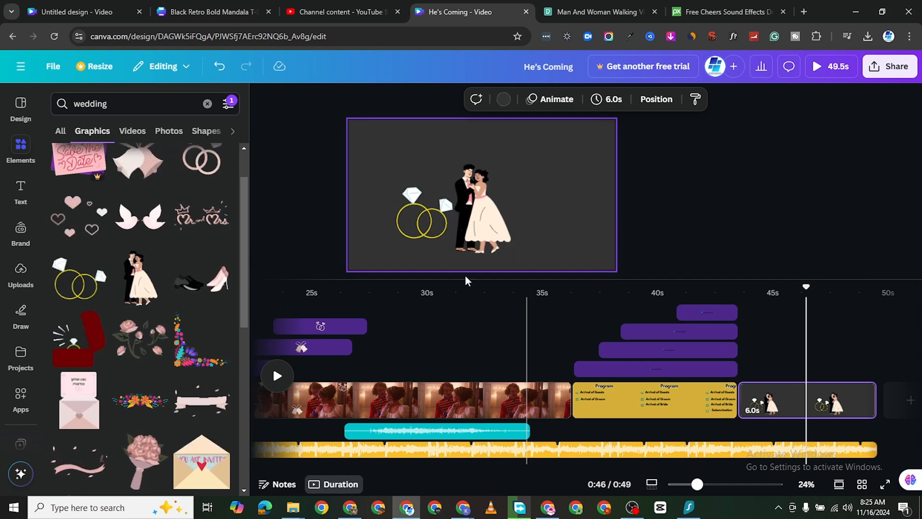
# Move the diamond rings graphic a little to the left, clear of the couple
pyautogui.click(431, 218)
pyautogui.click(428, 218)
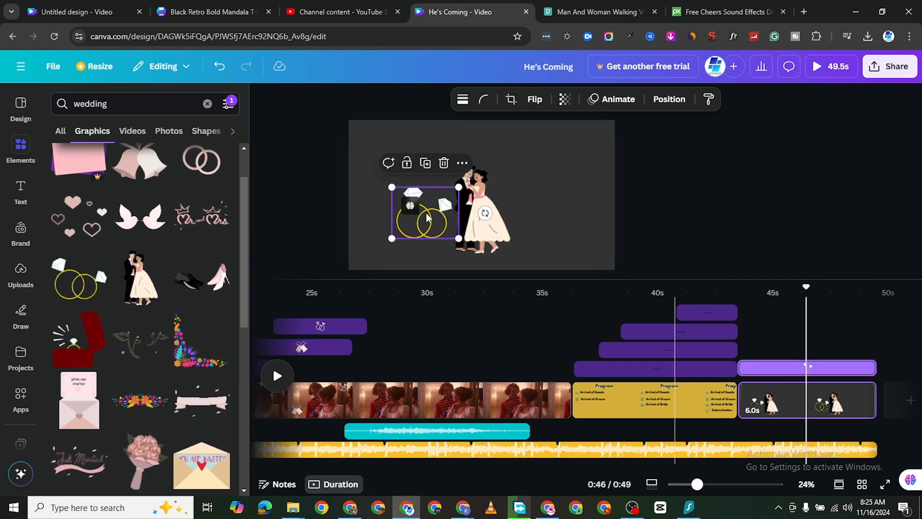
pyautogui.moveTo(419, 225); pyautogui.dragTo(403, 223)
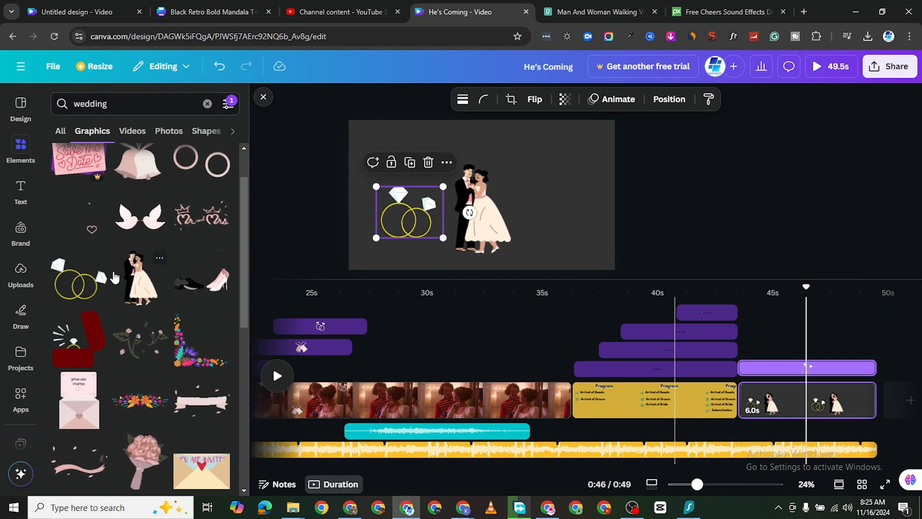
# Insert the animated pink bouquet, shrink it into the page's upper right corner, and shift the rings towards the lower left
pyautogui.scroll(-2, 144, 317)
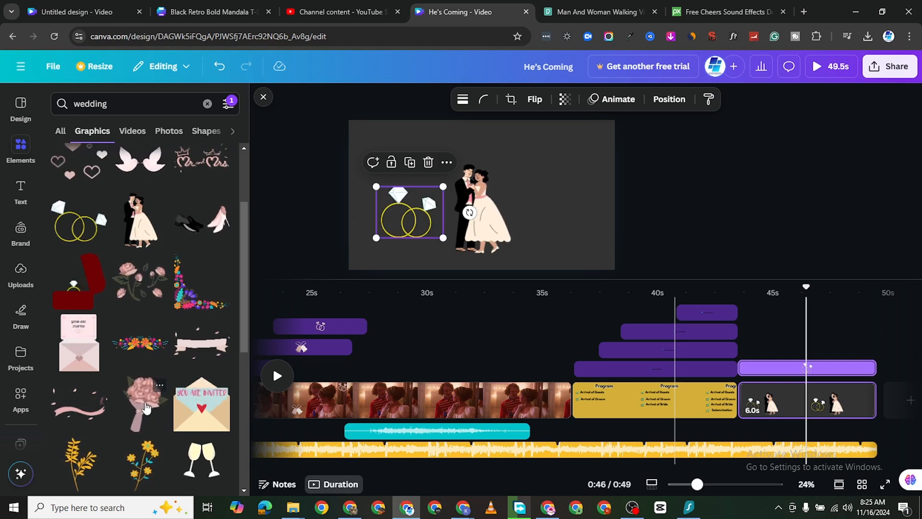
pyautogui.click(159, 413)
pyautogui.moveTo(489, 191); pyautogui.dragTo(575, 199)
pyautogui.moveTo(626, 264); pyautogui.dragTo(577, 212)
pyautogui.moveTo(554, 165); pyautogui.dragTo(582, 149)
pyautogui.moveTo(441, 214); pyautogui.dragTo(431, 228)
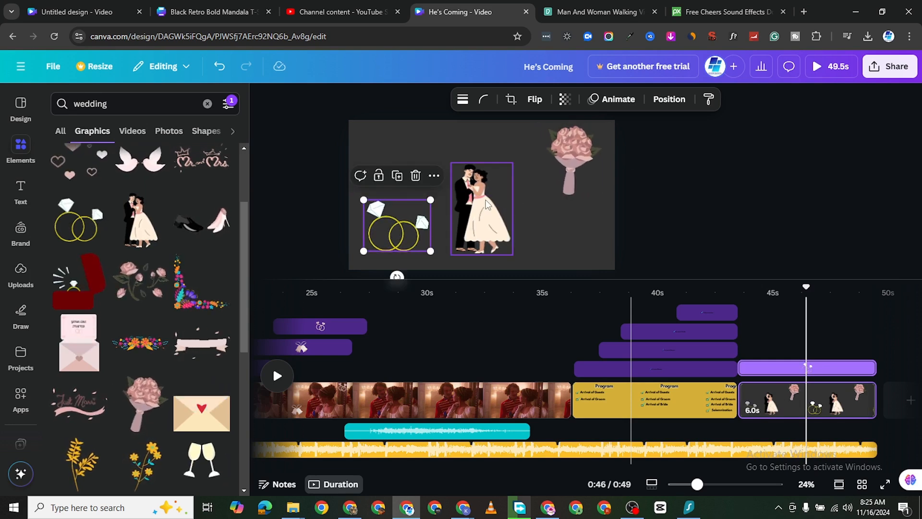
# Apply the Succession animation to the bride and groom and the Rise animation to the diamond rings, both on enter
pyautogui.moveTo(485, 200); pyautogui.dragTo(487, 199)
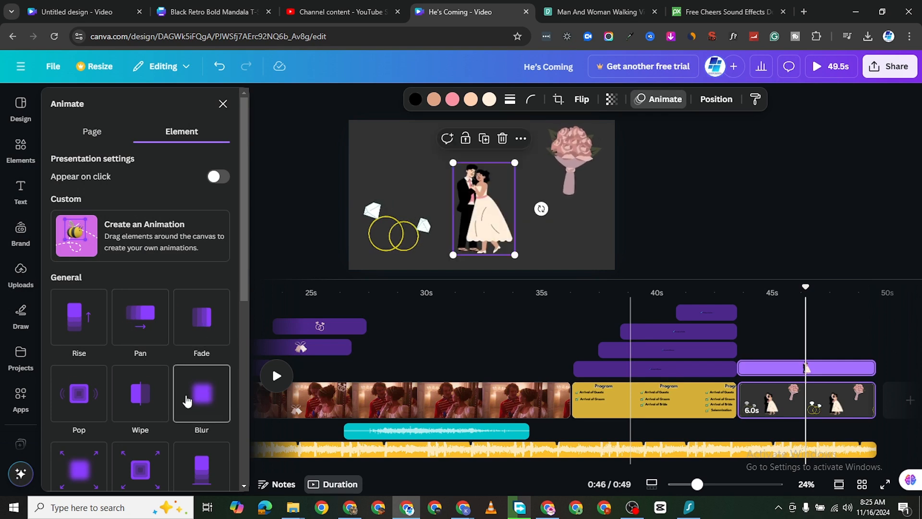
pyautogui.scroll(-3, 130, 322)
pyautogui.click(88, 350)
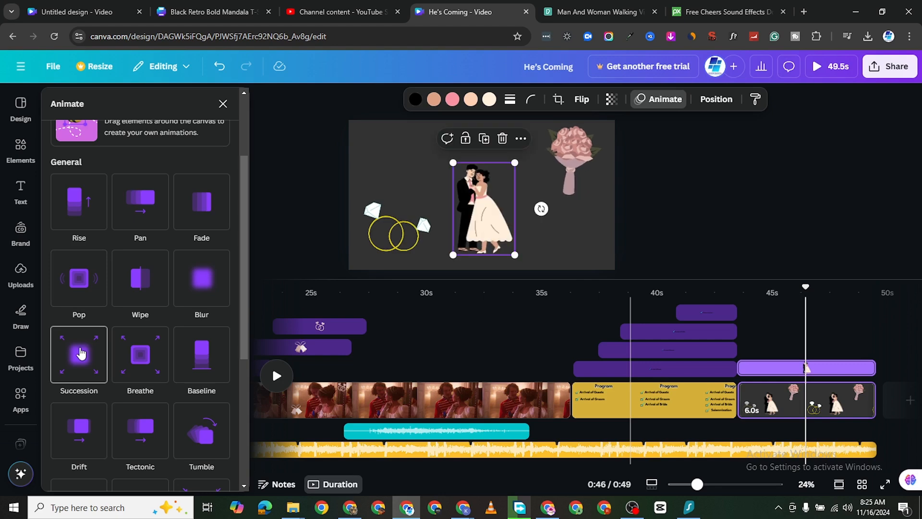
pyautogui.click(81, 353)
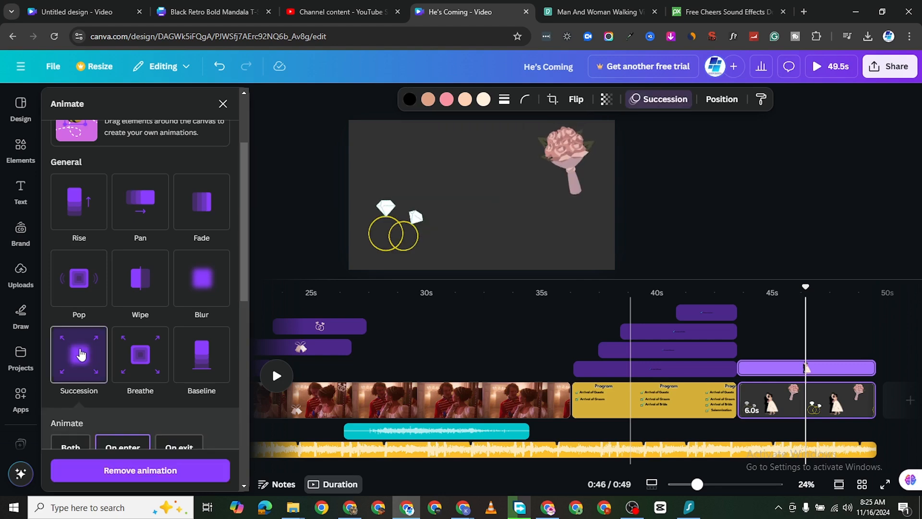
pyautogui.click(393, 234)
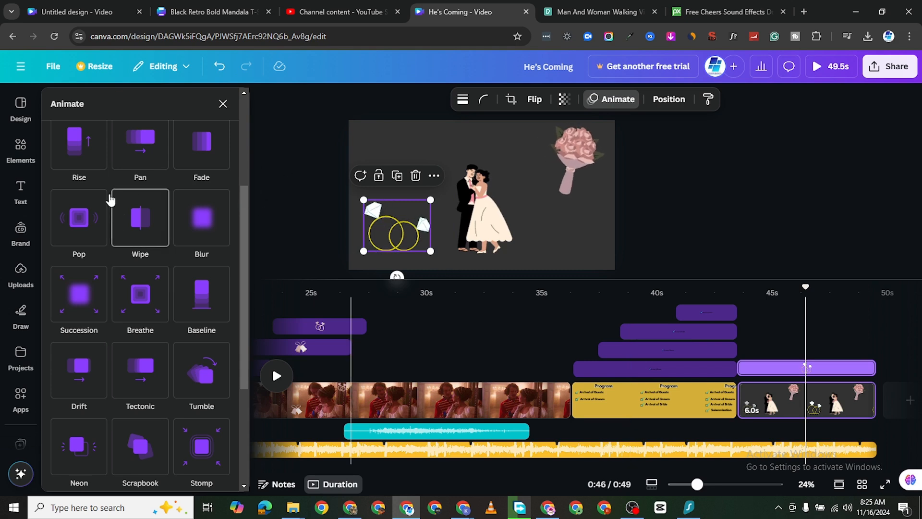
pyautogui.click(86, 145)
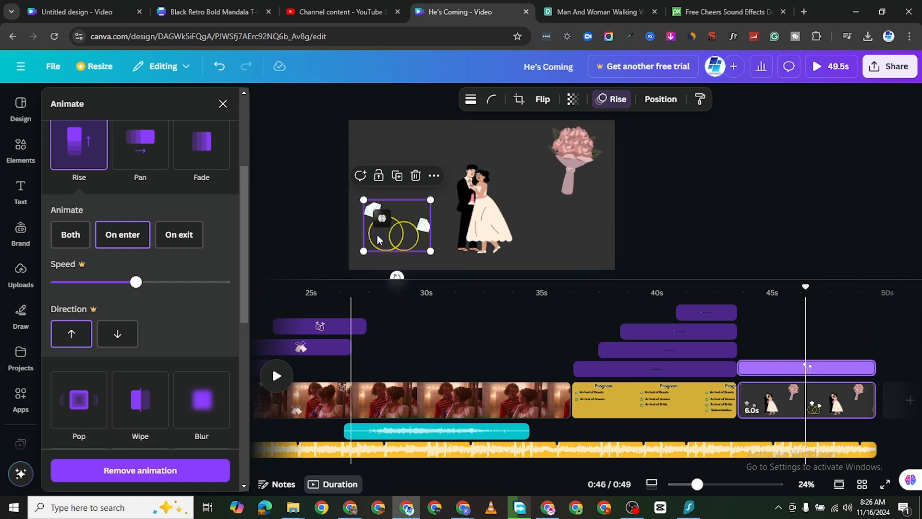
# Apply the Baseline animation to the bouquet on enter
pyautogui.click(576, 150)
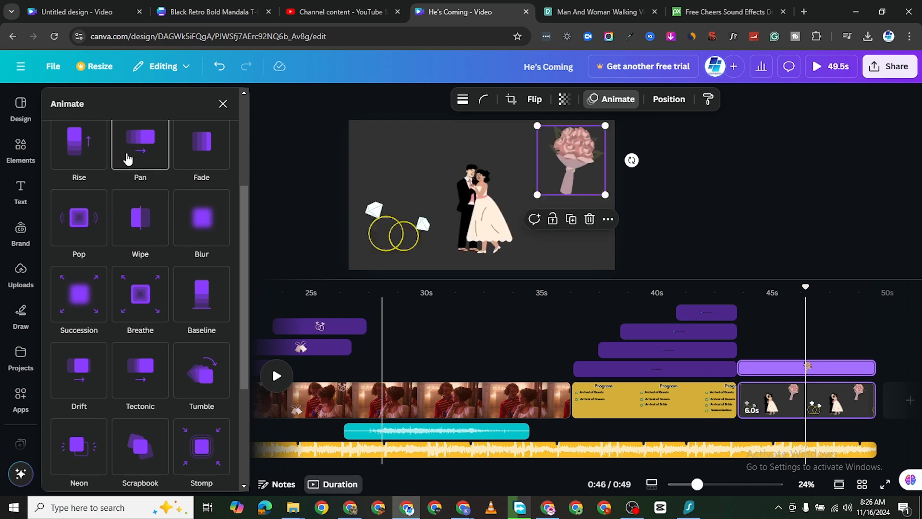
pyautogui.scroll(-4, 143, 275)
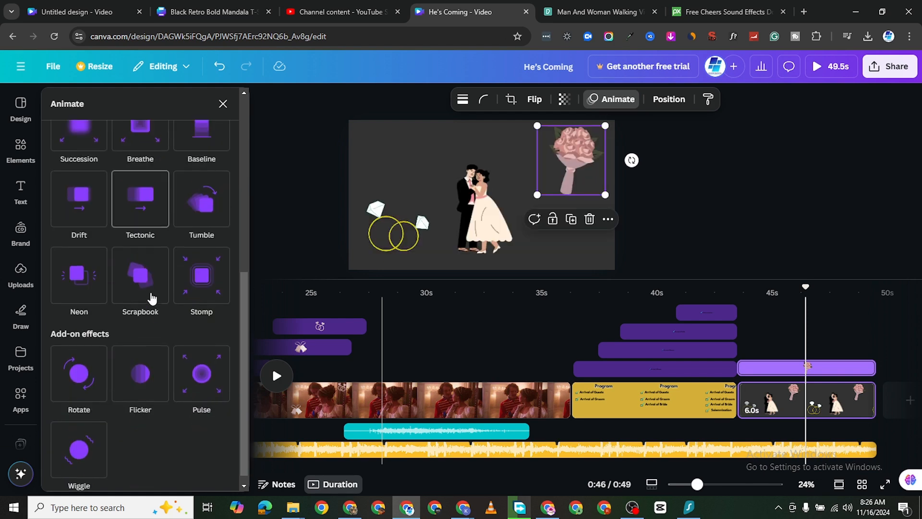
pyautogui.scroll(5, 151, 278)
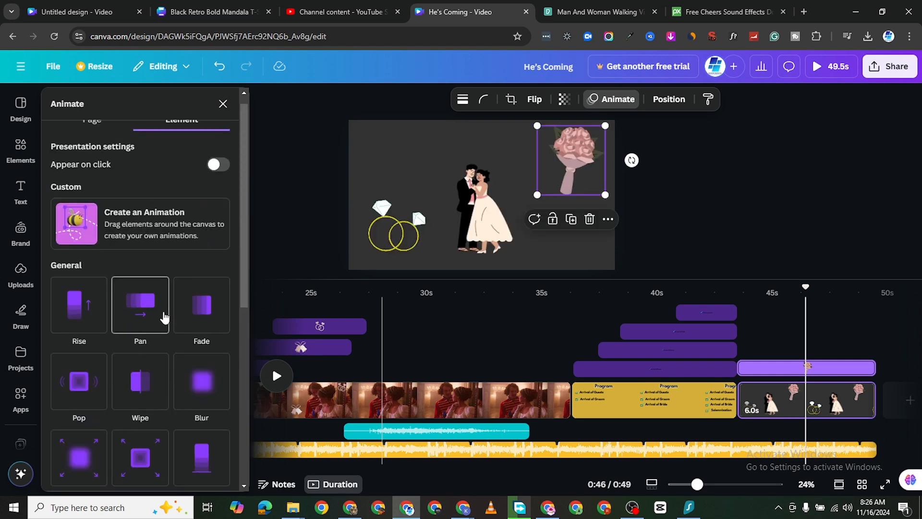
pyautogui.scroll(-2, 144, 304)
pyautogui.scroll(-1, 166, 278)
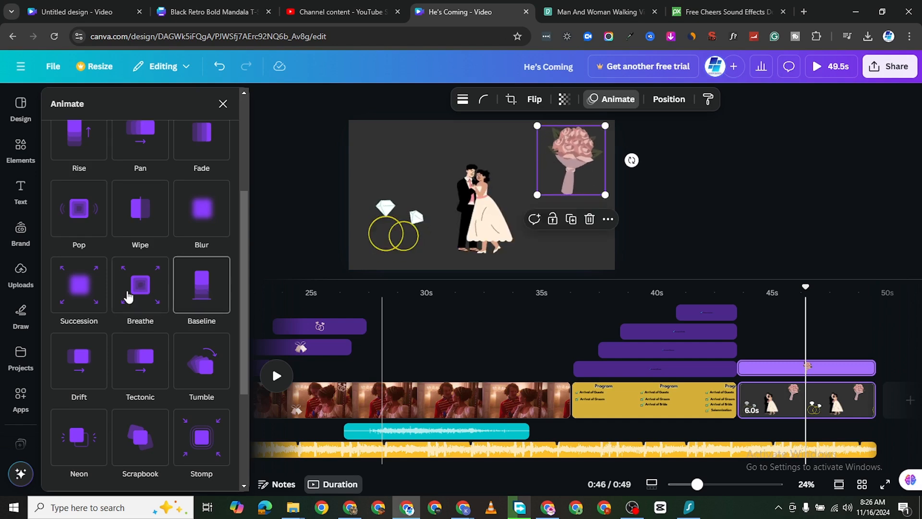
pyautogui.click(203, 295)
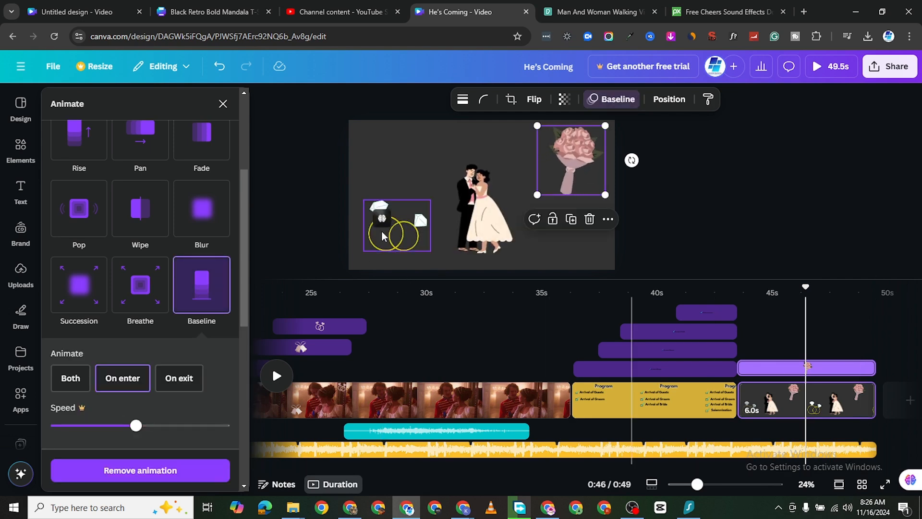
# Trim the start of the diamond rings' timing so they appear about one second after the page begins
pyautogui.click(384, 234)
pyautogui.rightClick(389, 235)
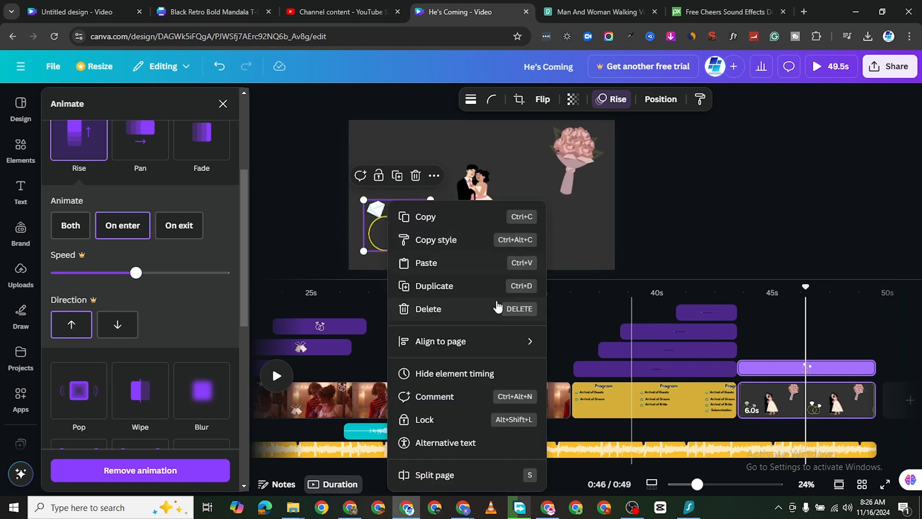
pyautogui.moveTo(447, 345)
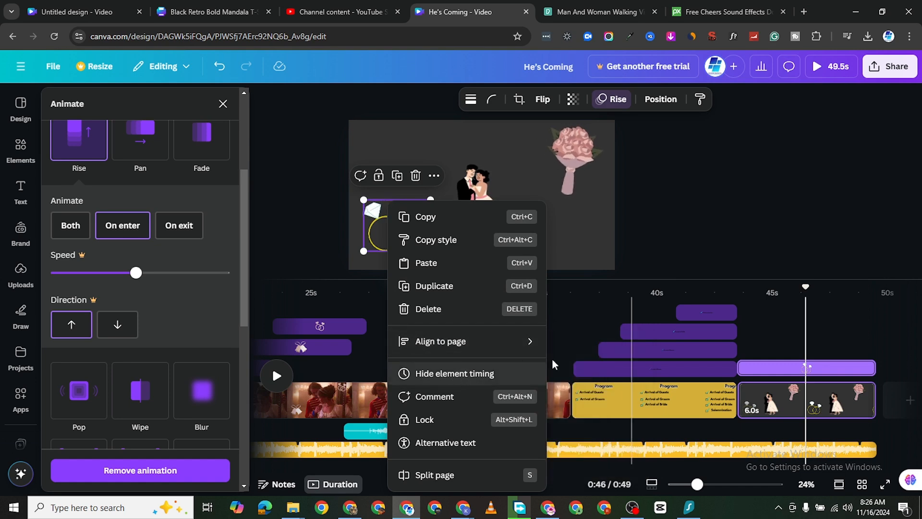
pyautogui.click(739, 367)
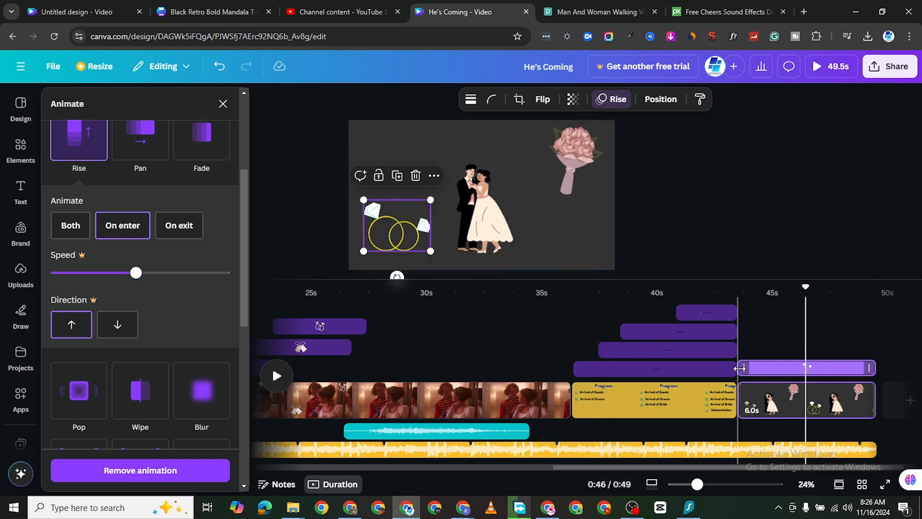
pyautogui.moveTo(740, 367); pyautogui.dragTo(765, 367)
# Shorten the bouquet's timing so it appears after the rings, at about 47.3 s, and lasts until the page ends
pyautogui.click(483, 212)
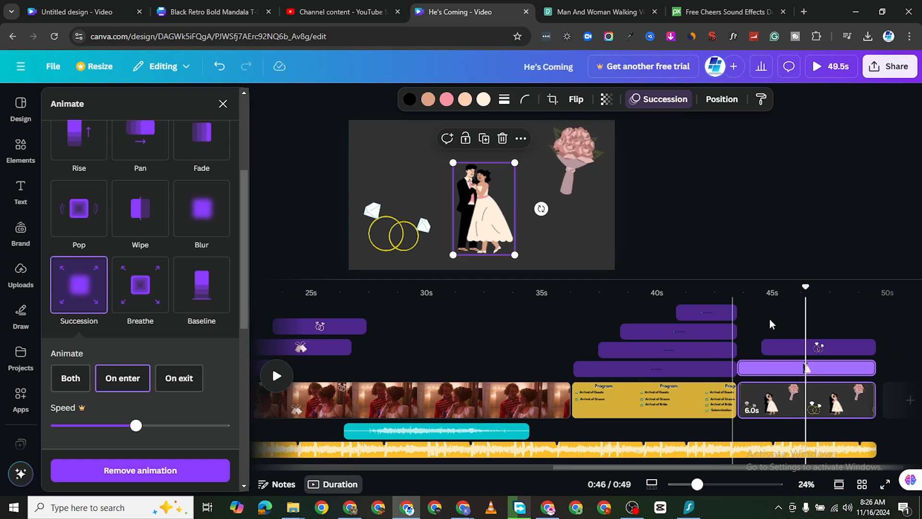
pyautogui.click(571, 162)
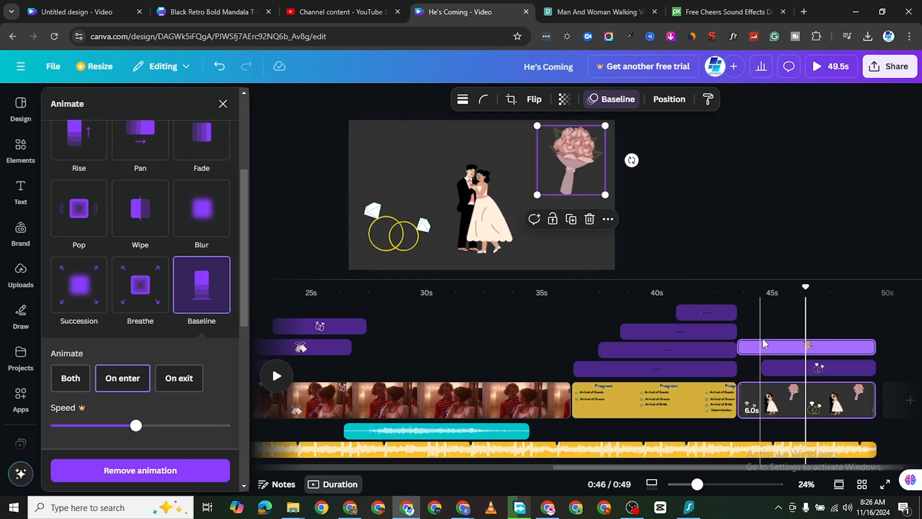
pyautogui.moveTo(799, 347); pyautogui.dragTo(816, 347)
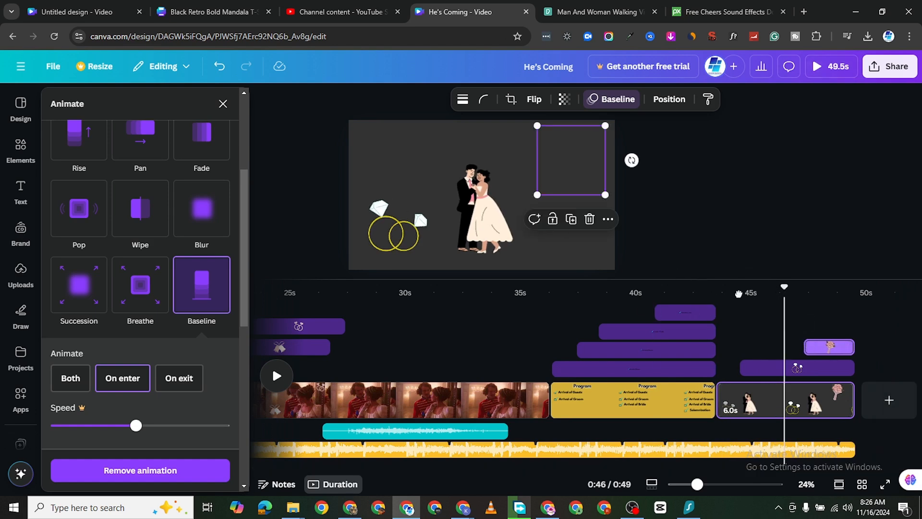
# Play the closing page from its start at about 43.4 s, and set the playhead to 47.3 s where the bouquet appears
pyautogui.moveTo(782, 288); pyautogui.dragTo(715, 289)
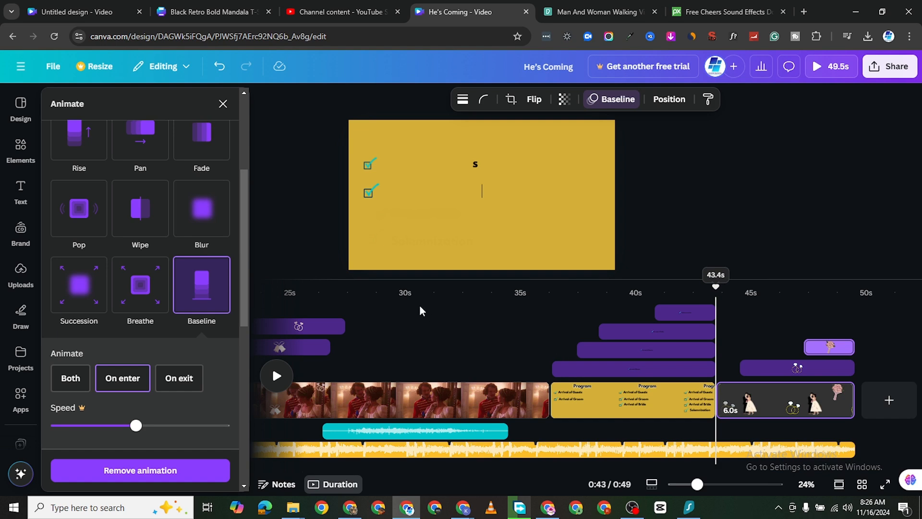
pyautogui.click(276, 375)
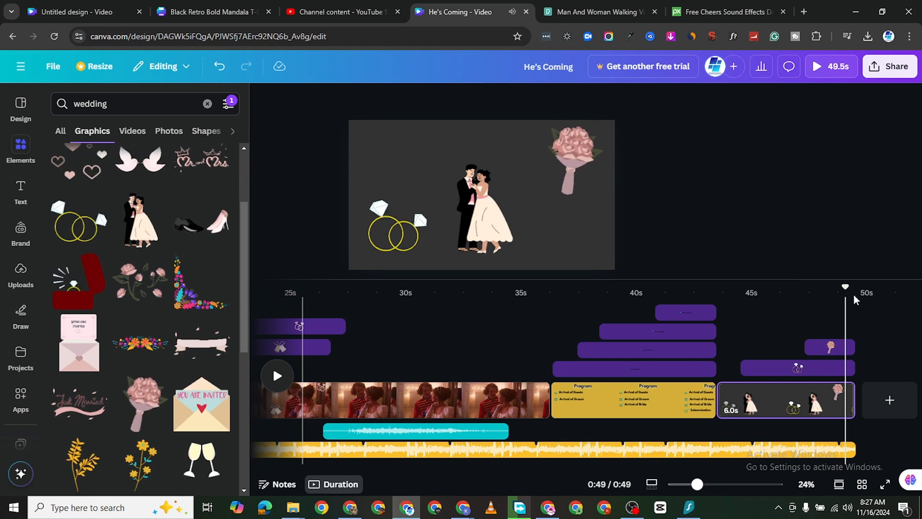
pyautogui.moveTo(843, 287); pyautogui.dragTo(801, 291)
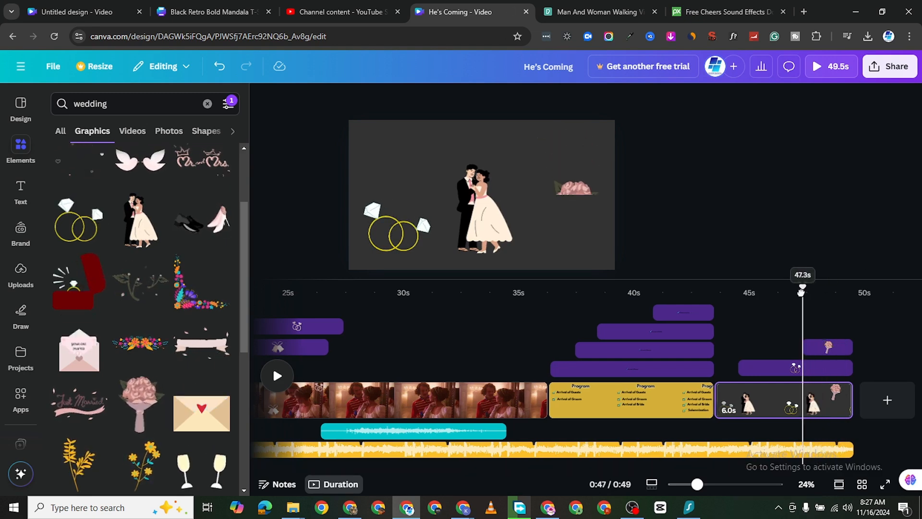
# Switch to Pixabay, search the sound effects for "love", and play and download "I Love You - Cartoon Voice"
pyautogui.click(704, 13)
pyautogui.click(618, 226)
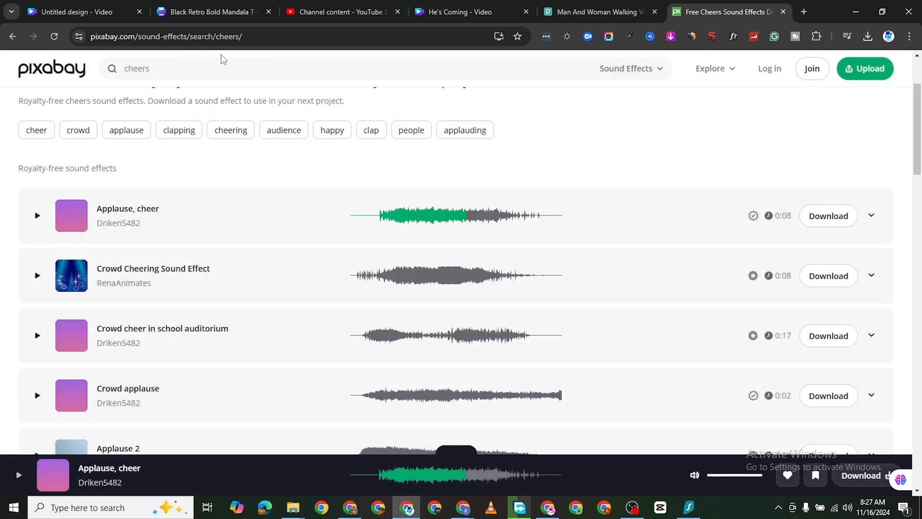
pyautogui.click(185, 61)
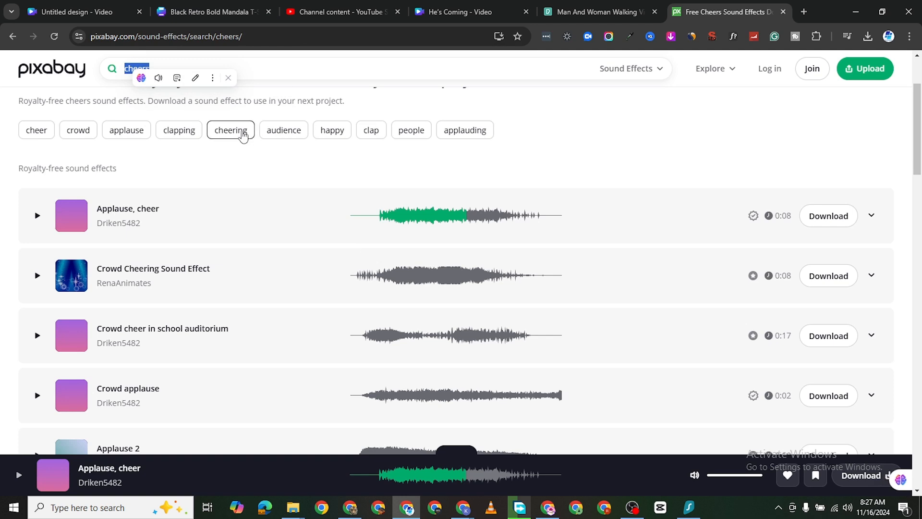
pyautogui.press('BackSpace')
pyautogui.write('love')
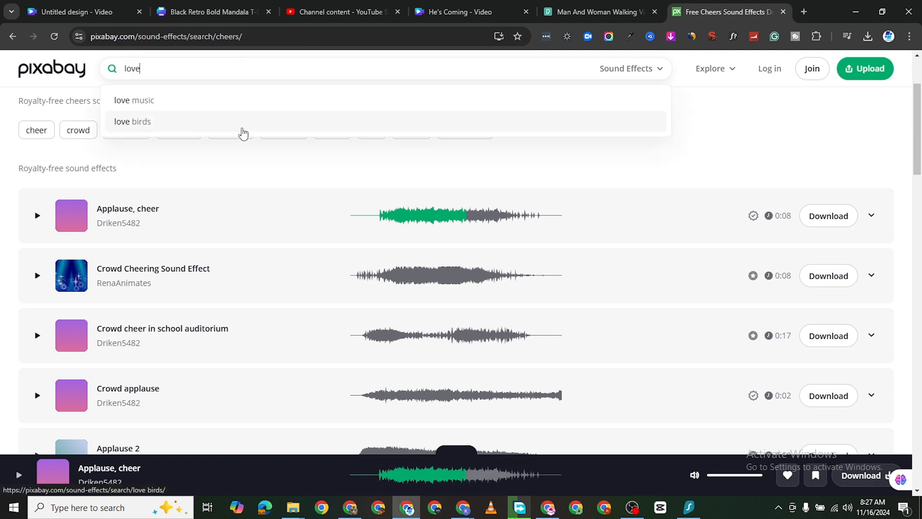
pyautogui.press('Return')
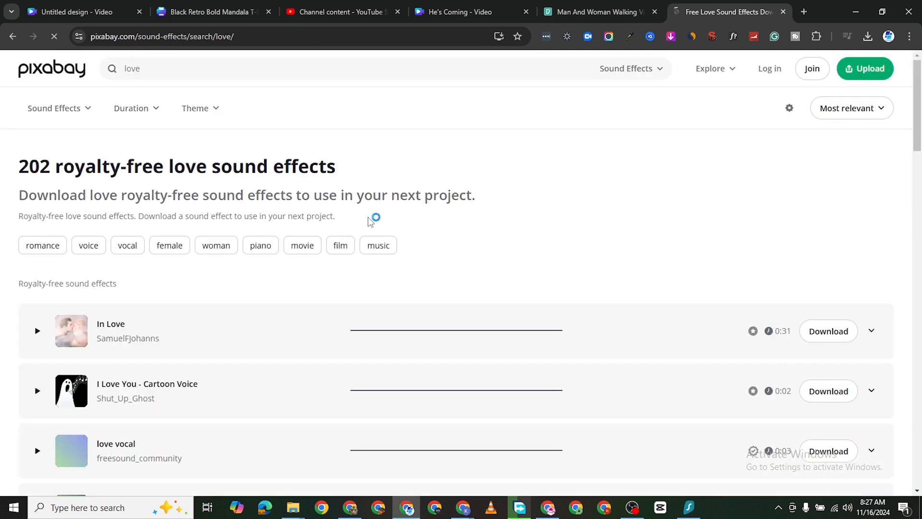
pyautogui.scroll(-3, 799, 336)
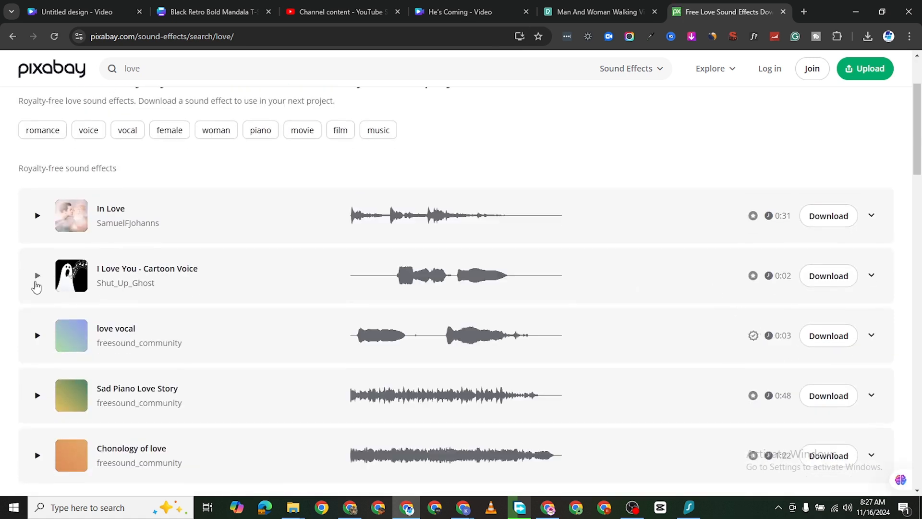
pyautogui.click(38, 277)
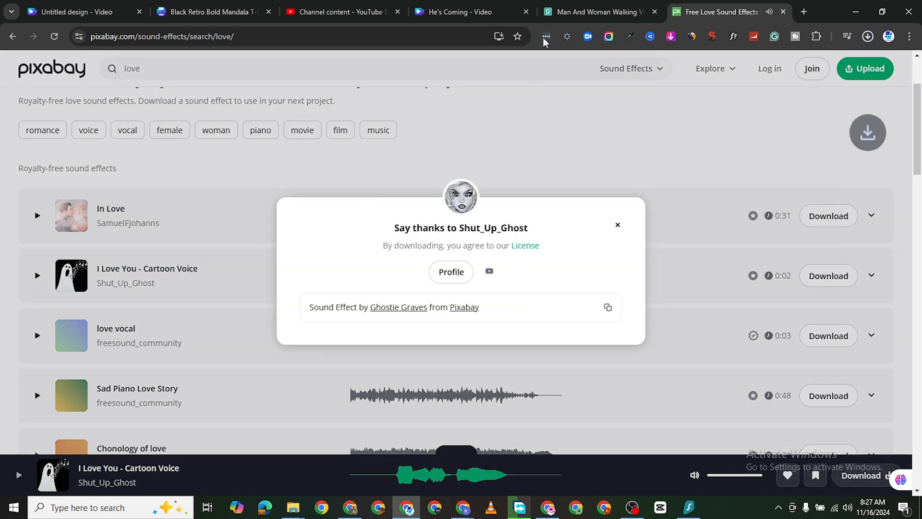
# Return to the Canva video, upload the i-love-you-cartoon-voice audio, and add it to the timeline where the bouquet appears
pyautogui.click(456, 12)
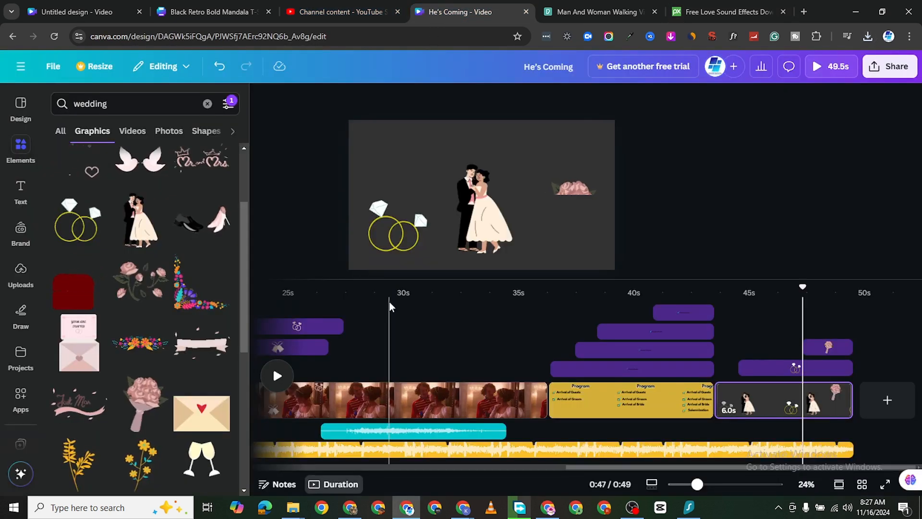
pyautogui.click(21, 270)
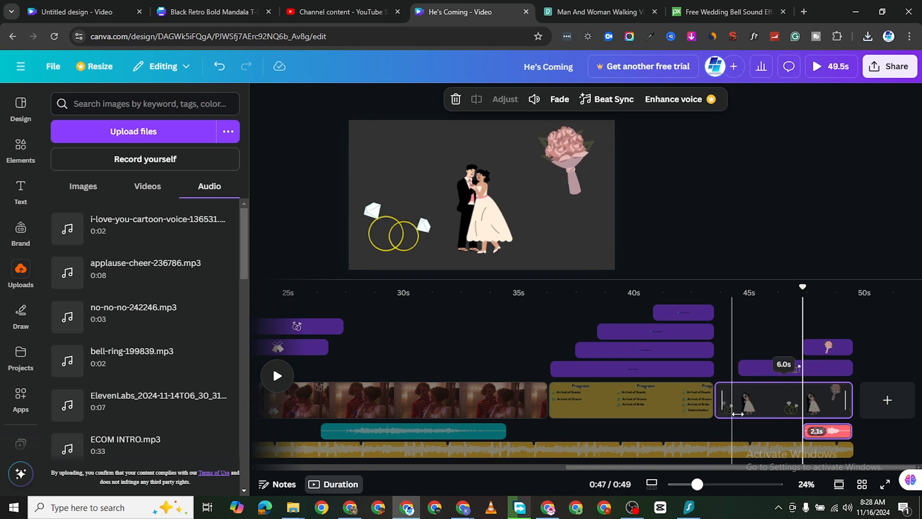
# Preview the closing page from its start, and set the playhead to the moment the rings appear, at 0:44
pyautogui.click(375, 235)
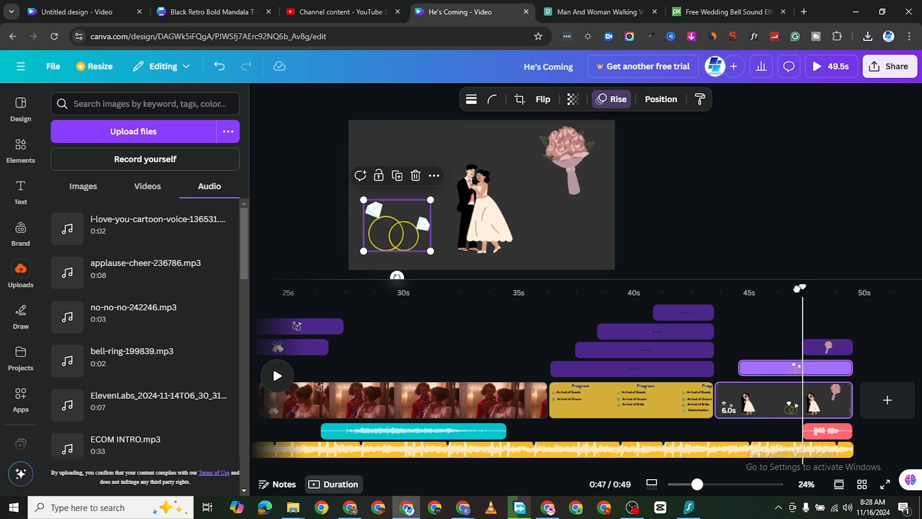
pyautogui.moveTo(802, 287); pyautogui.dragTo(714, 289)
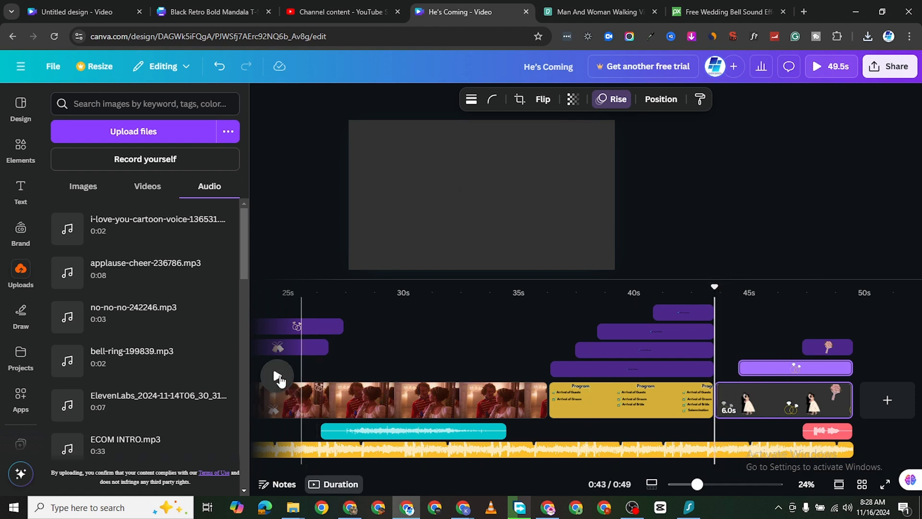
pyautogui.click(277, 376)
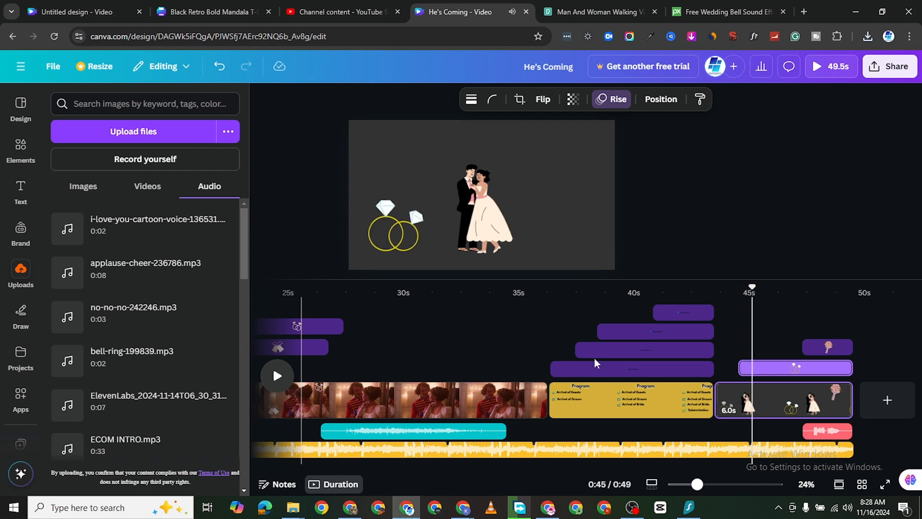
pyautogui.moveTo(750, 284); pyautogui.dragTo(740, 287)
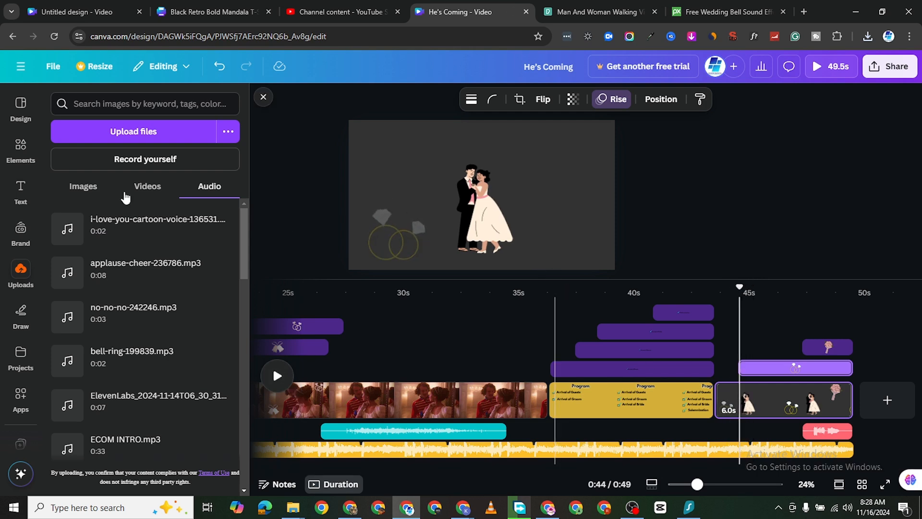
# Upload the single-church-bell audio, add it to the timeline where the rings appear, and trim it to 1.7 s
pyautogui.click(144, 138)
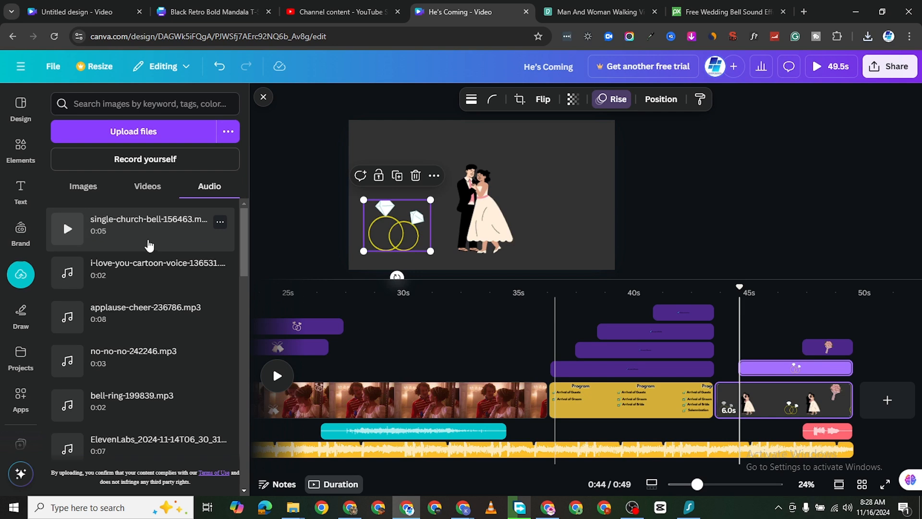
pyautogui.click(134, 226)
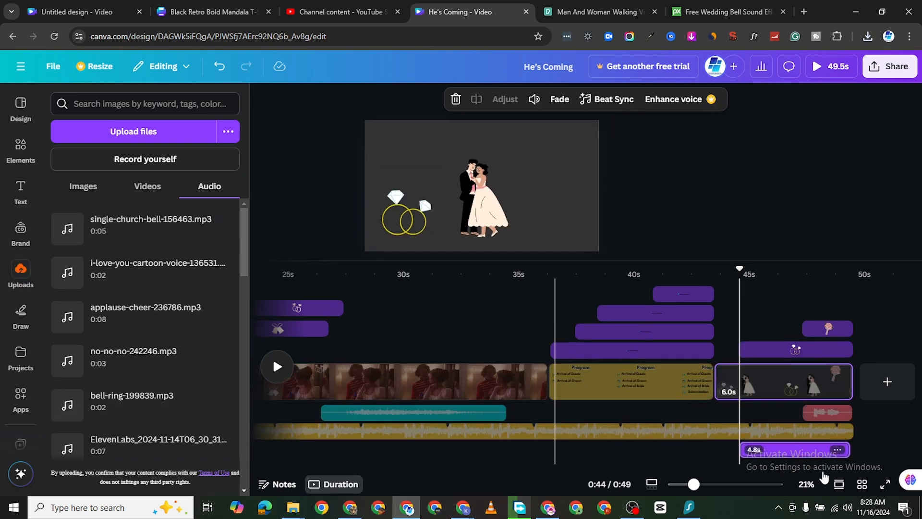
pyautogui.moveTo(844, 449); pyautogui.dragTo(783, 455)
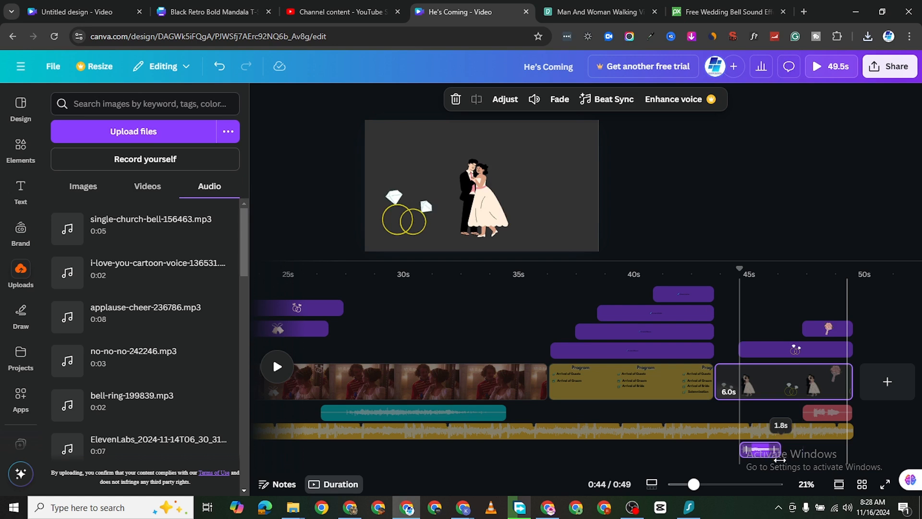
pyautogui.moveTo(779, 460); pyautogui.dragTo(779, 460)
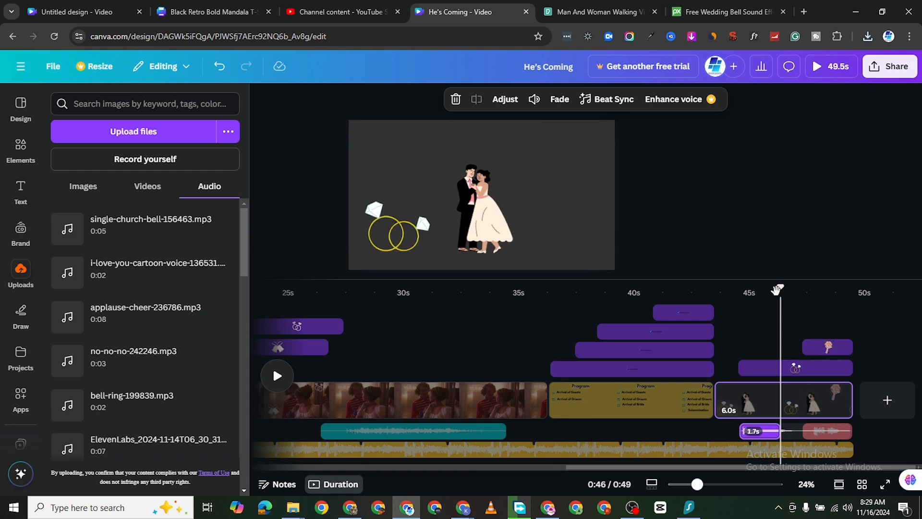
# Play the closing page from its start at 43.5 s through to the end to check the sound effects
pyautogui.moveTo(751, 300); pyautogui.dragTo(713, 303)
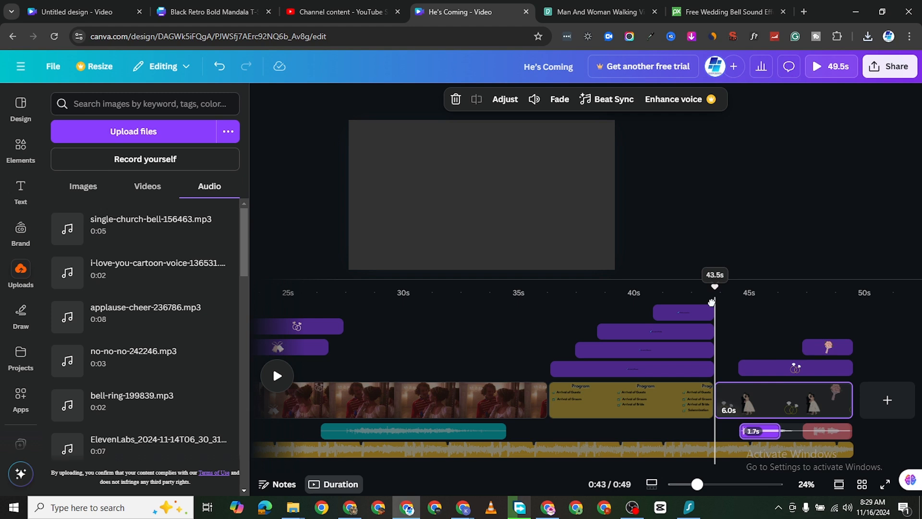
pyautogui.click(276, 382)
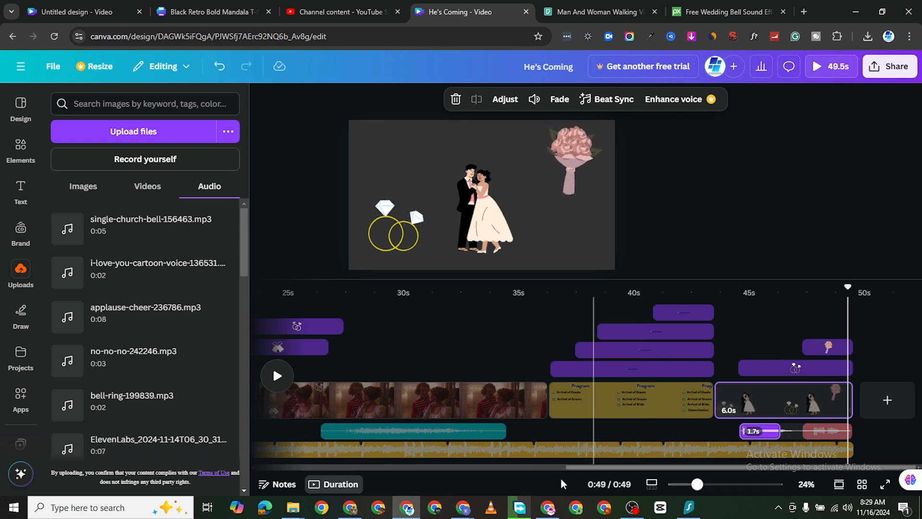
pyautogui.moveTo(598, 466); pyautogui.dragTo(694, 445)
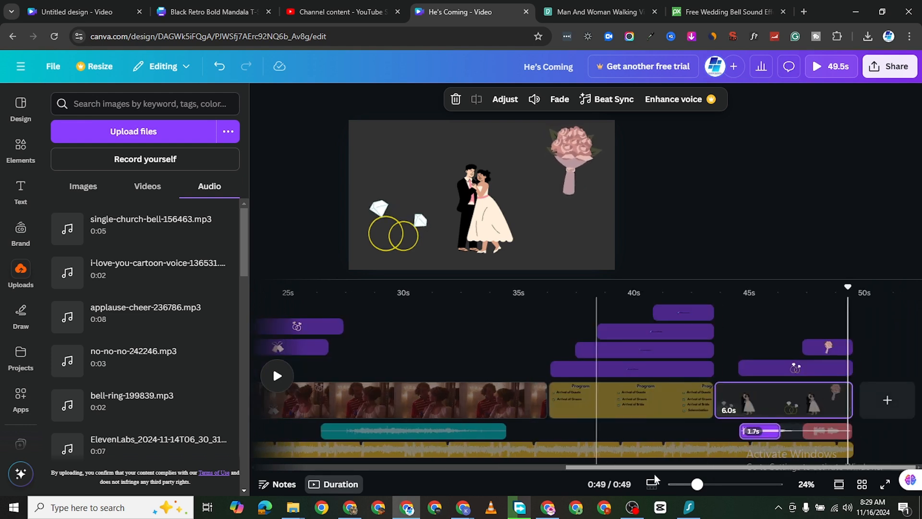
pyautogui.moveTo(587, 475); pyautogui.dragTo(606, 454)
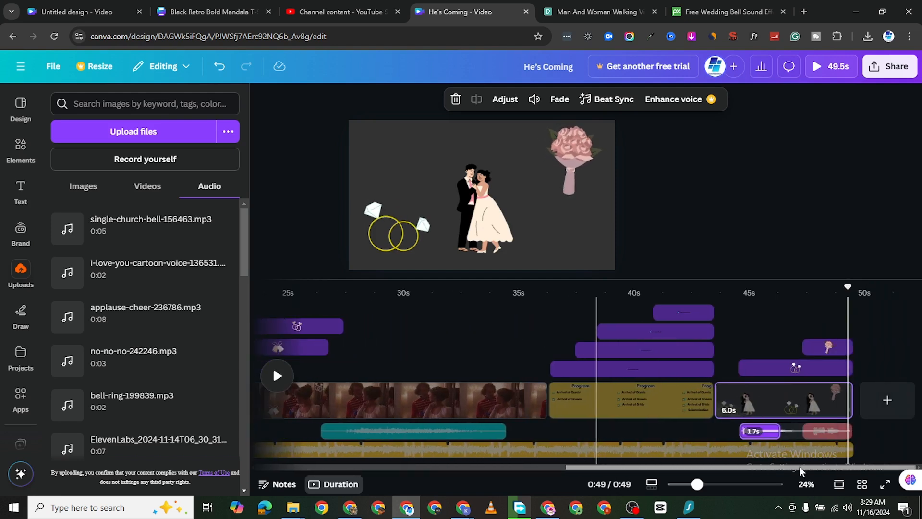